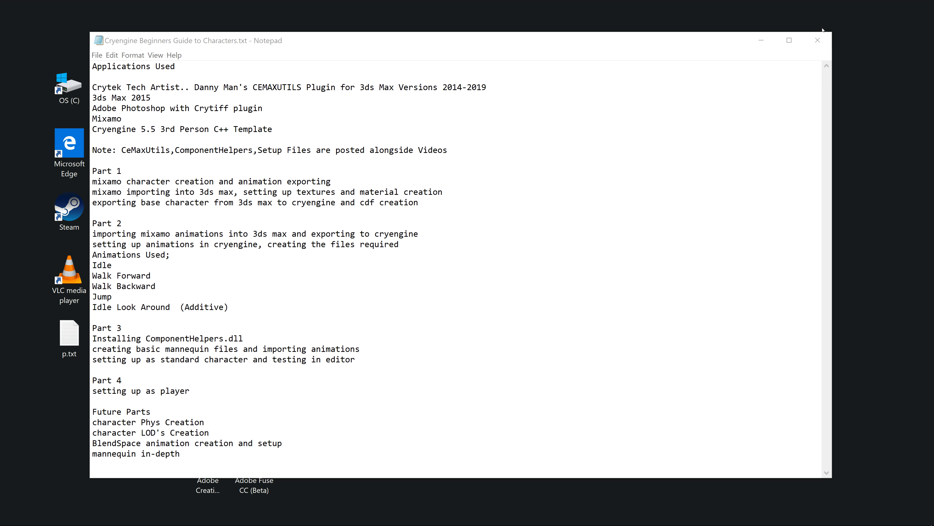
# Step: Close the Cryengine Beginners Guide text file and open the ComponentHelpers folder on the desktop
pyautogui.click(817, 39)
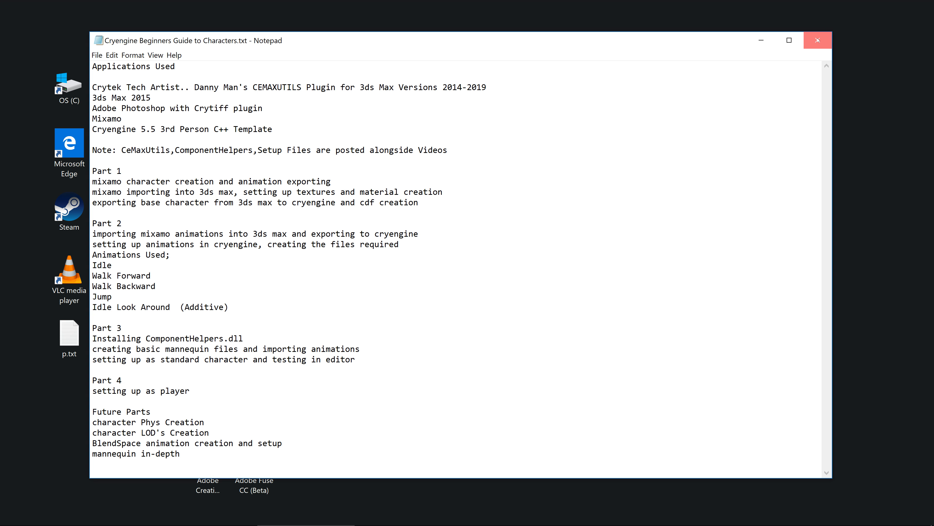
pyautogui.click(818, 40)
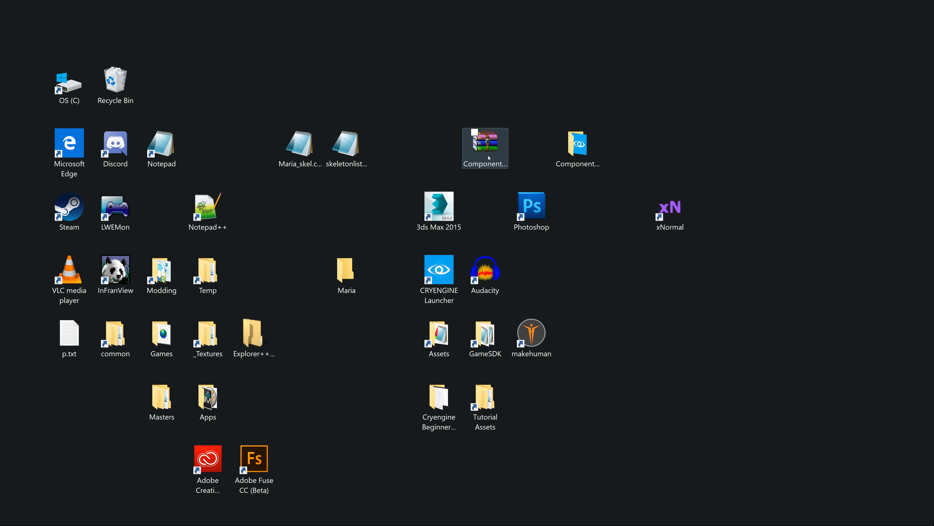
pyautogui.doubleClick(572, 156)
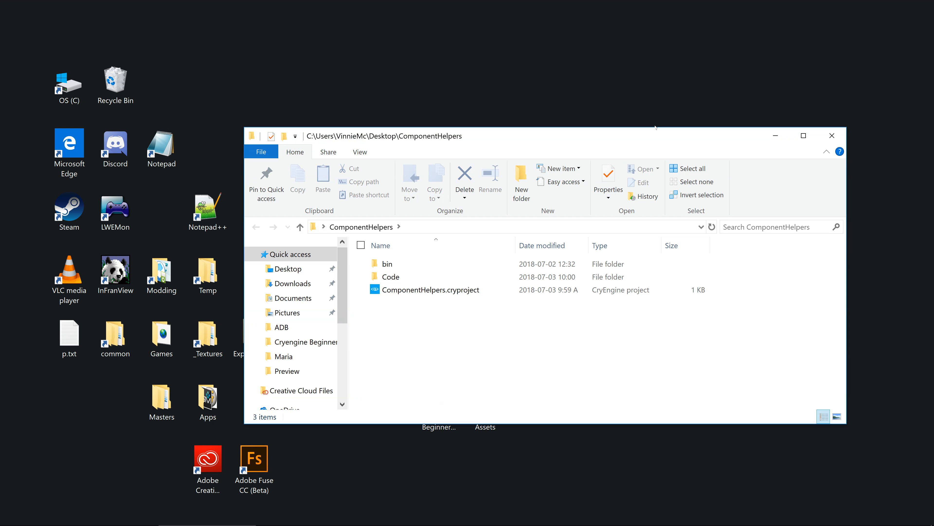
pyautogui.moveTo(662, 134); pyautogui.dragTo(643, 65)
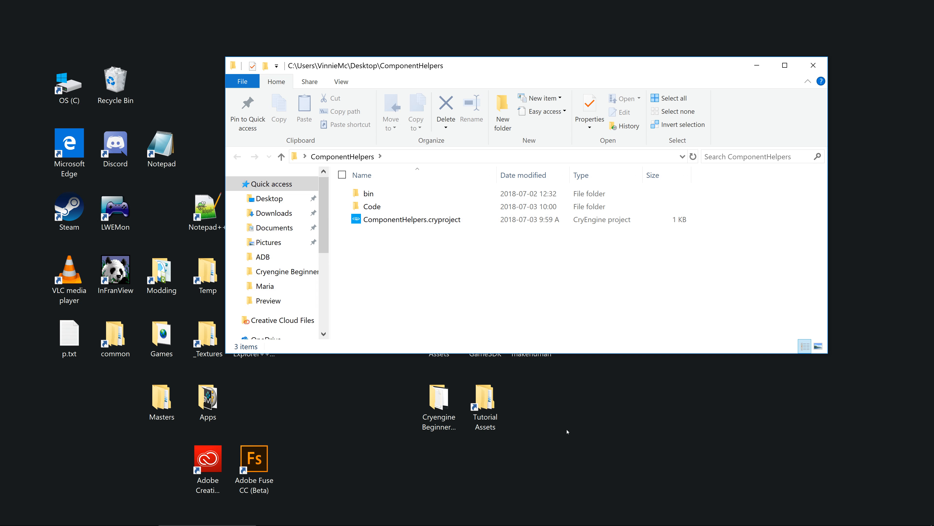
# Step: Open the Tutorial project's bin\win_x64 folder in a second window and move it clear of the ComponentHelpers window
pyautogui.doubleClick(487, 428)
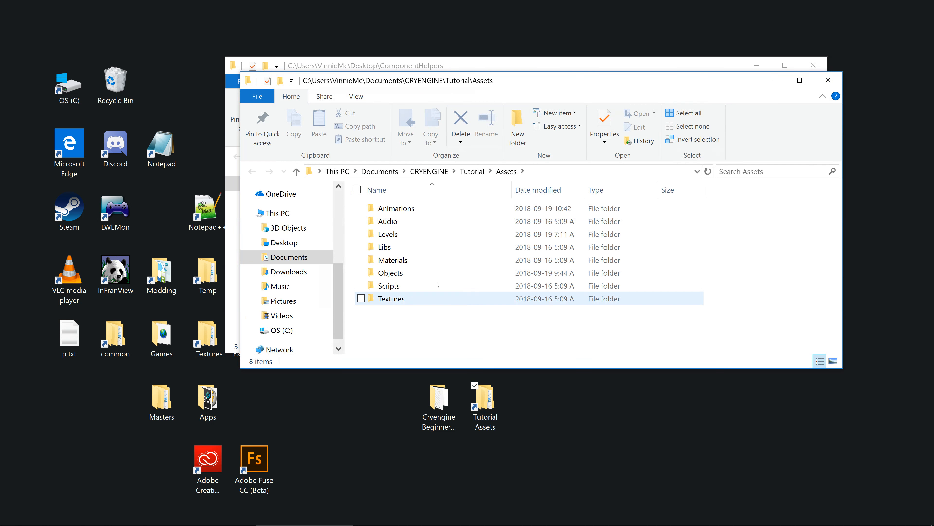
pyautogui.click(472, 172)
pyautogui.doubleClick(408, 223)
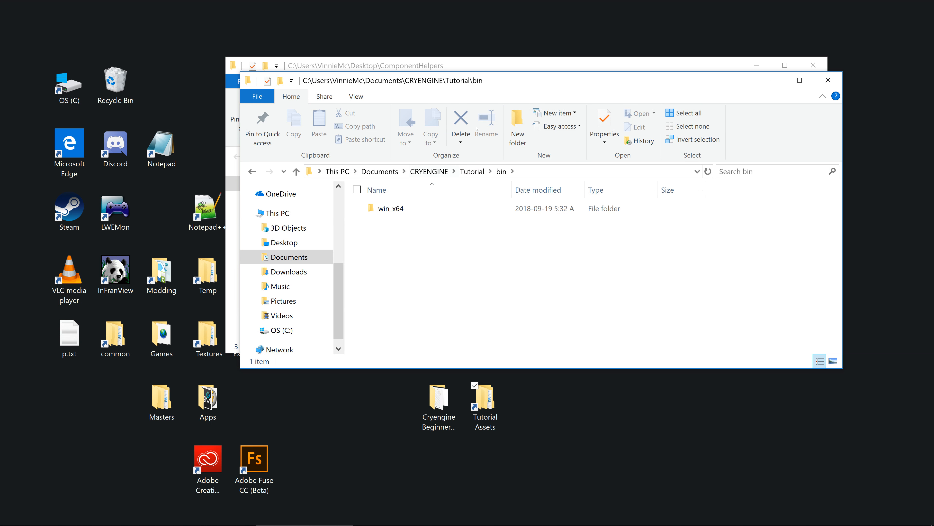
pyautogui.doubleClick(391, 209)
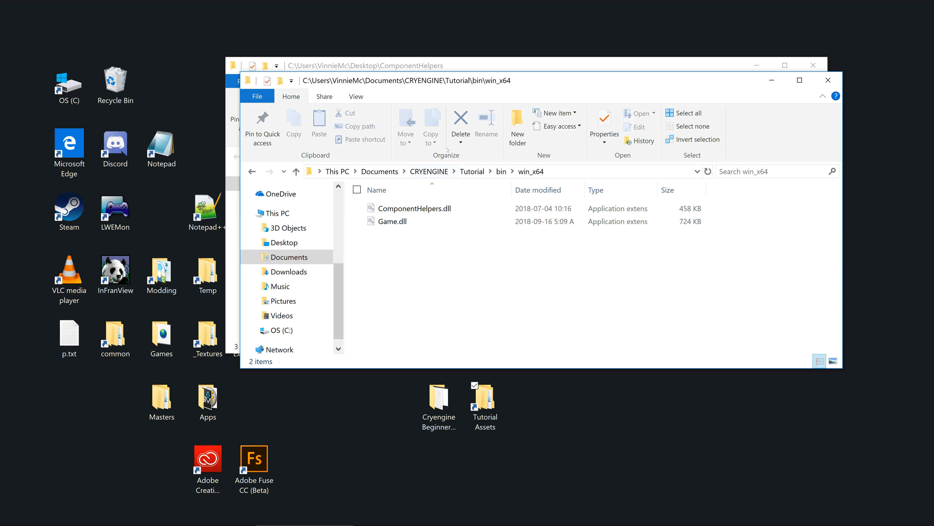
pyautogui.moveTo(502, 85); pyautogui.dragTo(729, 131)
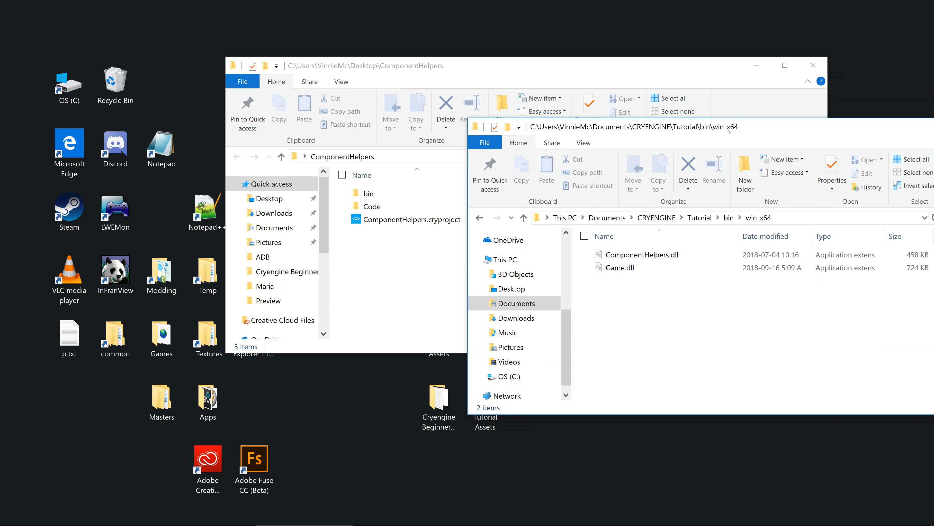
# Step: Open bin\win_x64 in the ComponentHelpers folder and compare it with the Tutorial project's win_x64 folder
pyautogui.click(503, 60)
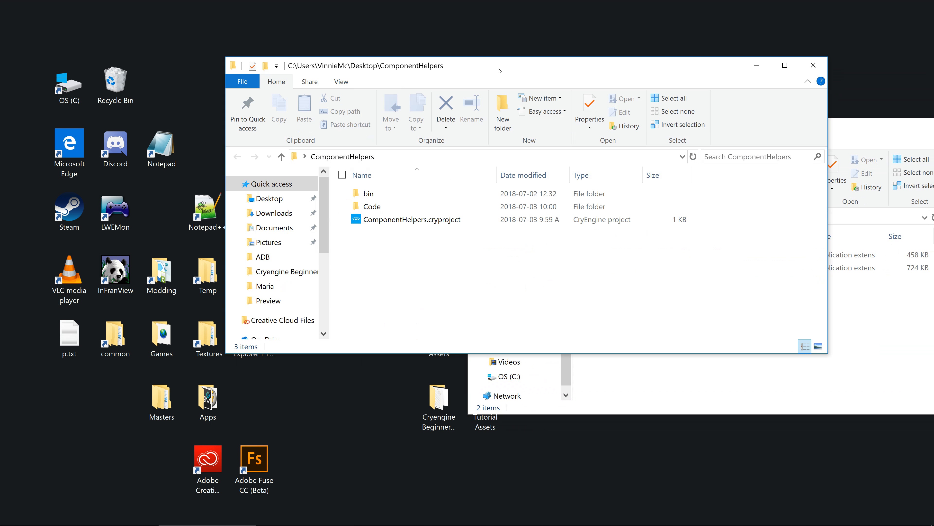
pyautogui.doubleClick(369, 194)
pyautogui.doubleClick(375, 194)
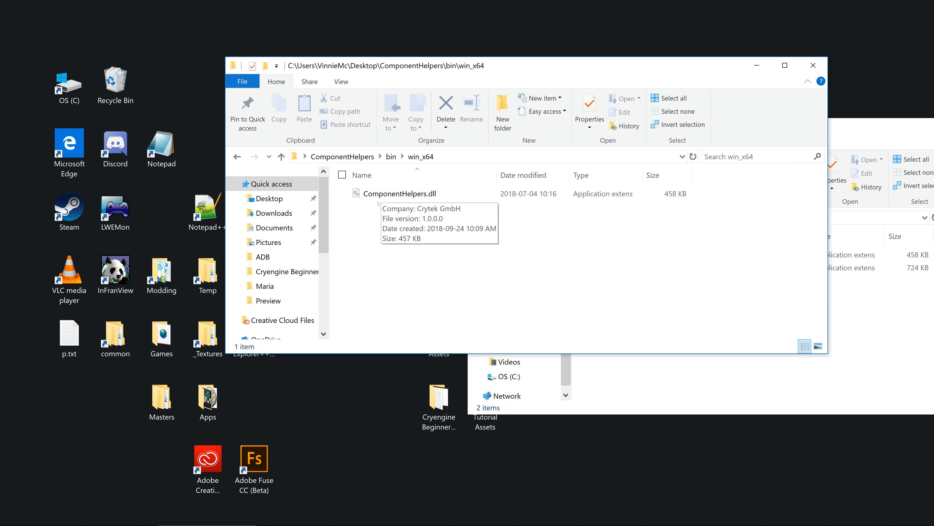
pyautogui.click(642, 401)
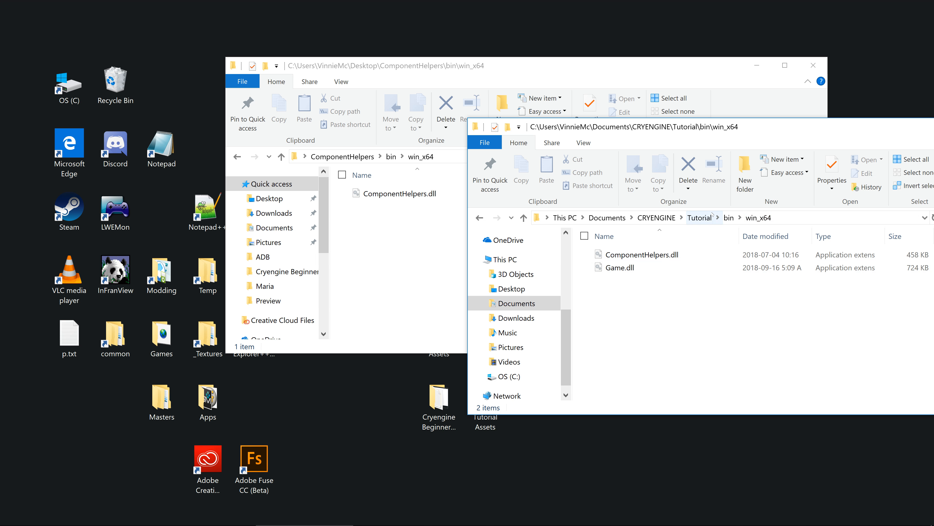
# Step: Compare the ComponentHelpers Code folder, including FlowNodes, with the Code folder of the Tutorial project
pyautogui.click(698, 217)
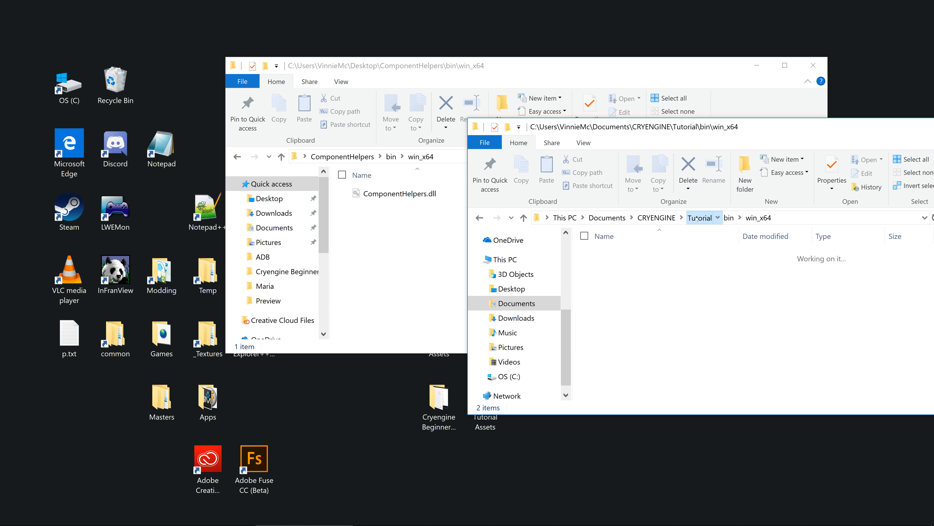
pyautogui.click(446, 68)
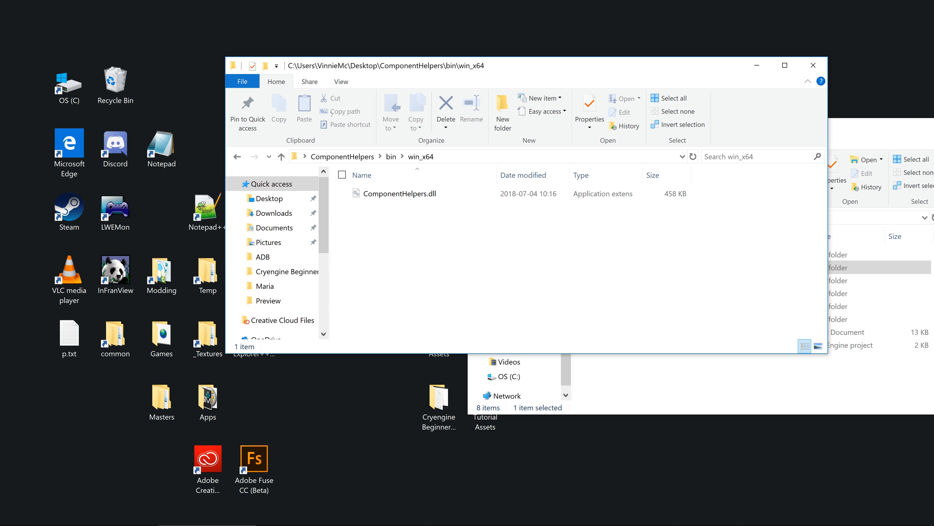
pyautogui.click(342, 157)
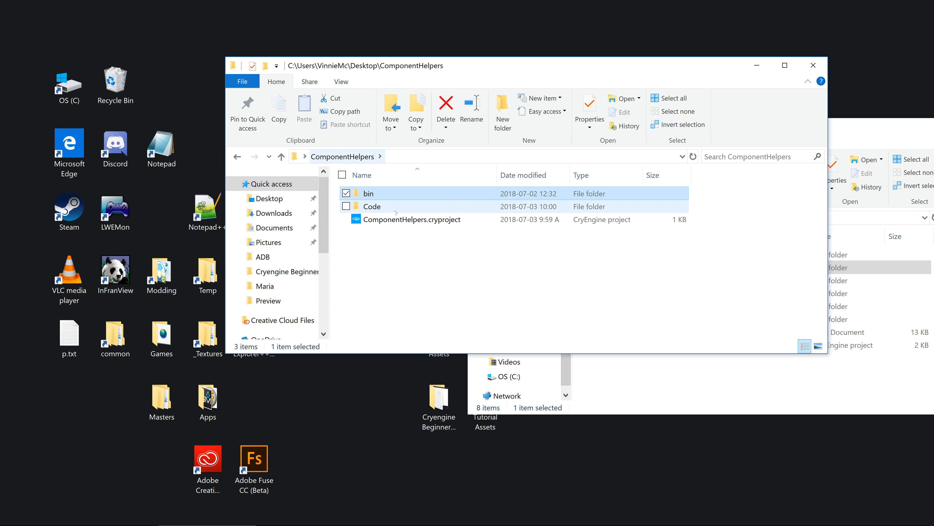
pyautogui.doubleClick(381, 208)
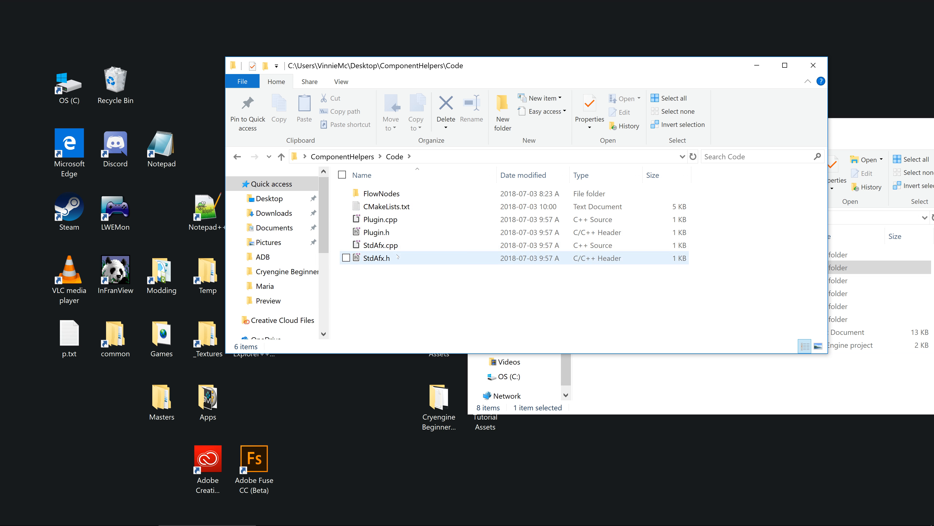
pyautogui.click(403, 194)
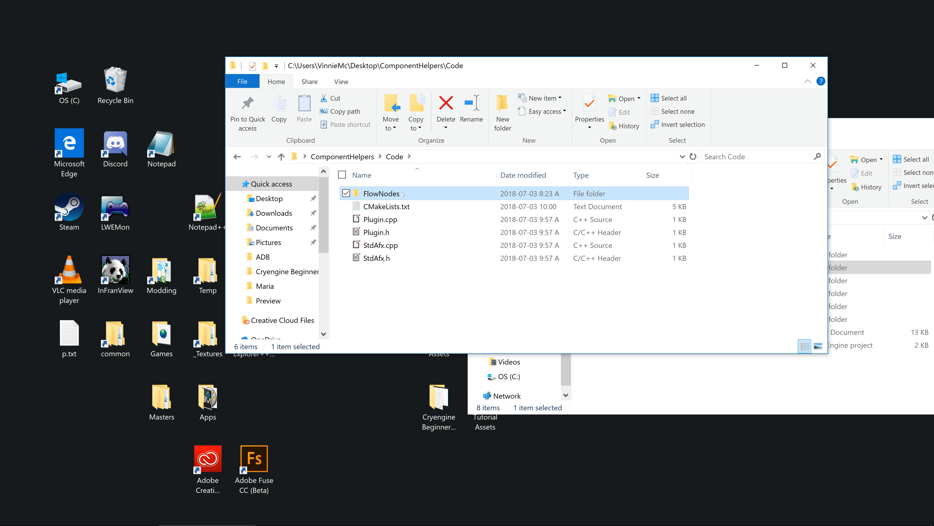
pyautogui.click(852, 119)
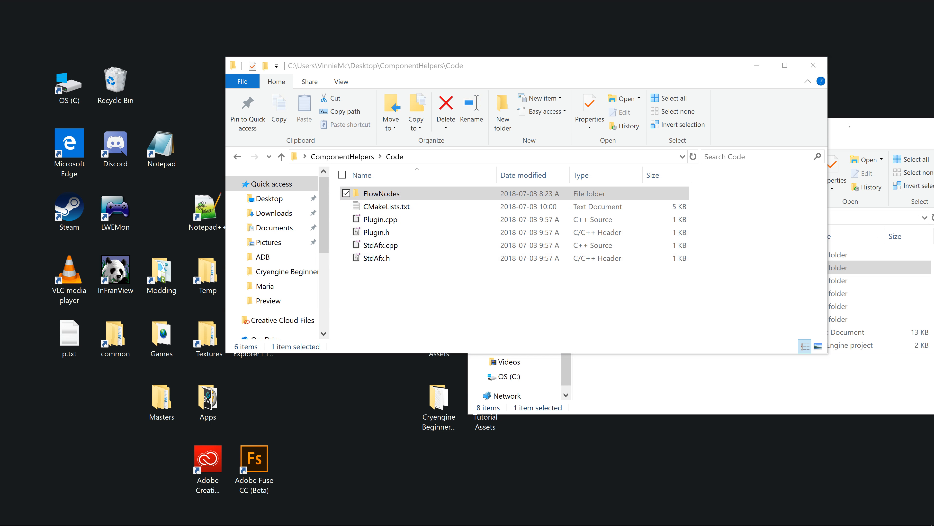
pyautogui.click(849, 125)
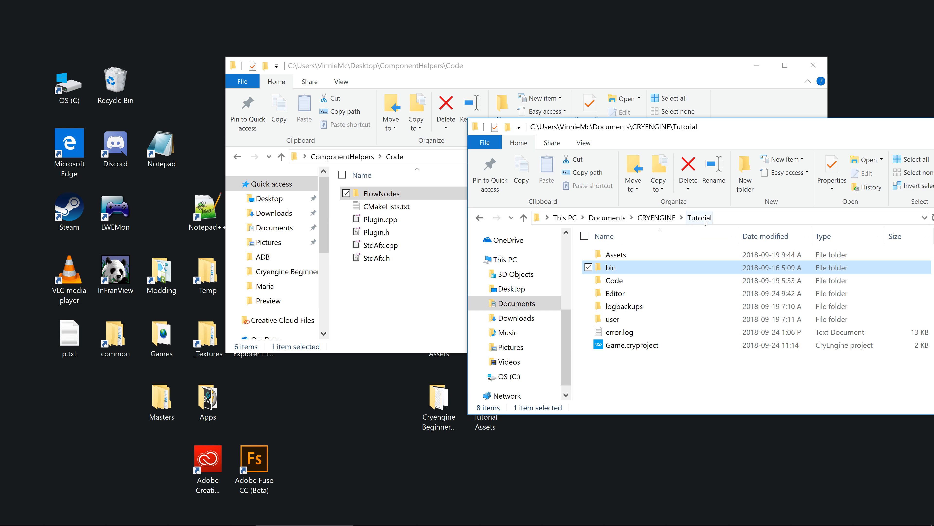
pyautogui.doubleClick(632, 282)
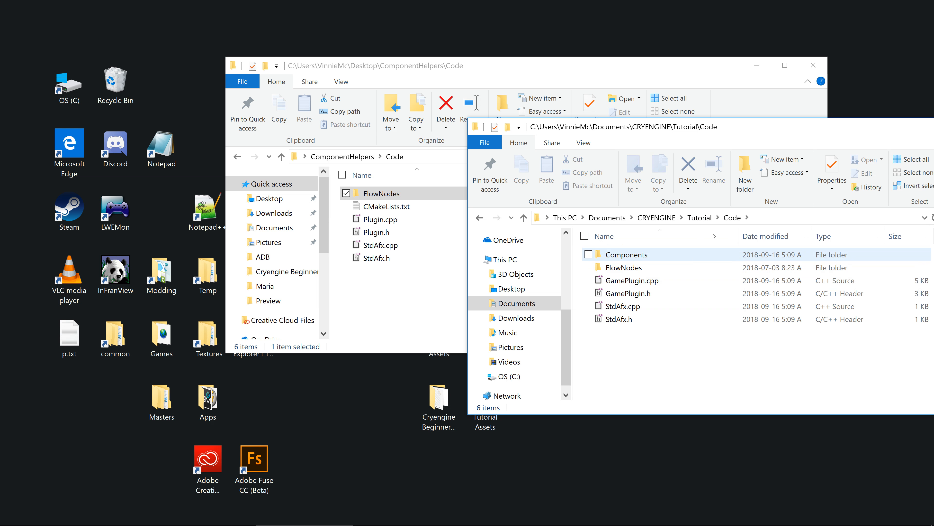
# Step: Close the ComponentHelpers window and open Game.cryproject from the Tutorial project's root folder in Notepad++
pyautogui.click(699, 217)
pyautogui.click(814, 65)
pyautogui.moveTo(765, 127); pyautogui.dragTo(554, 135)
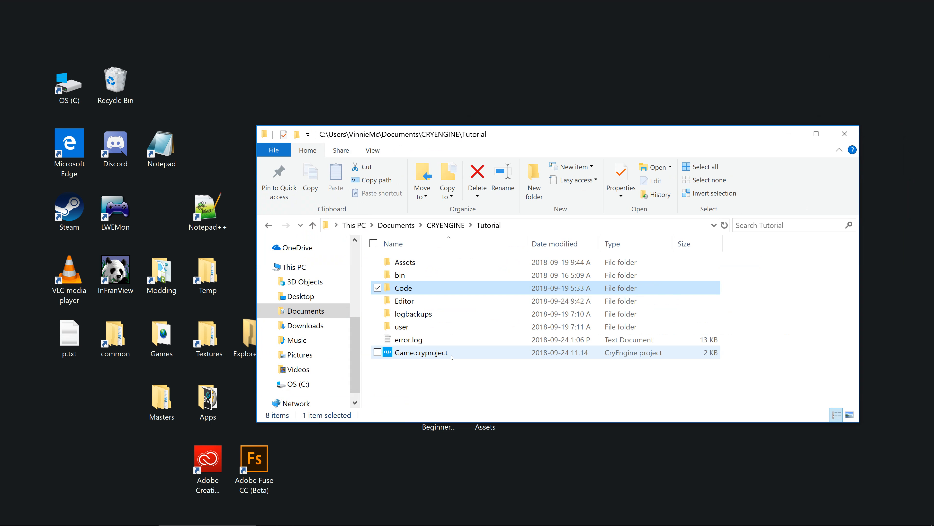
pyautogui.rightClick(443, 355)
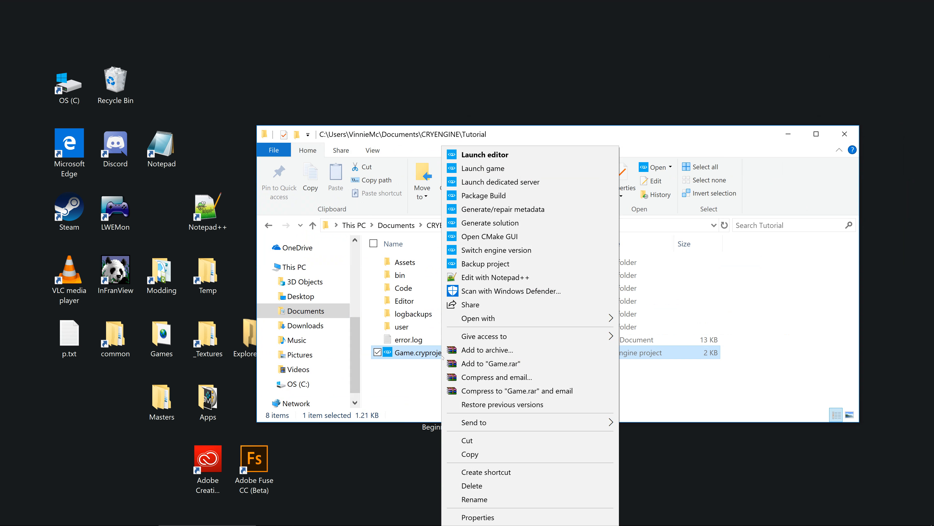
pyautogui.click(489, 280)
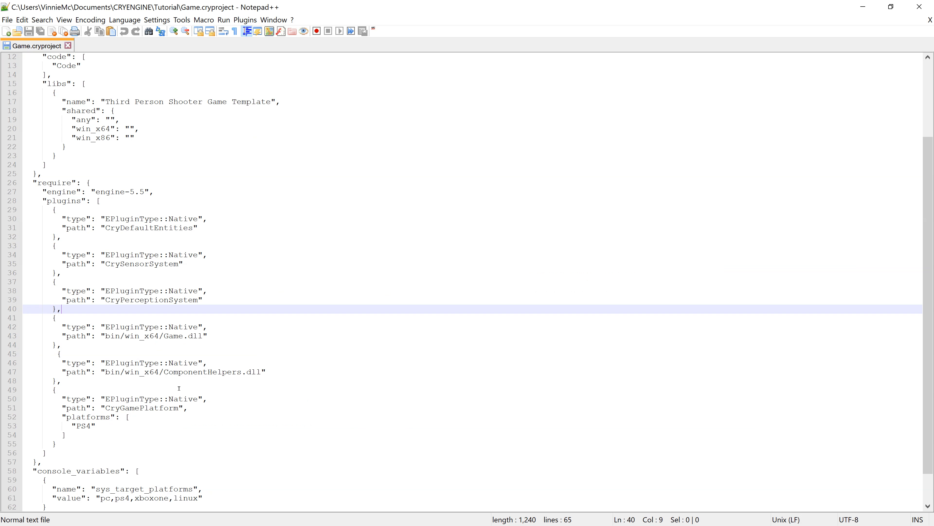
# Step: Examine the Game.dll and ComponentHelpers.dll entries in the plugins list of Game.cryproject, and close the editor
pyautogui.click(182, 333)
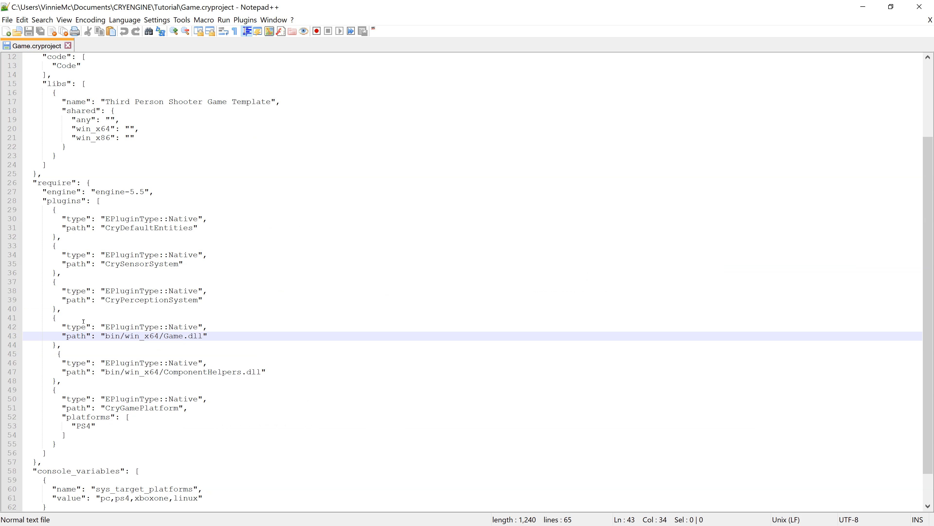
pyautogui.moveTo(42, 315); pyautogui.dragTo(178, 337)
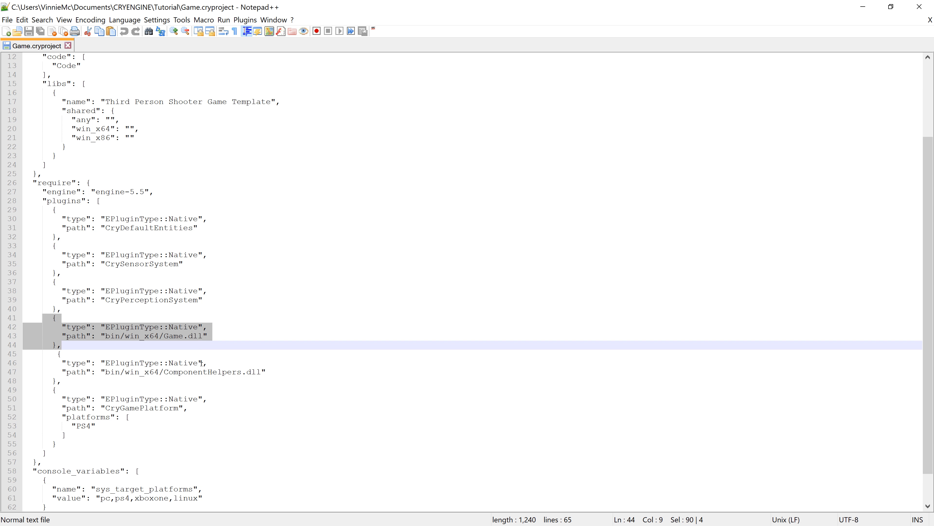
pyautogui.press('Down')
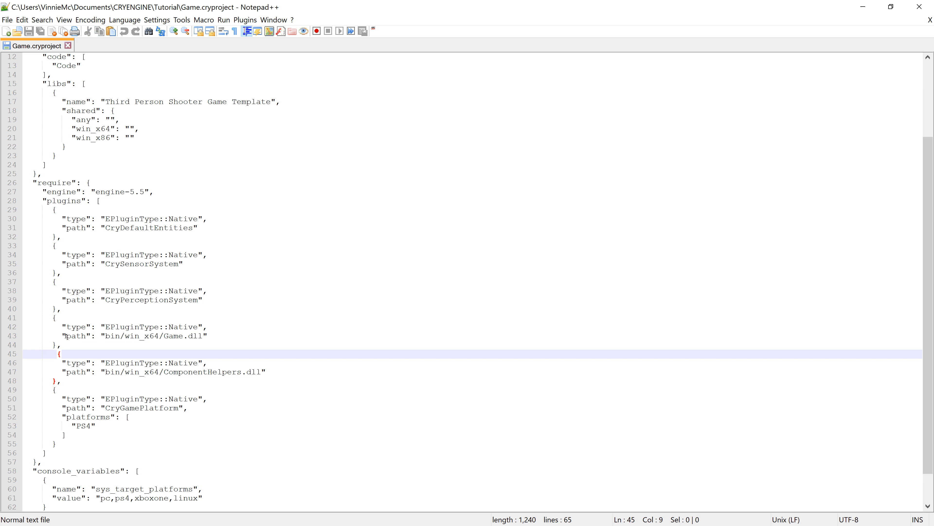
pyautogui.press('Up')
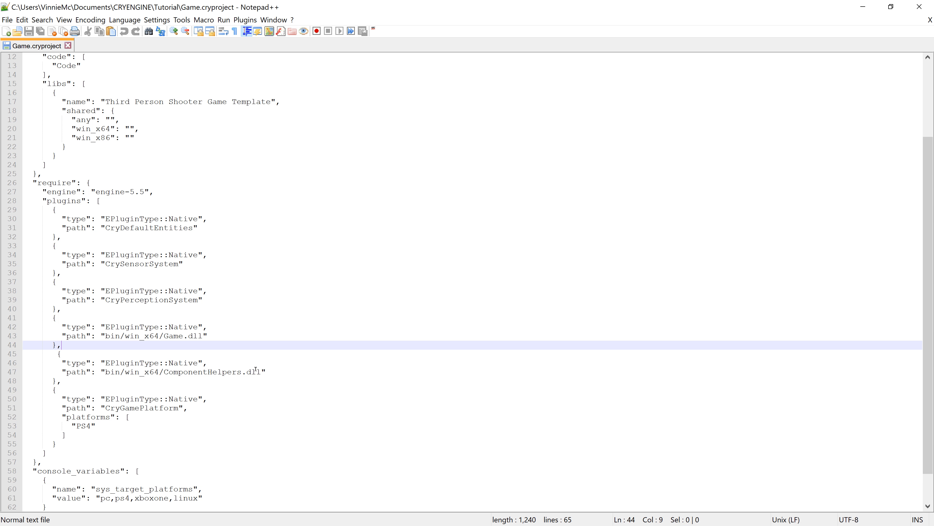
pyautogui.click(920, 6)
# Step: Open the Assets\Animations\Mannequin\ADB folder of the Tutorial project
pyautogui.moveTo(704, 141); pyautogui.dragTo(686, 127)
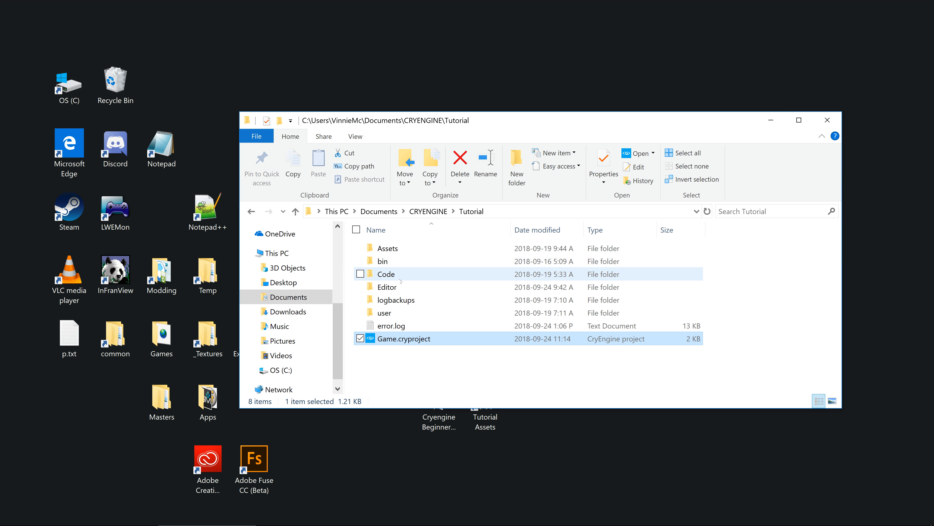
pyautogui.click(403, 253)
pyautogui.doubleClick(403, 253)
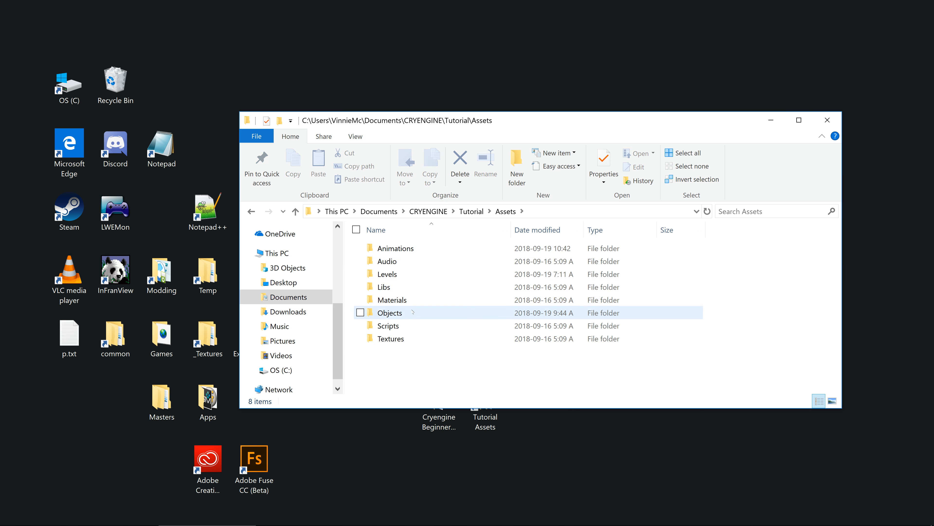
pyautogui.doubleClick(424, 252)
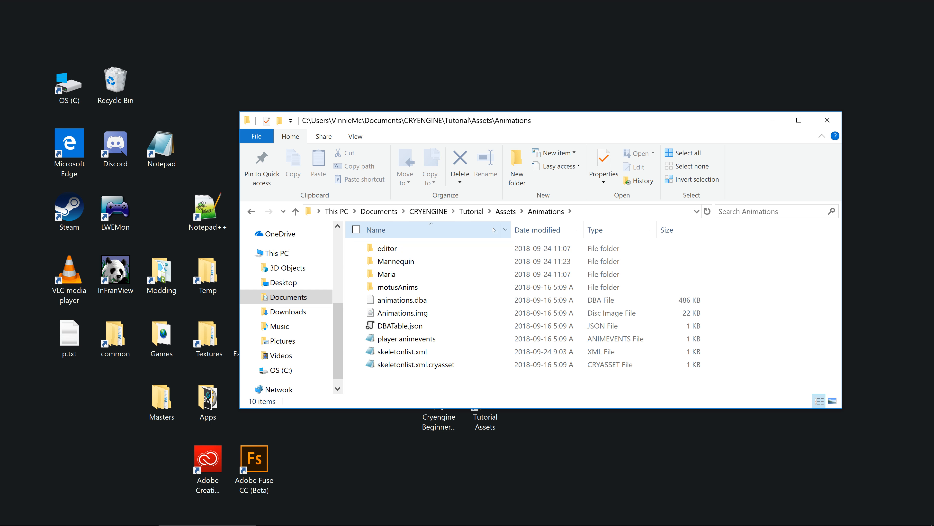
pyautogui.click(506, 211)
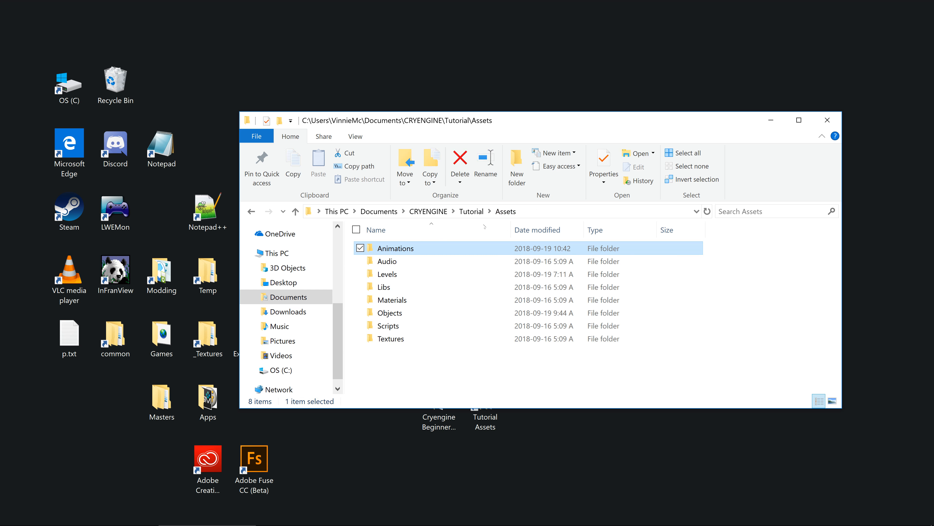
pyautogui.doubleClick(411, 247)
pyautogui.doubleClick(400, 261)
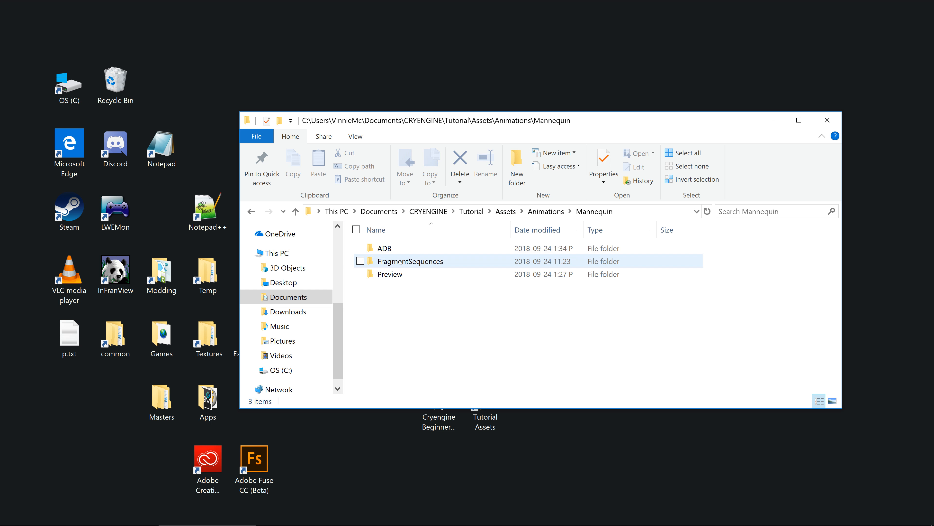
pyautogui.doubleClick(383, 248)
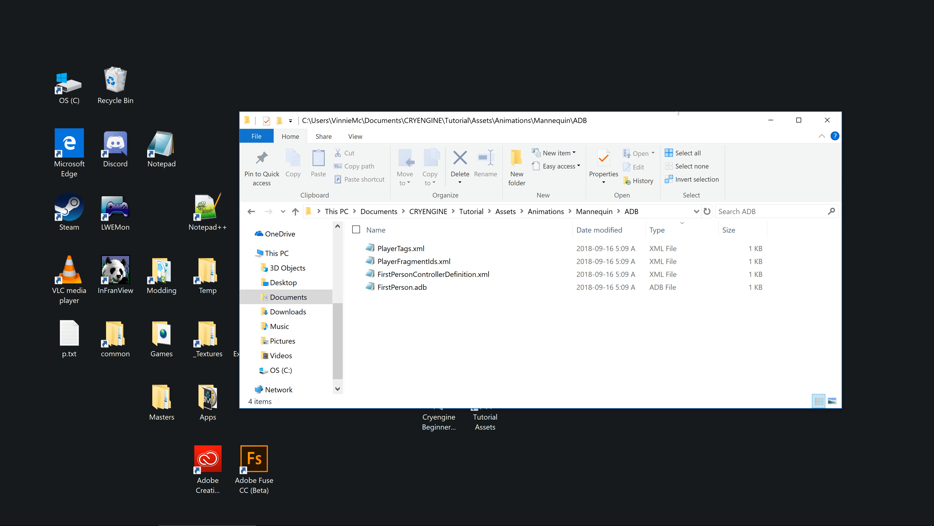
# Step: Copy all four files from the Tutorial project's ADB folder into the Maria folder on the desktop, and close the Maria window
pyautogui.moveTo(639, 119); pyautogui.dragTo(752, 112)
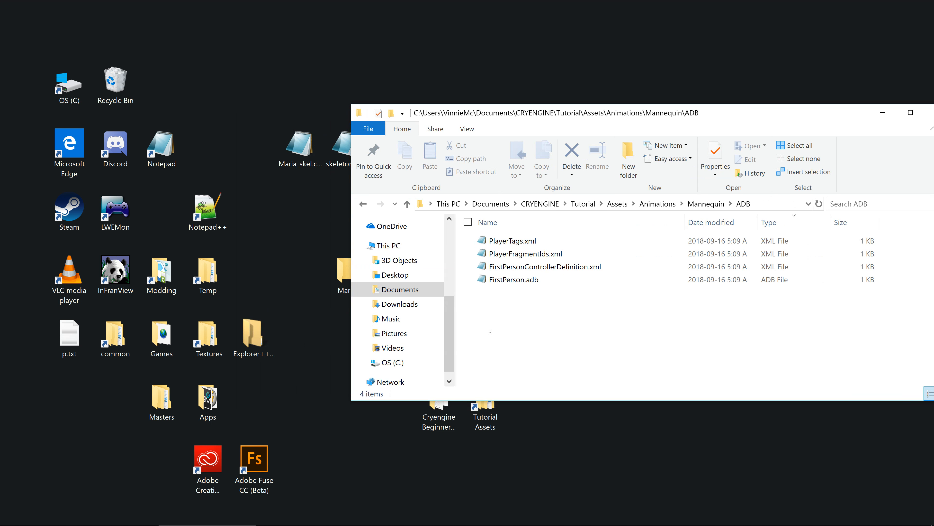
pyautogui.moveTo(491, 331); pyautogui.dragTo(527, 234)
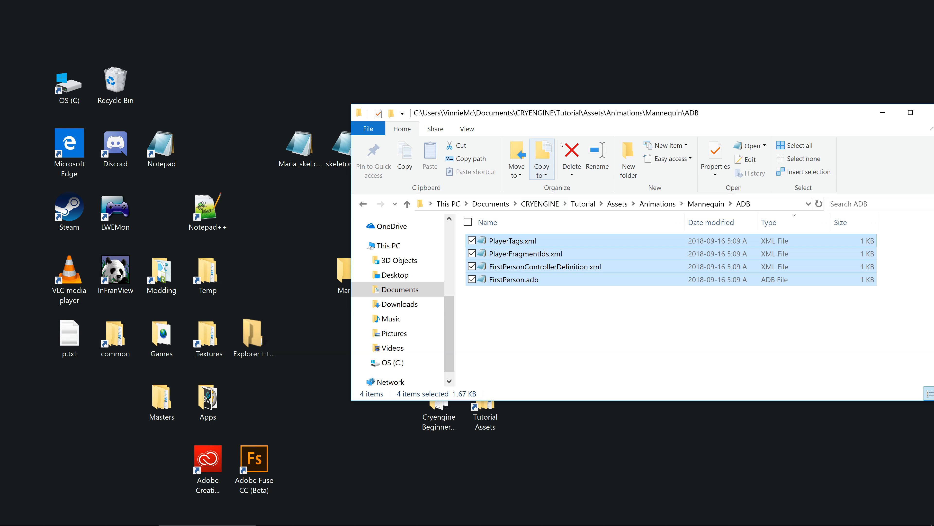
pyautogui.moveTo(583, 119); pyautogui.dragTo(655, 124)
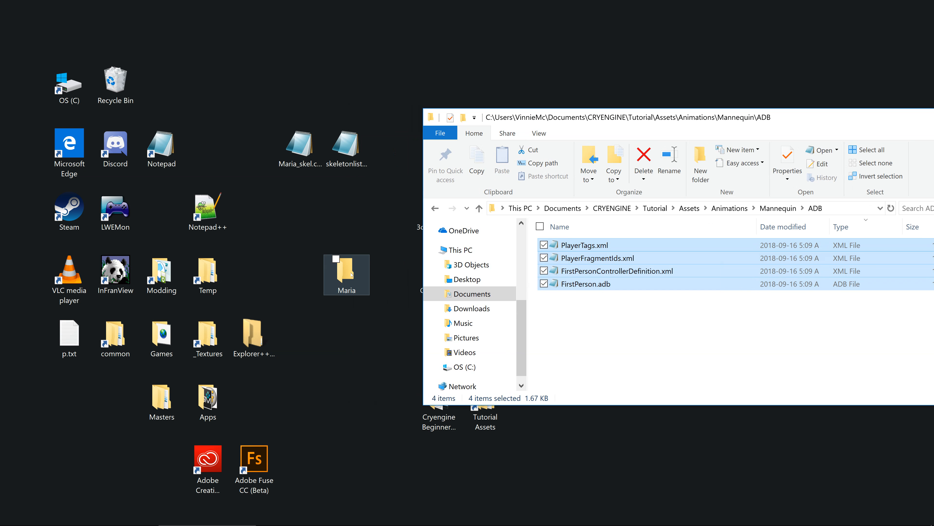
pyautogui.rightClick(582, 271)
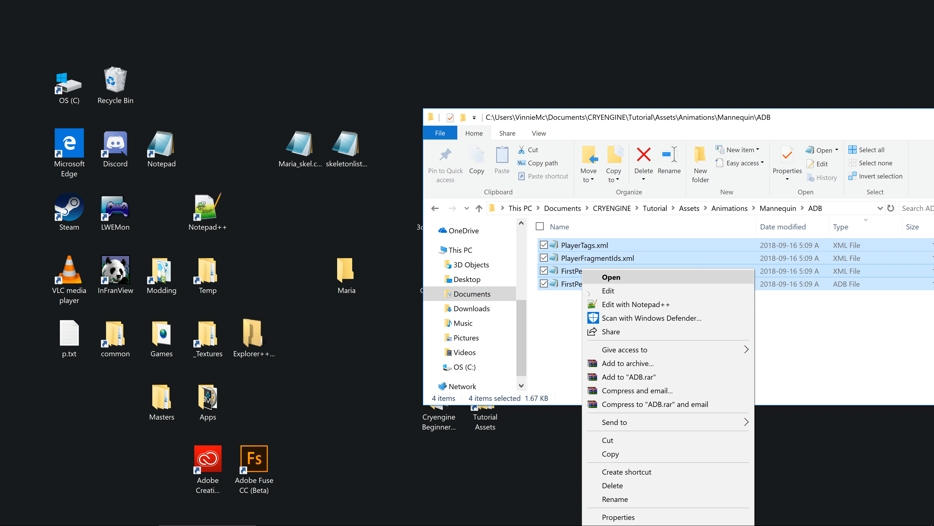
pyautogui.click(611, 454)
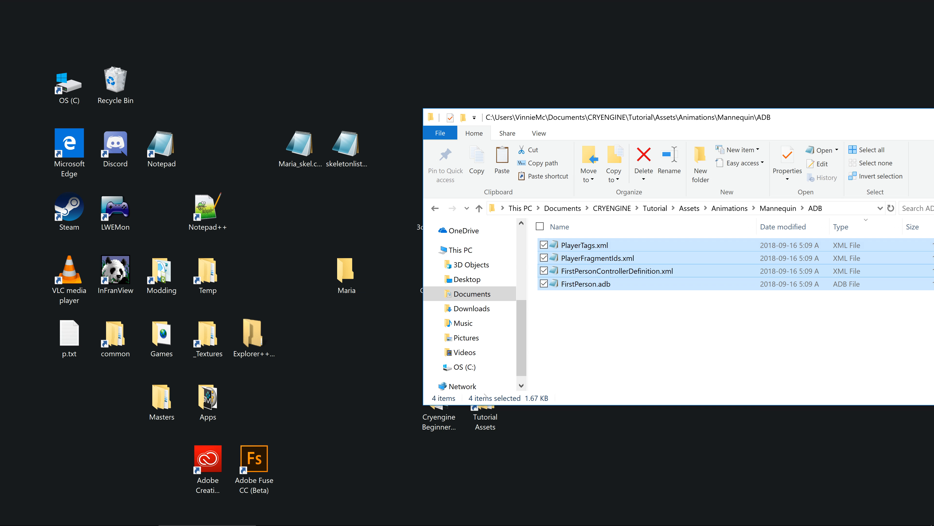
pyautogui.doubleClick(348, 274)
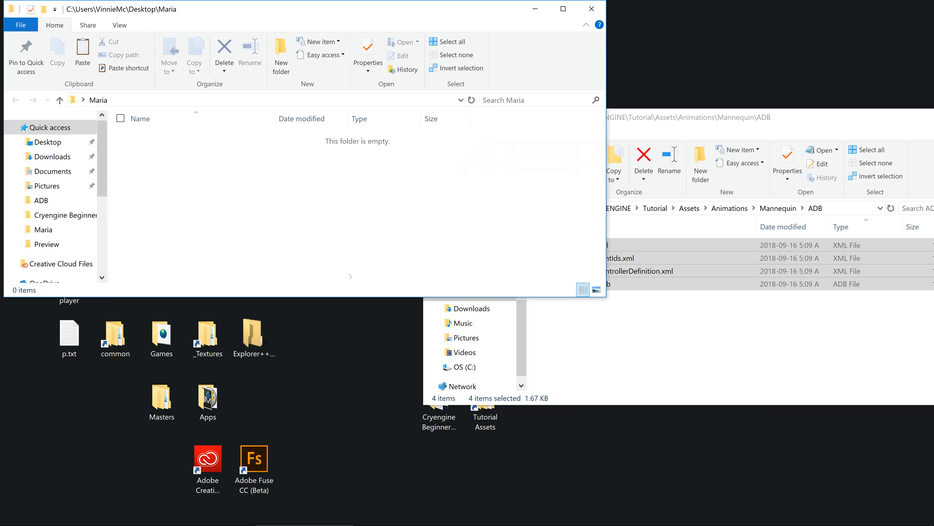
pyautogui.rightClick(350, 274)
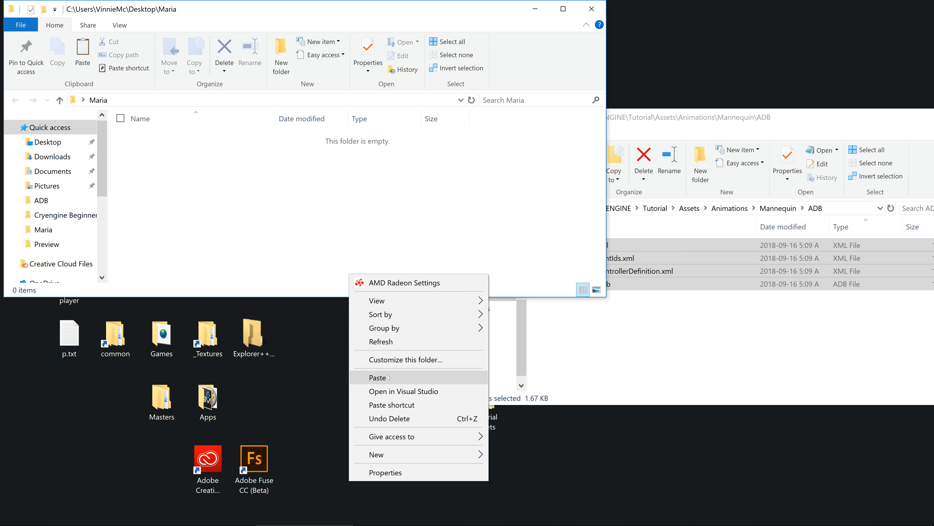
pyautogui.click(388, 377)
pyautogui.click(273, 241)
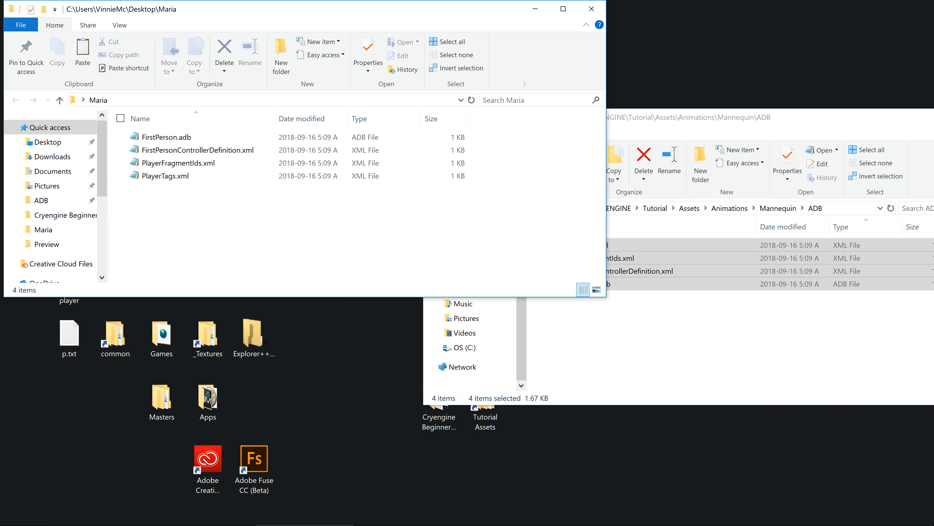
pyautogui.click(595, 8)
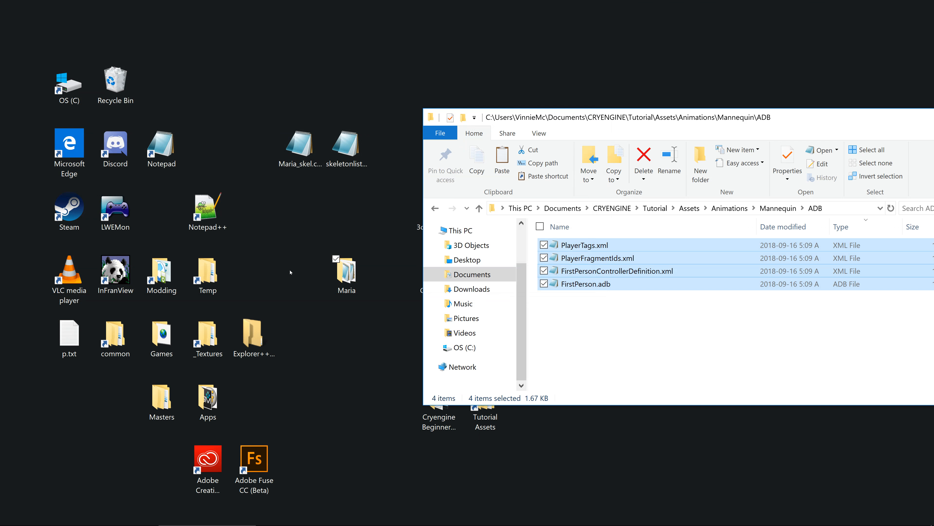
# Step: Copy the desktop folder's name, Maria, to the clipboard without renaming the folder
pyautogui.click(348, 288)
pyautogui.rightClick(348, 288)
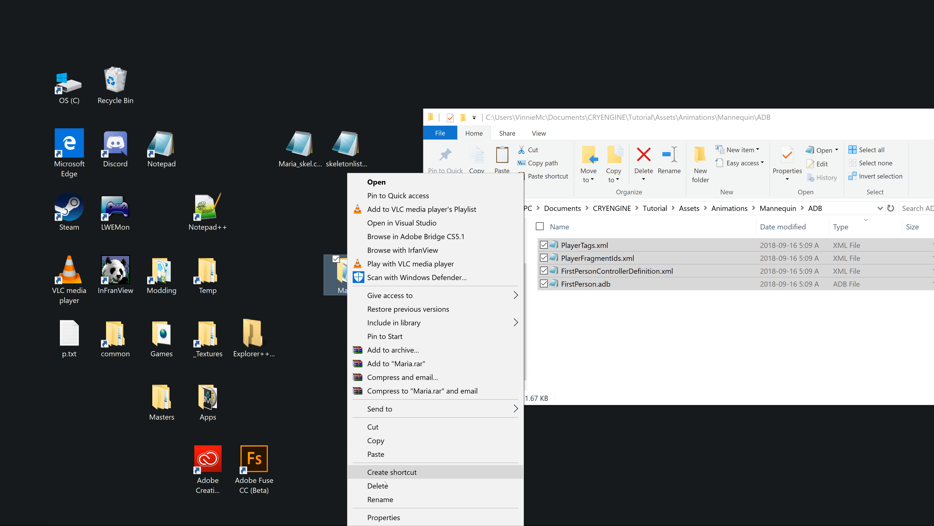
pyautogui.click(383, 499)
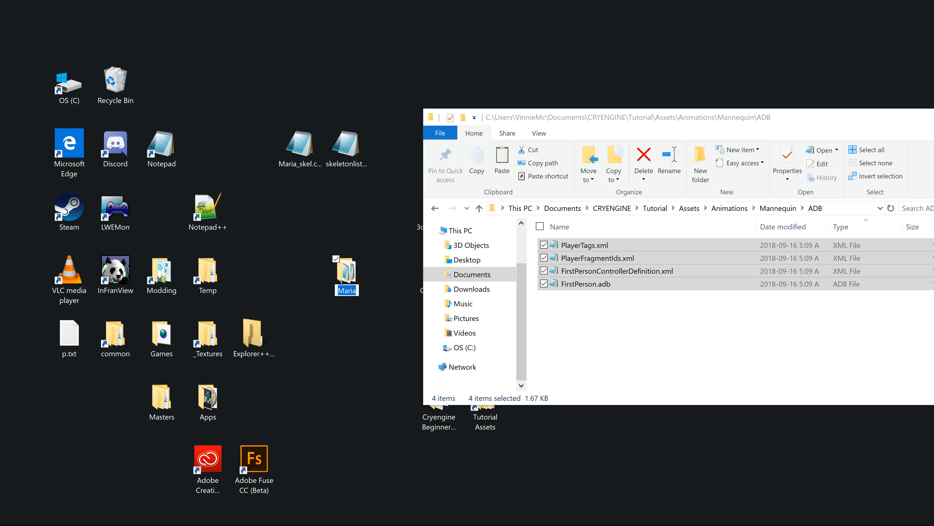
pyautogui.rightClick(351, 290)
pyautogui.click(374, 323)
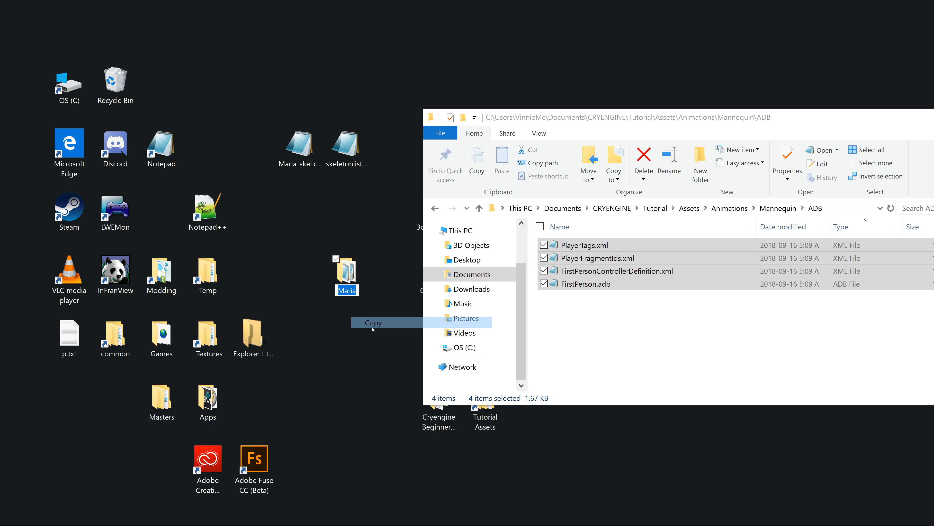
pyautogui.press('Return')
# Step: Open the Maria folder and rename FirstPerson.adb to MariaFirstPerson.adb
pyautogui.doubleClick(346, 280)
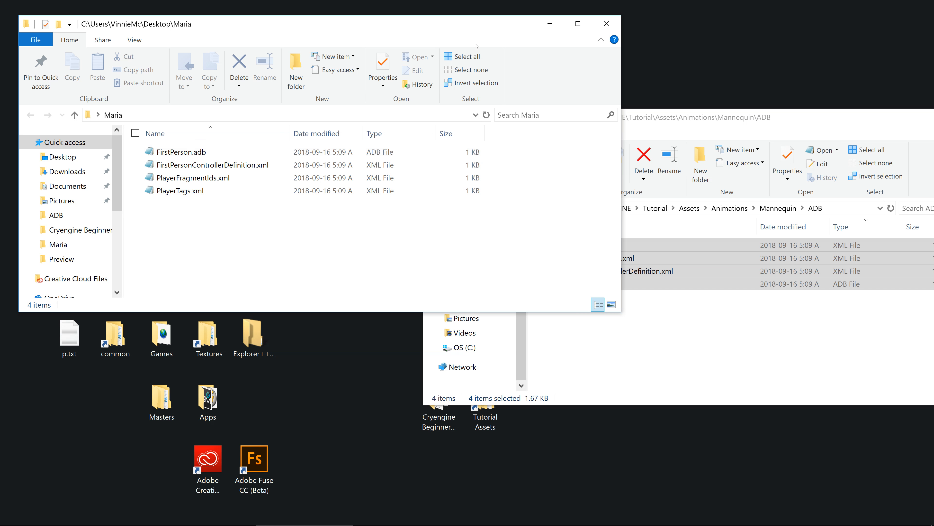
pyautogui.moveTo(477, 27); pyautogui.dragTo(619, 36)
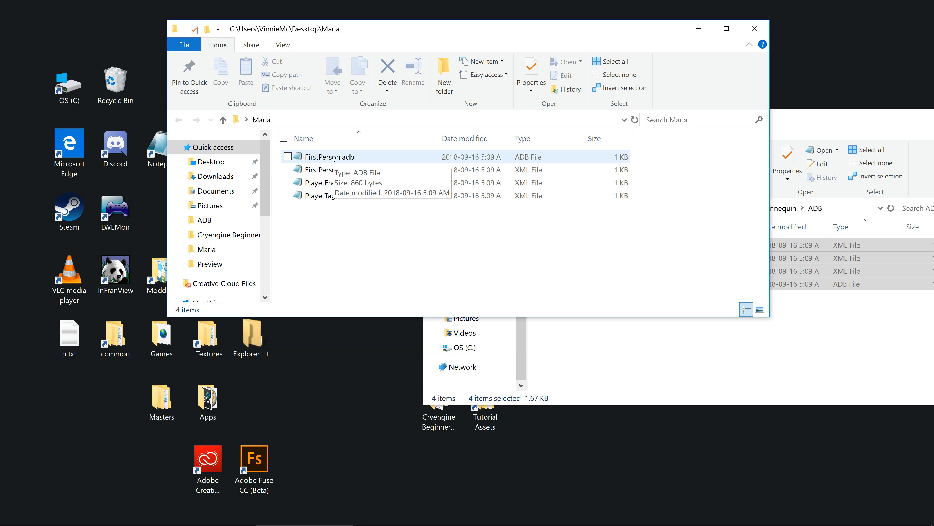
pyautogui.rightClick(331, 159)
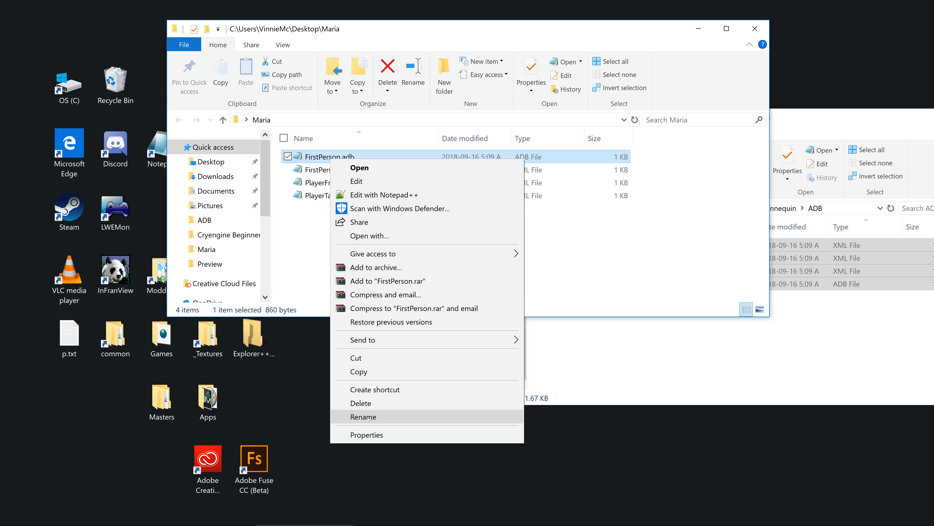
pyautogui.click(362, 417)
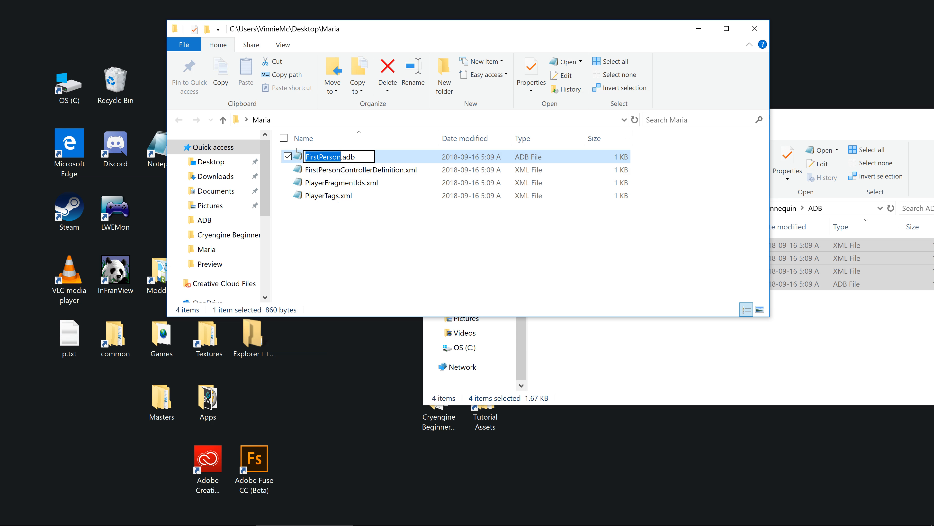
pyautogui.press('Home')
pyautogui.rightClick(306, 161)
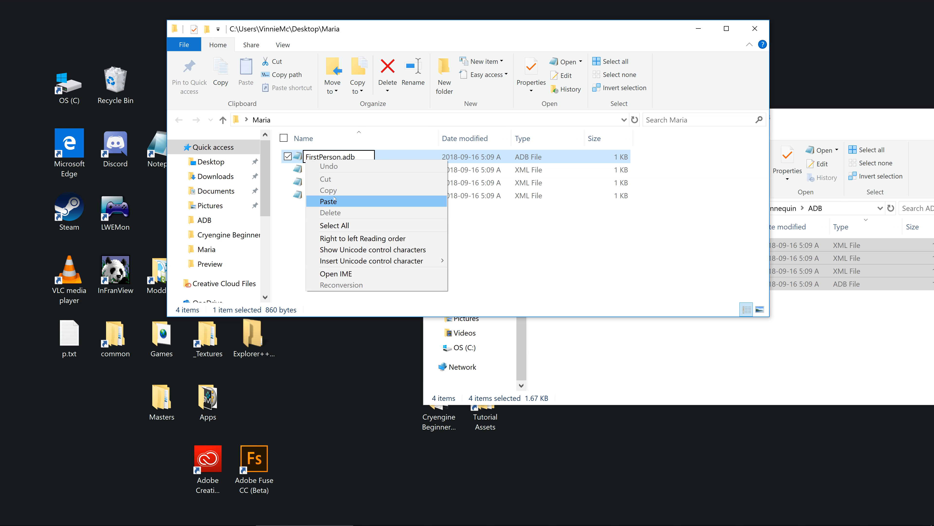
pyautogui.click(336, 201)
pyautogui.press('Return')
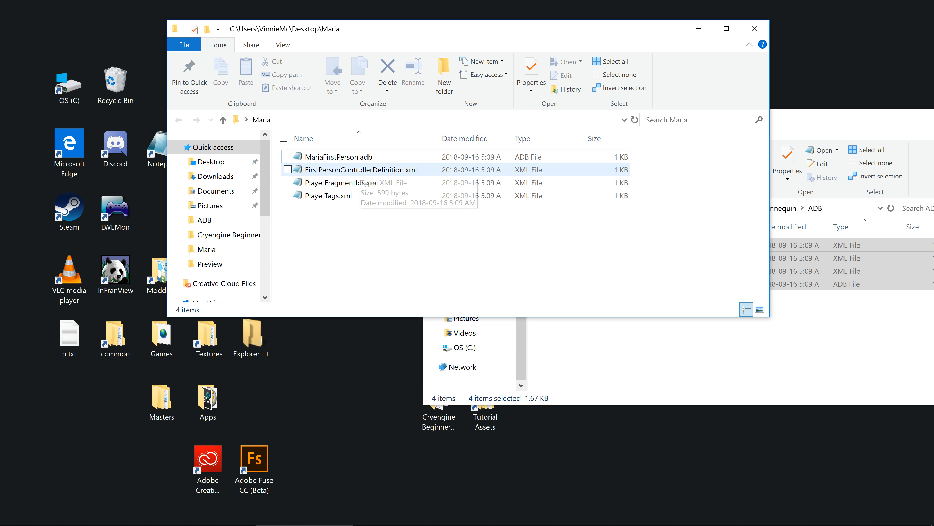
# Step: Rename FirstPersonControllerDefinition.xml to MariaControllerDefinition.xml by replacing its FirstPerson prefix with the copied name
pyautogui.rightClick(360, 169)
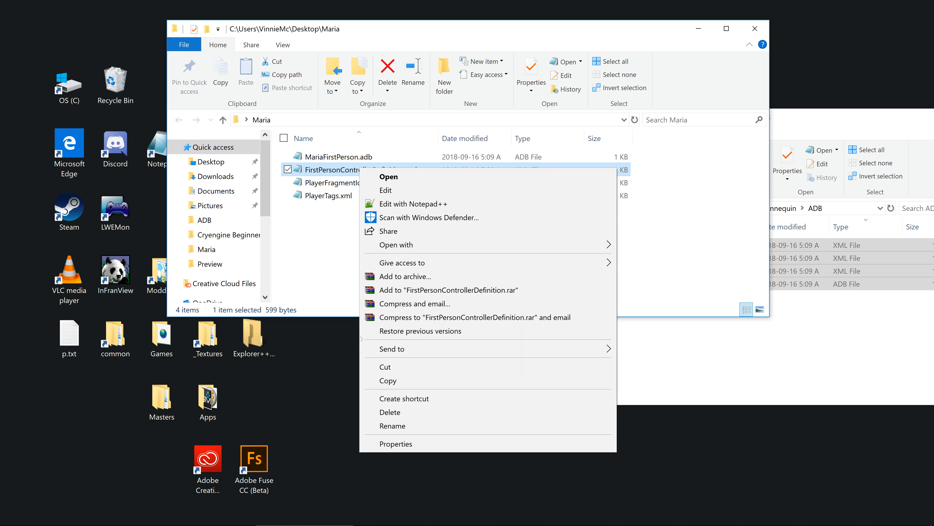
pyautogui.click(385, 426)
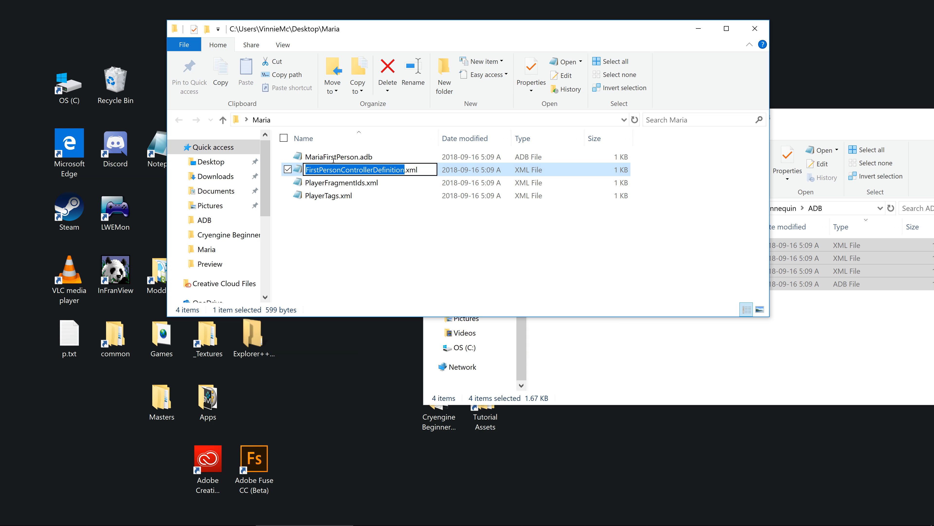
pyautogui.moveTo(341, 169); pyautogui.dragTo(289, 162)
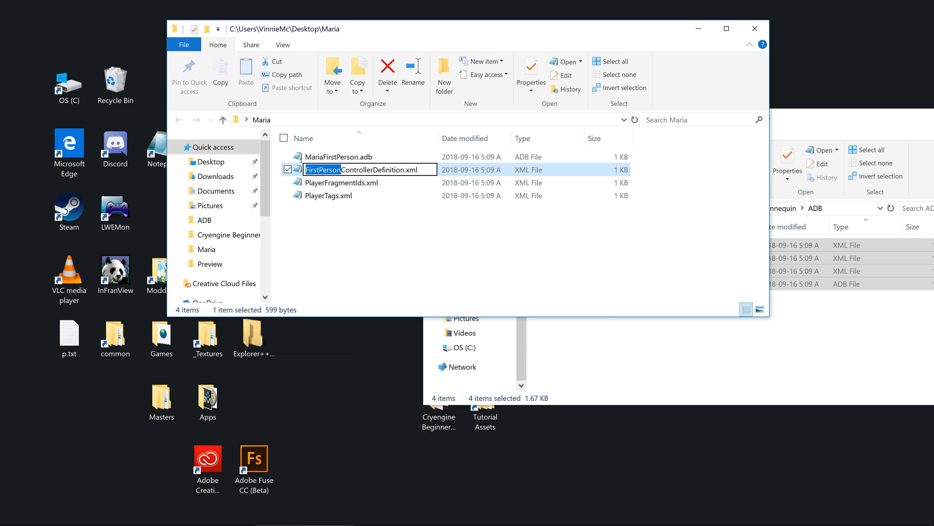
pyautogui.rightClick(311, 171)
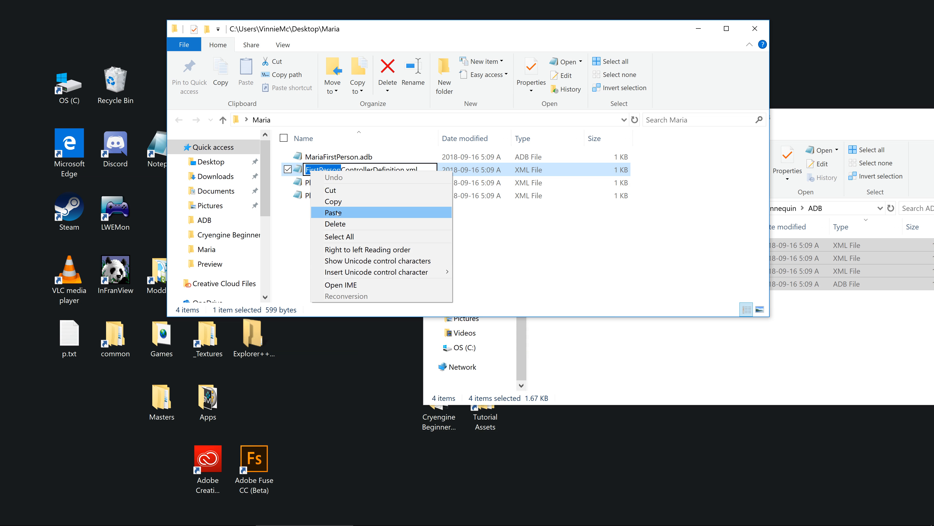
pyautogui.click(338, 213)
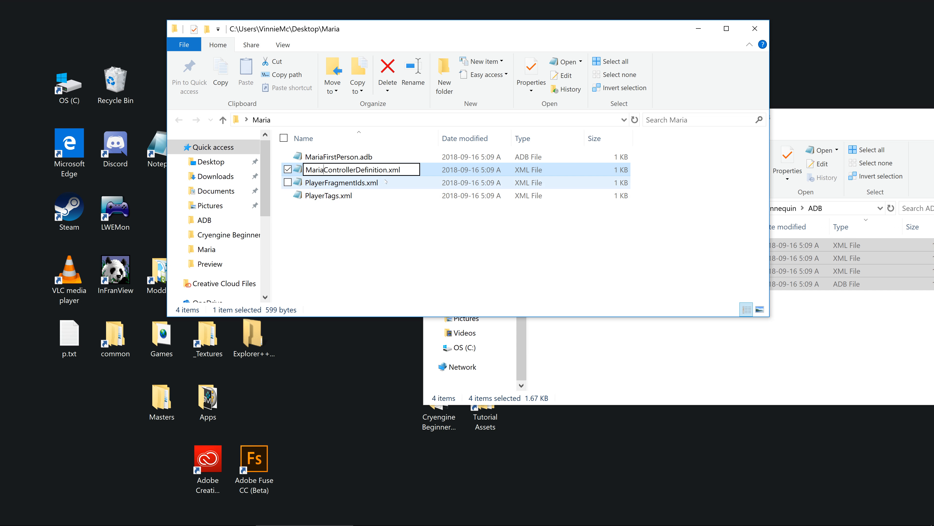
# Step: Rename PlayerFragmentIds.xml in the Maria folder to MariaFragmentIds.xml
pyautogui.click(342, 183)
pyautogui.rightClick(341, 183)
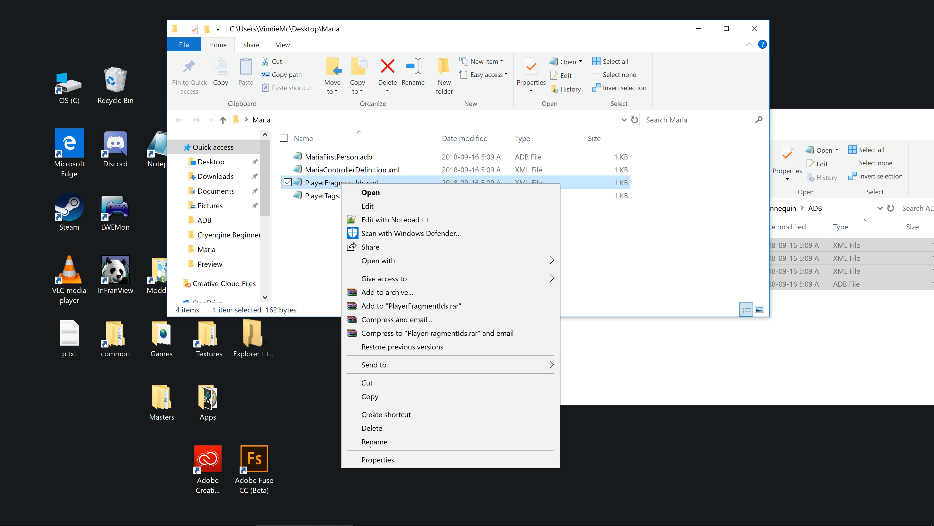
pyautogui.click(370, 442)
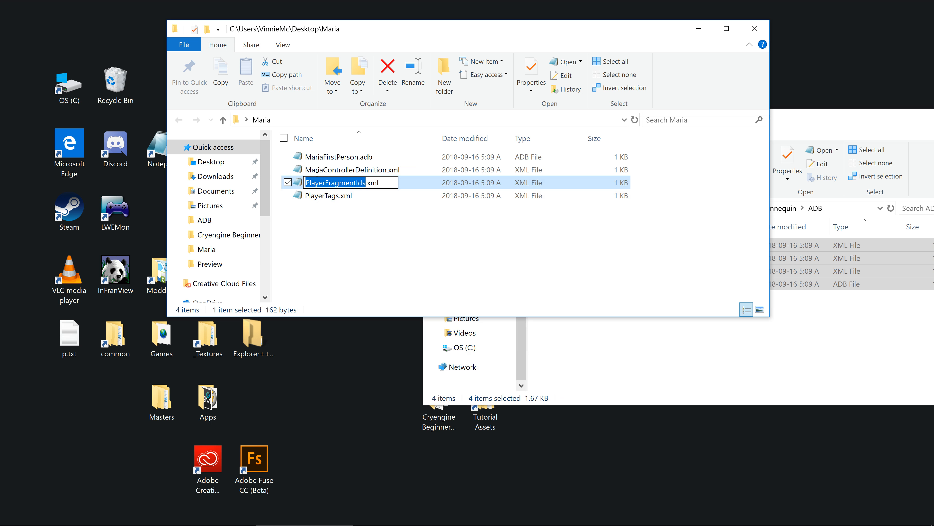
pyautogui.moveTo(326, 182); pyautogui.dragTo(293, 175)
pyautogui.rightClick(316, 182)
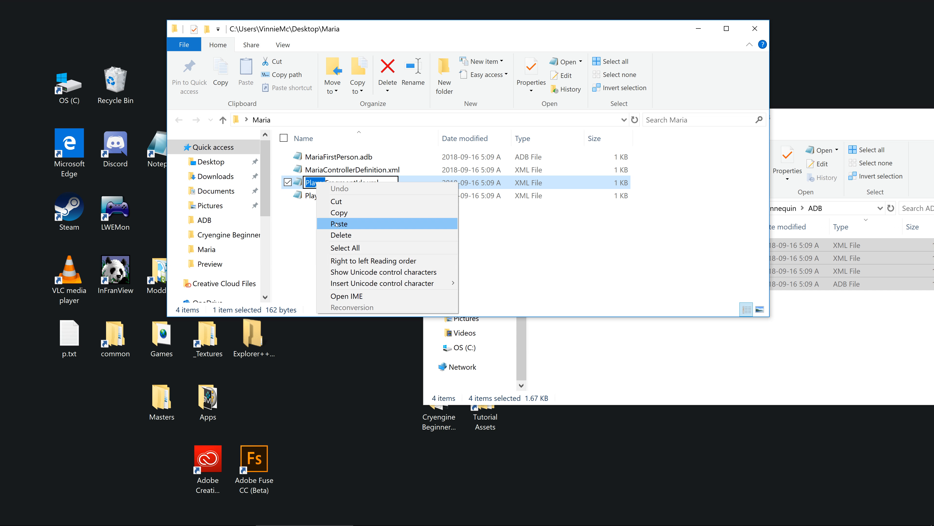
pyautogui.click(337, 224)
pyautogui.click(337, 228)
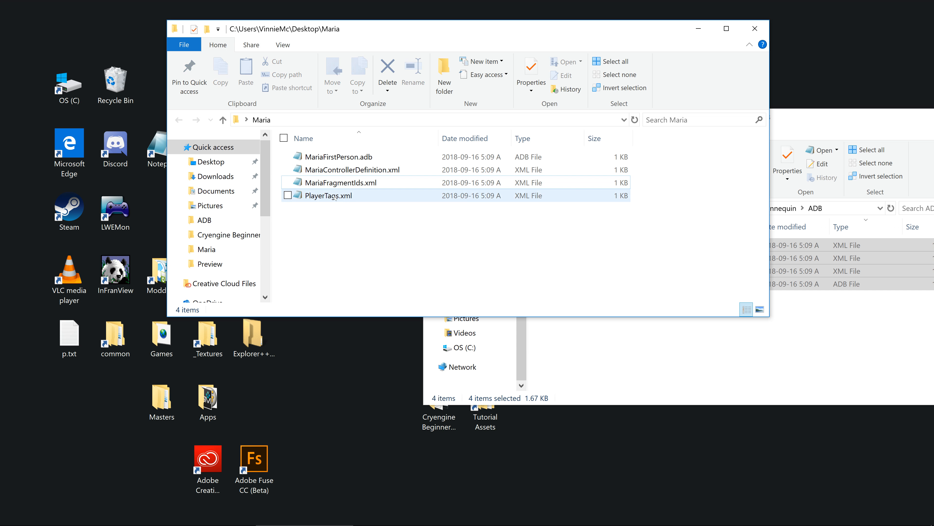
# Step: Rename PlayerTags.xml in the Maria folder to MariaTags.xml
pyautogui.click(335, 196)
pyautogui.rightClick(336, 197)
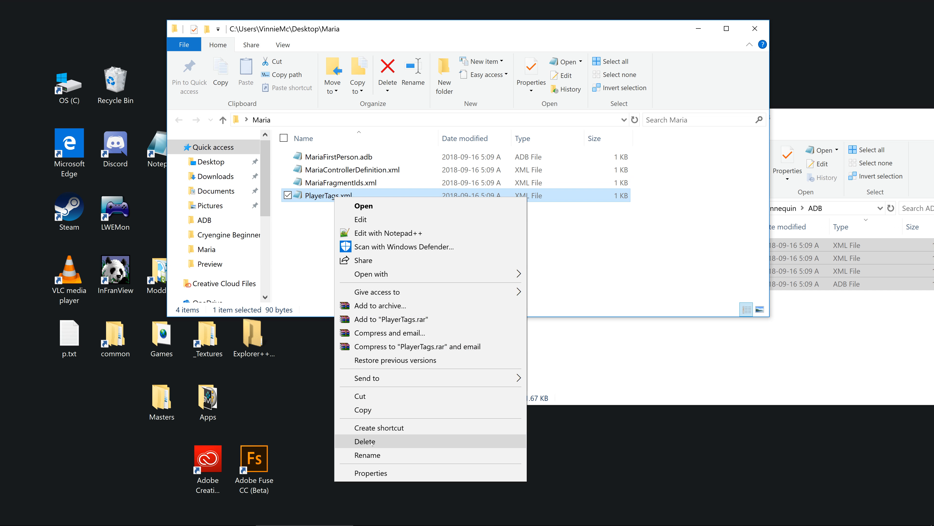
pyautogui.click(368, 455)
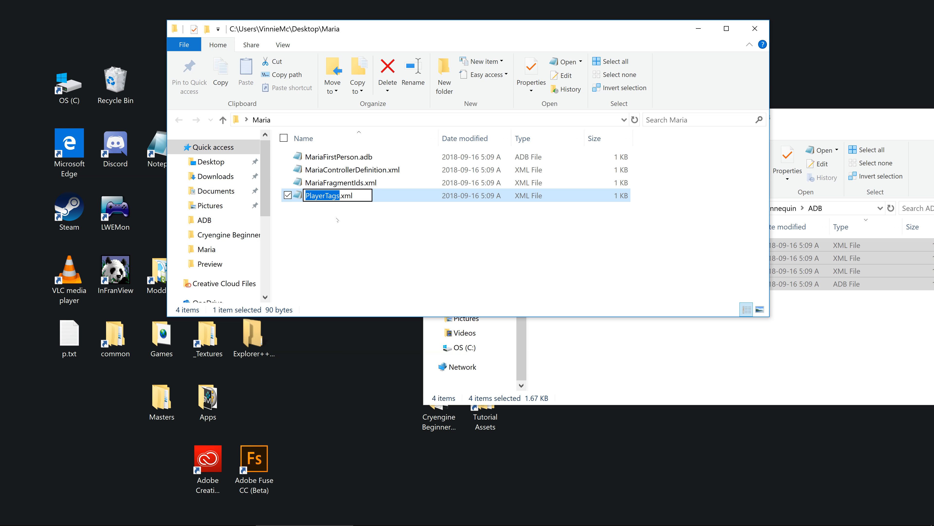
pyautogui.moveTo(325, 196); pyautogui.dragTo(283, 191)
pyautogui.rightClick(324, 193)
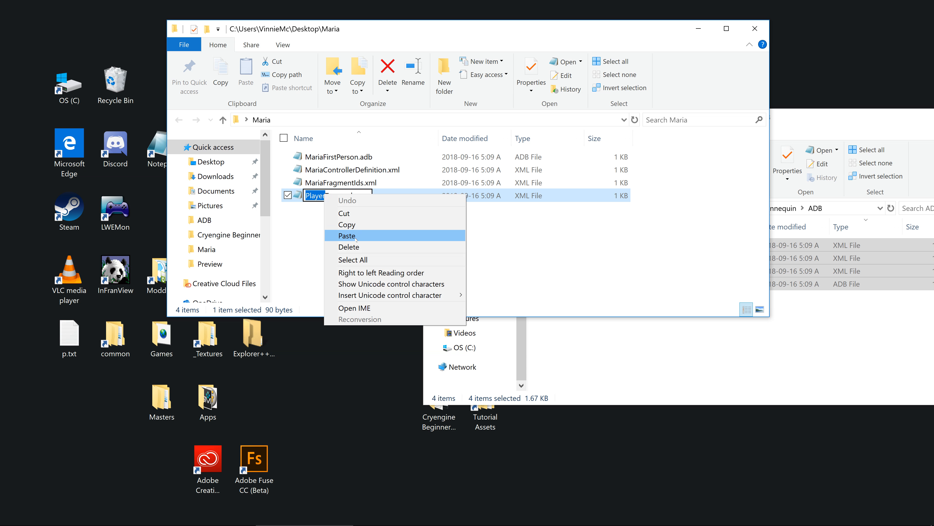
pyautogui.click(350, 236)
pyautogui.click(356, 240)
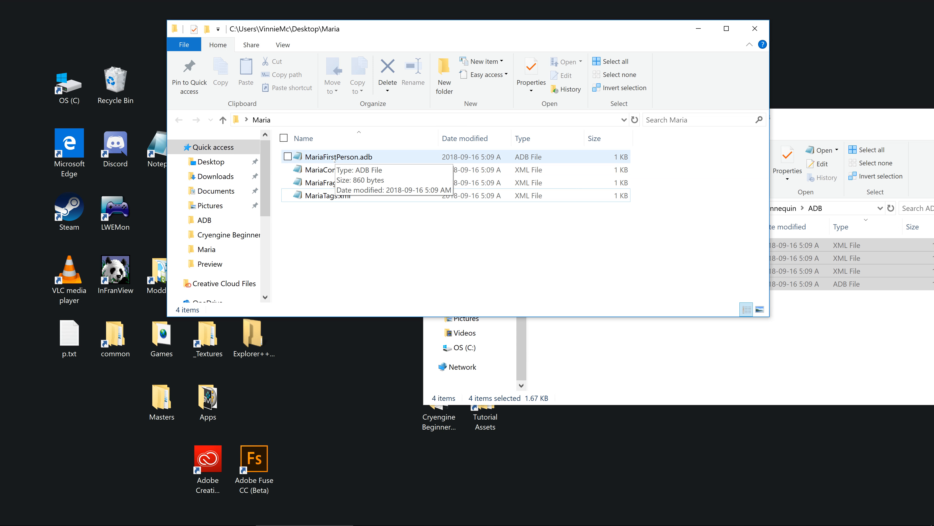
# Step: Open MariaFirstPerson.adb in Notepad and change the file name in the FragDef path to MariaFragmentIds.xml
pyautogui.doubleClick(335, 157)
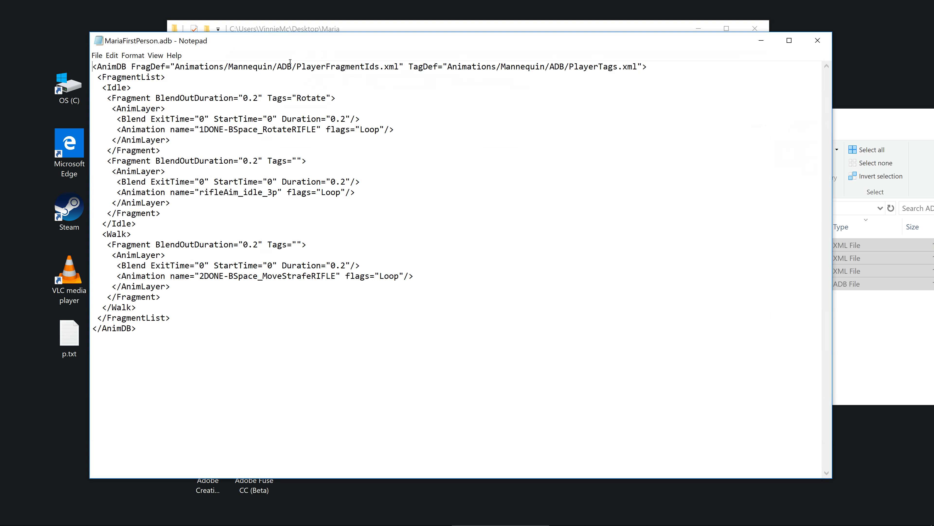
pyautogui.moveTo(296, 62); pyautogui.dragTo(317, 59)
pyautogui.hotkey('shift', 'Down')
pyautogui.rightClick(325, 62)
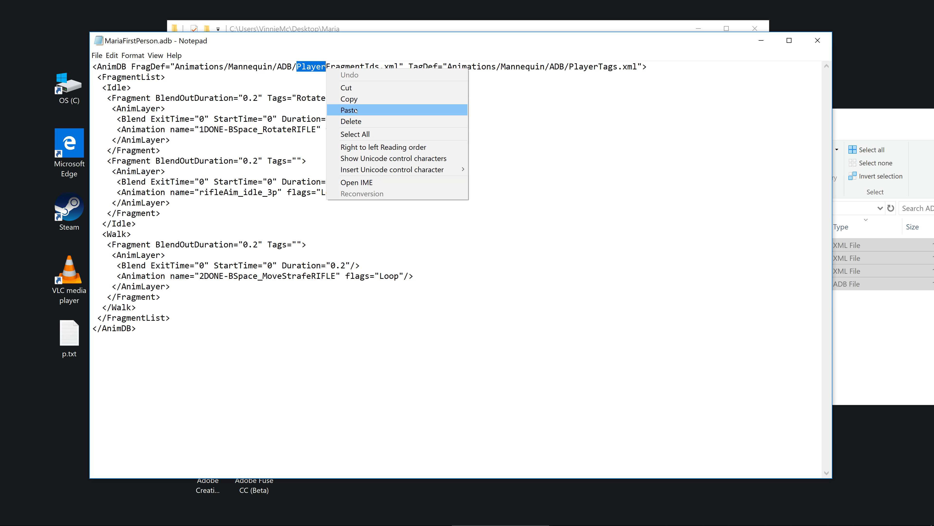
pyautogui.click(342, 110)
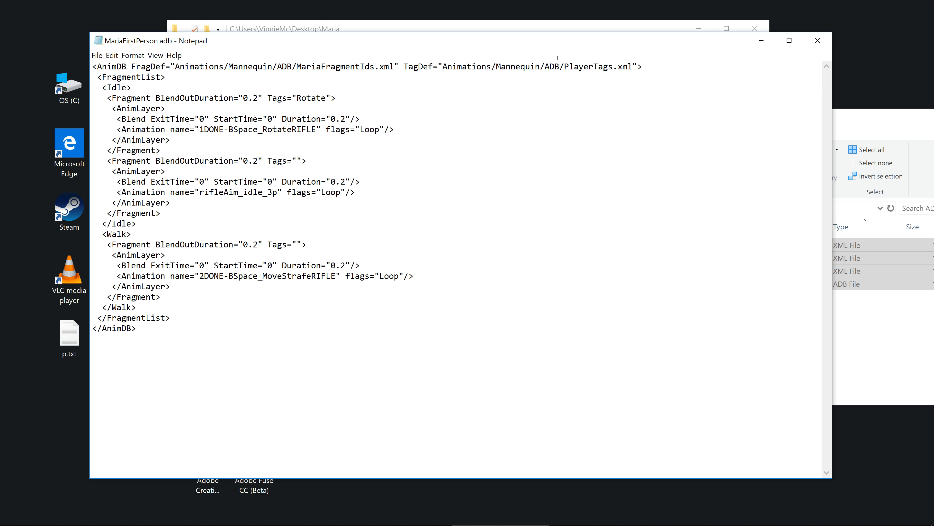
# Step: Change the file name in the TagDef path of MariaFirstPerson.adb to MariaTags.xml, save the file and close it
pyautogui.moveTo(555, 57); pyautogui.dragTo(583, 59)
pyautogui.rightClick(592, 68)
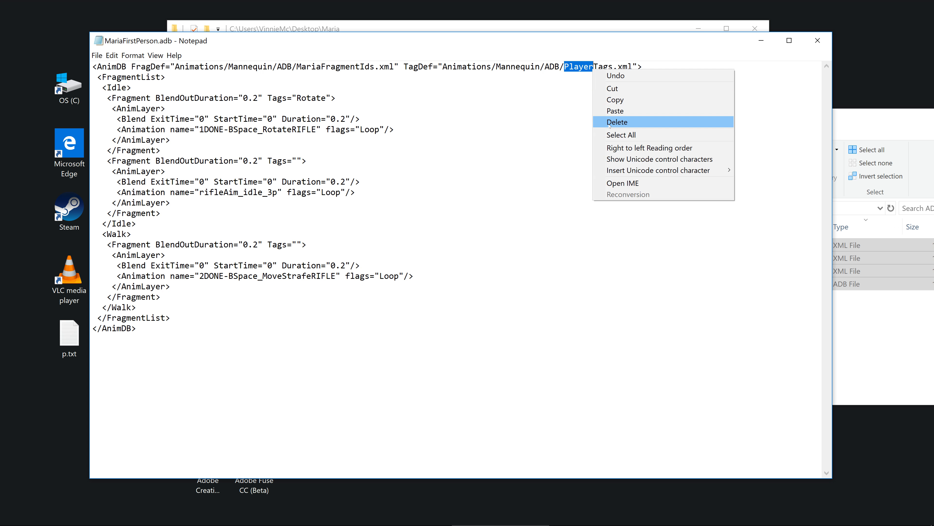
pyautogui.press('Return')
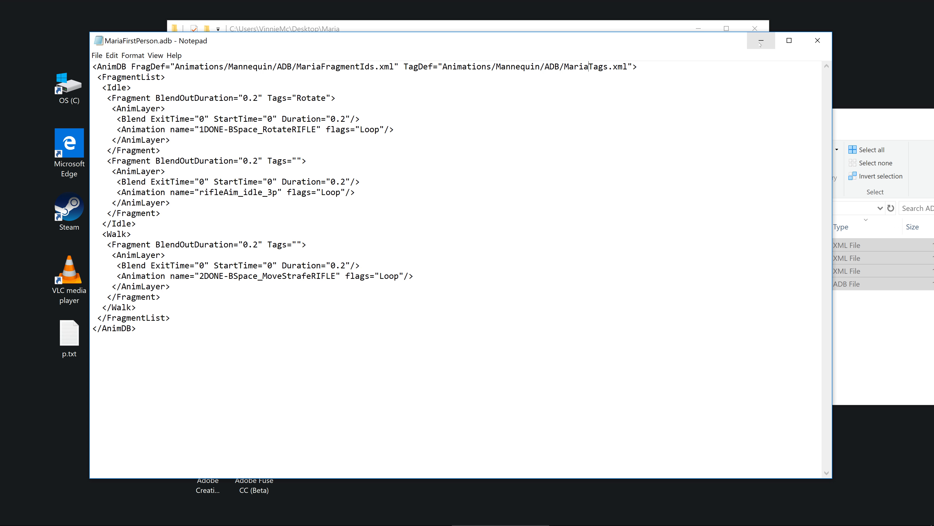
pyautogui.click(819, 44)
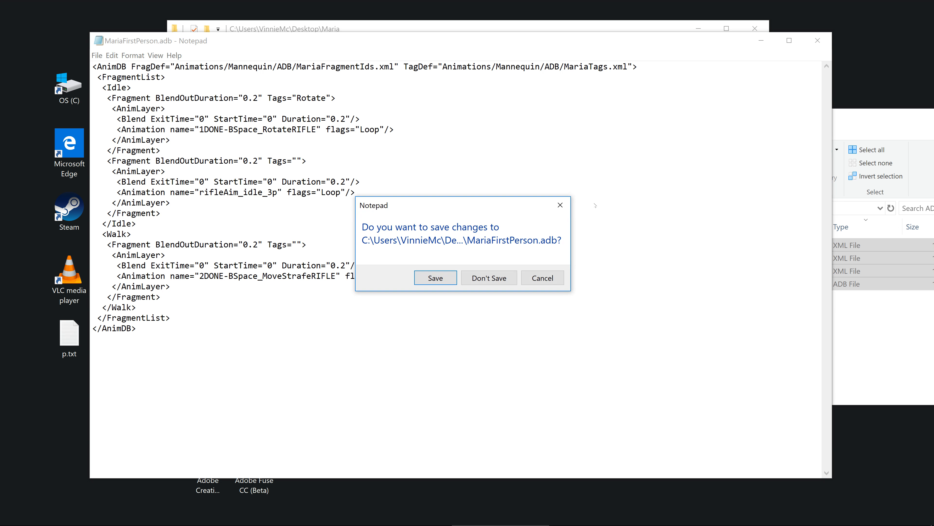
pyautogui.click(438, 278)
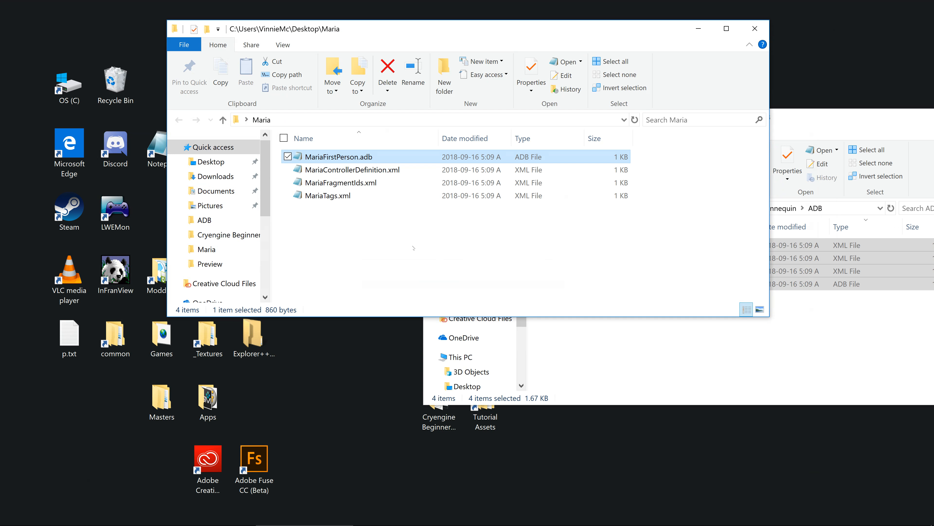
# Step: Open MariaControllerDefinition.xml in Notepad and change the file name in the Tags path to MariaTags.xml
pyautogui.doubleClick(380, 168)
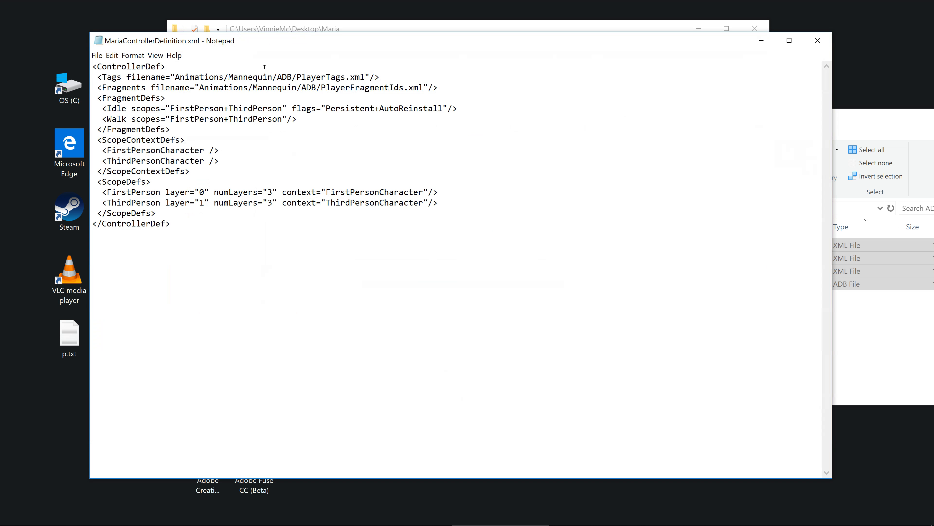
pyautogui.hotkey('shift', 'Right')
pyautogui.hotkey('shift', 'Right')
pyautogui.hotkey('shift', 'Right')
pyautogui.hotkey('shift', 'Right')
pyautogui.hotkey('shift', 'Right')
pyautogui.hotkey('shift', 'Right')
pyautogui.rightClick(325, 77)
pyautogui.click(353, 119)
# Step: Change the file name in the Fragments path of MariaControllerDefinition.xml to MariaFragmentIds.xml, save the file and close it
pyautogui.hotkey('shift', 'Right')
pyautogui.hotkey('shift', 'Right')
pyautogui.hotkey('shift', 'Right')
pyautogui.hotkey('shift', 'Right')
pyautogui.hotkey('shift', 'Right')
pyautogui.rightClick(350, 88)
pyautogui.click(368, 128)
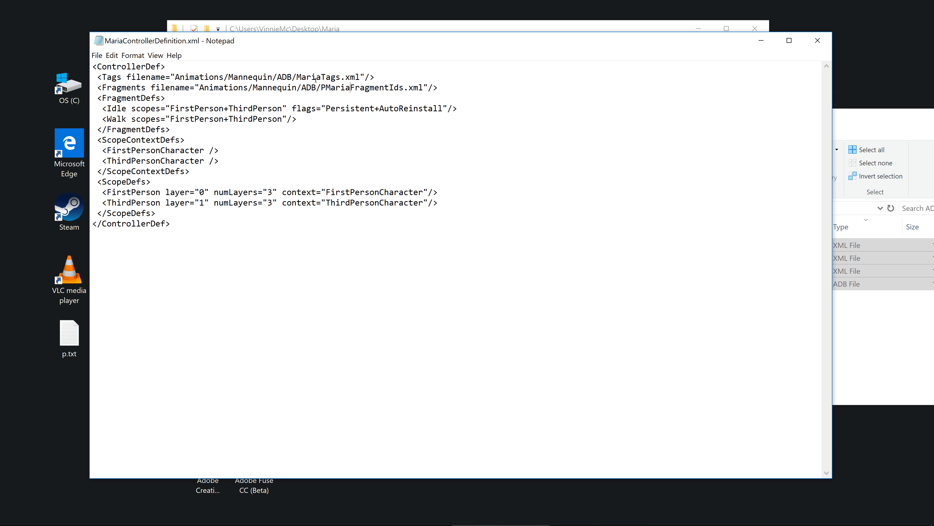
pyautogui.moveTo(326, 87); pyautogui.dragTo(321, 87)
pyautogui.rightClick(322, 89)
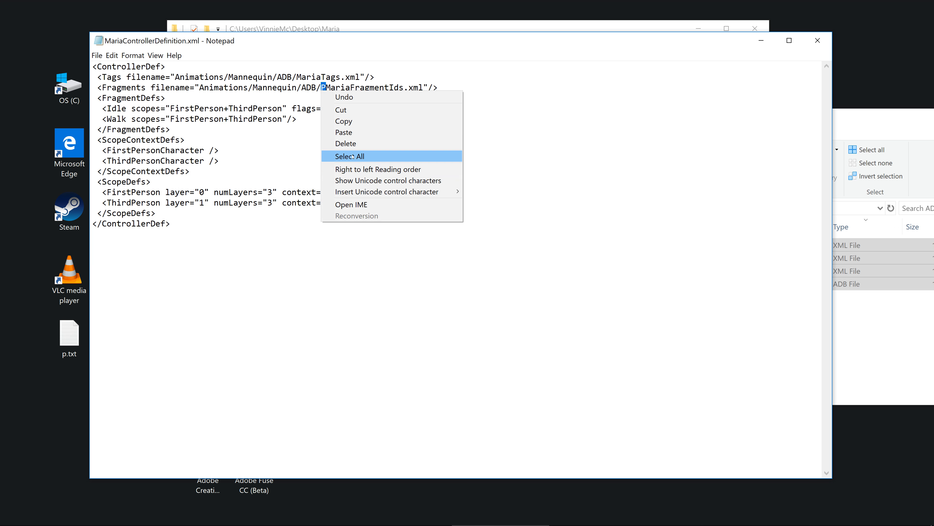
pyautogui.click(347, 143)
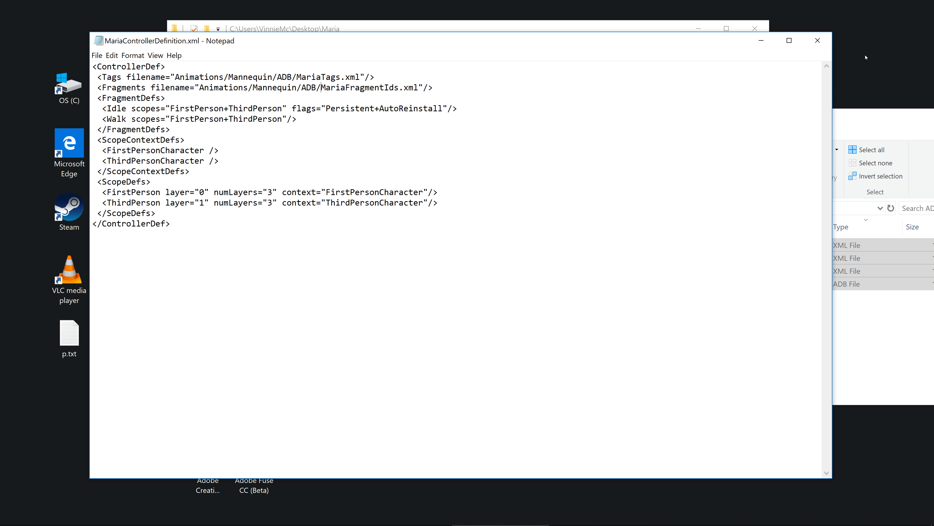
pyautogui.click(817, 41)
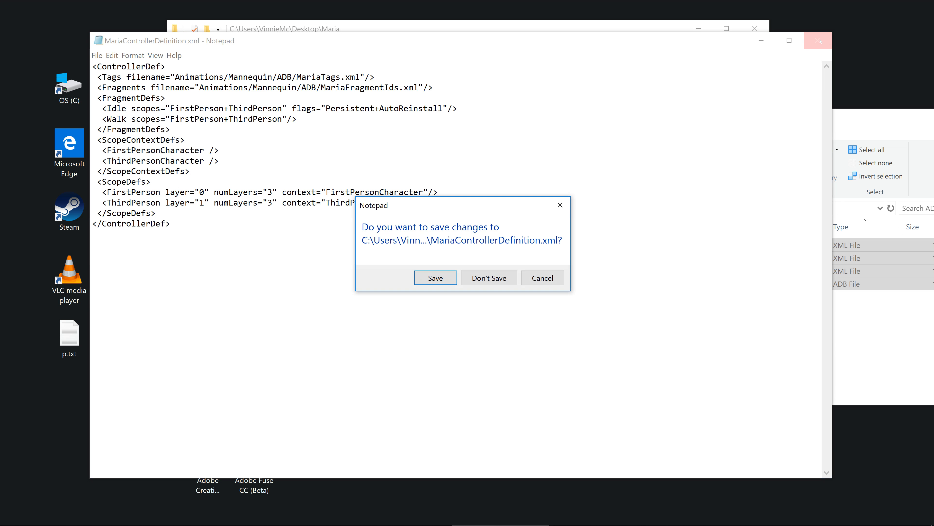
pyautogui.click(450, 281)
# Step: Open MariaFragmentIds.xml, change the file name in the Walk tag's subTagDef path to MariaTags.xml, and save and close the file
pyautogui.doubleClick(343, 182)
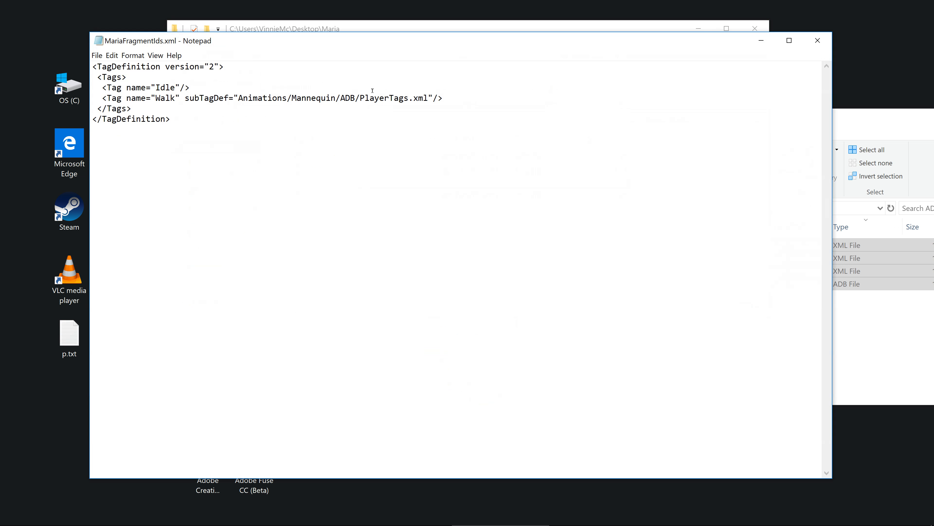
pyautogui.moveTo(351, 89); pyautogui.dragTo(377, 89)
pyautogui.rightClick(387, 98)
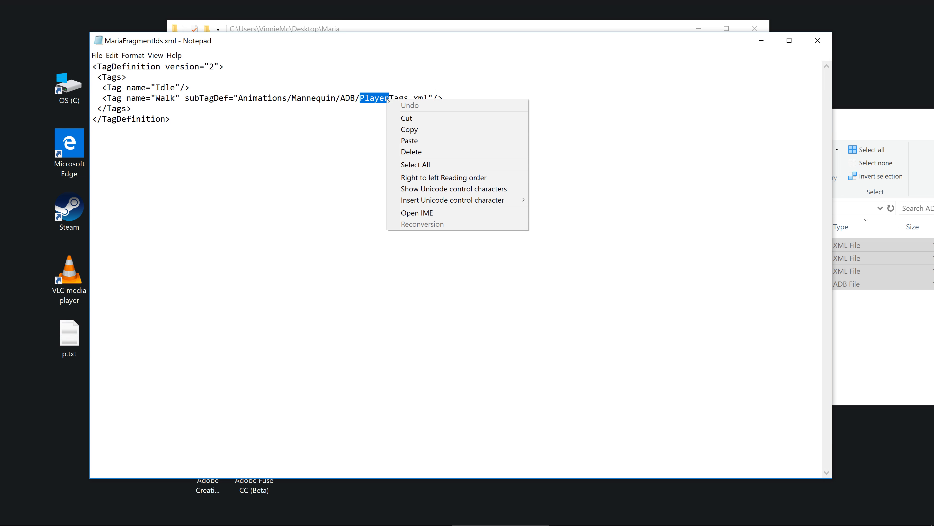
pyautogui.click(430, 140)
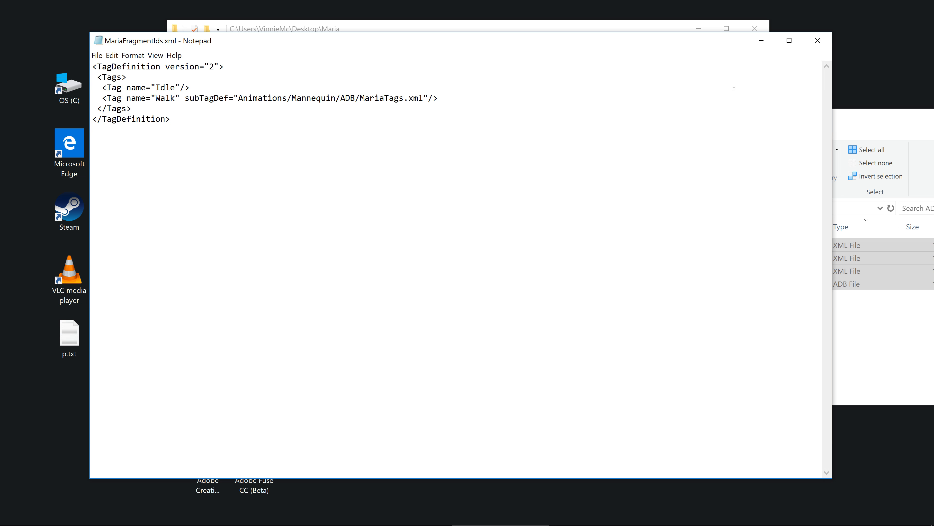
pyautogui.click(817, 41)
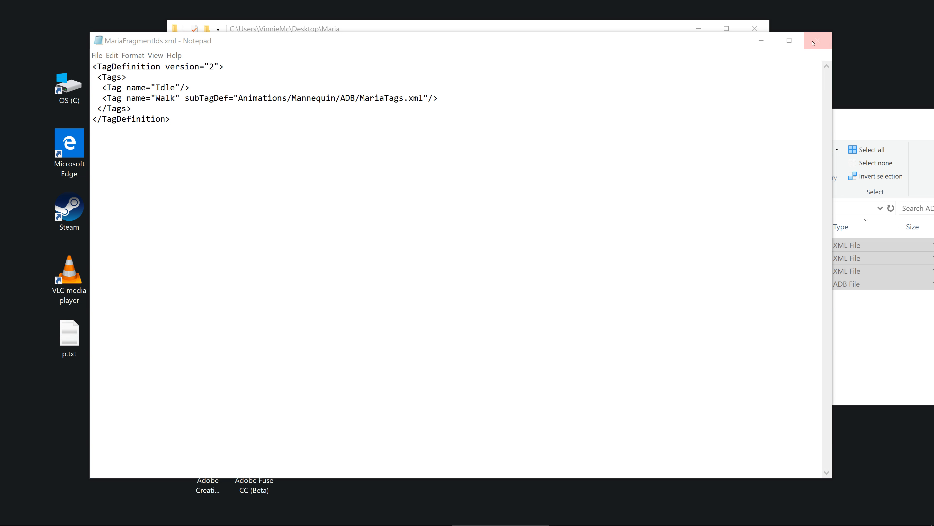
pyautogui.click(432, 275)
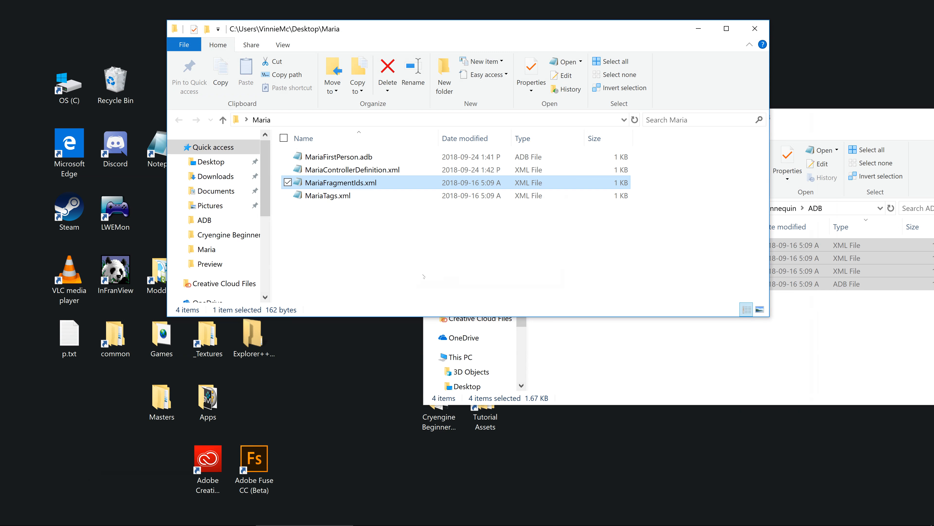
# Step: Open MariaTags.xml to check it for file references and close it
pyautogui.doubleClick(329, 195)
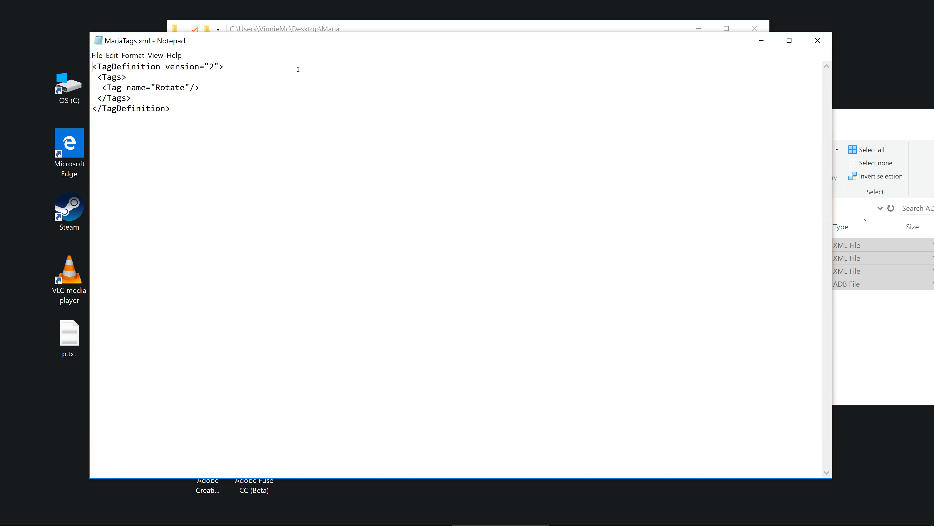
pyautogui.click(825, 46)
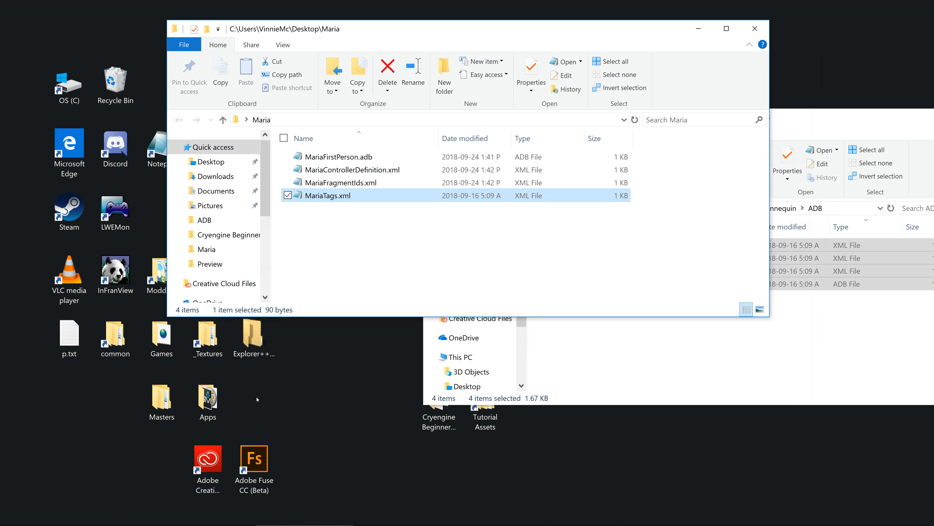
pyautogui.click(294, 236)
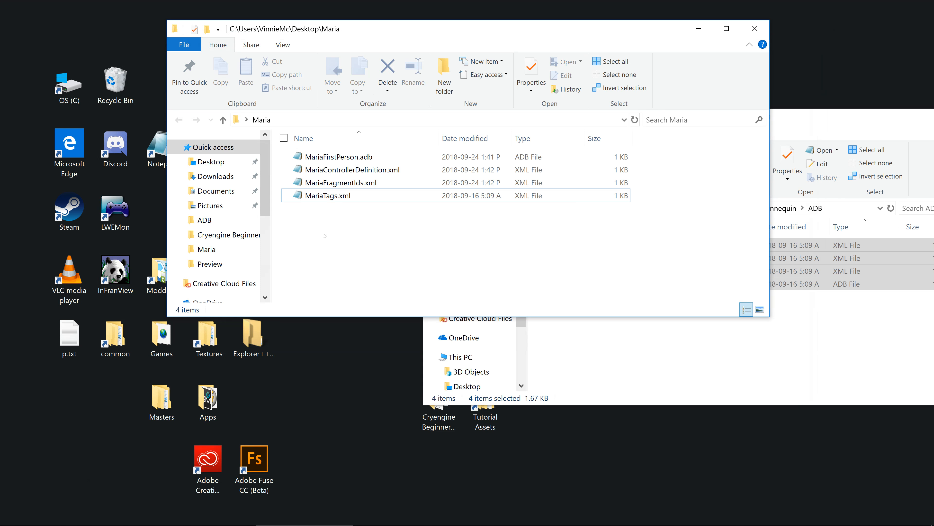
# Step: Move all four Maria files from the desktop Maria folder into the project's Assets\Animations\Mannequin\ADB folder
pyautogui.moveTo(325, 236); pyautogui.dragTo(337, 164)
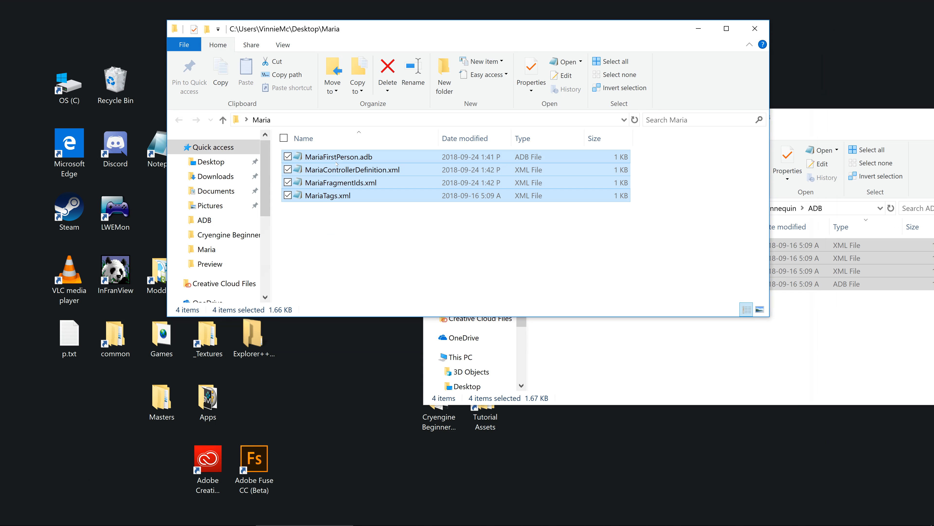
pyautogui.rightClick(337, 167)
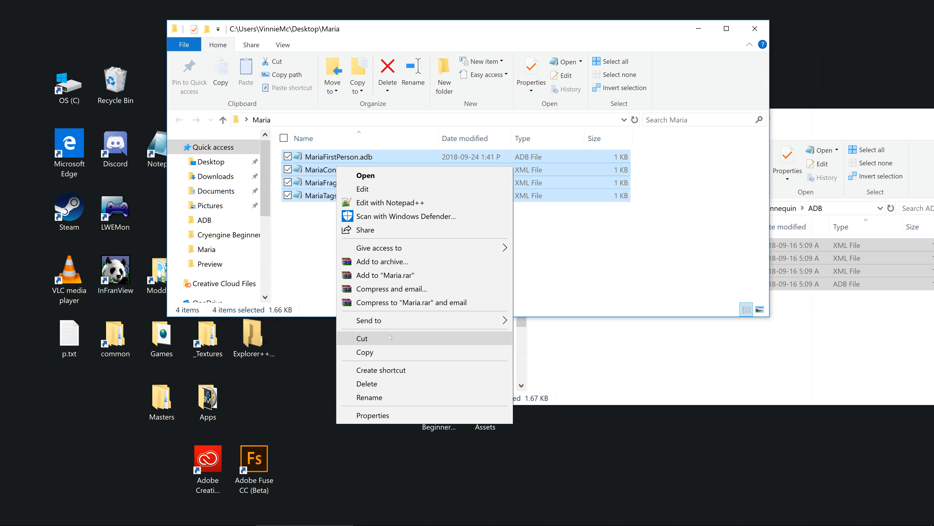
pyautogui.click(362, 338)
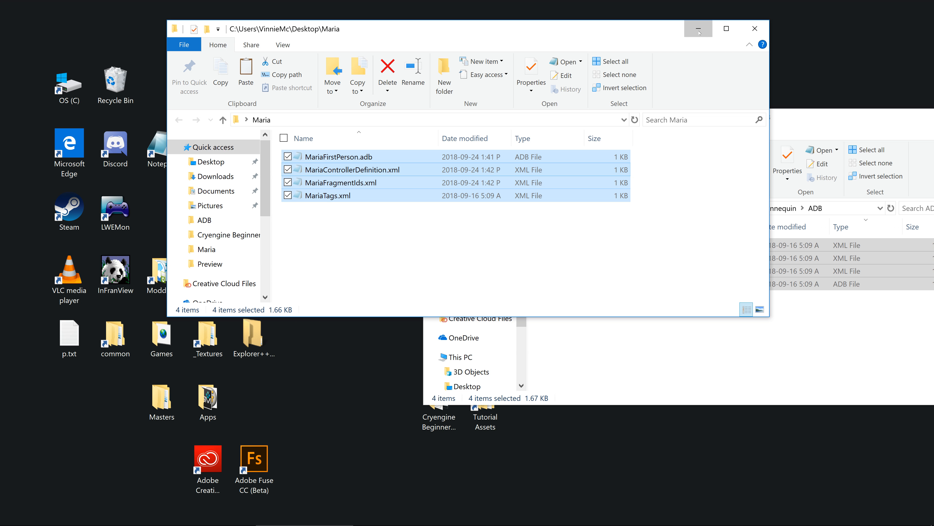
pyautogui.click(698, 28)
pyautogui.click(689, 208)
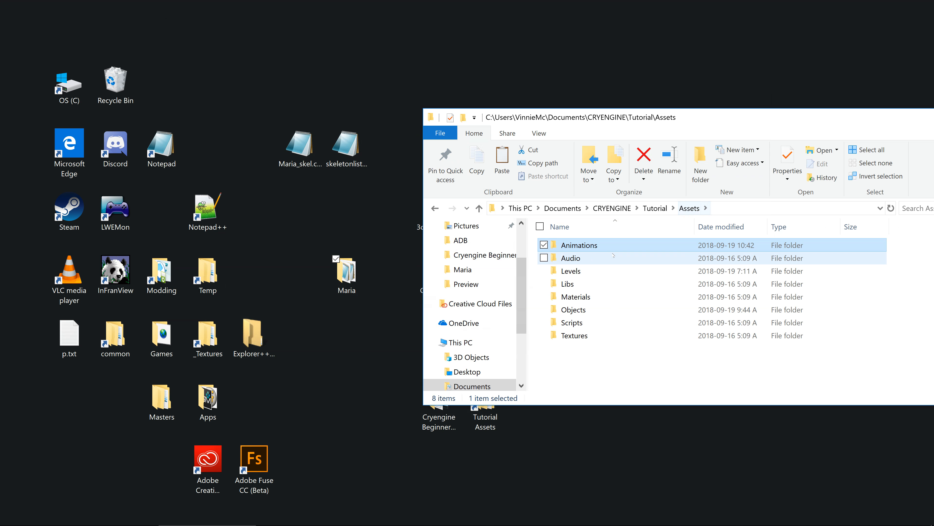
pyautogui.doubleClick(593, 245)
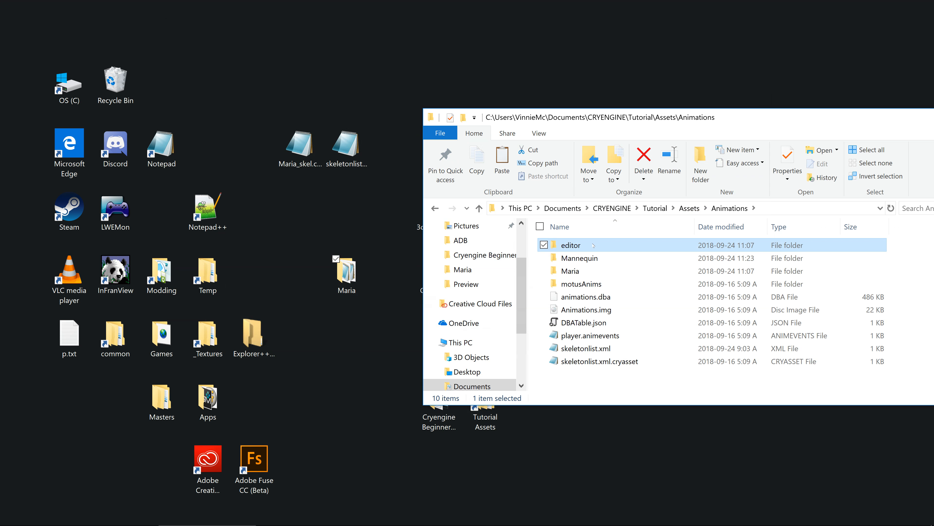
pyautogui.doubleClick(593, 258)
pyautogui.doubleClick(593, 245)
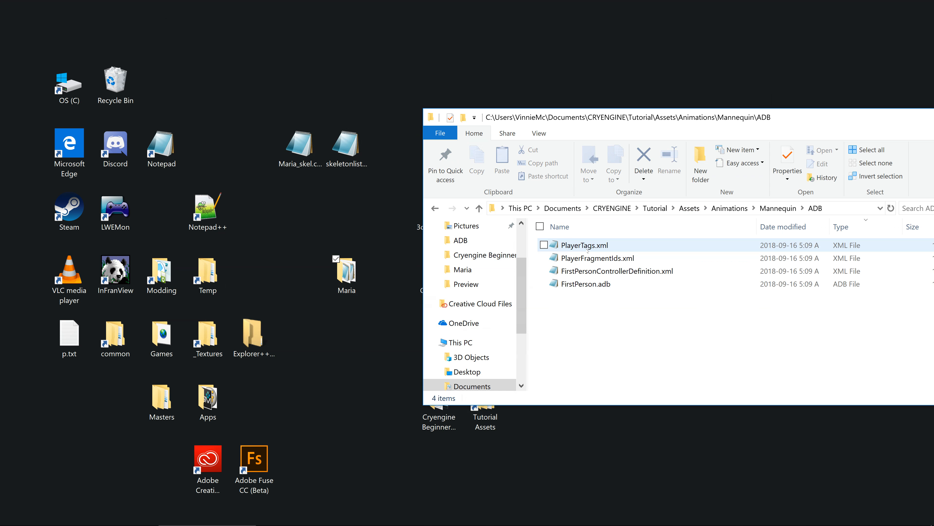
pyautogui.rightClick(610, 338)
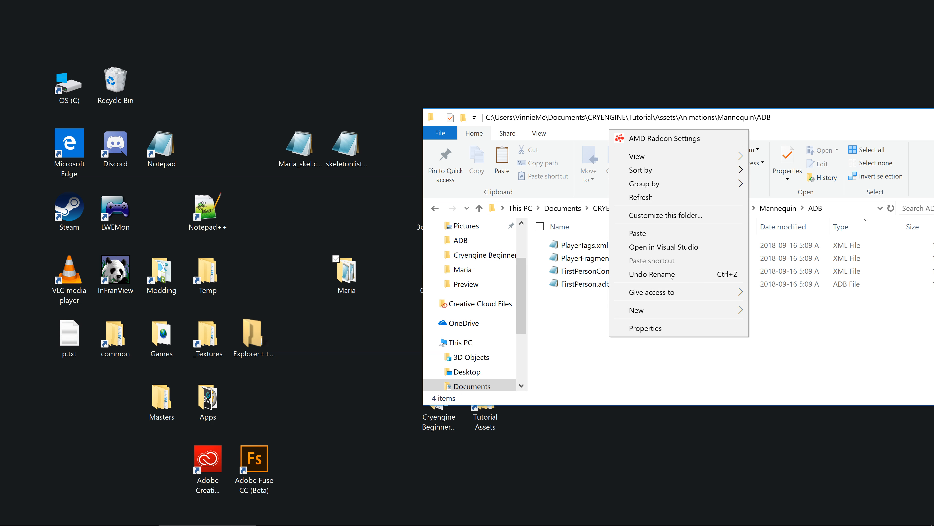
pyautogui.click(638, 233)
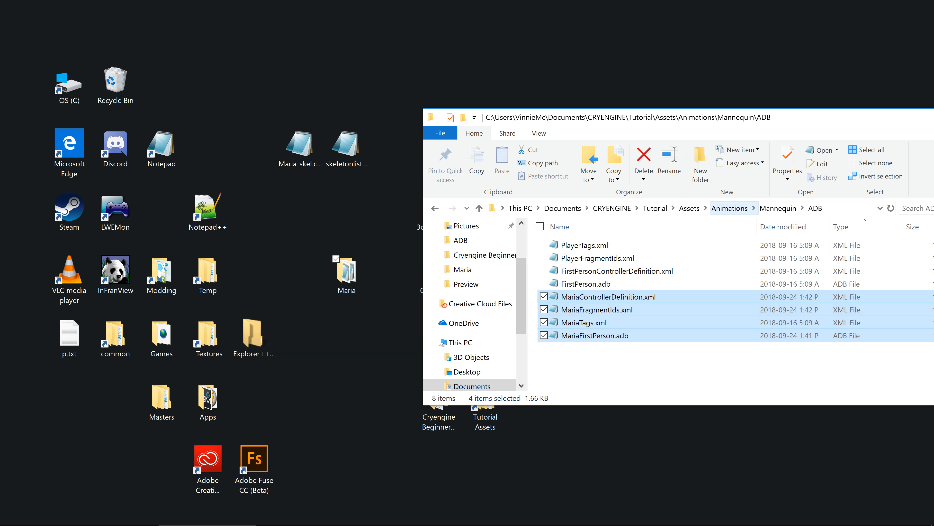
# Step: Open the Preview folder inside the project's Animations\Mannequin folder and bring its window fully into view
pyautogui.click(720, 210)
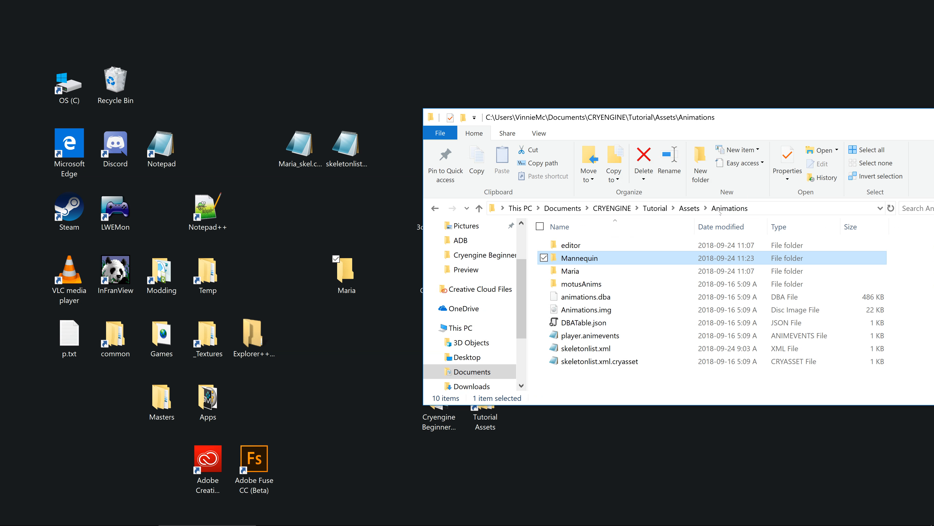
pyautogui.doubleClick(597, 262)
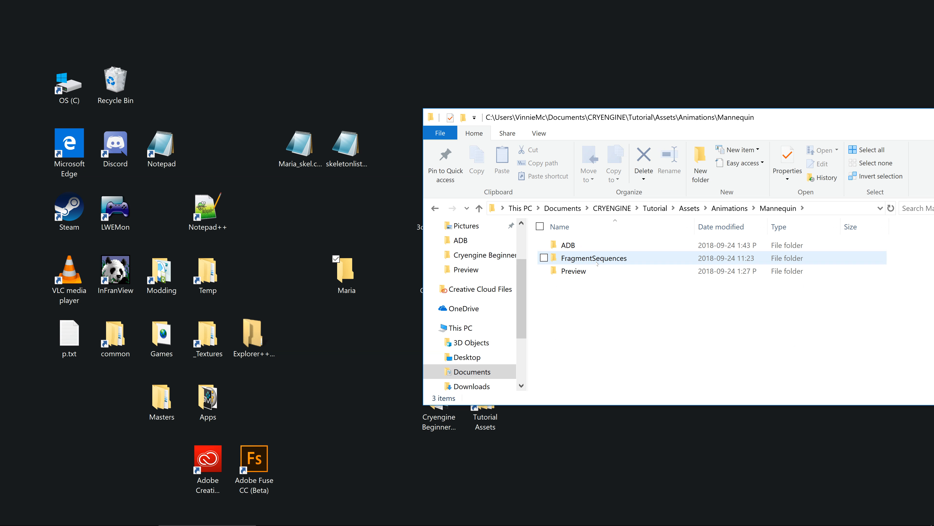
pyautogui.doubleClick(578, 274)
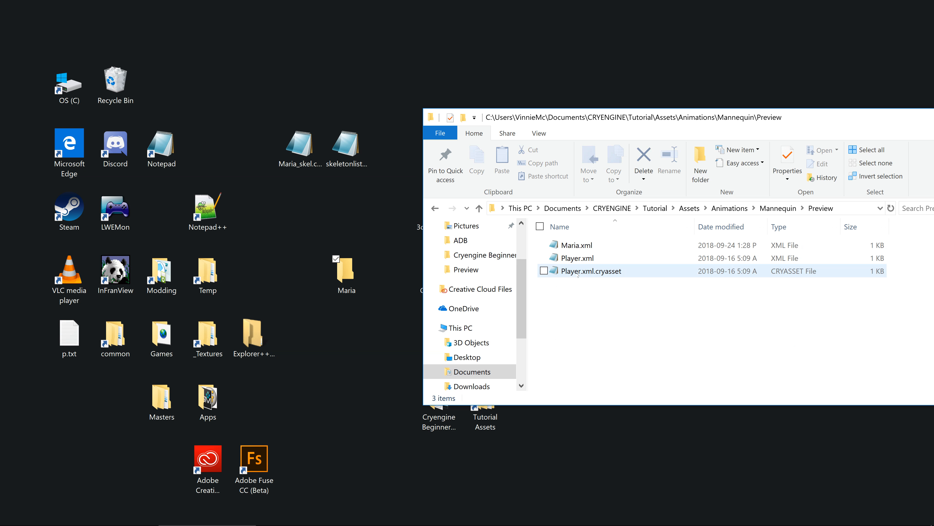
pyautogui.moveTo(700, 117); pyautogui.dragTo(587, 131)
# Step: Copy the text Maria from the file name of Maria.xml, leaving the file's name as it is
pyautogui.rightClick(458, 258)
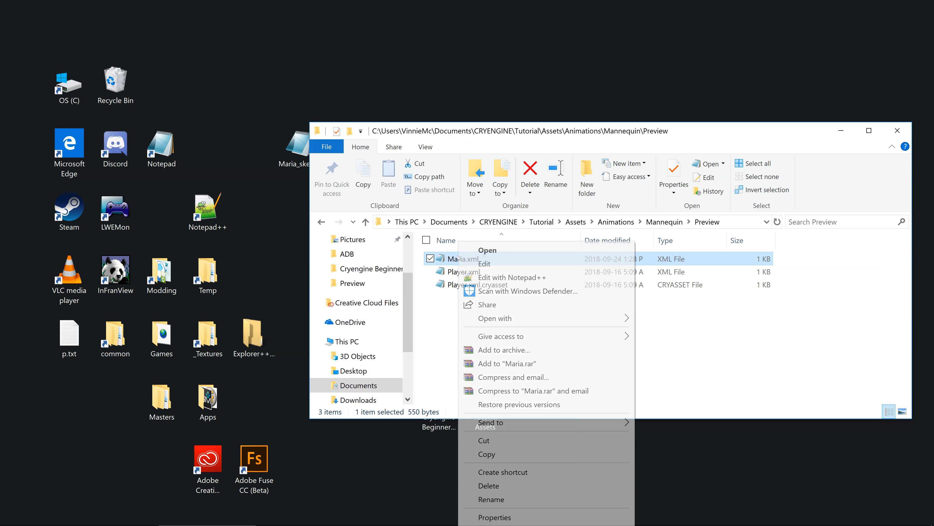
pyautogui.click(503, 499)
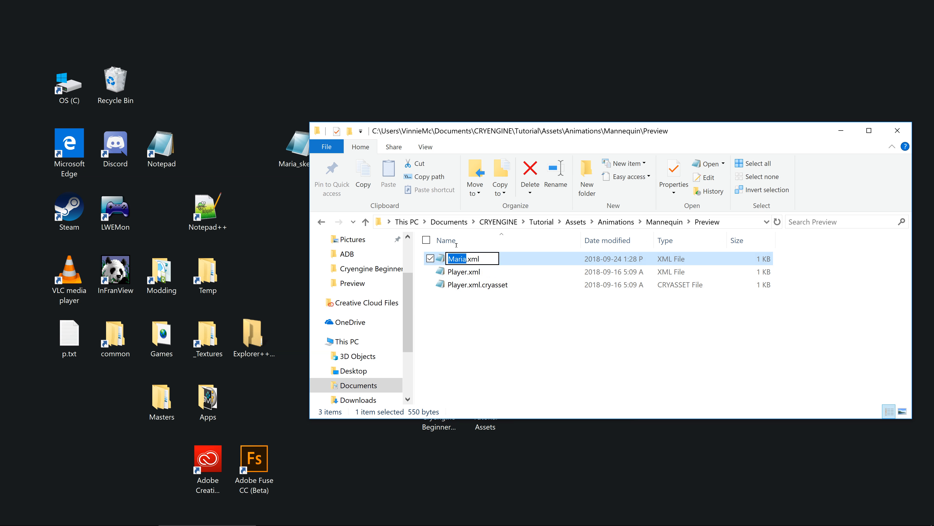
pyautogui.rightClick(466, 254)
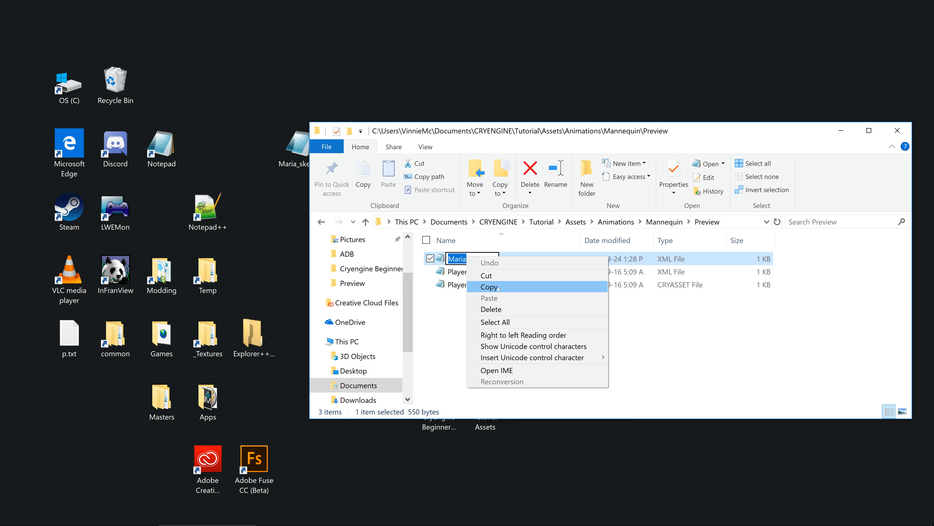
pyautogui.click(489, 286)
pyautogui.click(494, 322)
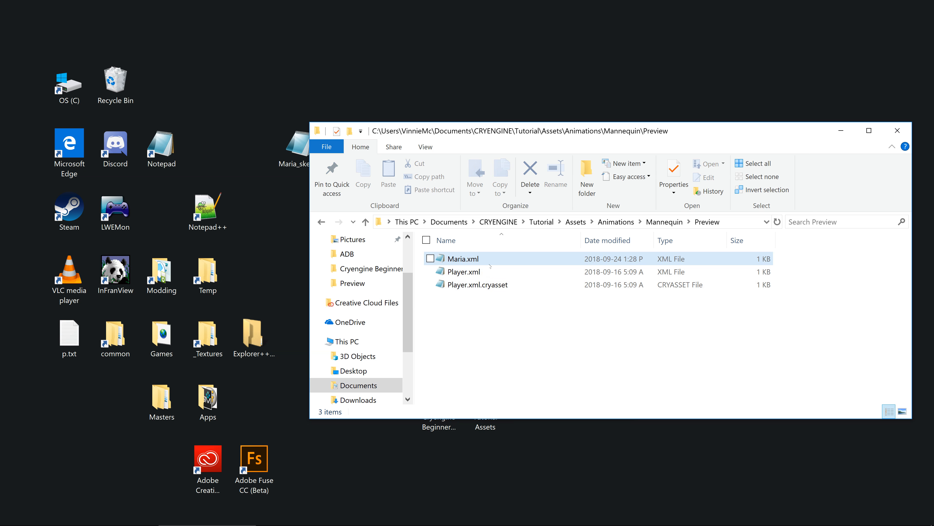
# Step: Duplicate Player.xml within the Mannequin Preview folder
pyautogui.rightClick(478, 272)
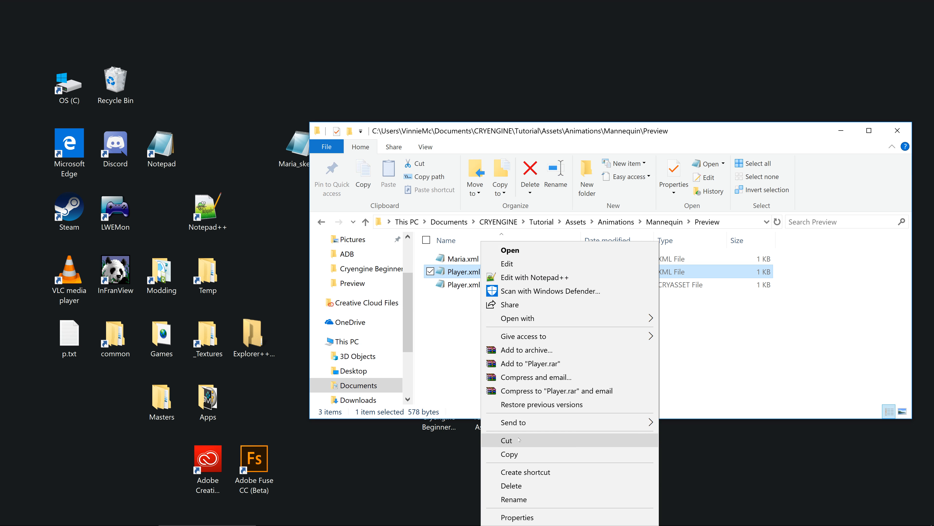
pyautogui.click(517, 452)
pyautogui.rightClick(523, 353)
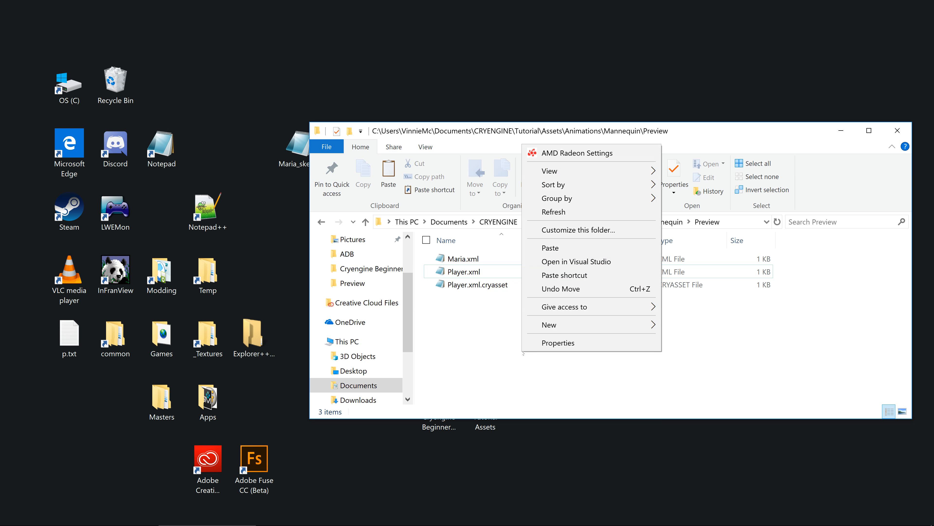
pyautogui.click(563, 248)
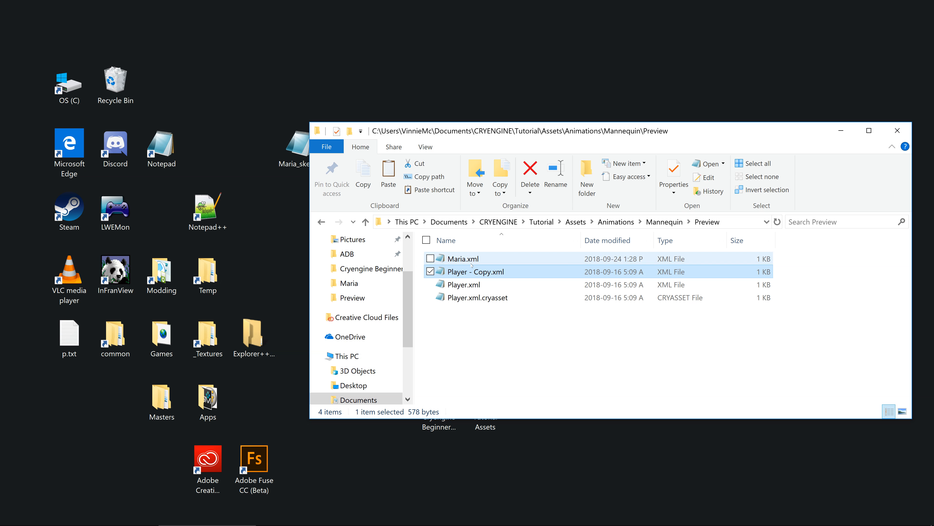
# Step: Copy the text Maria from the file name of Maria.xml in the Preview folder and delete that file
pyautogui.click(462, 259)
pyautogui.rightClick(470, 259)
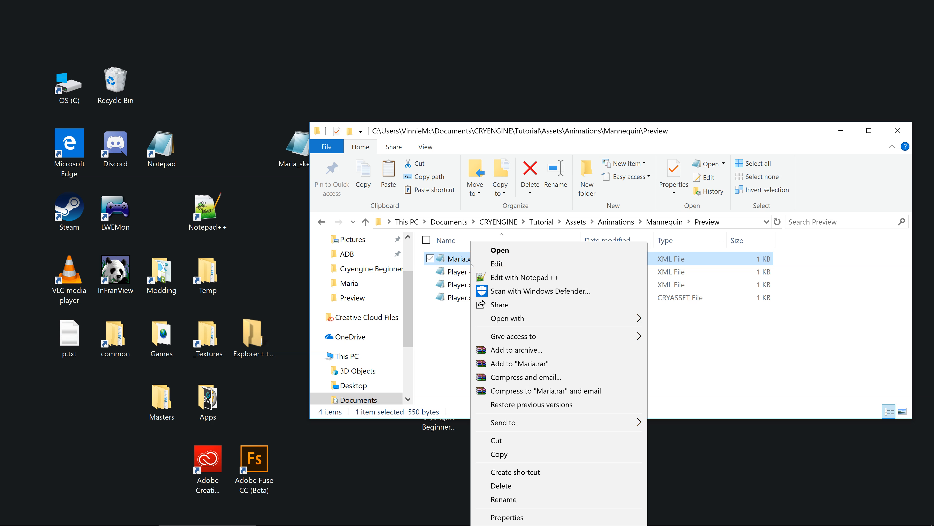
pyautogui.click(510, 499)
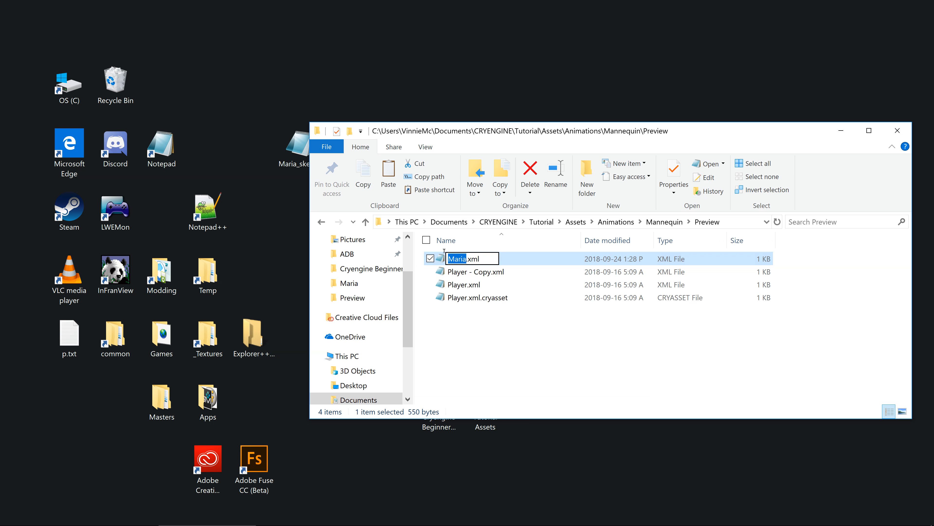
pyautogui.rightClick(458, 260)
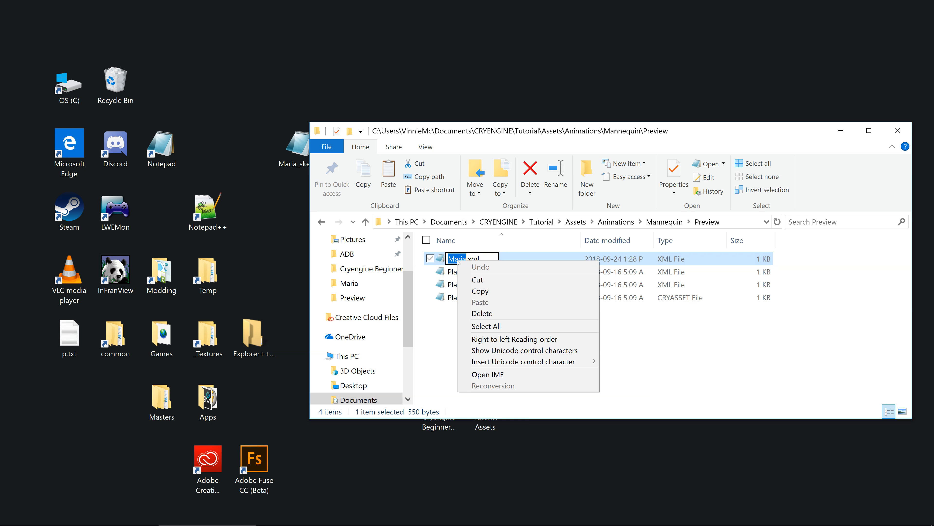
pyautogui.click(490, 294)
pyautogui.click(485, 361)
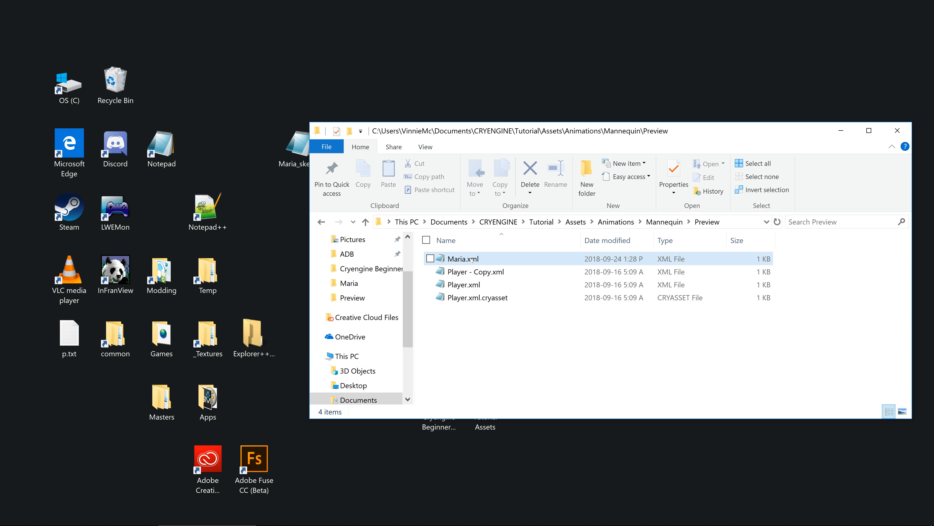
pyautogui.click(472, 260)
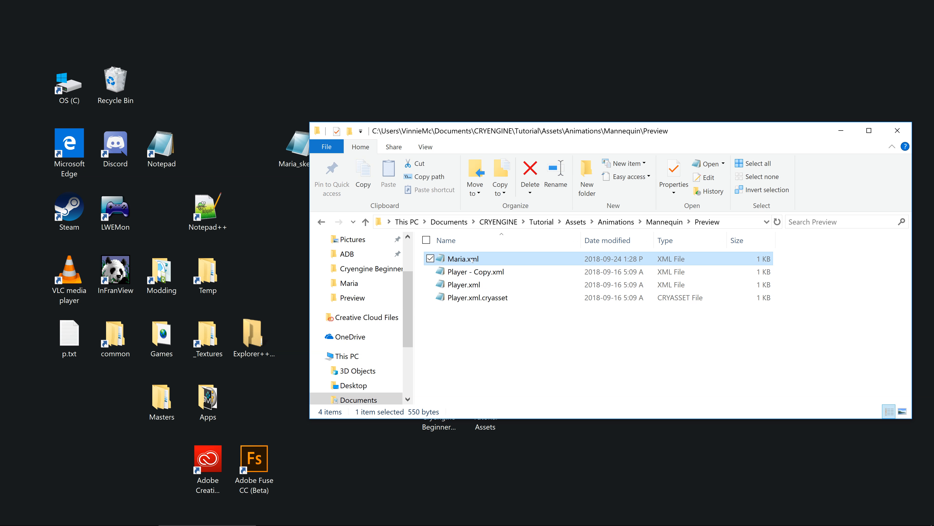
pyautogui.click(527, 169)
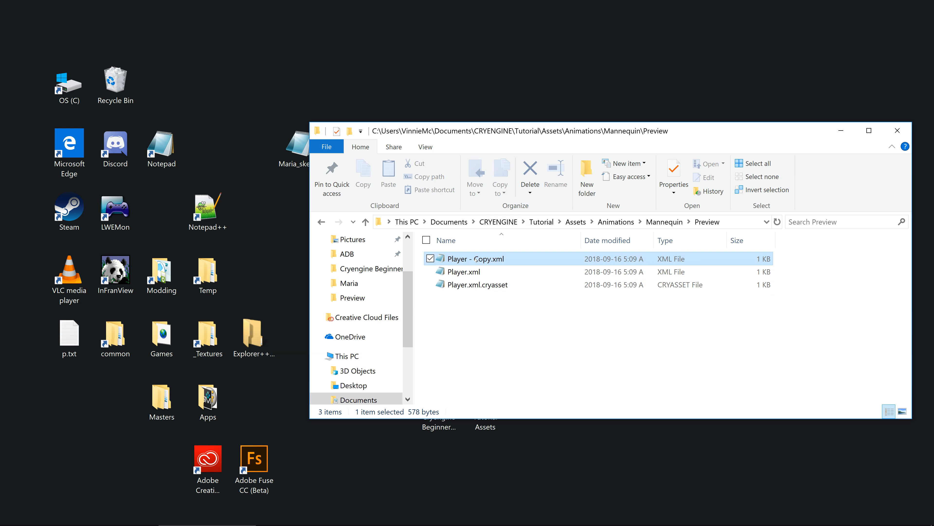
# Step: Rename Player - Copy.xml in the Preview folder as Maria.xml using the copied name
pyautogui.rightClick(475, 259)
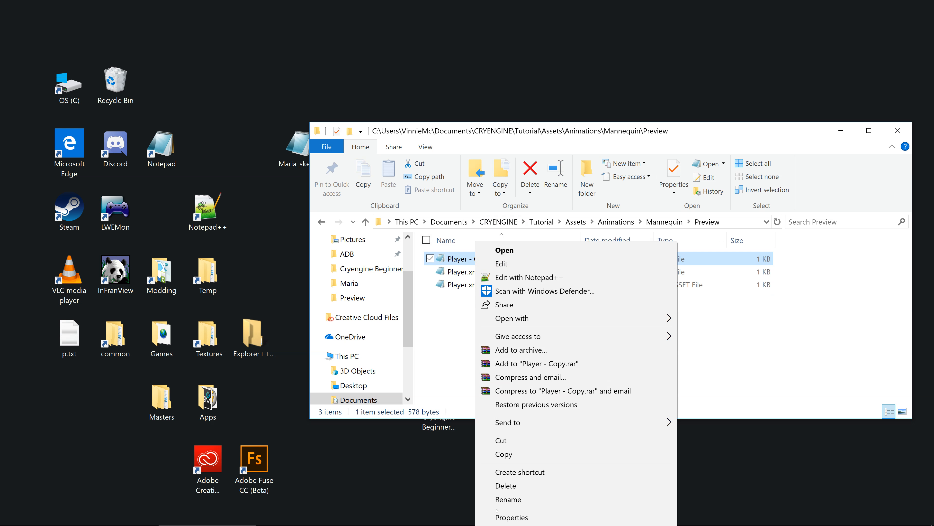
pyautogui.click(482, 499)
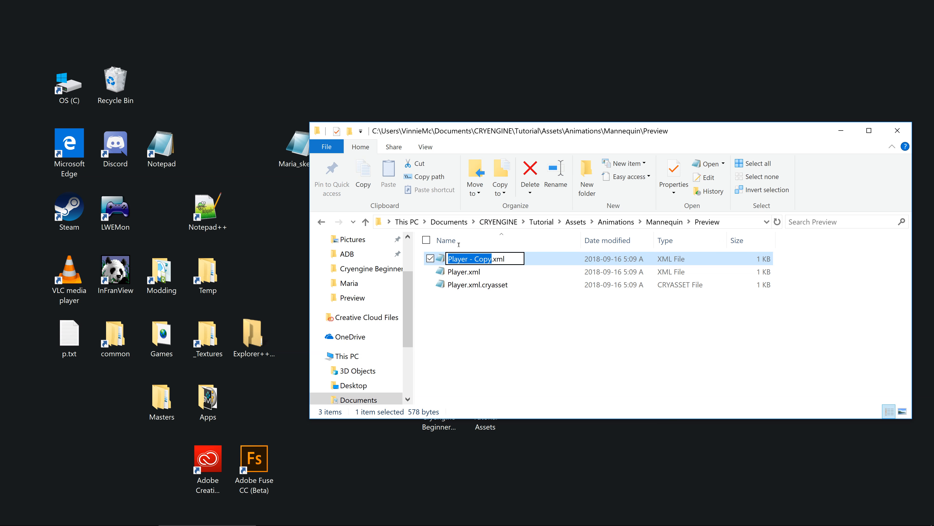
pyautogui.rightClick(468, 257)
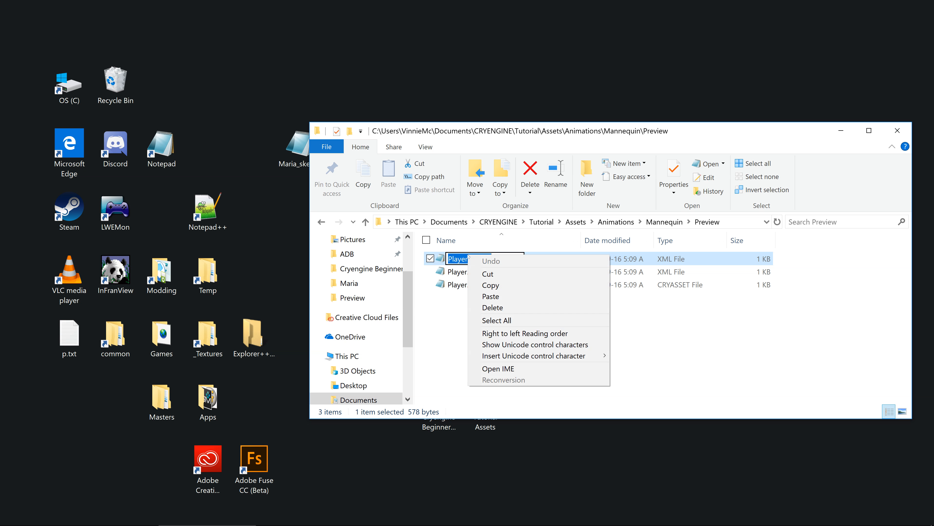
pyautogui.click(490, 296)
pyautogui.click(485, 321)
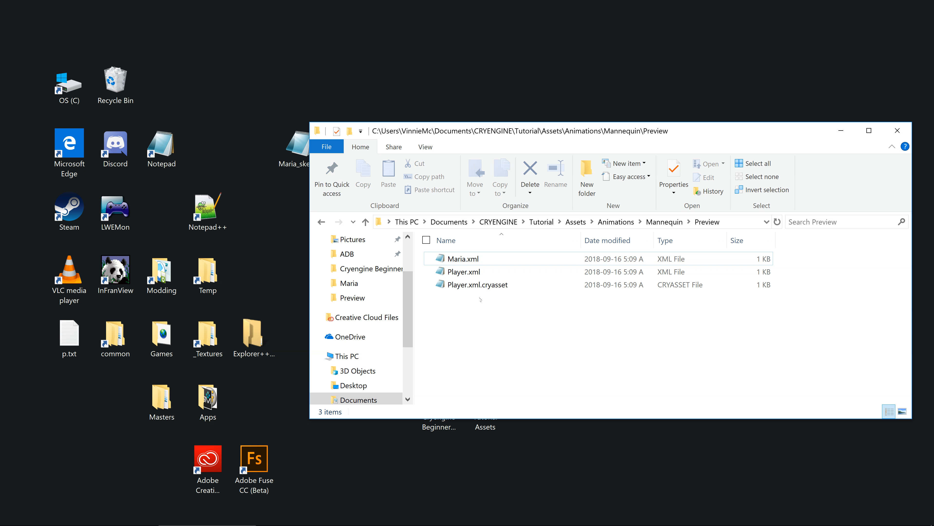
# Step: Open Maria.xml in Notepad and replace FirstPerson with Maria in the controllerDef file name, giving MariaControllerDefinition.xml
pyautogui.click(480, 260)
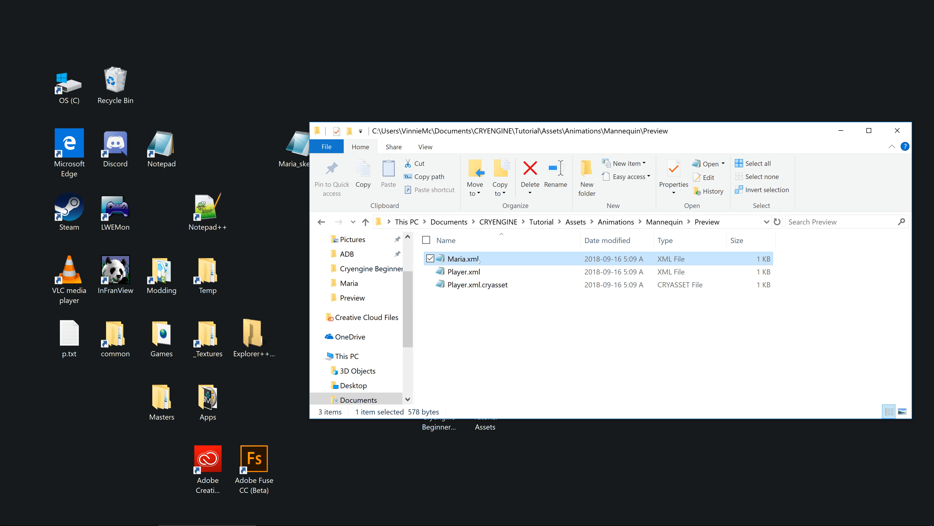
pyautogui.doubleClick(479, 260)
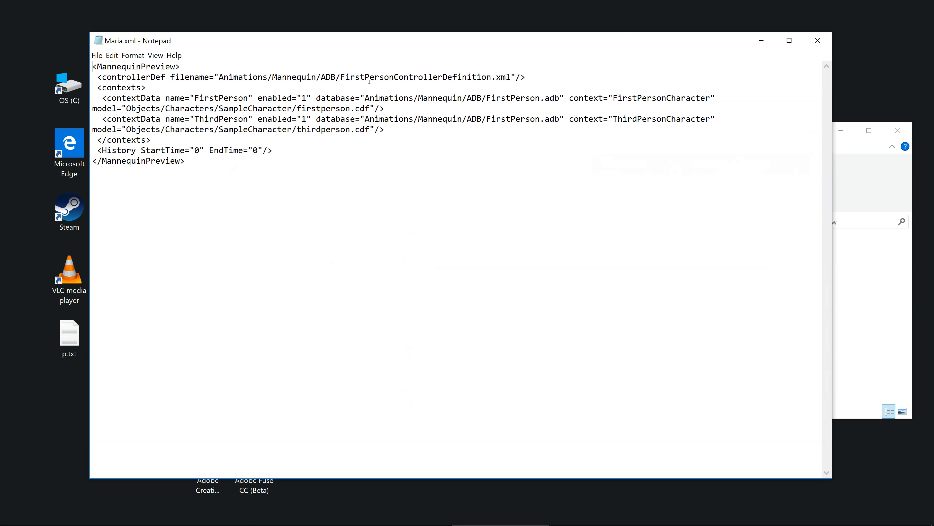
pyautogui.moveTo(331, 68); pyautogui.dragTo(385, 69)
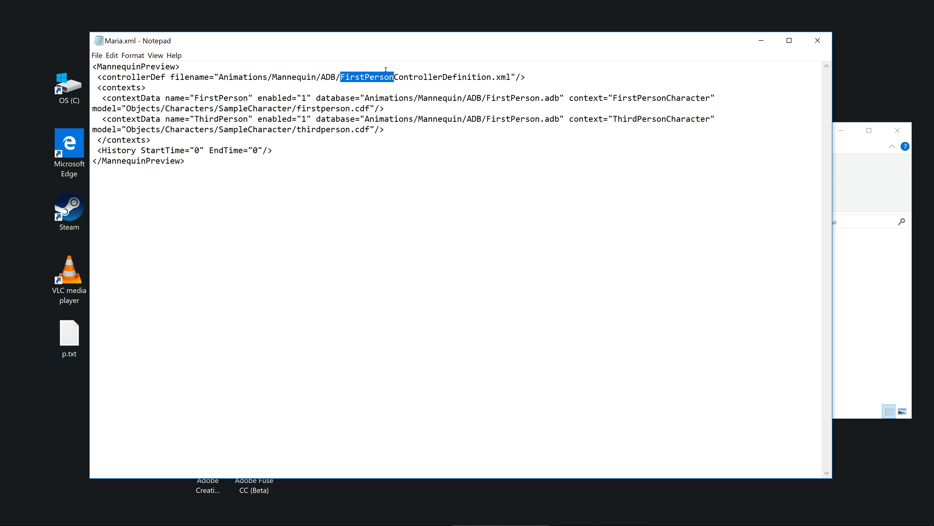
pyautogui.rightClick(395, 78)
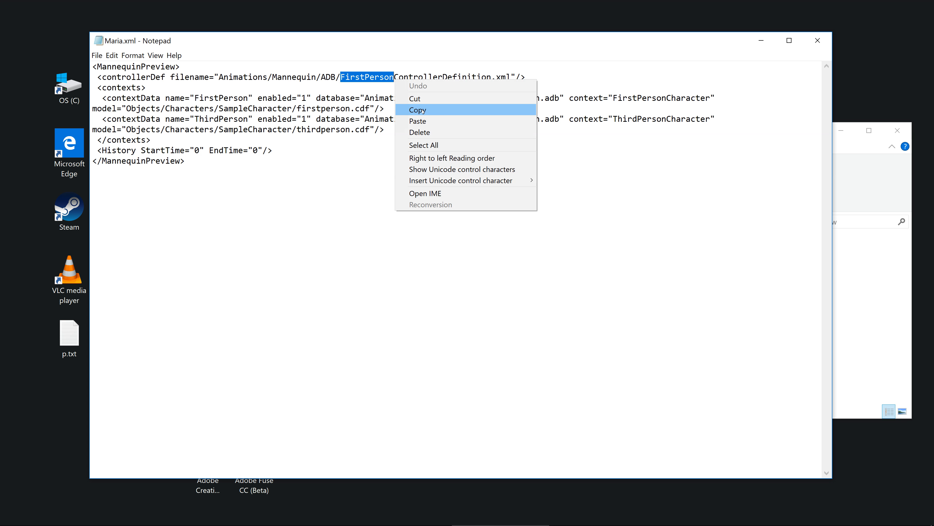
pyautogui.click(428, 121)
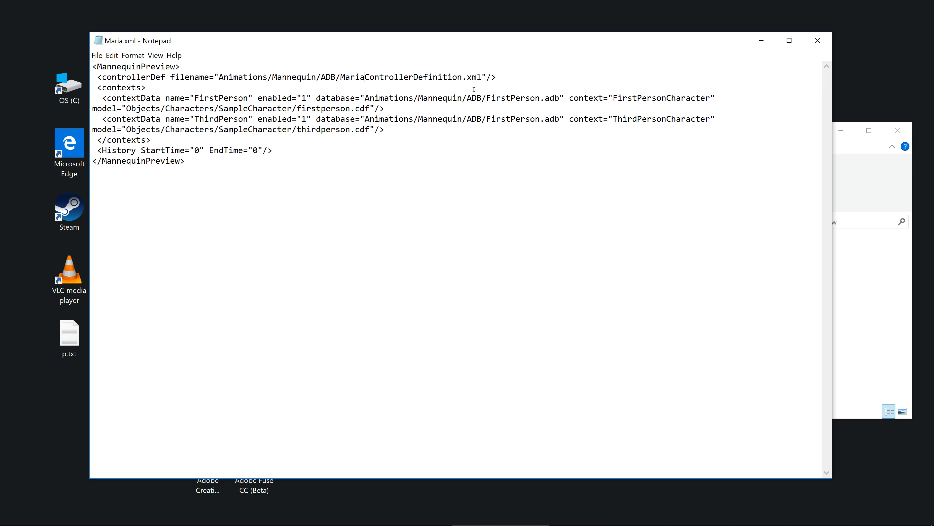
# Step: Insert Maria before FirstPerson.adb in the database paths of both contextData entries, making them MariaFirstPerson.adb
pyautogui.rightClick(486, 98)
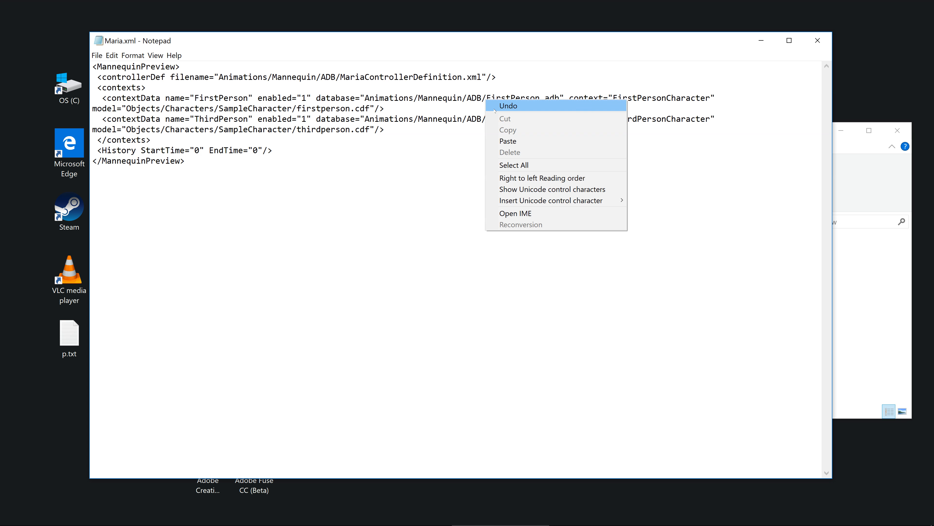
pyautogui.click(508, 140)
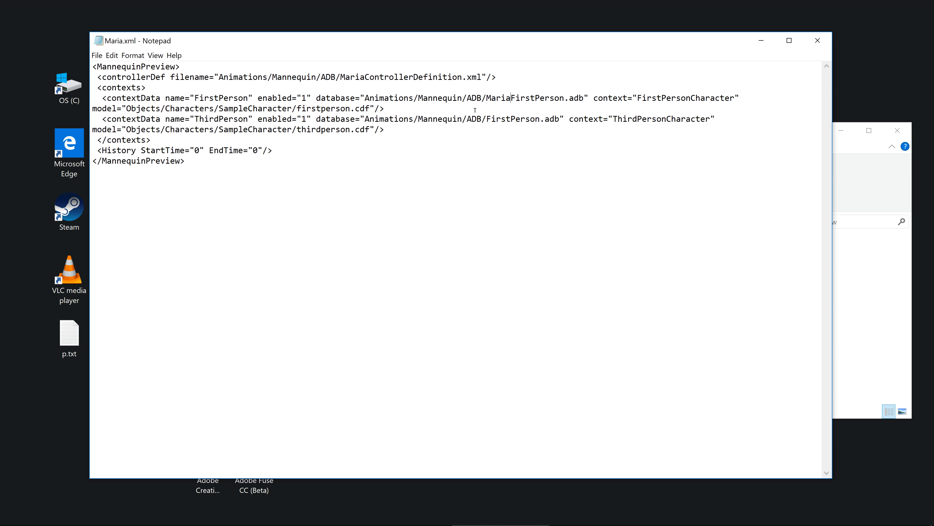
pyautogui.rightClick(487, 118)
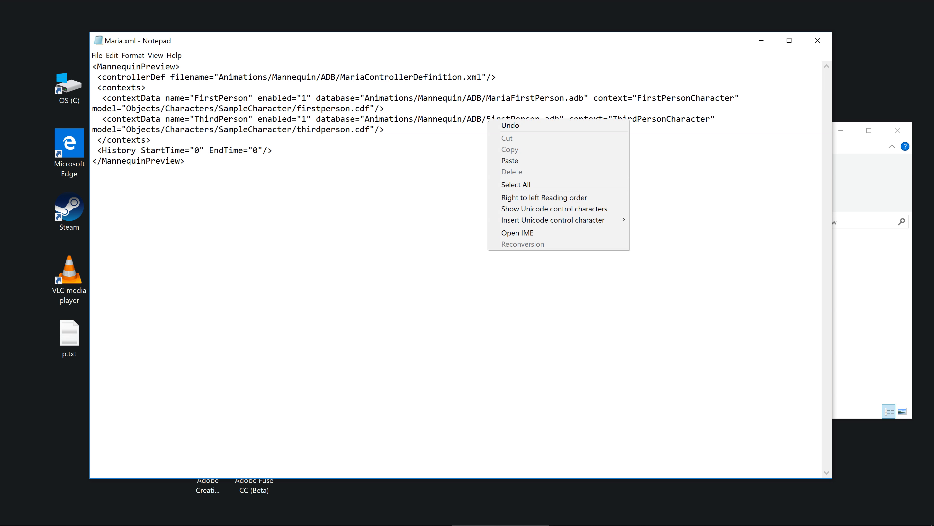
pyautogui.click(509, 160)
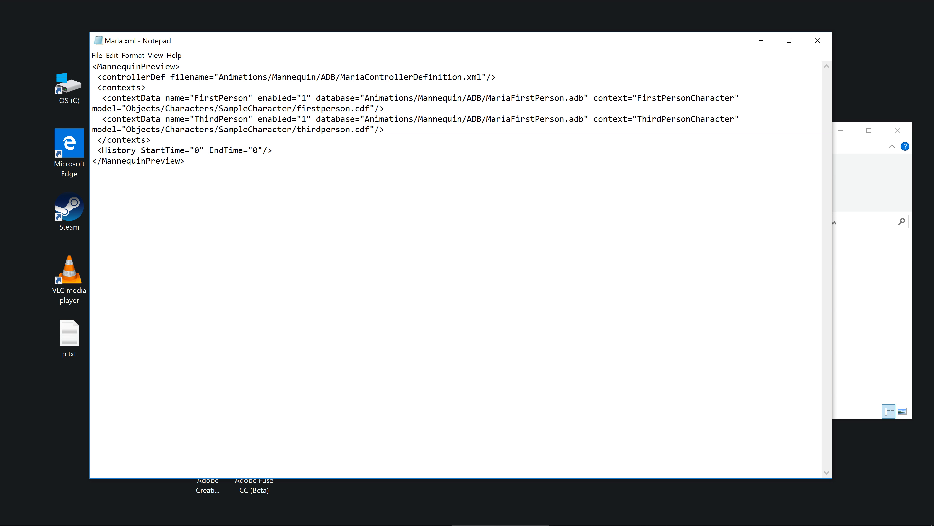
# Step: Replace the SampleCharacter folder with Maria in the model path of the FirstPerson contextData entry
pyautogui.hotkey('shift', 'Right')
pyautogui.hotkey('shift', 'Right')
pyautogui.hotkey('shift', 'Right')
pyautogui.press('Left')
pyautogui.press('Left')
pyautogui.hotkey('shift', 'Right')
pyautogui.hotkey('shift', 'Right')
pyautogui.hotkey('shift', 'Right')
pyautogui.hotkey('shift', 'Right')
pyautogui.hotkey('shift', 'Right')
pyautogui.hotkey('shift', 'Right')
pyautogui.hotkey('shift', 'Right')
pyautogui.hotkey('shift', 'Right')
pyautogui.hotkey('shift', 'Right')
pyautogui.hotkey('shift', 'Right')
pyautogui.hotkey('shift', 'Right')
pyautogui.hotkey('shift', 'Right')
pyautogui.hotkey('shift', 'Right')
pyautogui.hotkey('shift', 'Right')
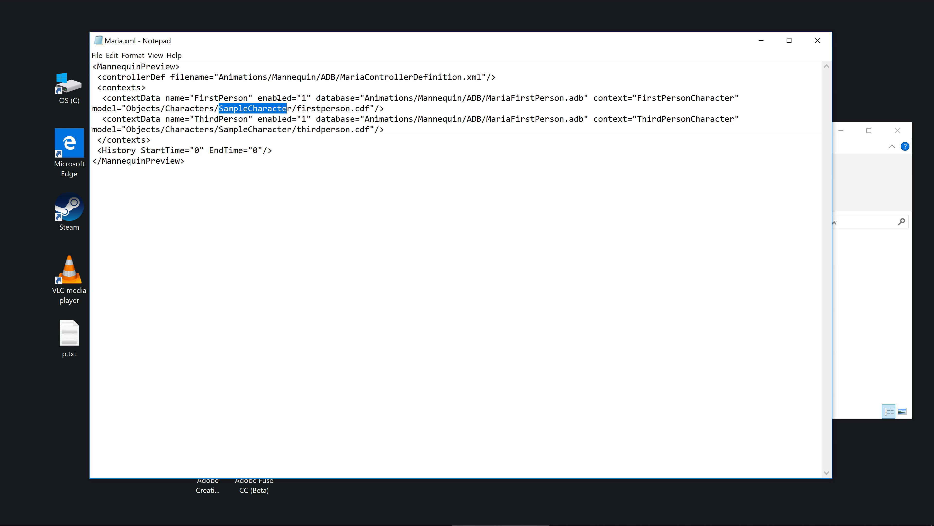
pyautogui.hotkey('shift', 'Right')
pyautogui.rightClick(292, 108)
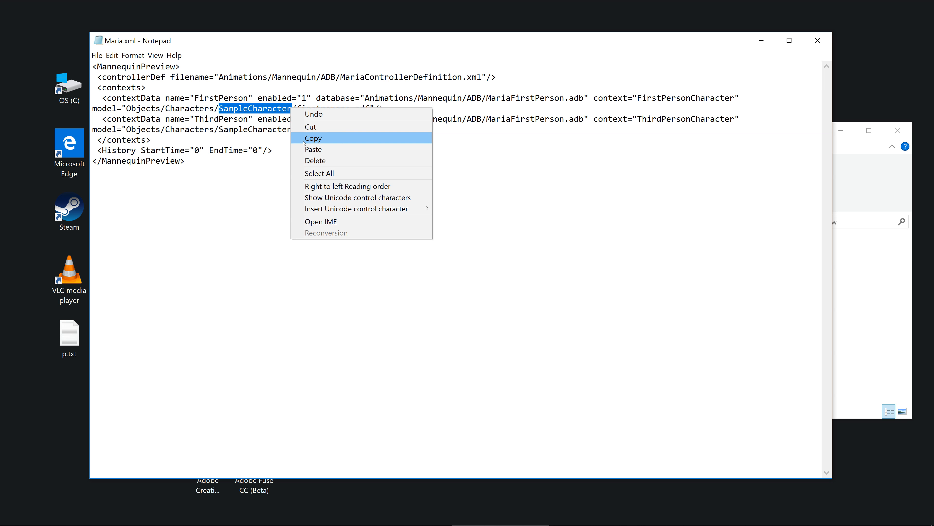
pyautogui.click(312, 149)
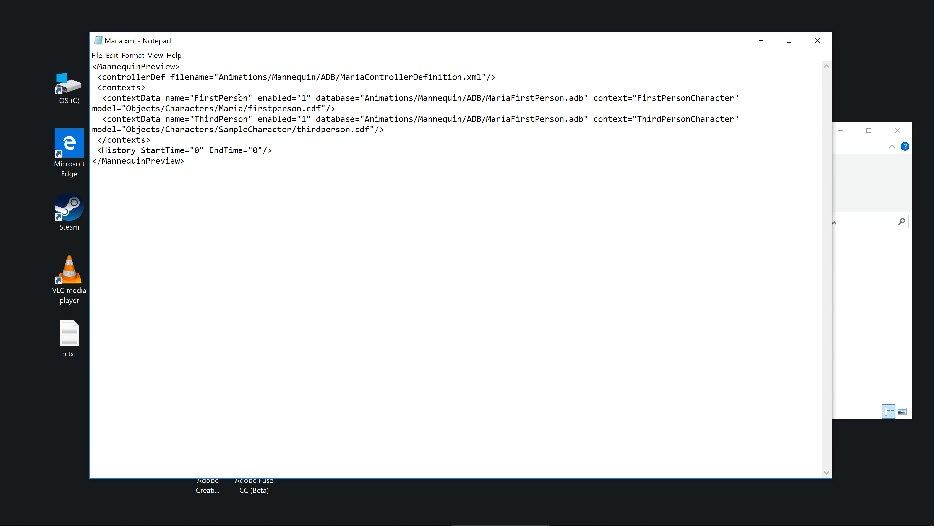
# Step: Replace firstperson with Maria in the FirstPerson entry's model file name, making the path Objects/Characters/Maria/Maria.cdf
pyautogui.hotkey('shift', 'Right')
pyautogui.hotkey('shift', 'Right')
pyautogui.hotkey('shift', 'Right')
pyautogui.hotkey('shift', 'Right')
pyautogui.hotkey('shift', 'Right')
pyautogui.hotkey('shift', 'Right')
pyautogui.hotkey('shift', 'Right')
pyautogui.hotkey('shift', 'Right')
pyautogui.hotkey('shift', 'Right')
pyautogui.hotkey('shift', 'Right')
pyautogui.hotkey('shift', 'Right')
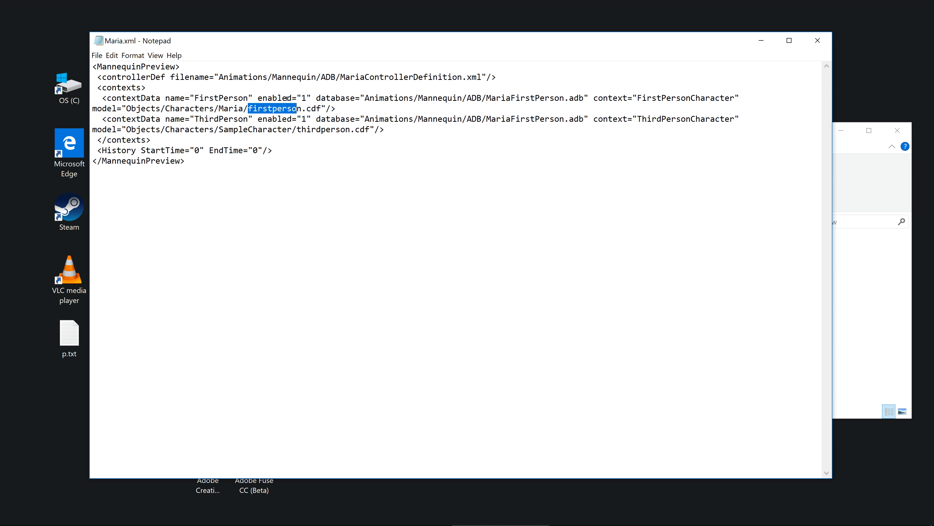
pyautogui.rightClick(300, 110)
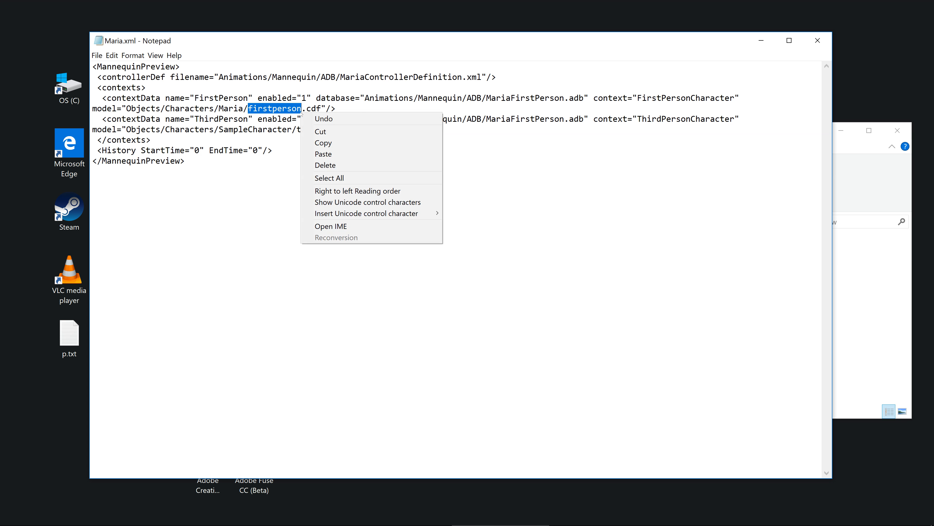
pyautogui.click(312, 155)
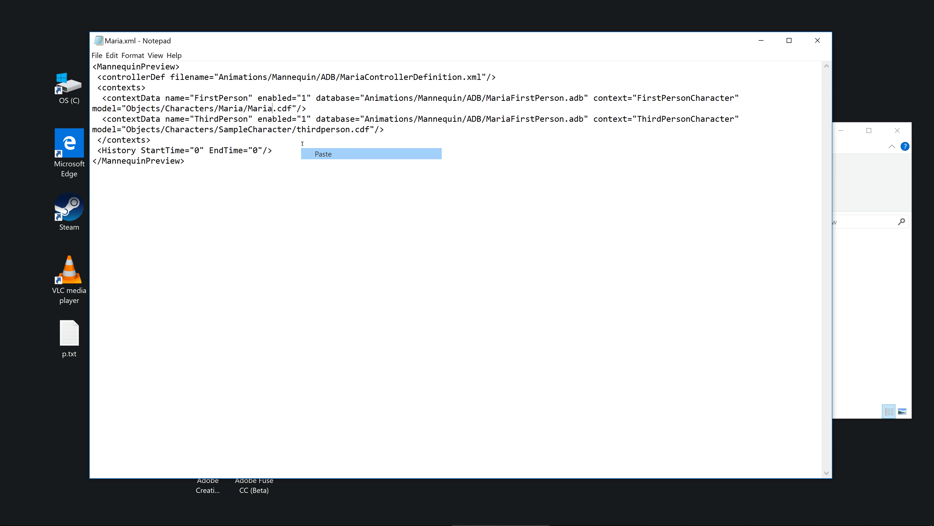
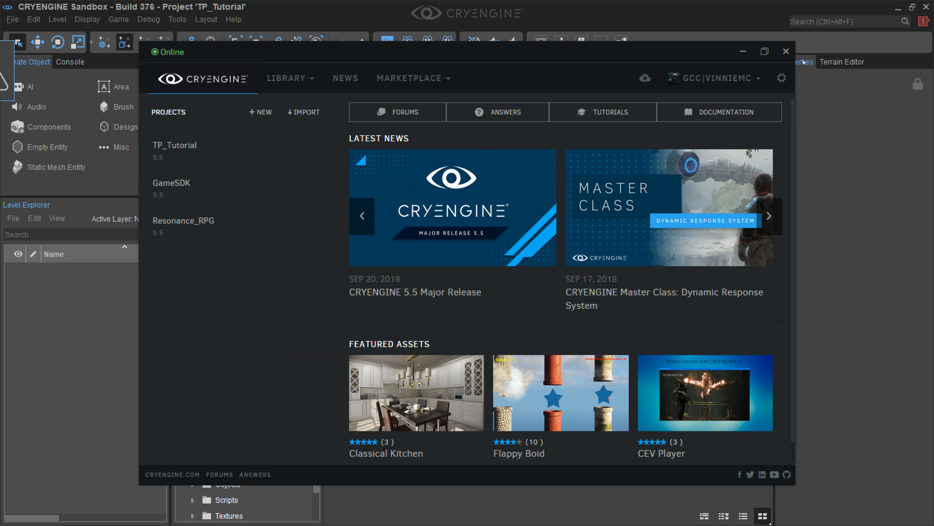
# Step: Close the CRYENGINE Launcher window and open the Mannequin Editor in Sandbox
pyautogui.click(786, 51)
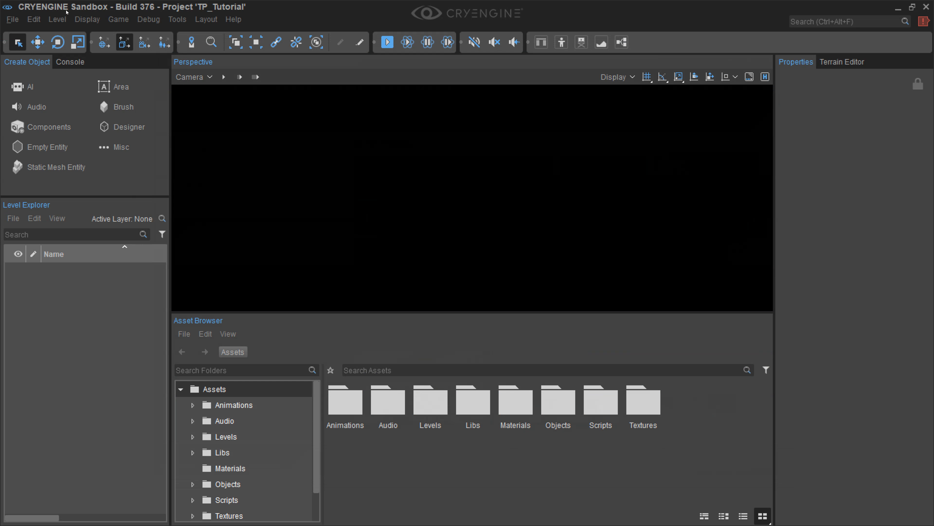
pyautogui.click(178, 19)
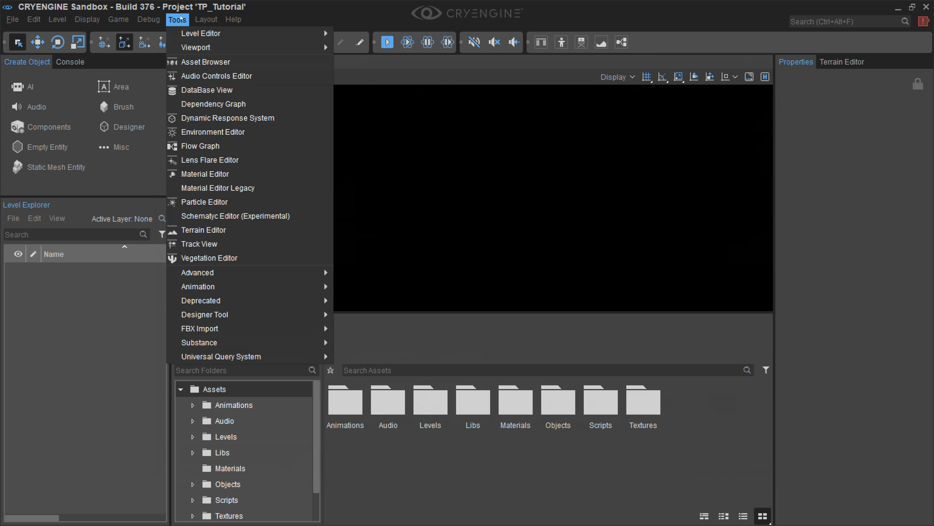
pyautogui.moveTo(240, 286)
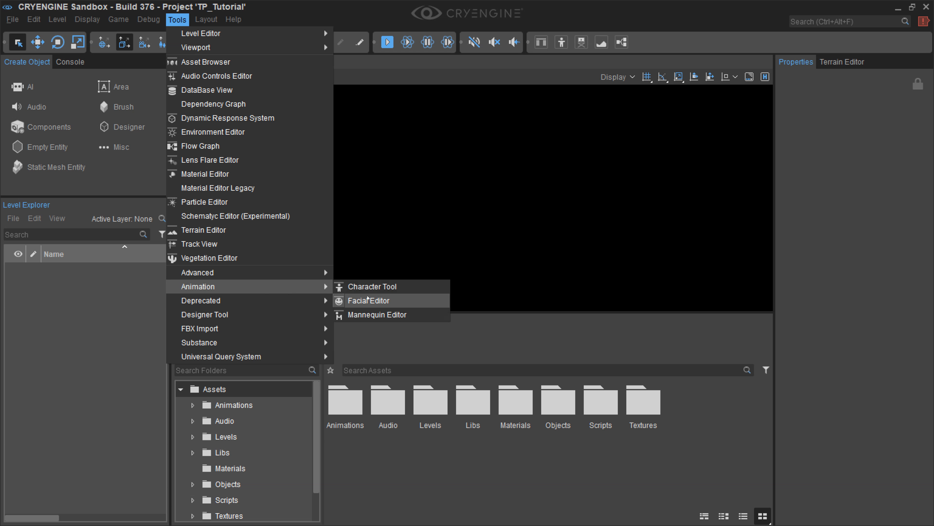
pyautogui.click(381, 316)
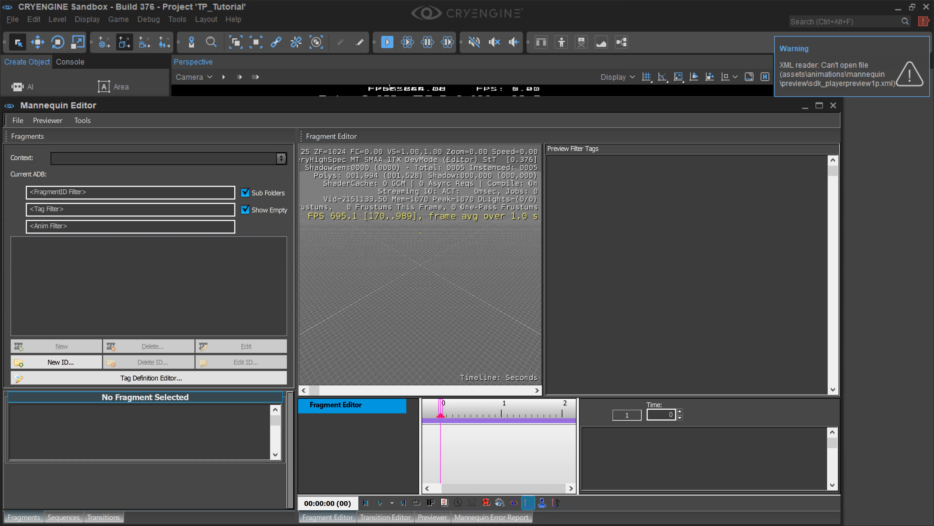
# Step: Dock the Mannequin Editor alongside the Perspective viewport and enlarge it downward over the Asset Browser area
pyautogui.moveTo(400, 109)
pyautogui.mouseDown()
pyautogui.moveTo(415, 82)
pyautogui.moveTo(415, 103)
pyautogui.mouseUp()
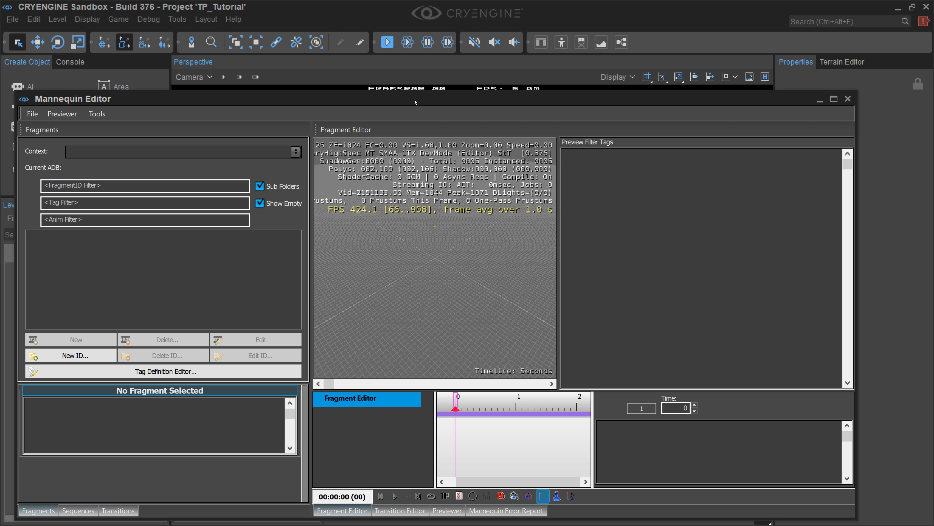
pyautogui.moveTo(415, 102); pyautogui.dragTo(423, 59)
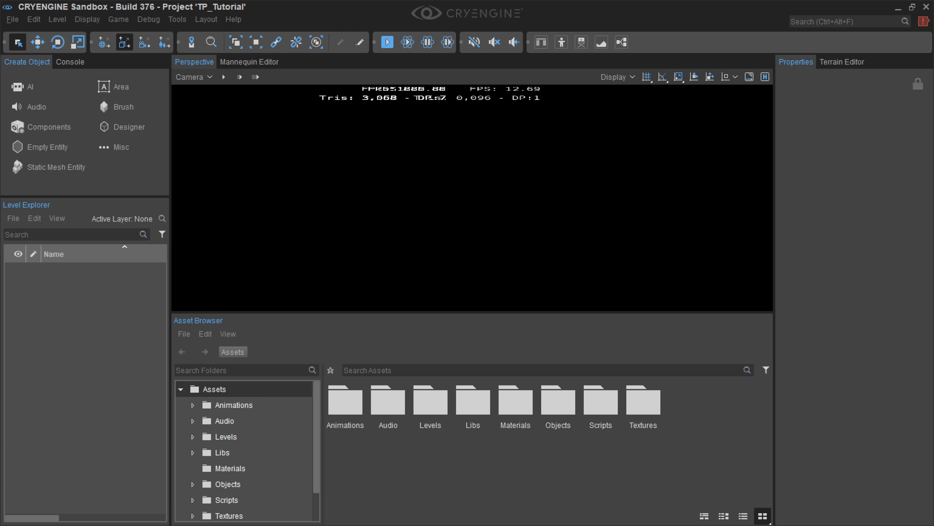
pyautogui.click(899, 7)
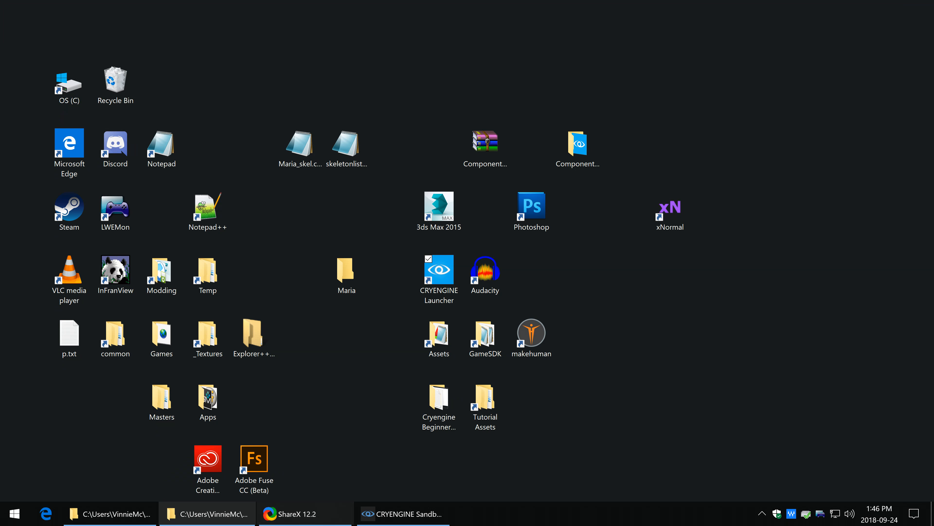
pyautogui.click(390, 516)
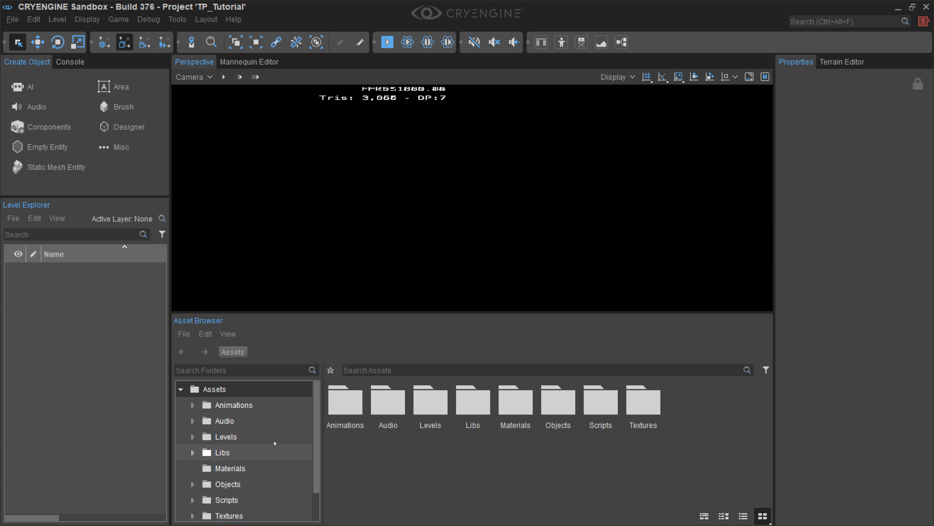
pyautogui.click(250, 62)
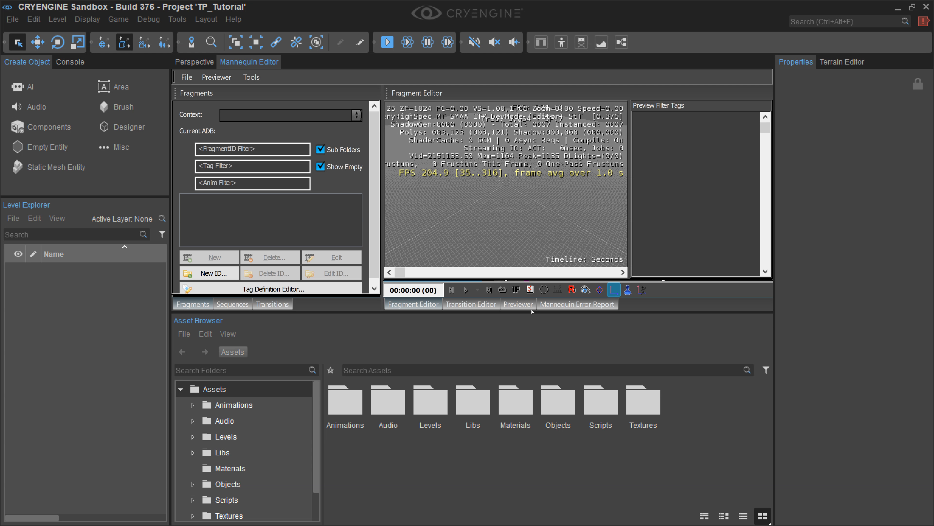
pyautogui.moveTo(530, 306); pyautogui.dragTo(529, 498)
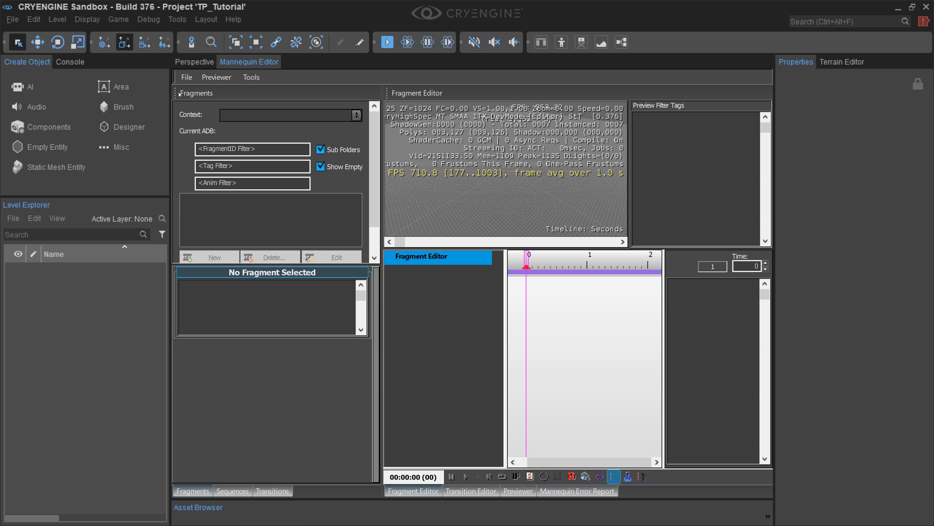
# Step: Load the Maria.xml preview setup from Animations/Mannequin/Preview and show the character in an enlarged Fragment Editor viewport
pyautogui.click(185, 78)
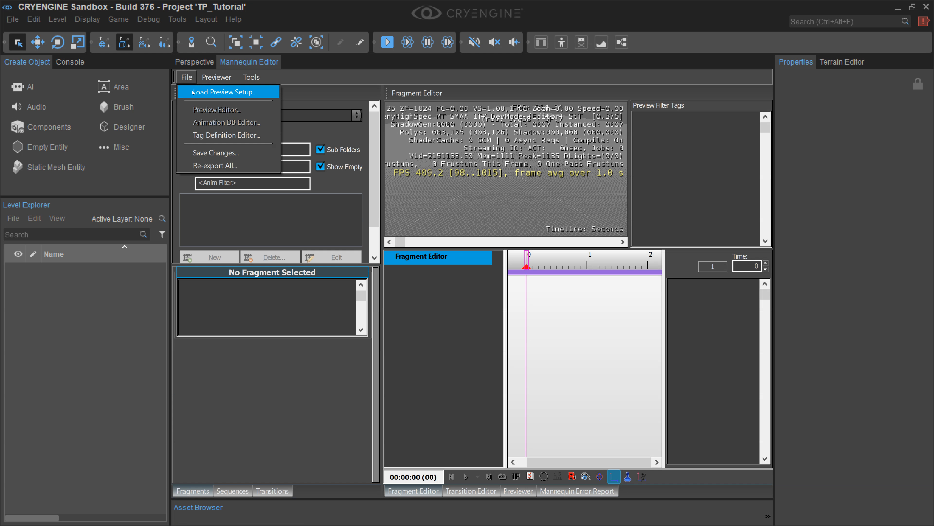
pyautogui.click(231, 92)
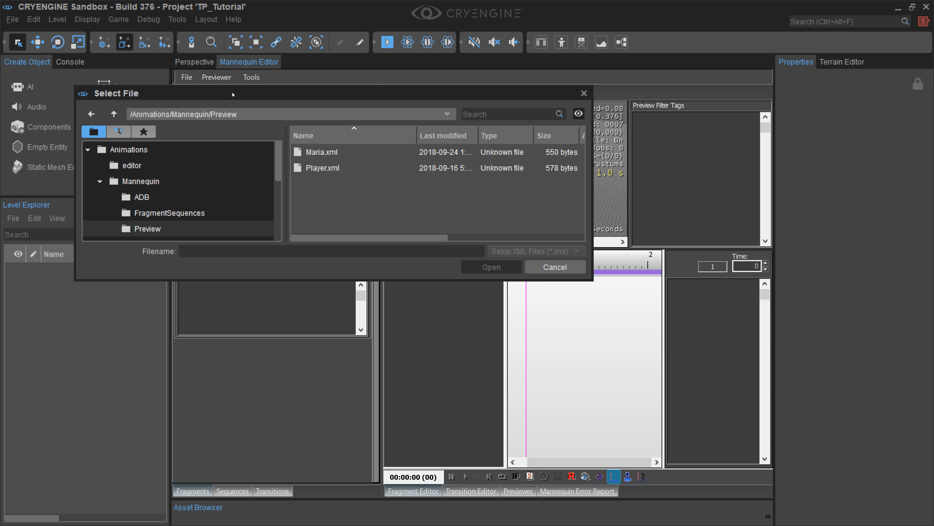
pyautogui.click(318, 152)
pyautogui.click(492, 269)
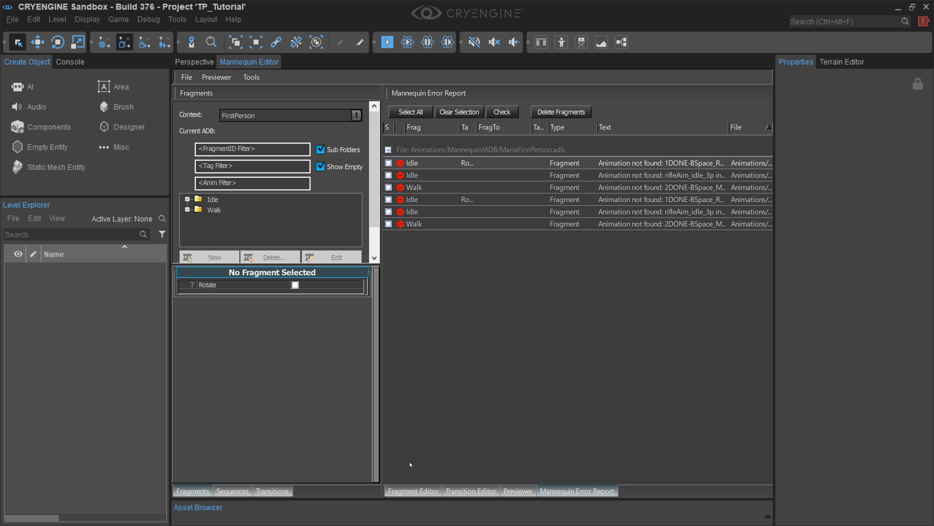
pyautogui.click(414, 492)
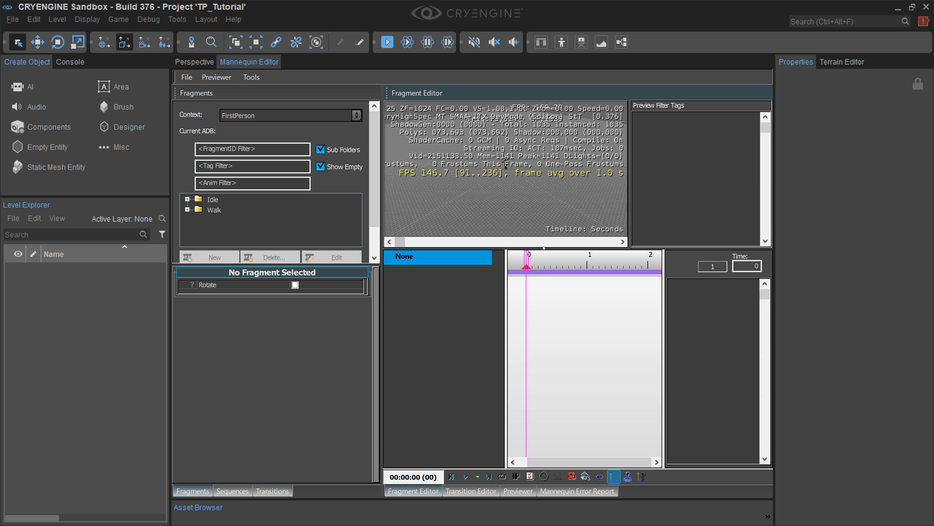
pyautogui.moveTo(530, 236); pyautogui.dragTo(535, 377)
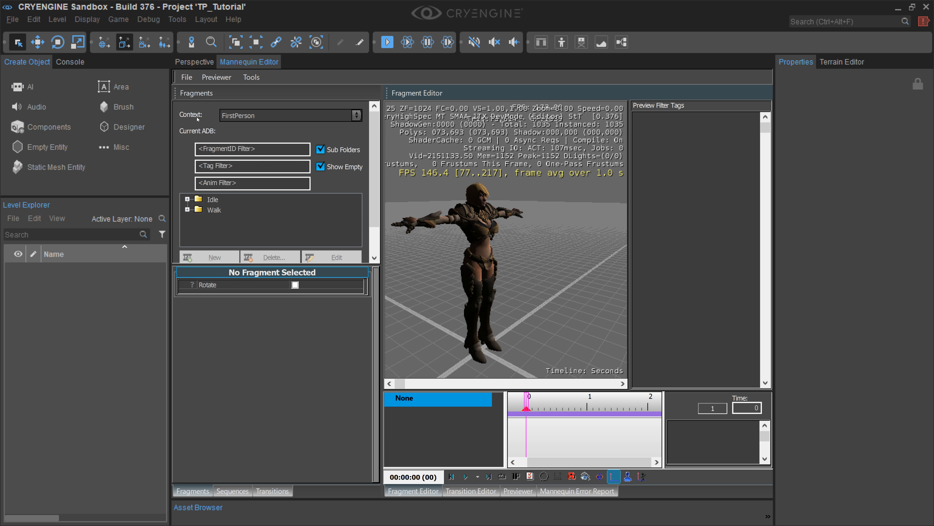
# Step: Switch the fragment context to ThirdPerson and select the Idle fragment ID
pyautogui.click(357, 118)
pyautogui.click(357, 119)
pyautogui.click(355, 119)
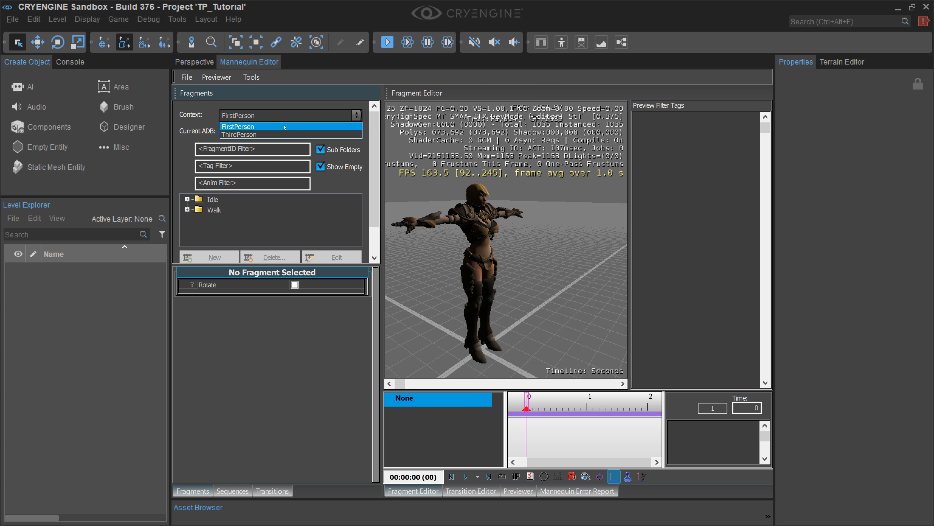
pyautogui.click(277, 134)
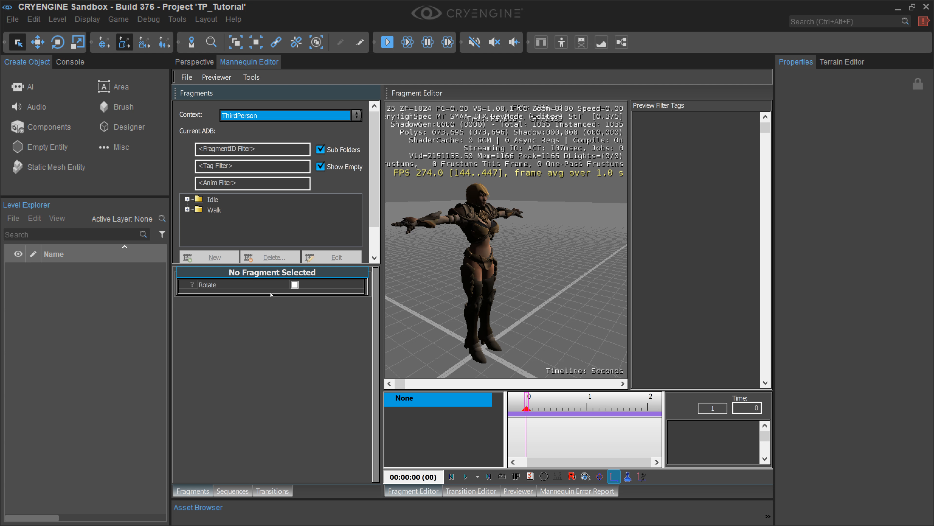
pyautogui.click(261, 275)
pyautogui.click(261, 275)
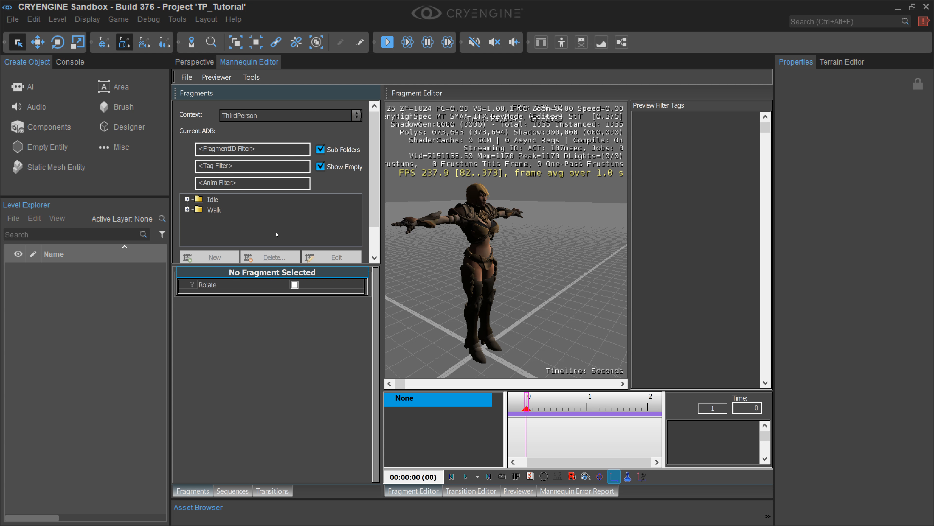
pyautogui.click(216, 199)
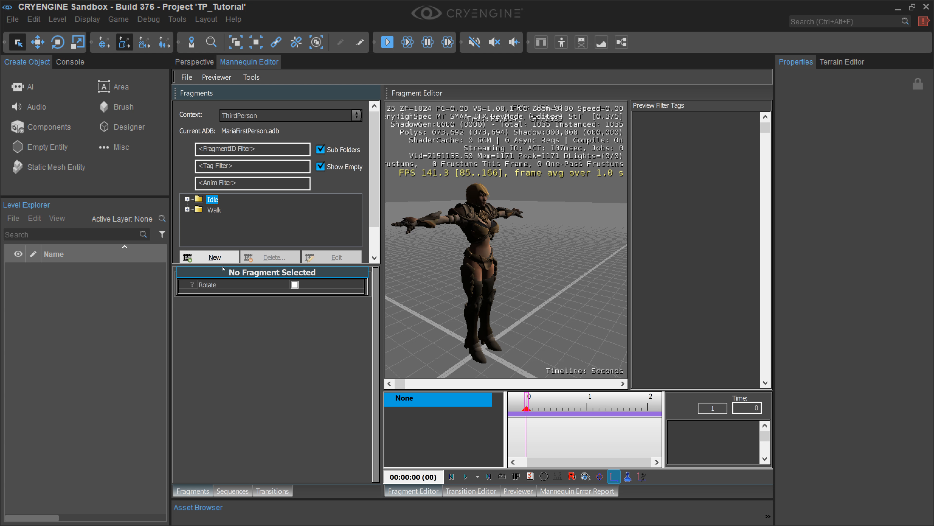
# Step: Open the Mannequin Tag Definitions Editor with MariaTags.xml selected, dismissing the error dialog
pyautogui.click(192, 79)
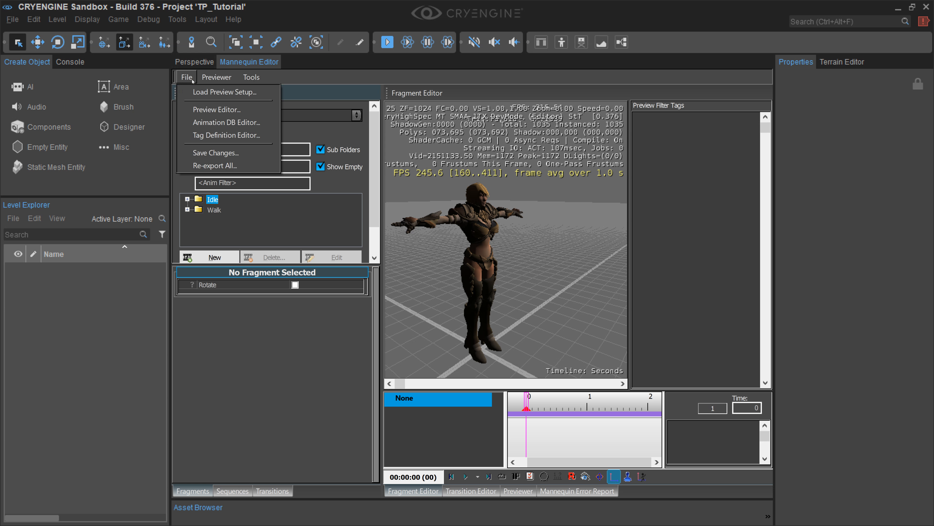
pyautogui.click(235, 135)
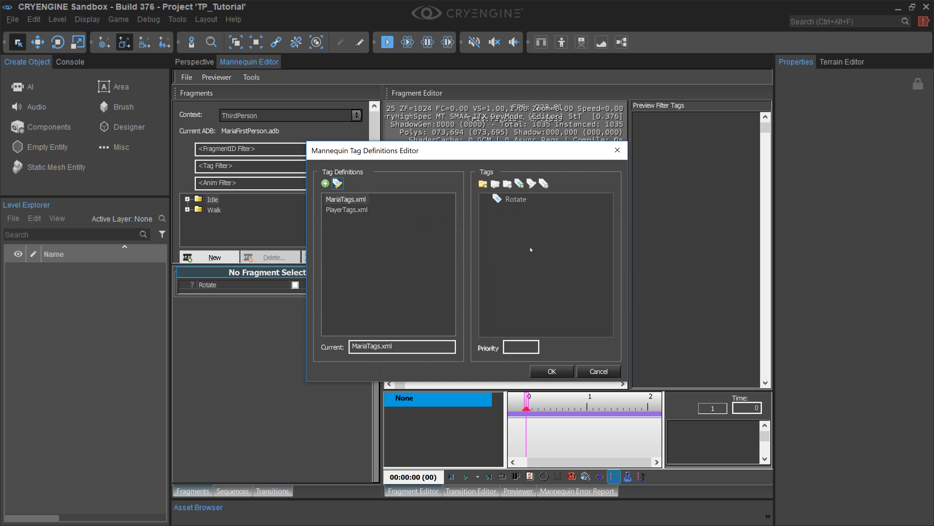
pyautogui.click(356, 201)
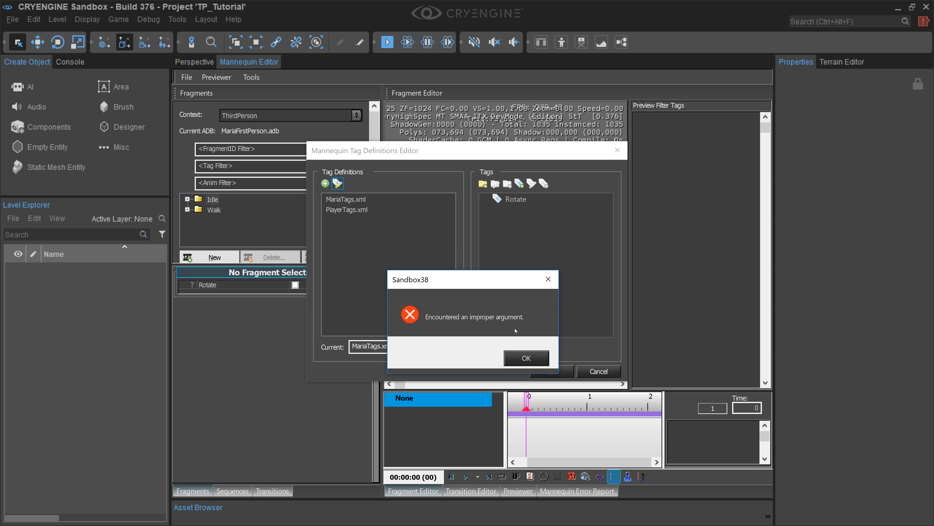
pyautogui.click(528, 358)
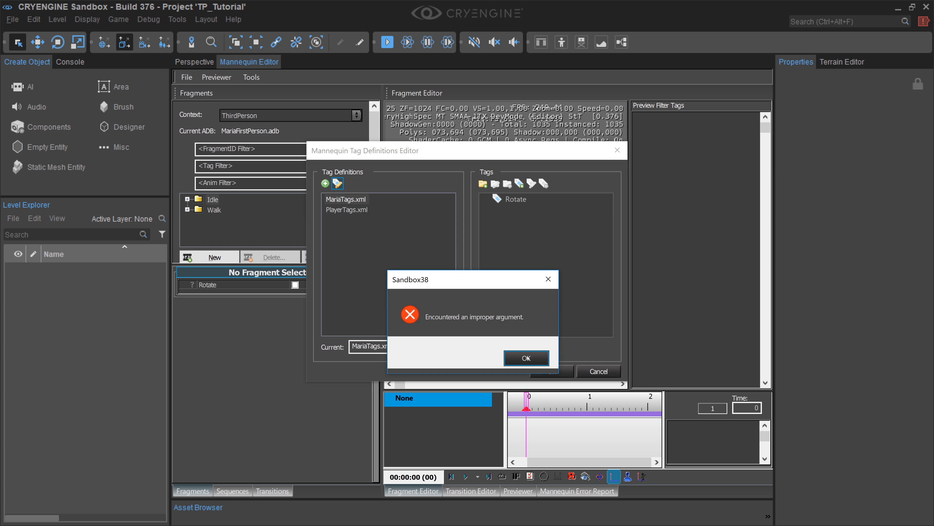
pyautogui.click(526, 357)
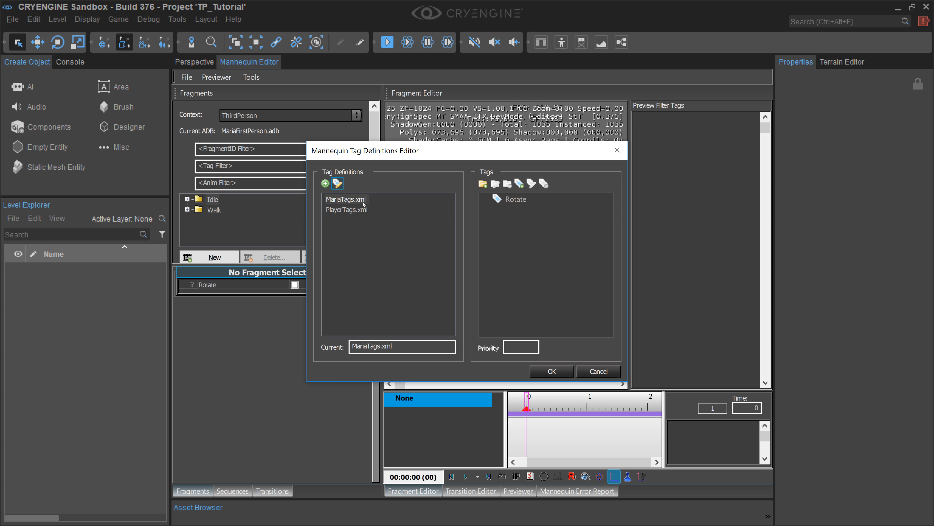
# Step: Add a new tag named Look_Around to MariaTags.xml and accept the tag definition changes
pyautogui.click(525, 187)
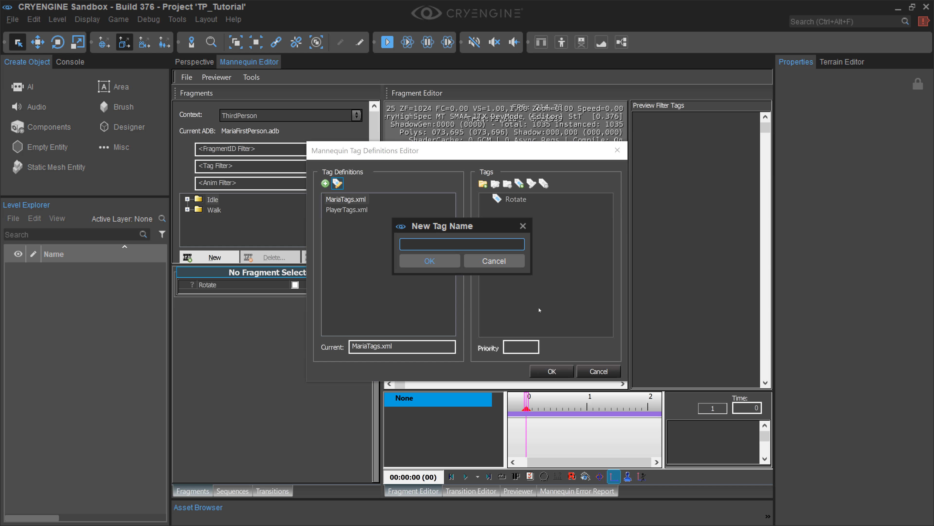
pyautogui.write('Look_A')
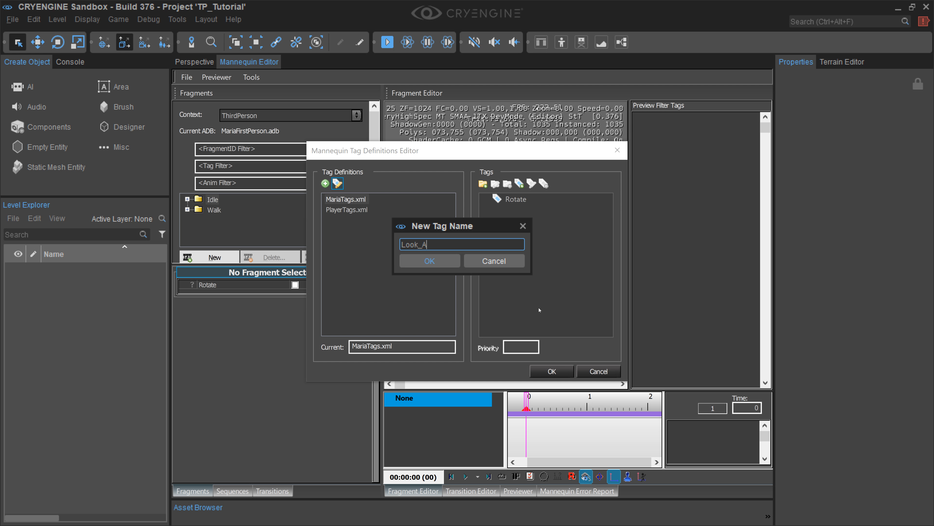
pyautogui.write('round')
pyautogui.press('Return')
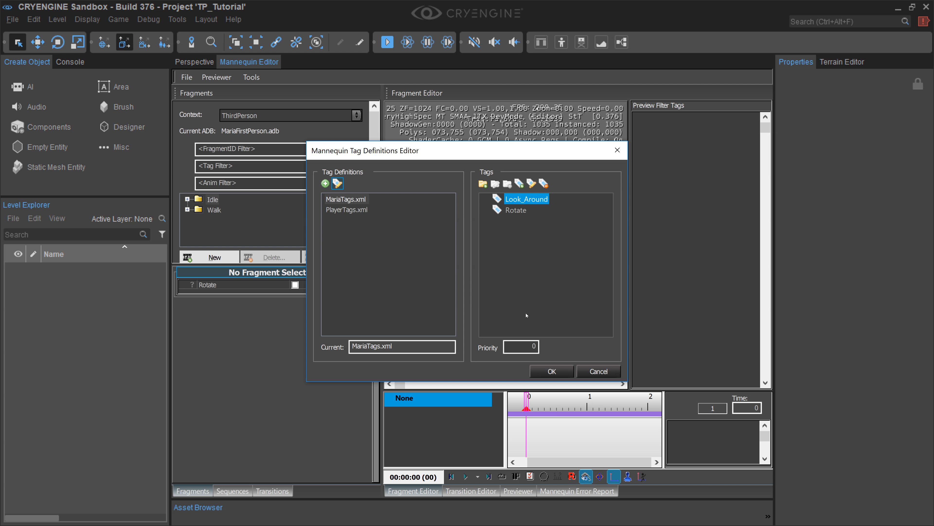
pyautogui.click(570, 372)
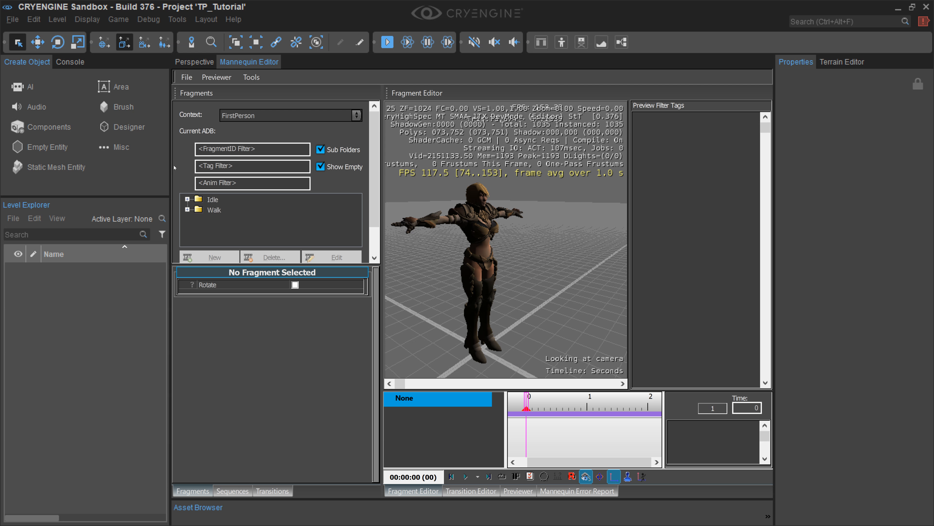
# Step: Widen the Mannequin Editor and open Option 1 of the Idle fragment's <default> entry in the Fragment Editor
pyautogui.moveTo(175, 167); pyautogui.dragTo(84, 174)
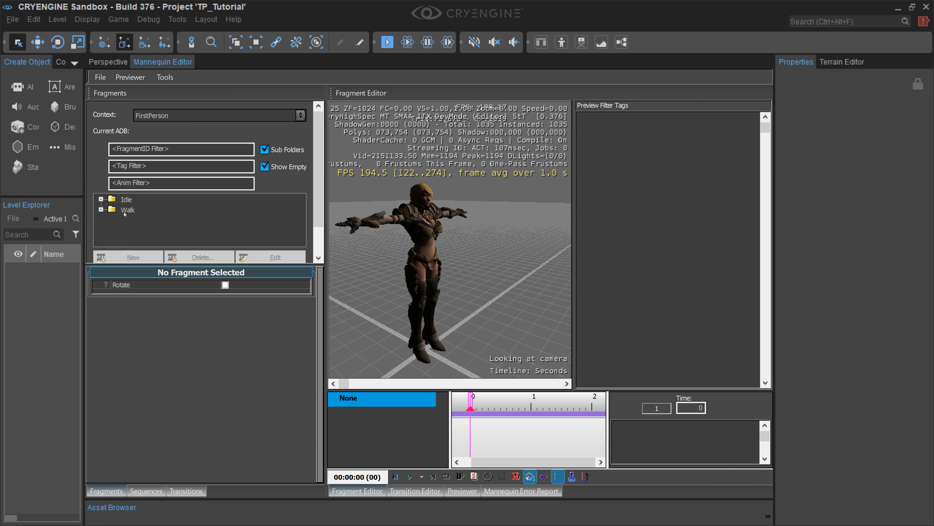
pyautogui.click(125, 199)
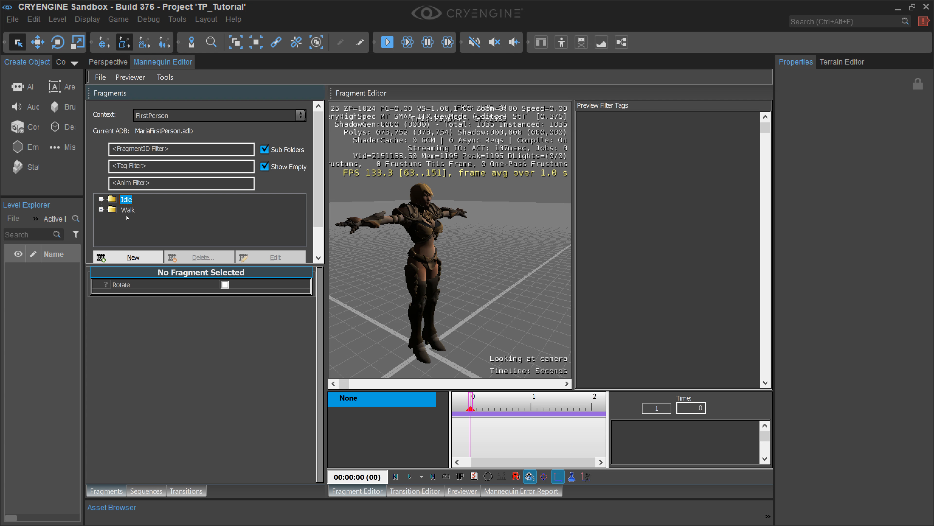
pyautogui.click(127, 210)
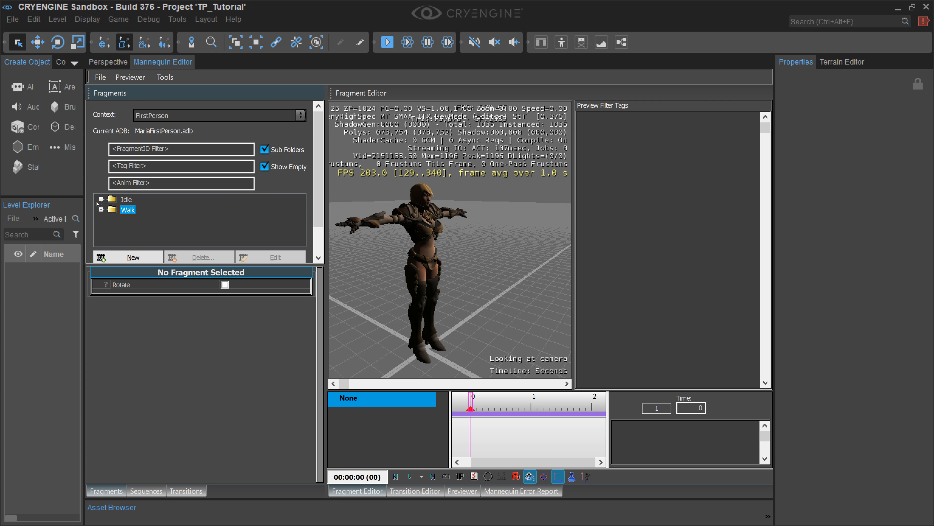
pyautogui.click(100, 199)
pyautogui.click(123, 200)
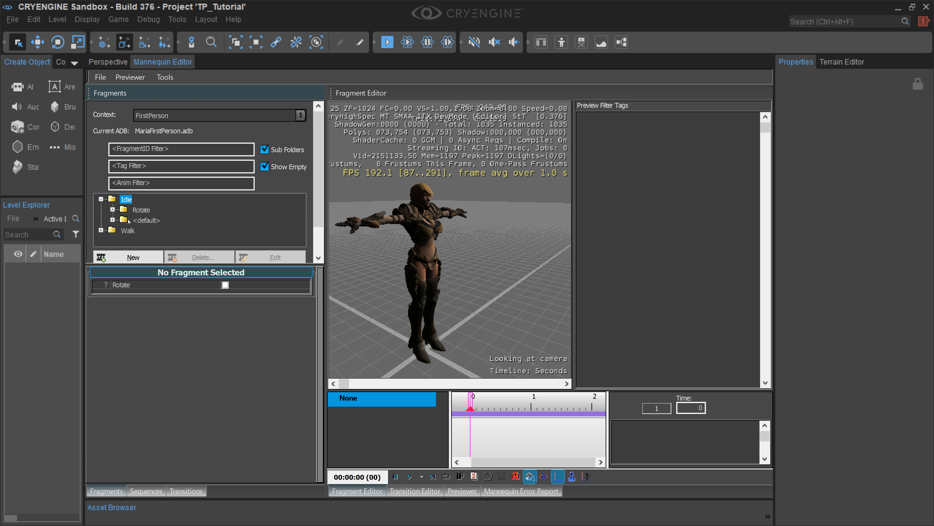
pyautogui.click(126, 221)
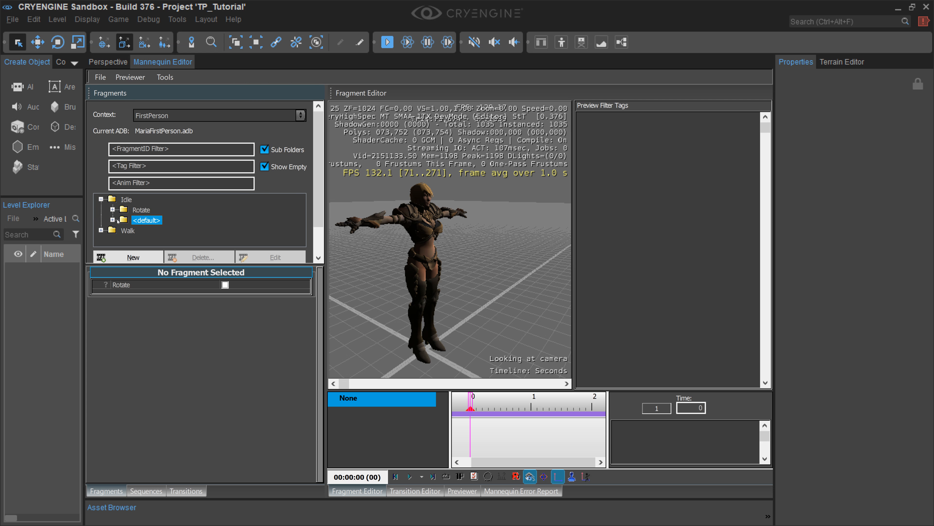
pyautogui.click(112, 220)
pyautogui.click(151, 231)
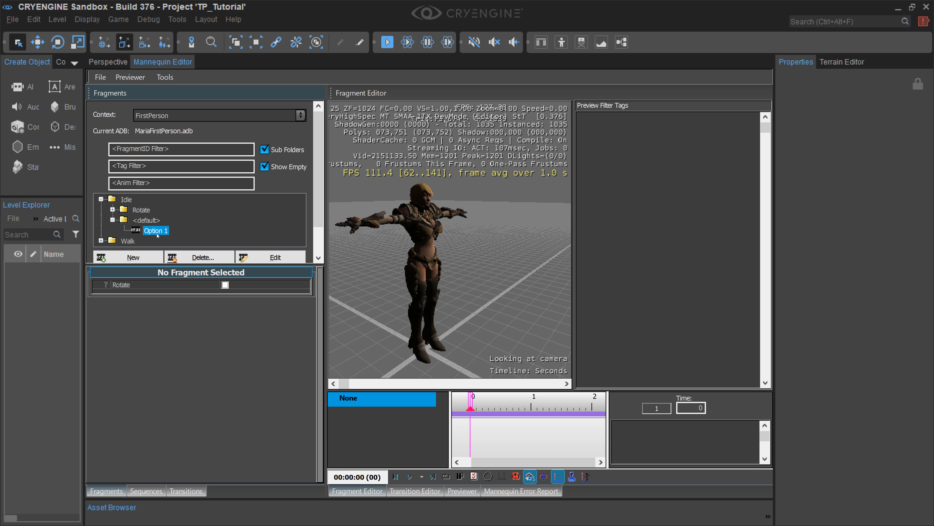
pyautogui.doubleClick(158, 232)
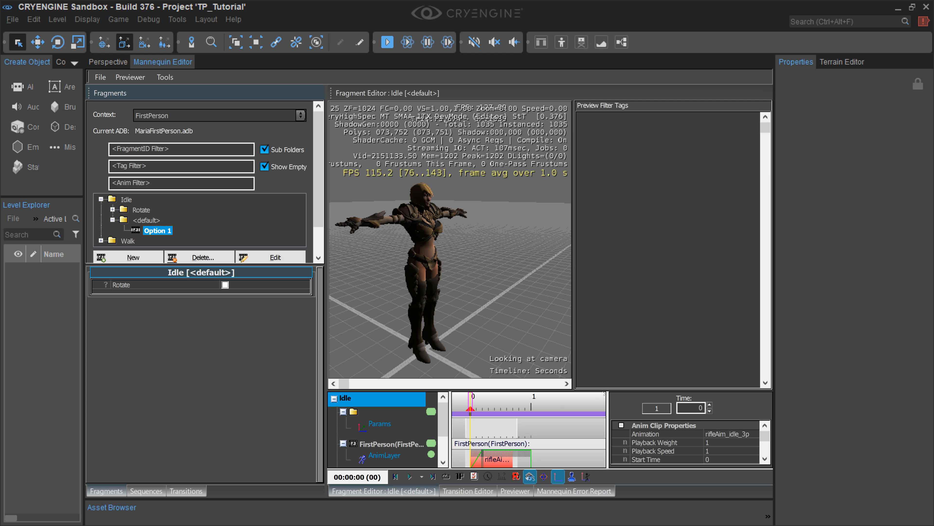
# Step: Enlarge the Idle fragment's timeline area and set the FirstPerson layer's clip animation to Idle
pyautogui.moveTo(590, 375); pyautogui.dragTo(610, 270)
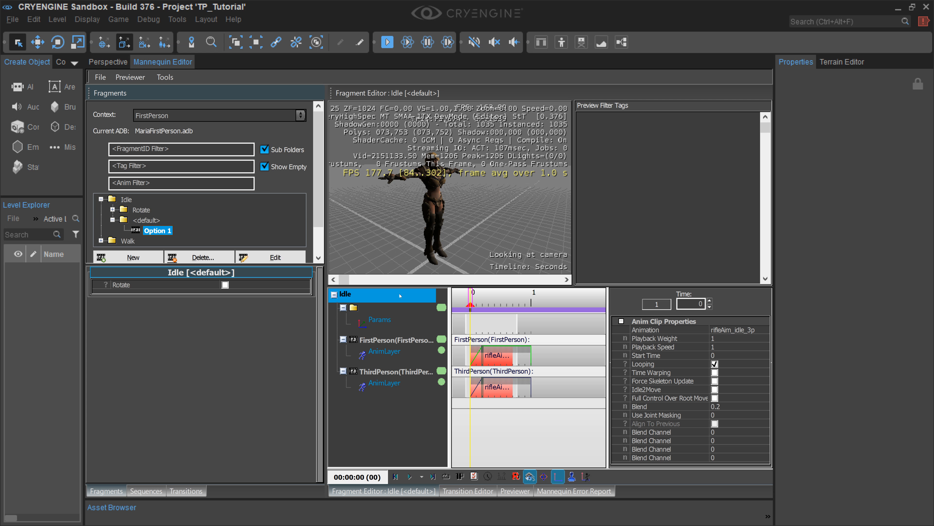
pyautogui.click(384, 383)
pyautogui.click(392, 356)
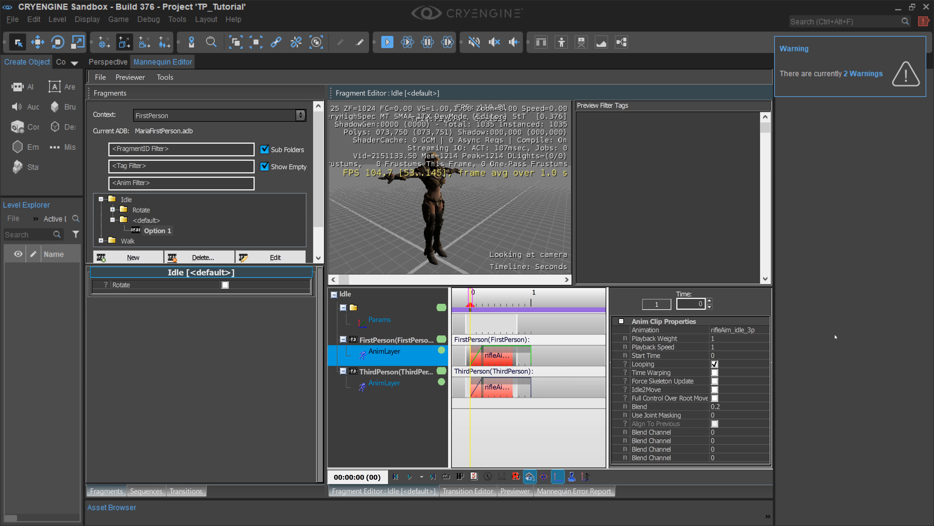
pyautogui.click(761, 329)
pyautogui.click(763, 329)
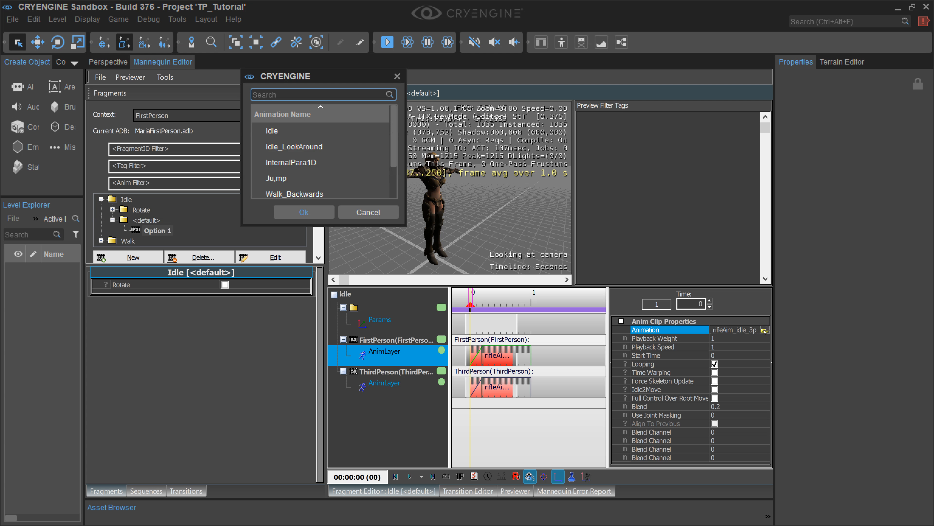
pyautogui.click(275, 130)
pyautogui.click(308, 210)
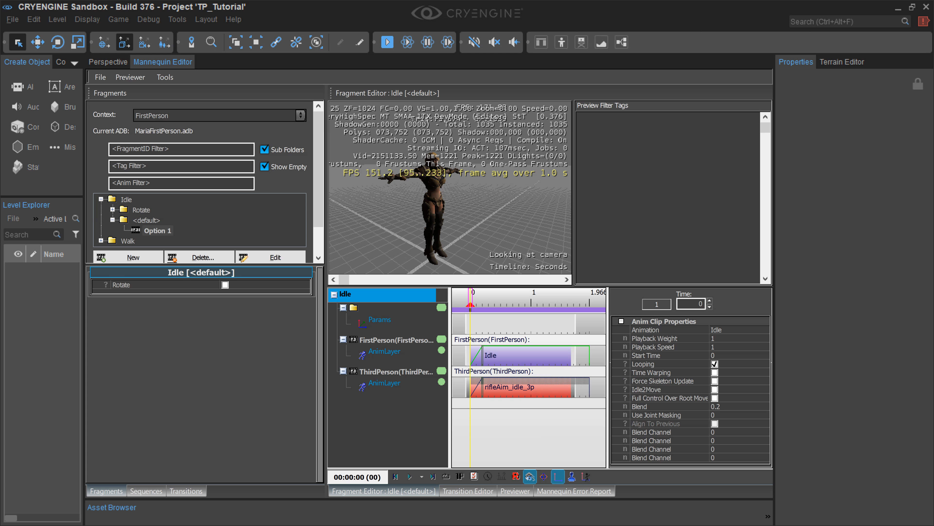
# Step: Set the ThirdPerson layer's clip in the Idle fragment to the Idle animation
pyautogui.click(384, 383)
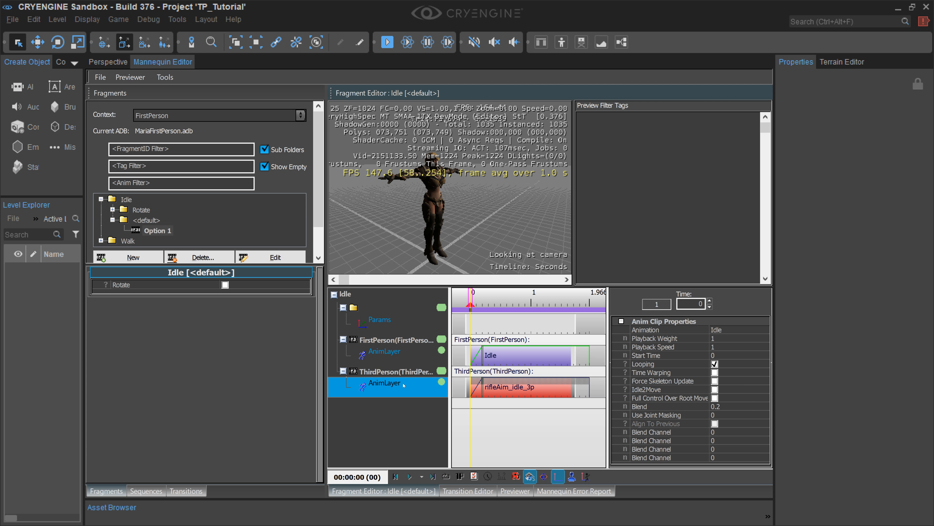
pyautogui.click(583, 388)
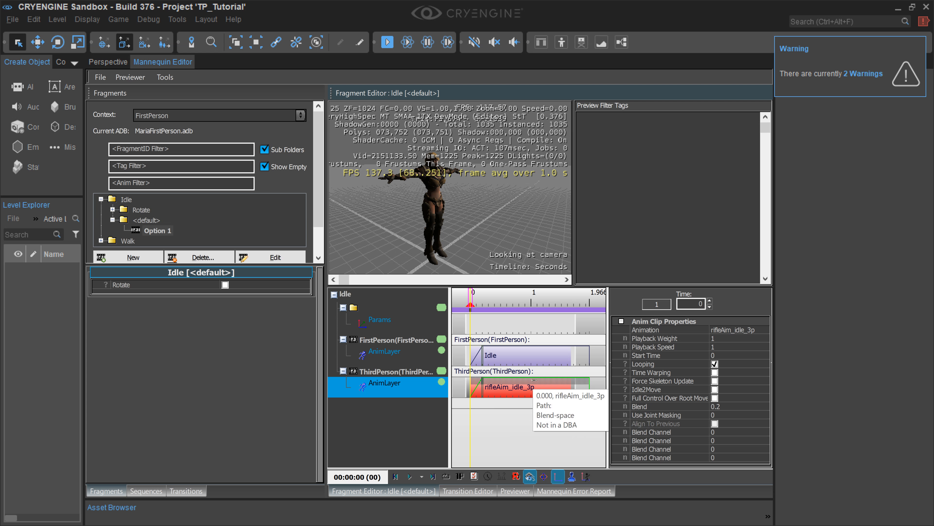
pyautogui.click(761, 330)
pyautogui.click(765, 329)
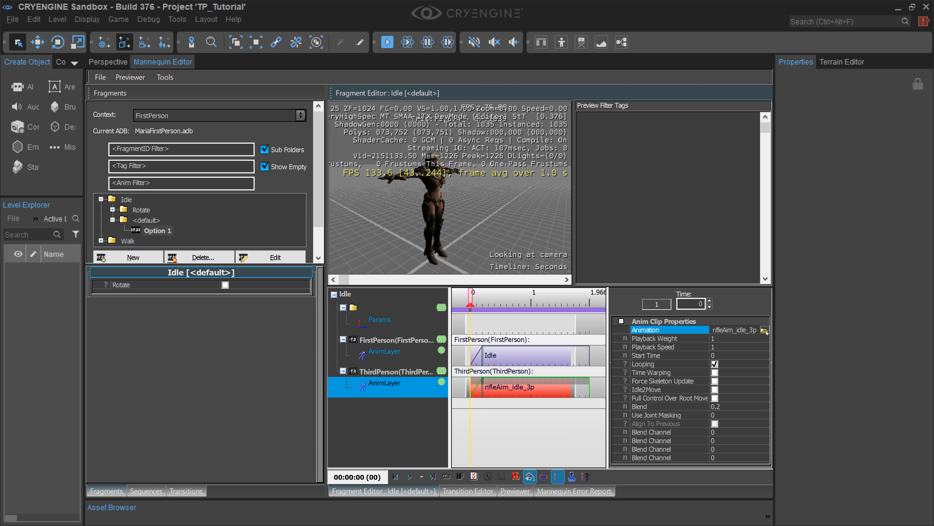
pyautogui.click(265, 134)
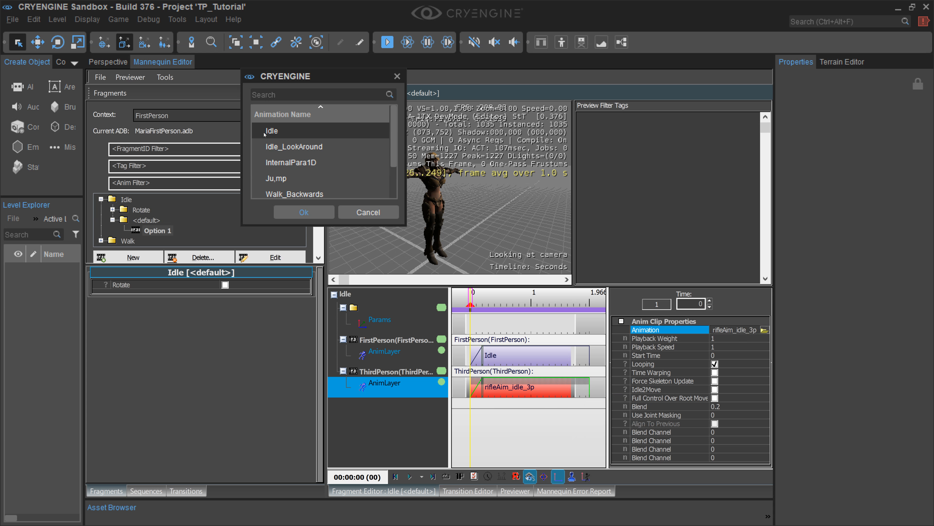
pyautogui.click(303, 212)
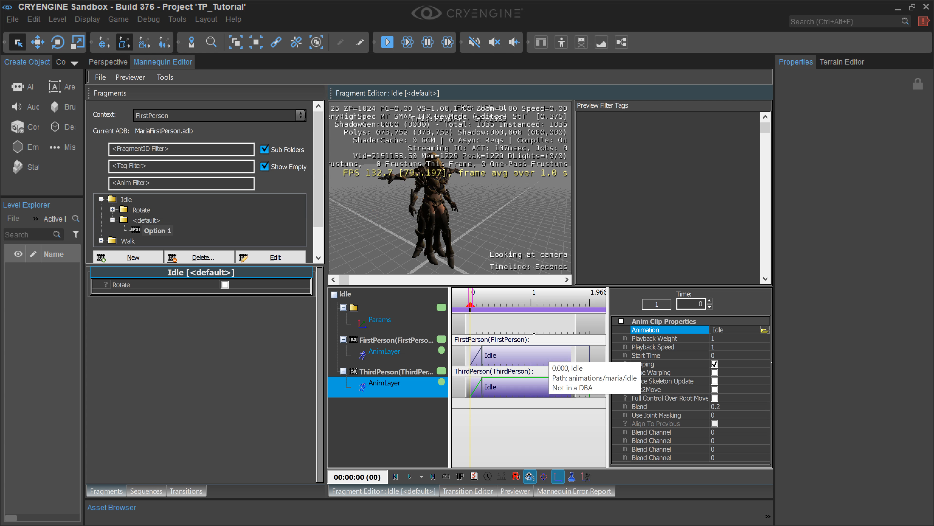
pyautogui.click(537, 346)
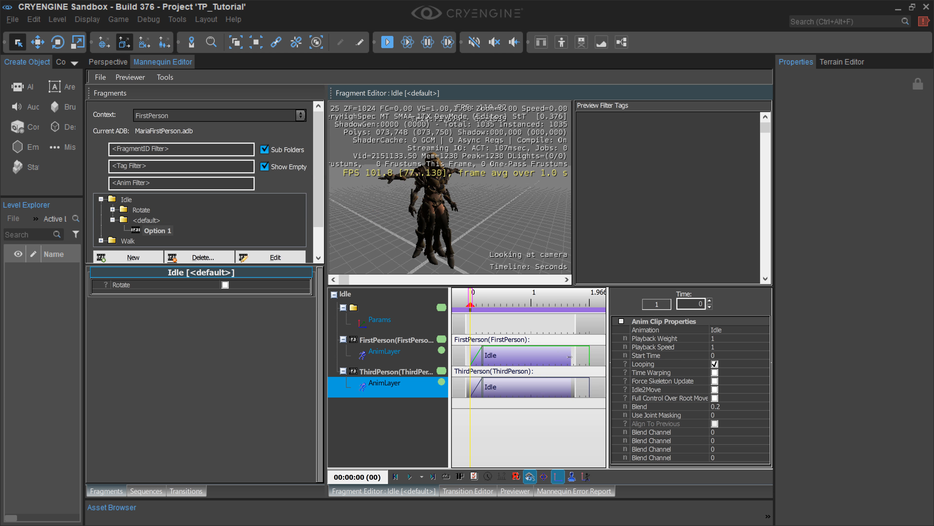
pyautogui.click(388, 359)
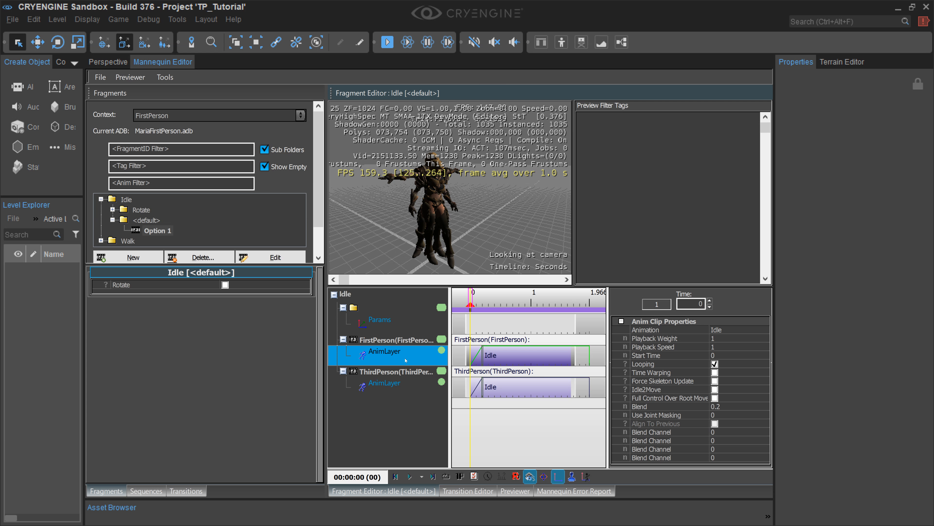
pyautogui.click(376, 386)
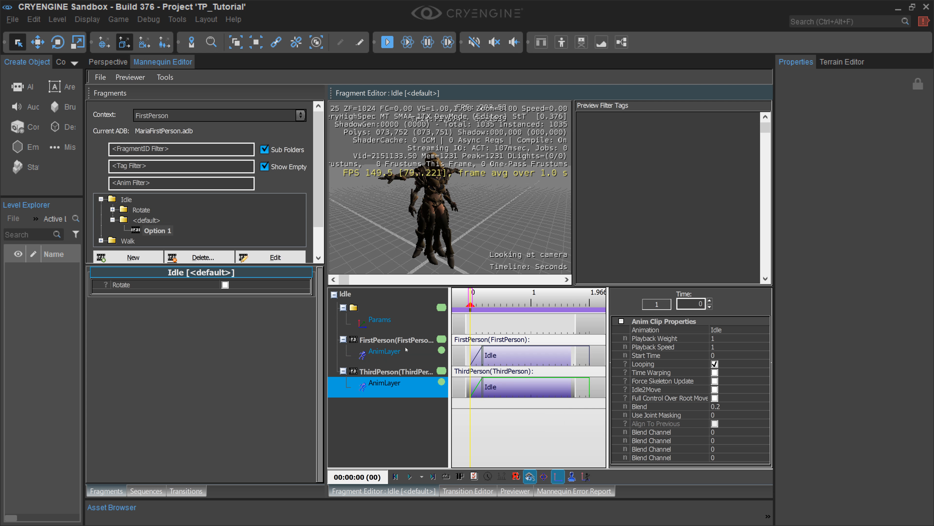
pyautogui.click(407, 349)
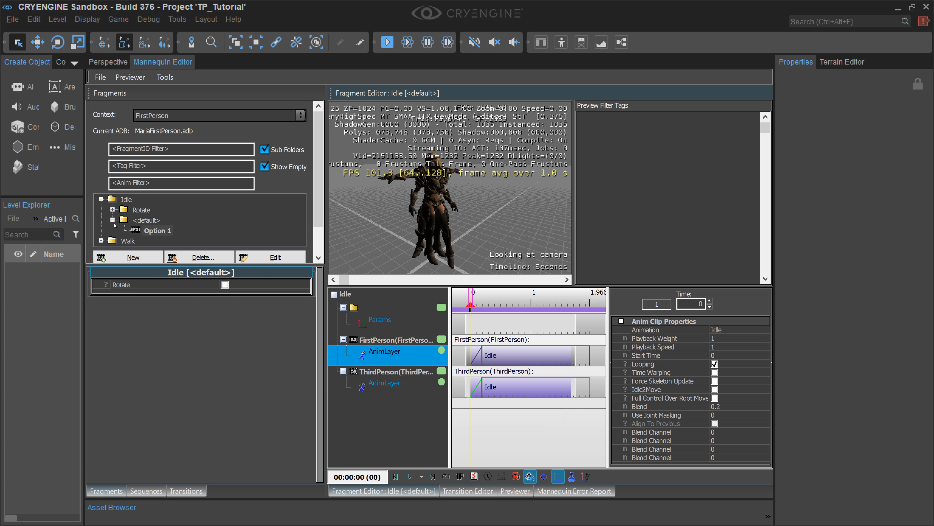
# Step: Enlarge the fragment list and open Option 1 of the Walk fragment's <default> entry in the Fragment Editor
pyautogui.click(112, 220)
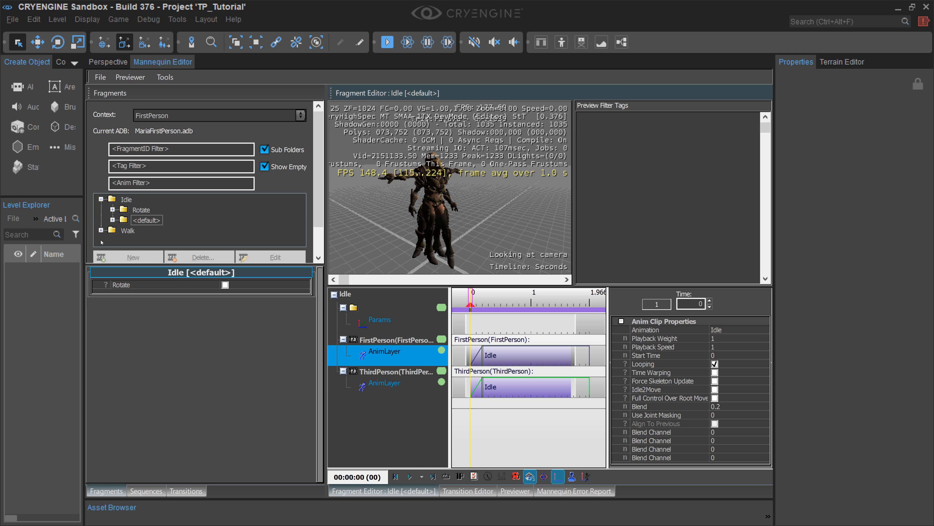
pyautogui.click(113, 231)
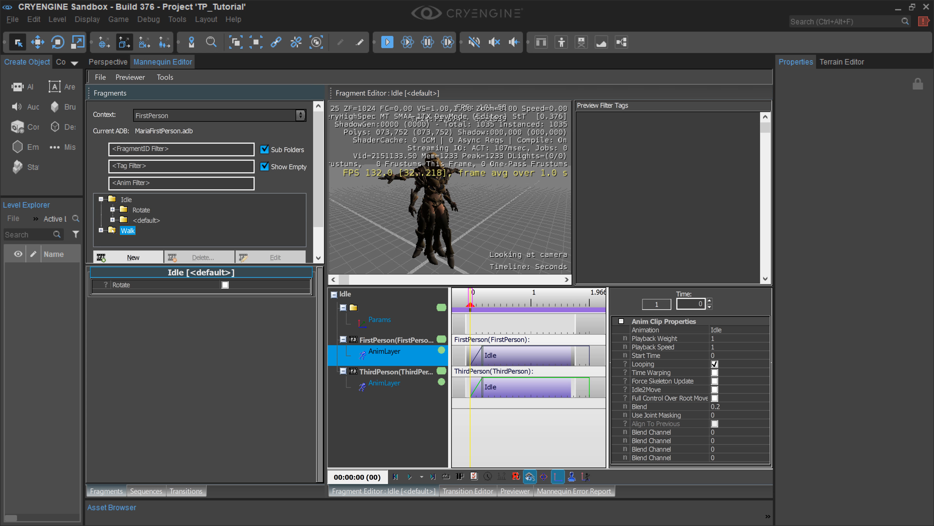
pyautogui.click(102, 230)
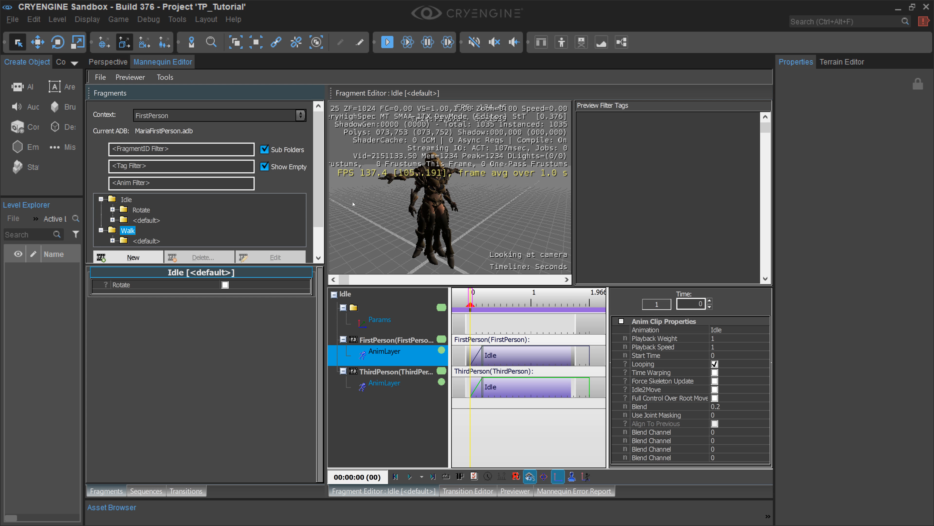
pyautogui.scroll(-2, 318, 192)
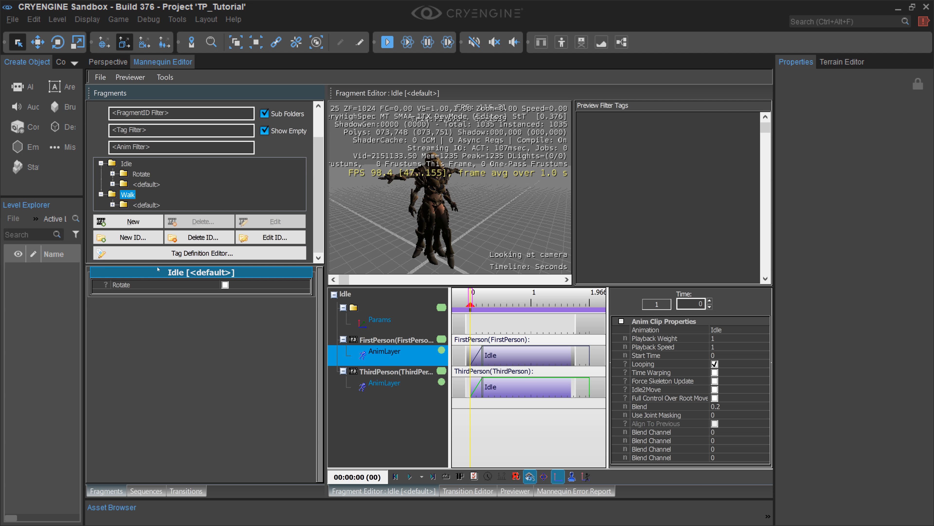
pyautogui.moveTo(168, 263); pyautogui.dragTo(153, 323)
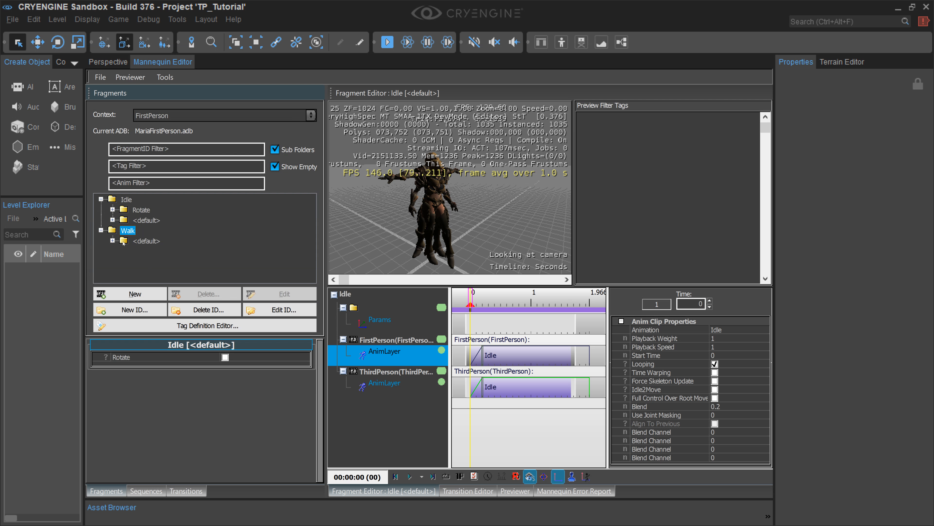
pyautogui.click(112, 240)
pyautogui.click(147, 251)
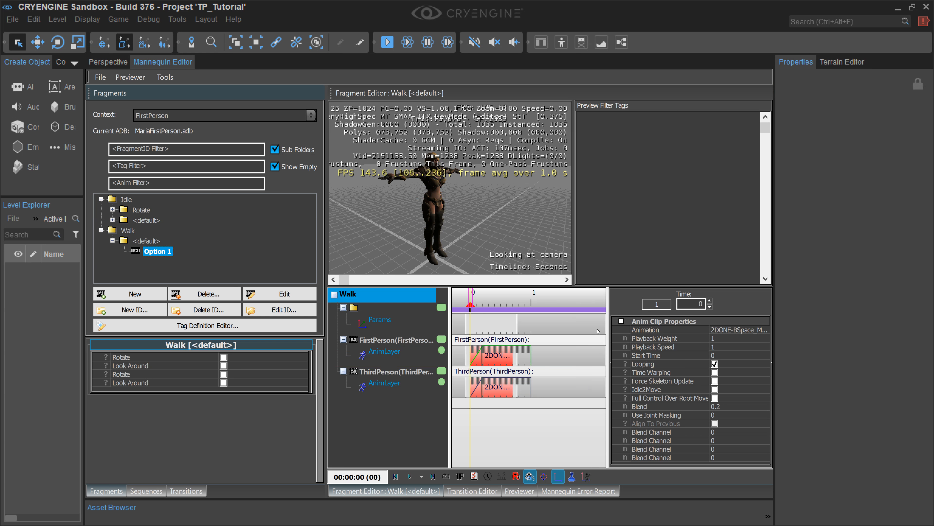
# Step: Set the FirstPerson layer's clip in the Walk fragment to the Walk_Forwards animation
pyautogui.click(475, 355)
pyautogui.click(403, 339)
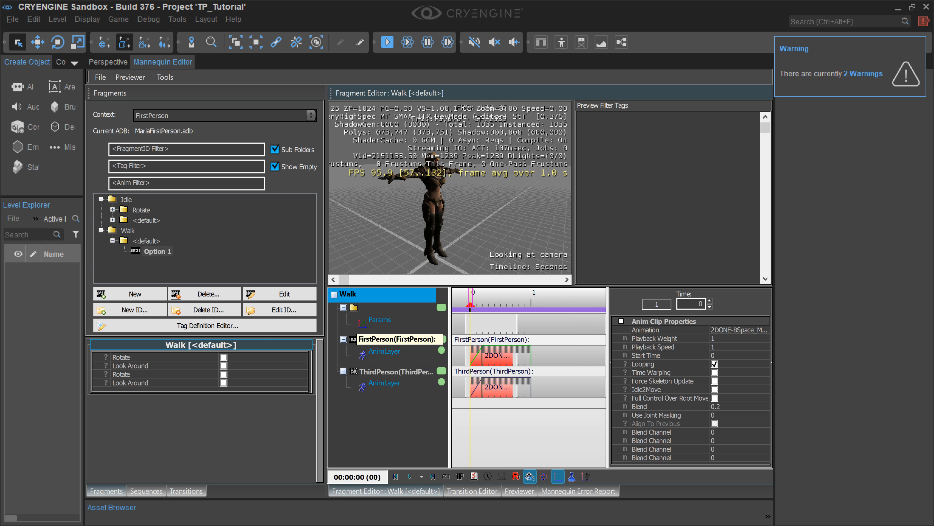
pyautogui.click(410, 355)
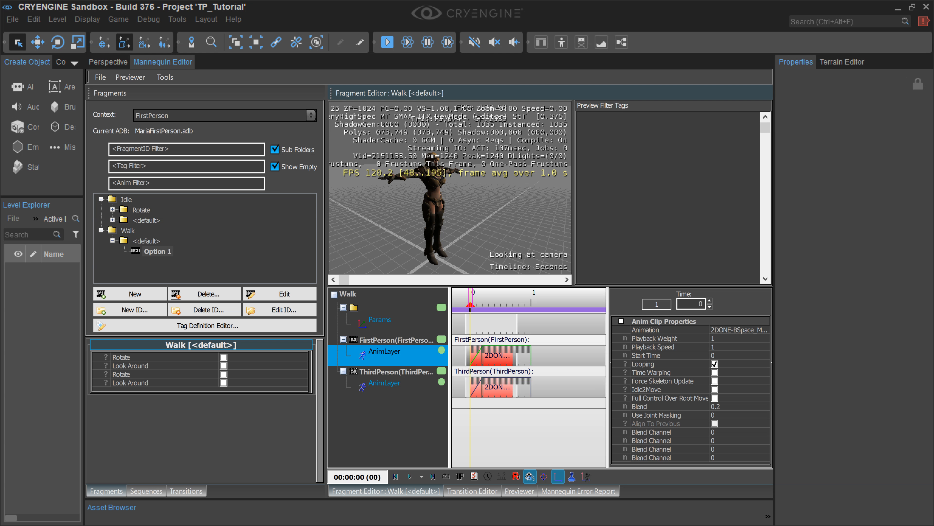
pyautogui.click(756, 329)
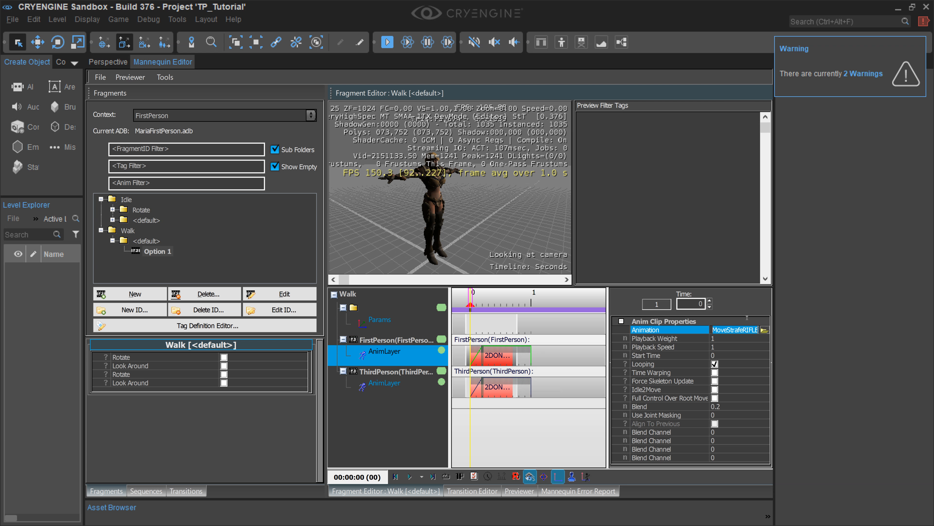
pyautogui.click(764, 329)
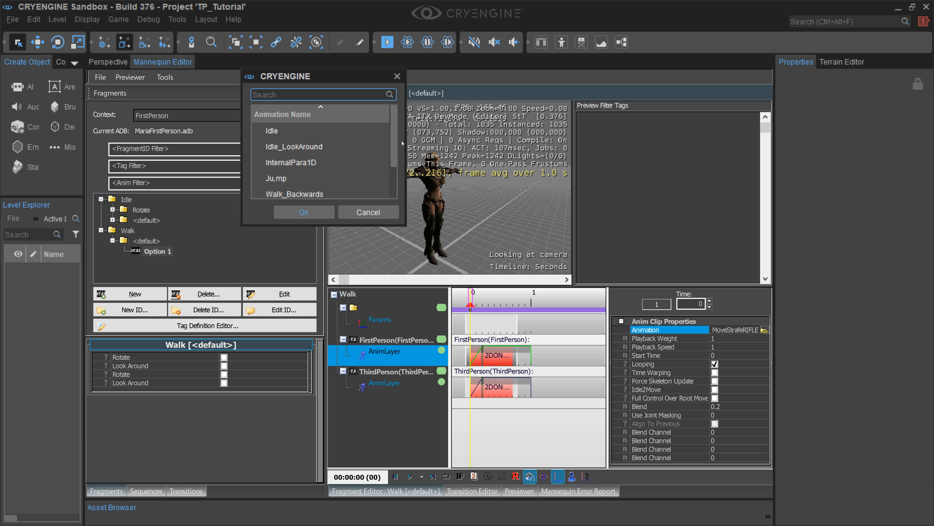
pyautogui.moveTo(396, 144); pyautogui.dragTo(395, 174)
pyautogui.click(295, 178)
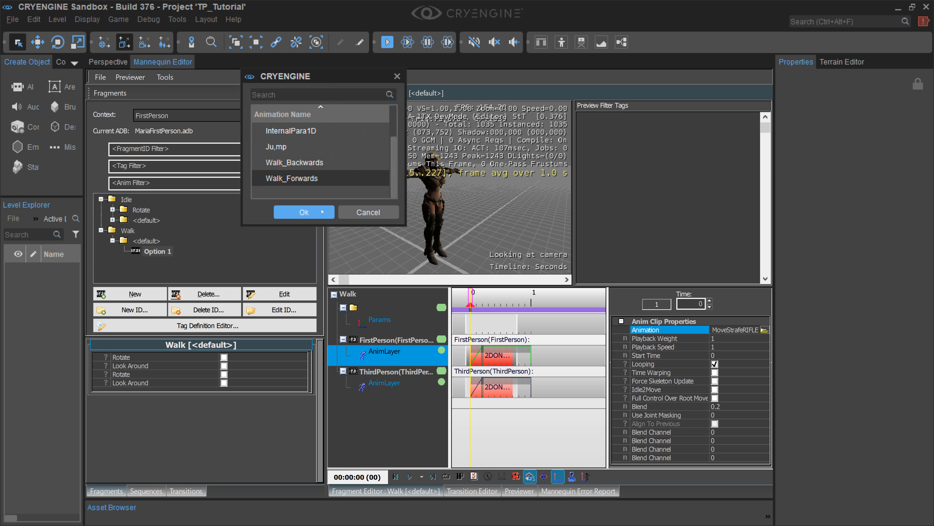
pyautogui.click(304, 212)
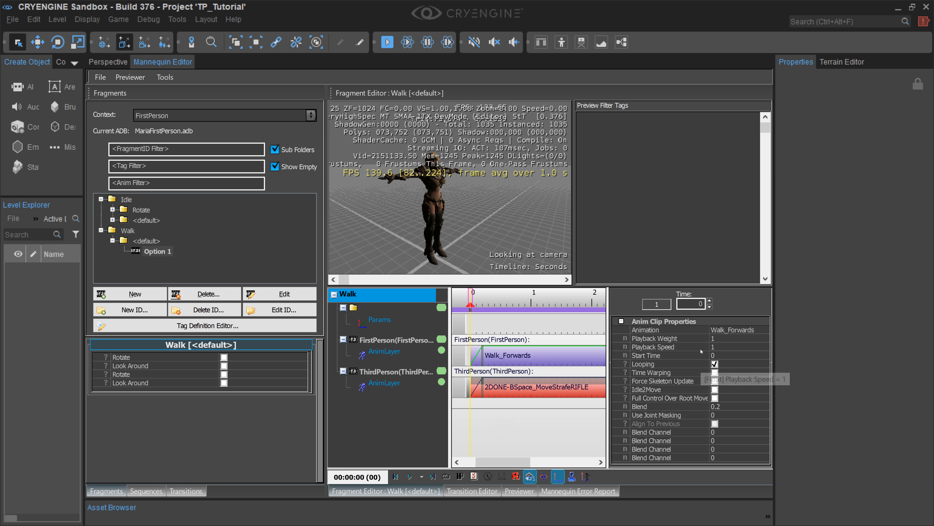
# Step: Replace the ThirdPerson layer's clip animation in the Walk fragment with Walk_Forwards
pyautogui.click(489, 387)
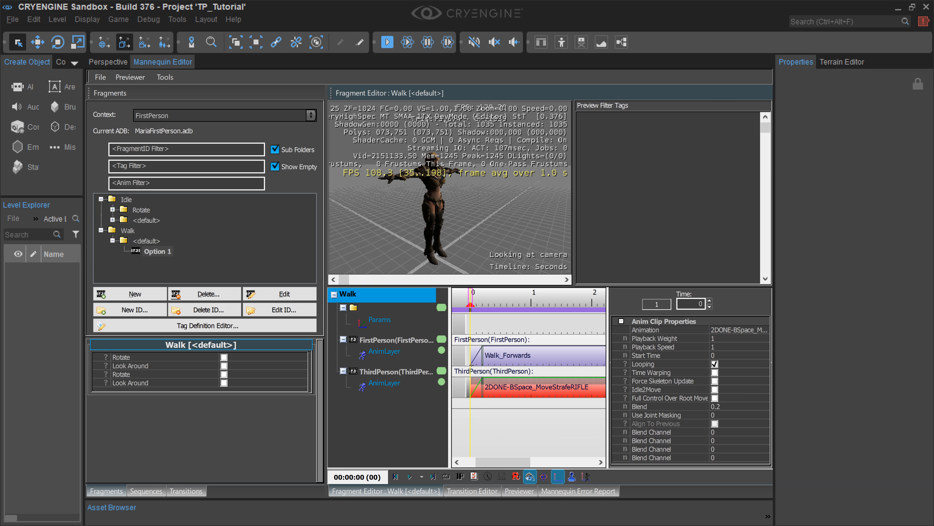
pyautogui.click(767, 331)
pyautogui.click(764, 330)
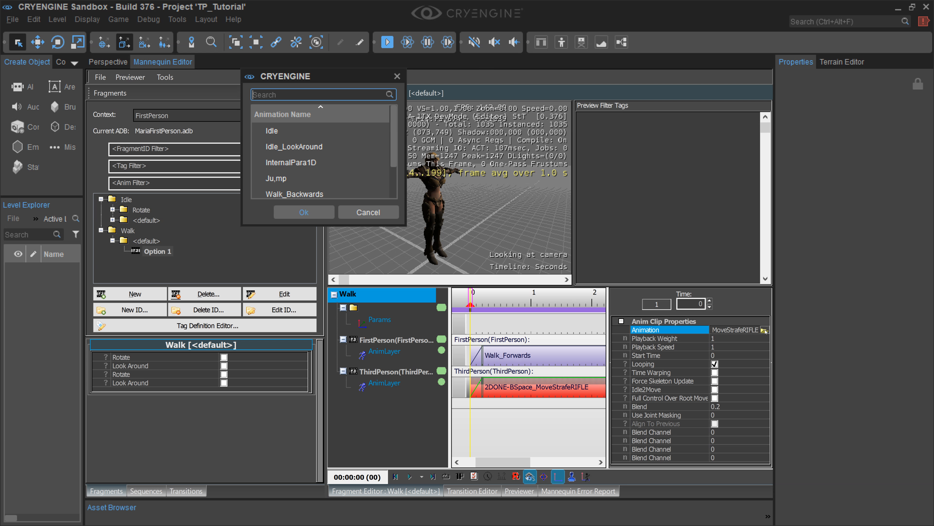
pyautogui.scroll(-1, 281, 177)
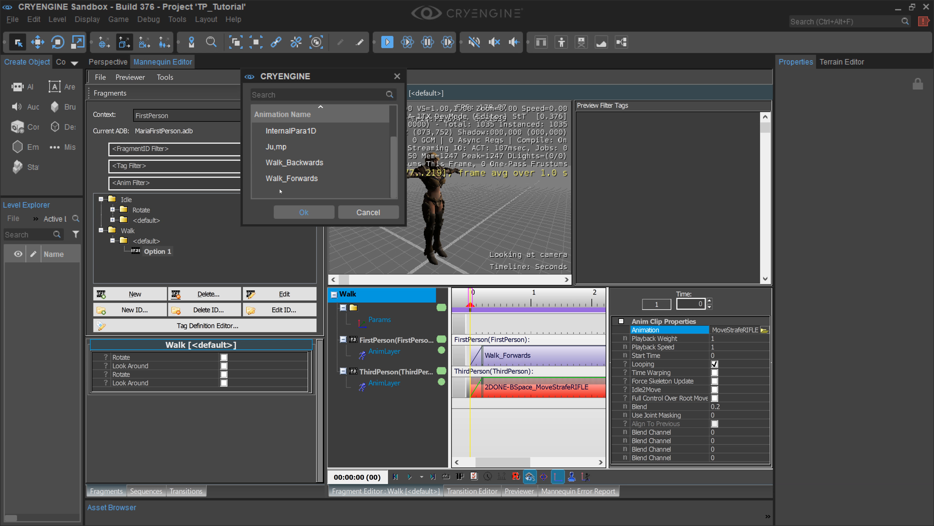
pyautogui.click(283, 179)
pyautogui.click(303, 211)
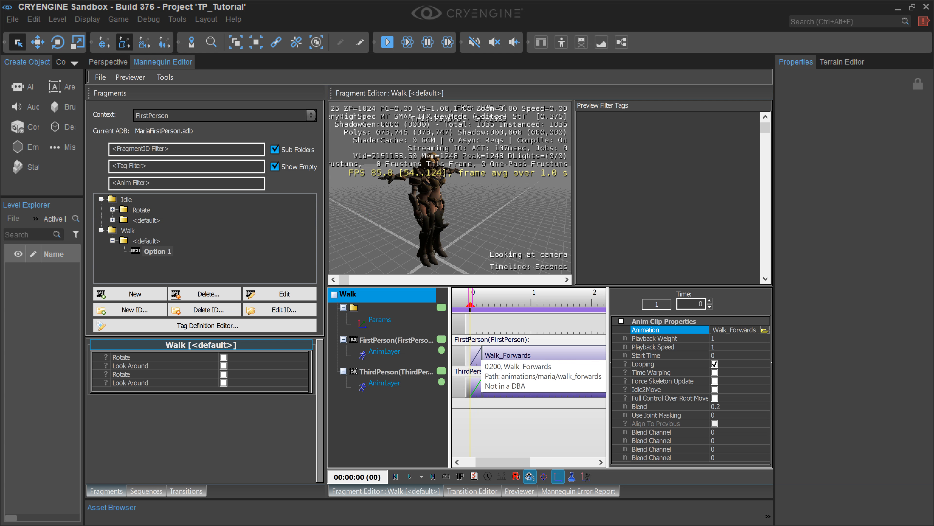
pyautogui.click(477, 351)
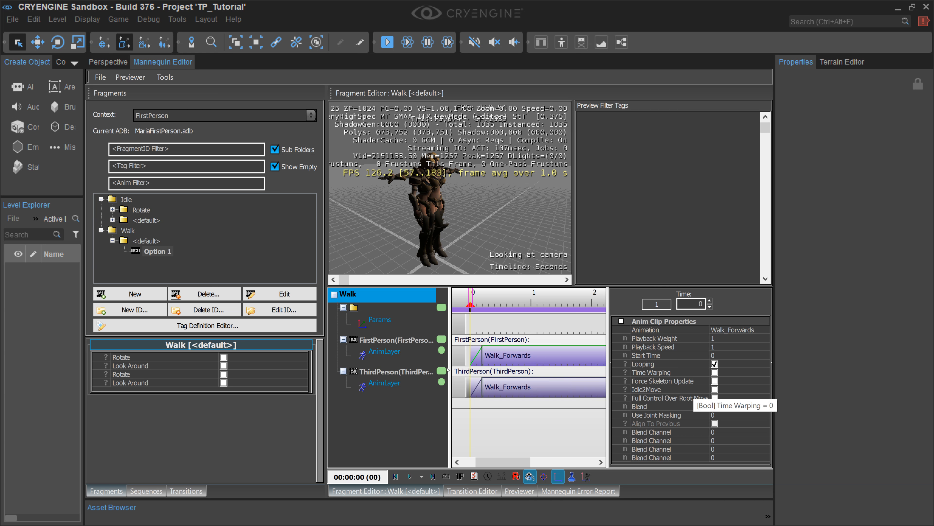
pyautogui.click(377, 384)
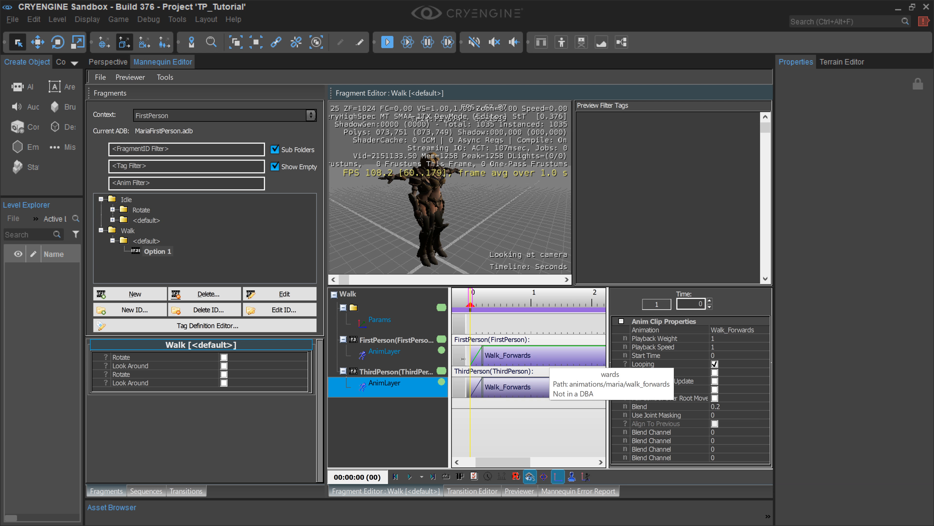
pyautogui.click(385, 352)
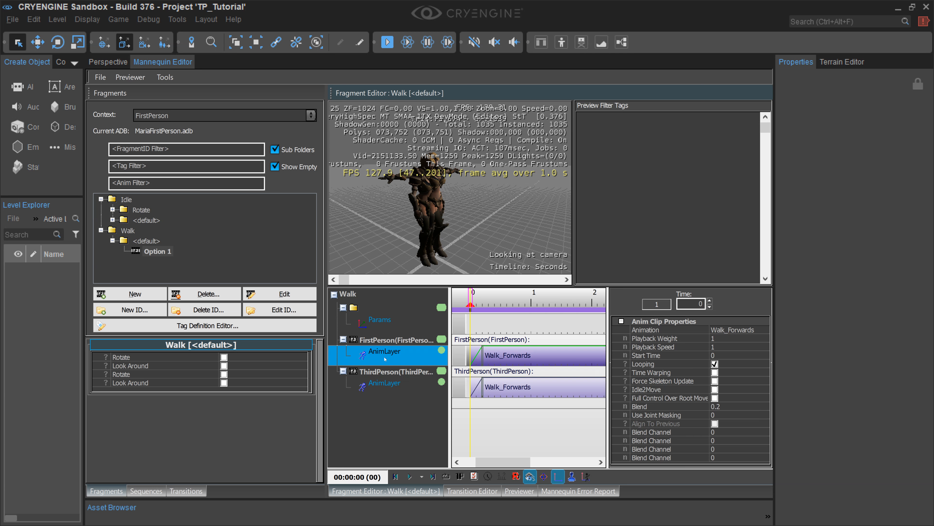
# Step: Create a new fragment ID named Walk_Backwards in MariaFirstPerson.adb with the First Person and Third Person default scopes
pyautogui.click(101, 230)
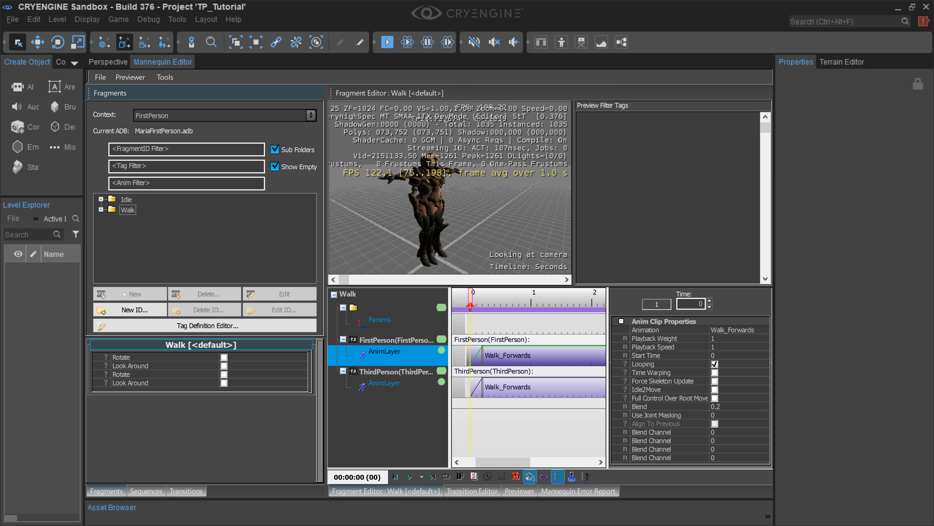
pyautogui.click(135, 309)
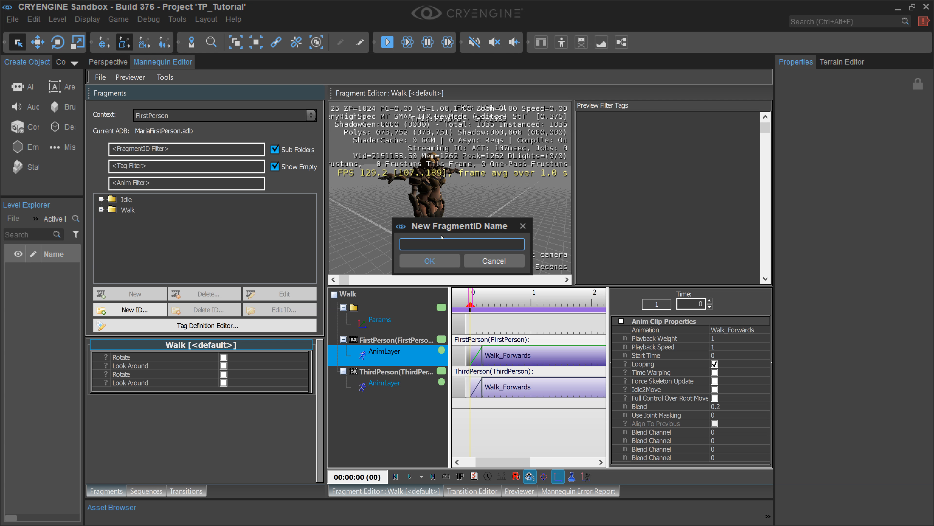
pyautogui.write('Walk')
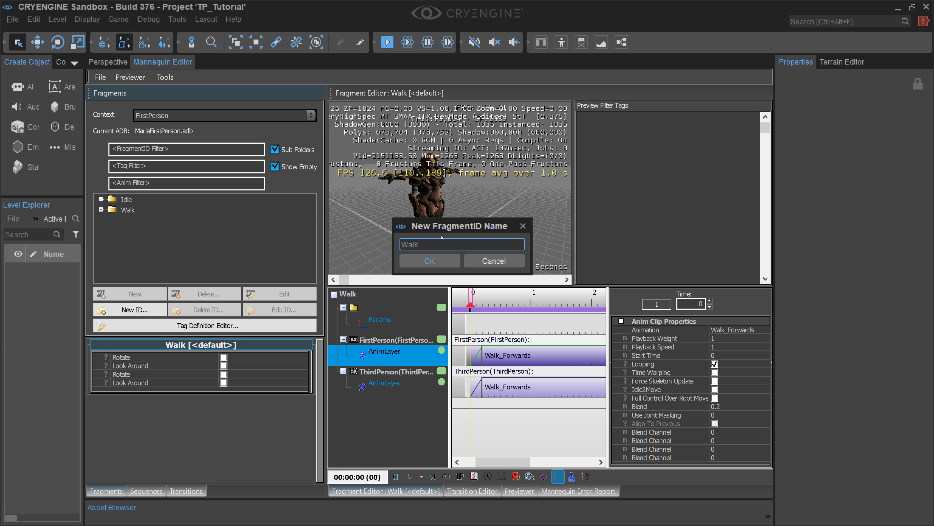
pyautogui.write('_BC')
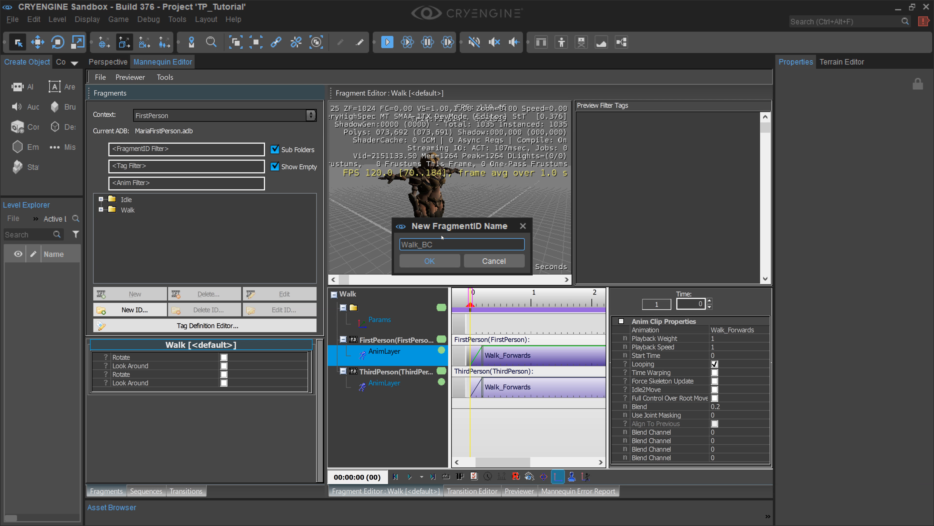
pyautogui.press('BackSpace')
pyautogui.write('ackwards')
pyautogui.press('Return')
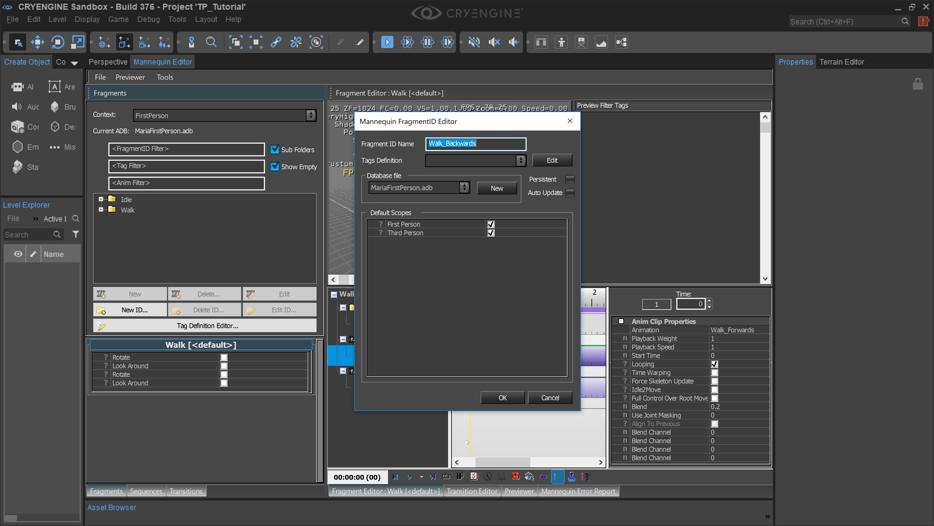
pyautogui.click(501, 397)
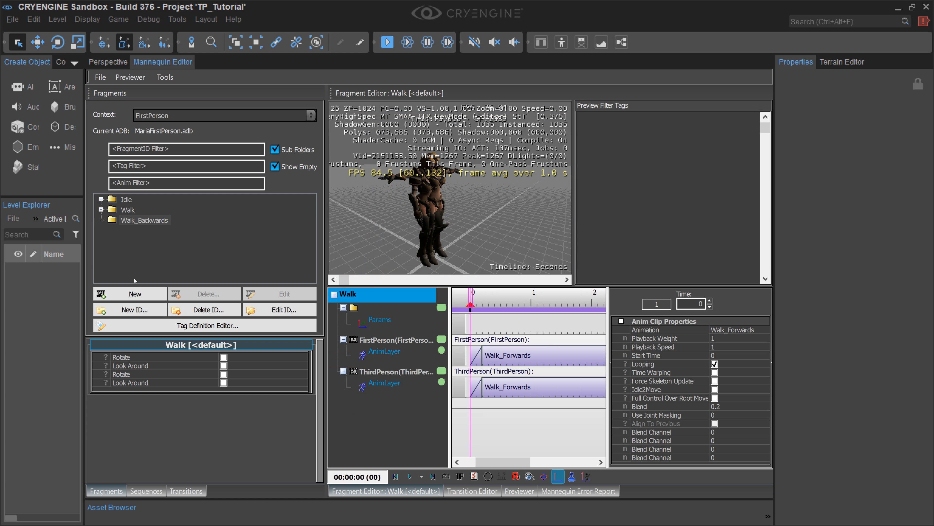
# Step: Add a <default> fragment entry to Walk_Backwards and select its Option 1
pyautogui.click(150, 221)
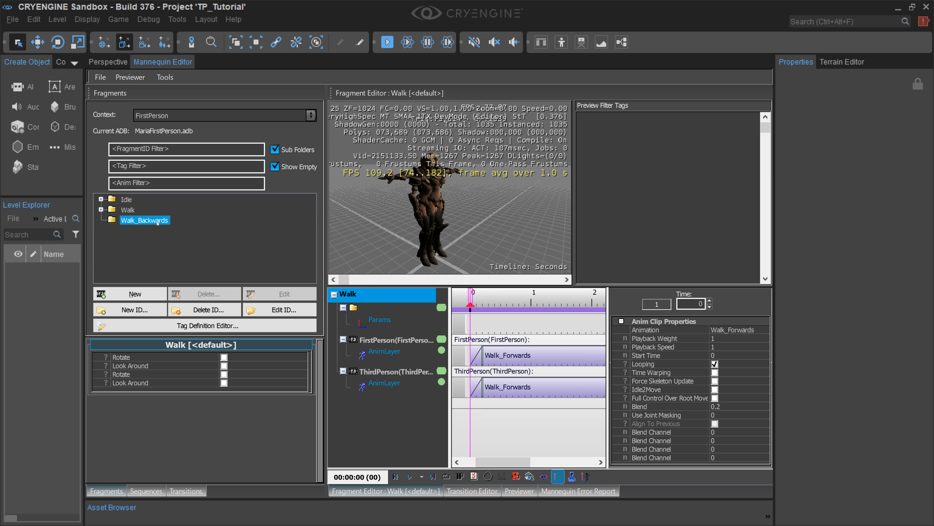
pyautogui.click(122, 294)
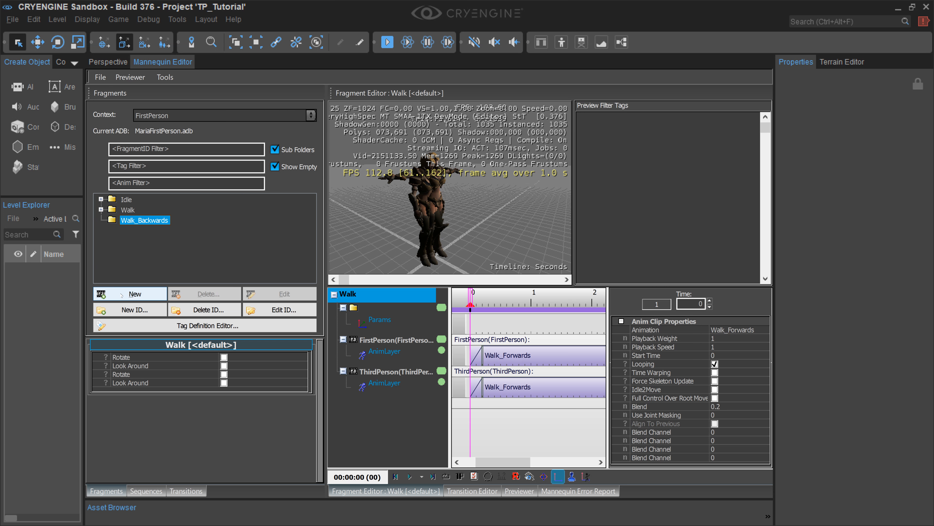
pyautogui.click(122, 295)
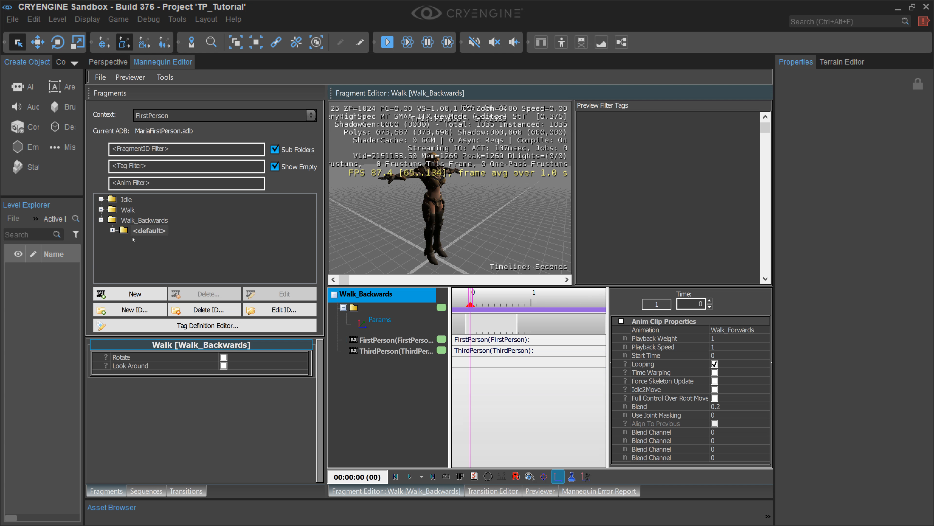
pyautogui.click(144, 231)
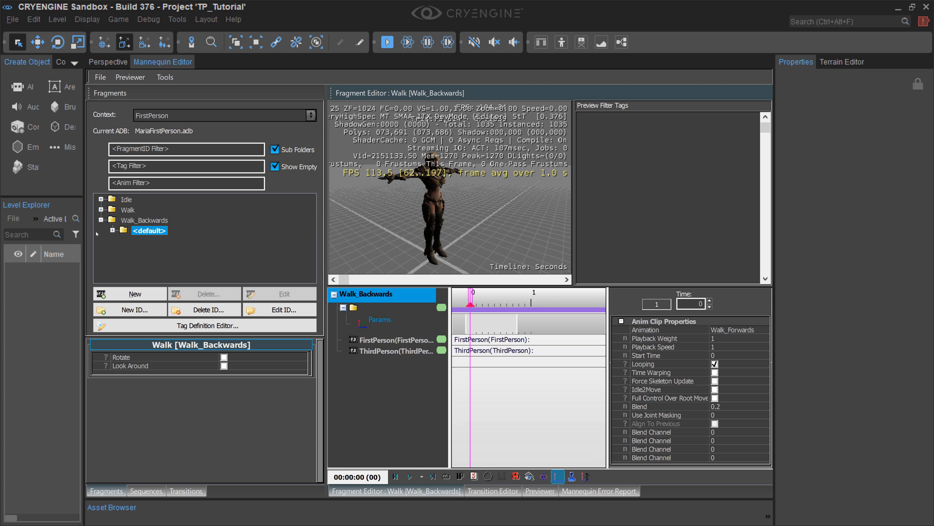
pyautogui.click(113, 229)
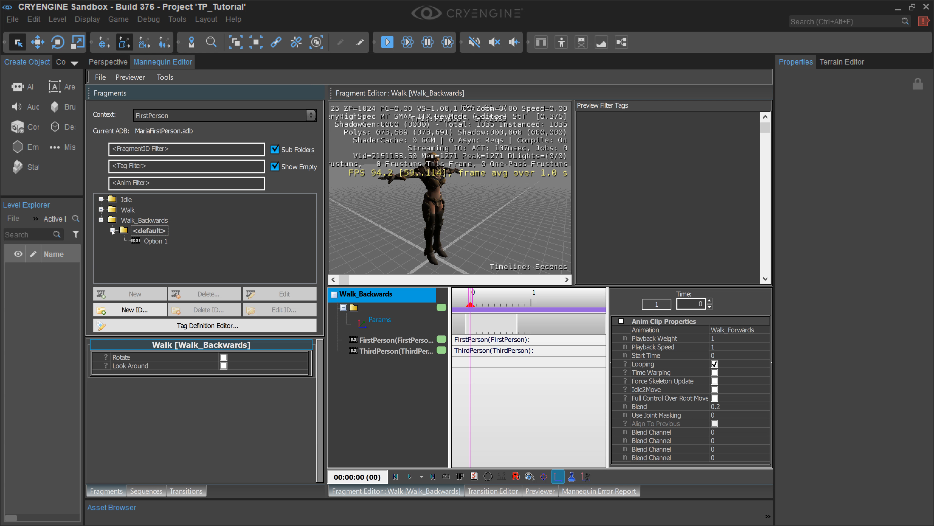
pyautogui.click(150, 241)
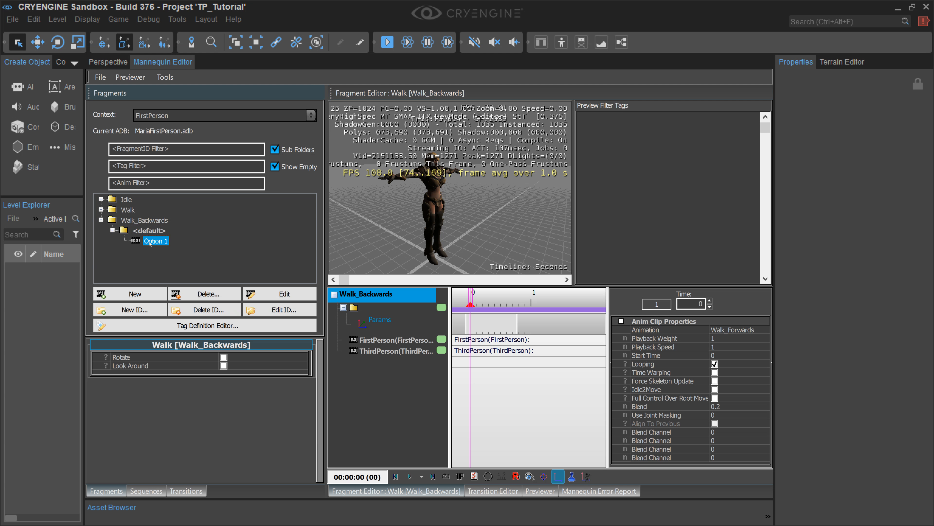
# Step: Add an AnimLayer to both the FirstPerson and ThirdPerson scopes of the Walk_Backwards fragment
pyautogui.click(404, 341)
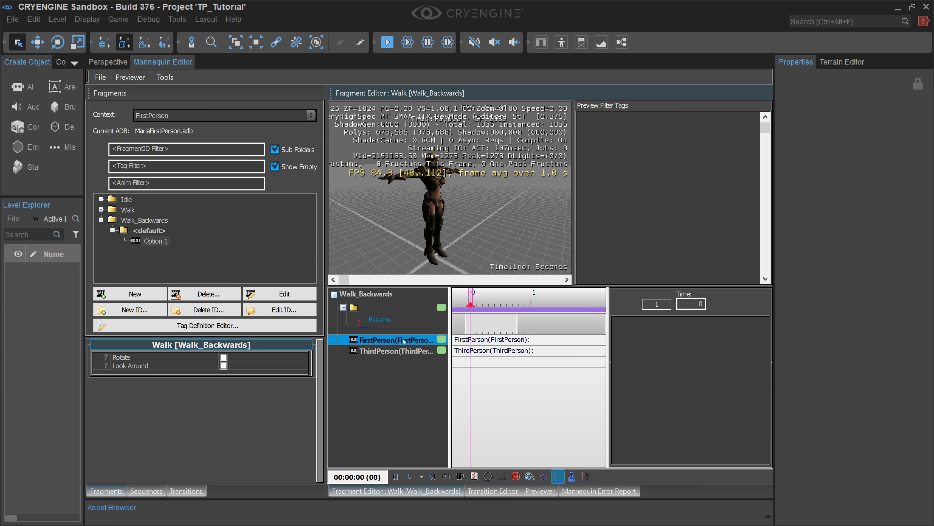
pyautogui.rightClick(404, 341)
pyautogui.moveTo(448, 398)
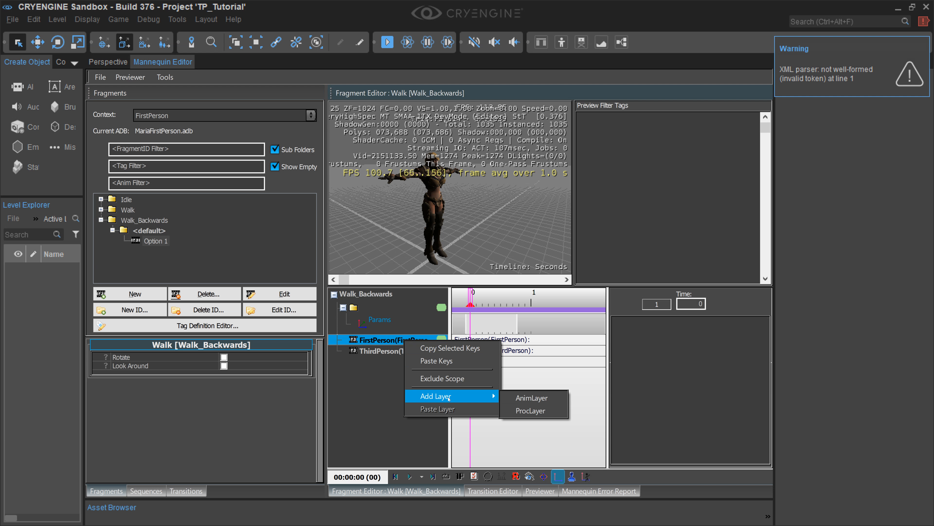
pyautogui.click(532, 398)
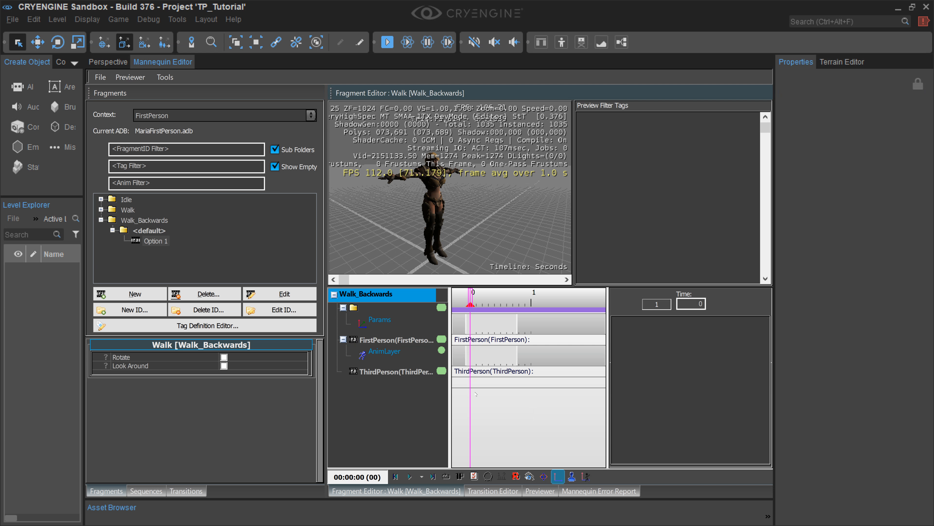
pyautogui.click(395, 371)
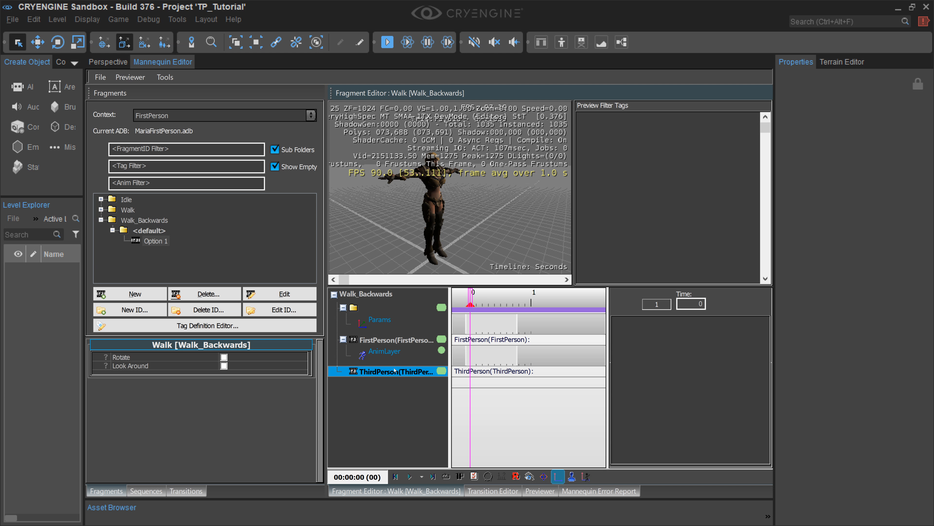
pyautogui.rightClick(395, 370)
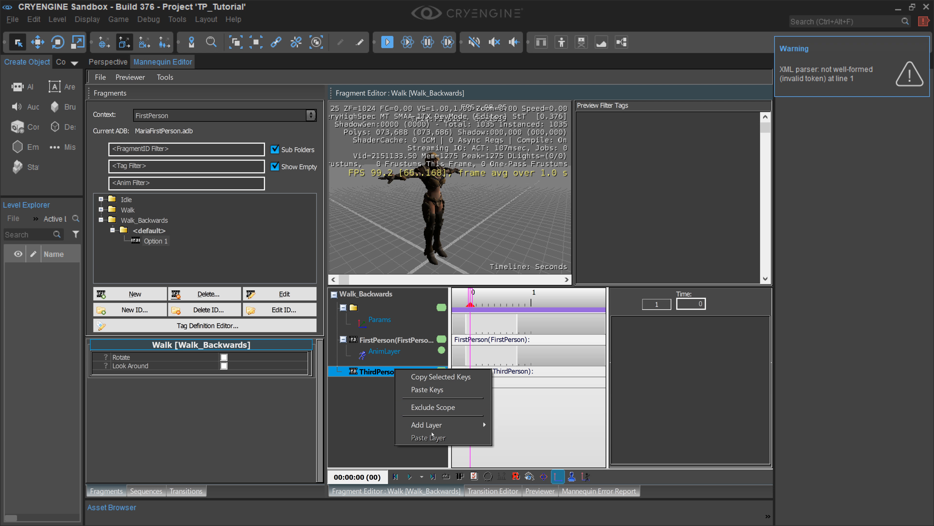
pyautogui.moveTo(456, 424)
pyautogui.click(513, 427)
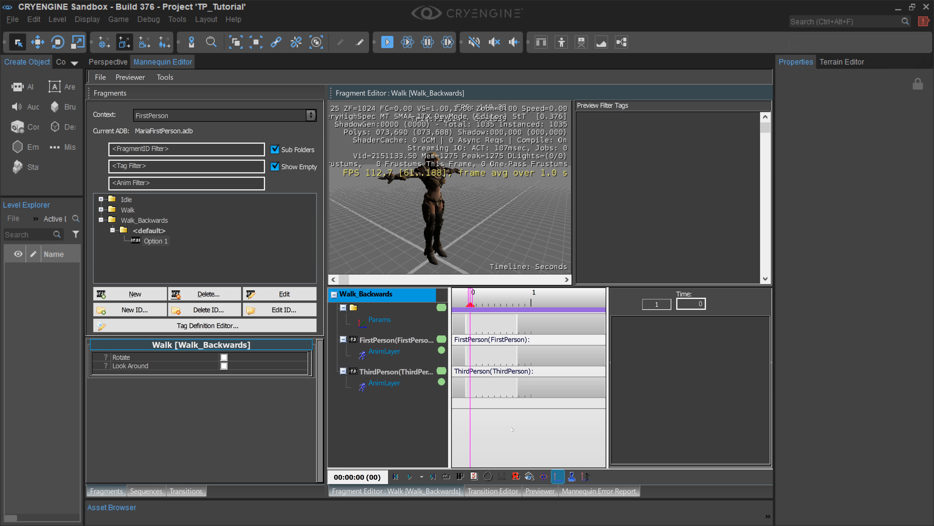
# Step: Add a clip to the FirstPerson layer in the Walk_Backwards fragment and set its animation to Walk_Backwards
pyautogui.click(394, 384)
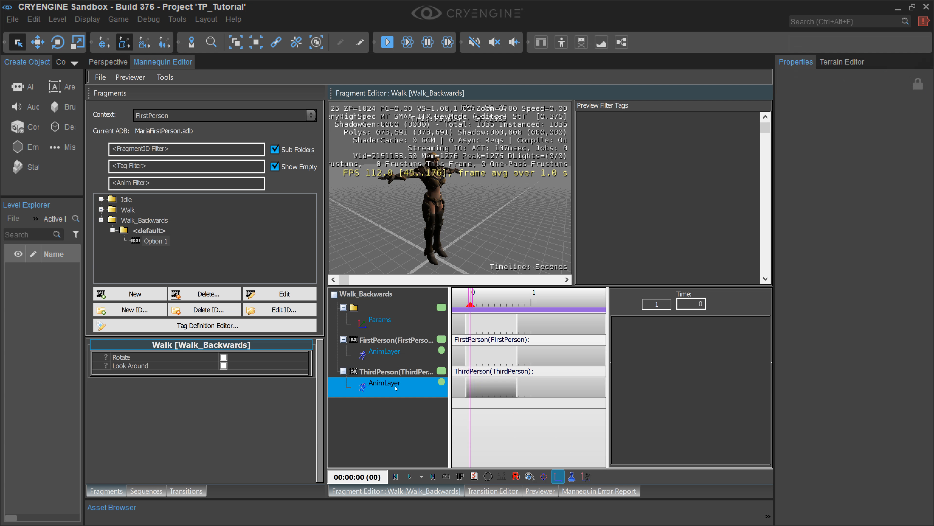
pyautogui.click(393, 352)
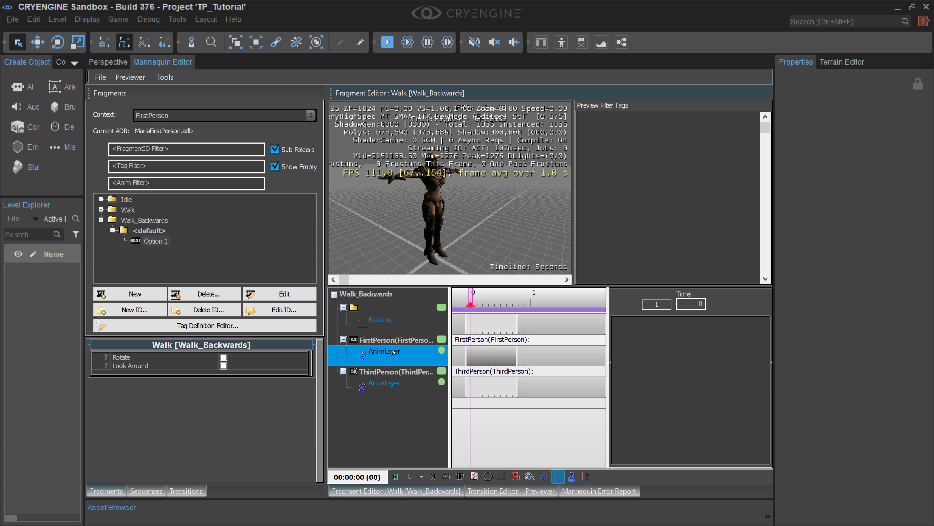
pyautogui.doubleClick(474, 361)
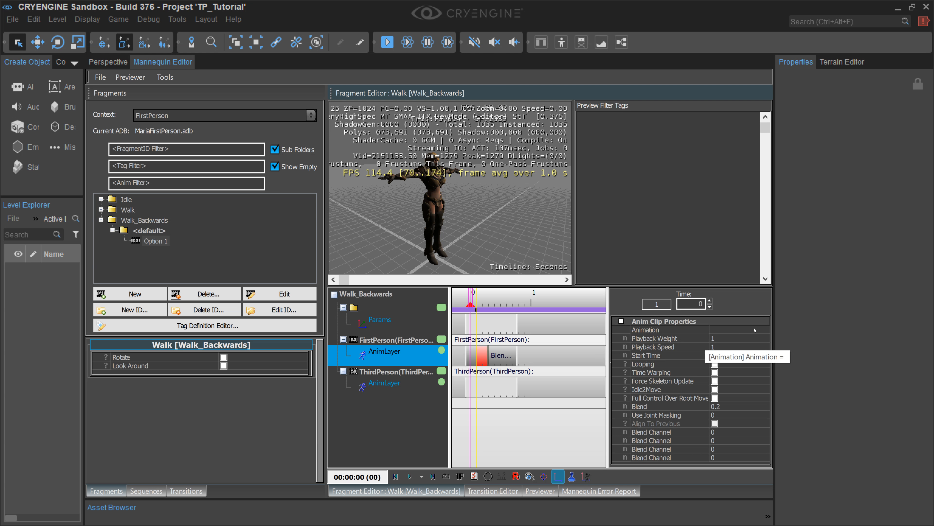
pyautogui.click(708, 327)
pyautogui.click(764, 330)
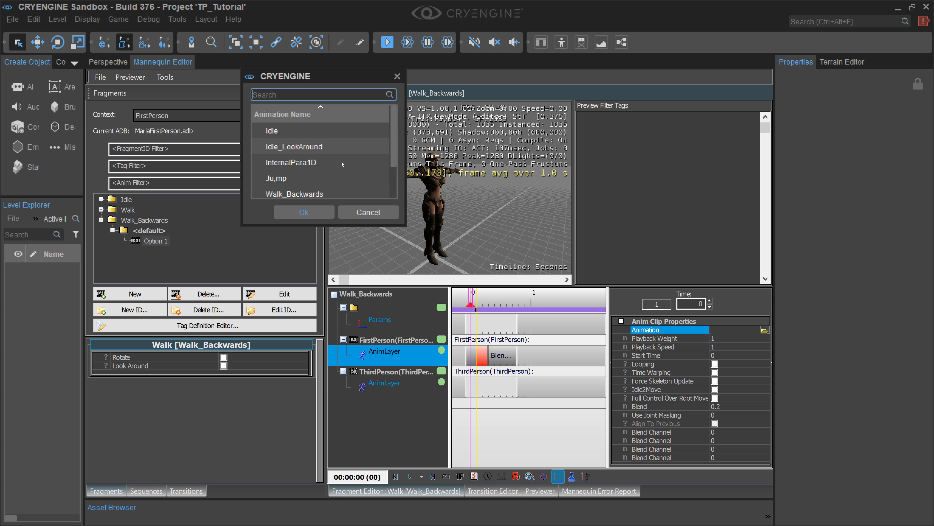
pyautogui.click(324, 193)
pyautogui.click(318, 210)
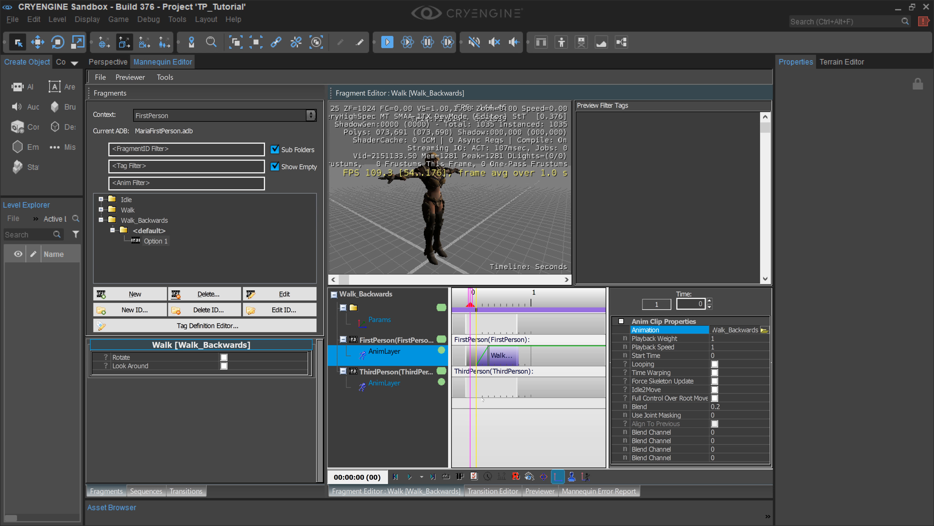
# Step: Add a clip at time 0 on the ThirdPerson layer and assign it the Walk_Backwards animation
pyautogui.doubleClick(470, 391)
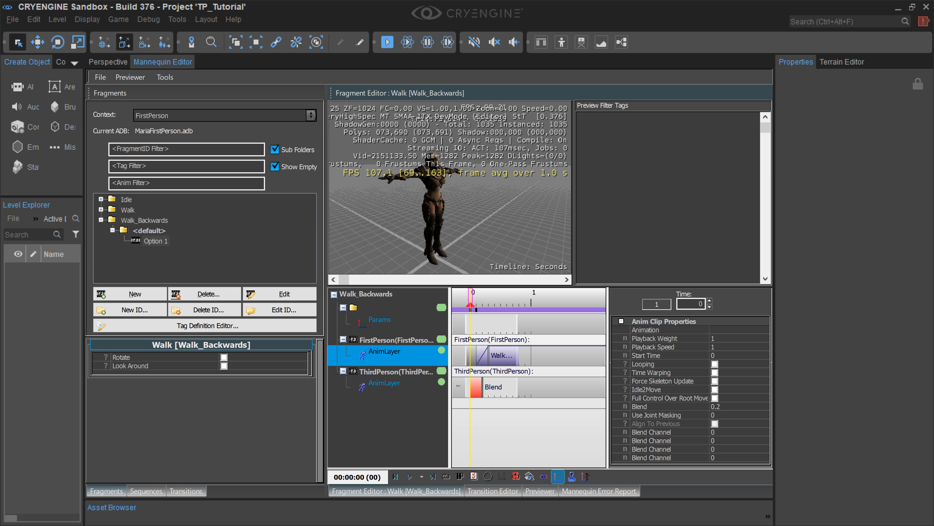
pyautogui.click(748, 329)
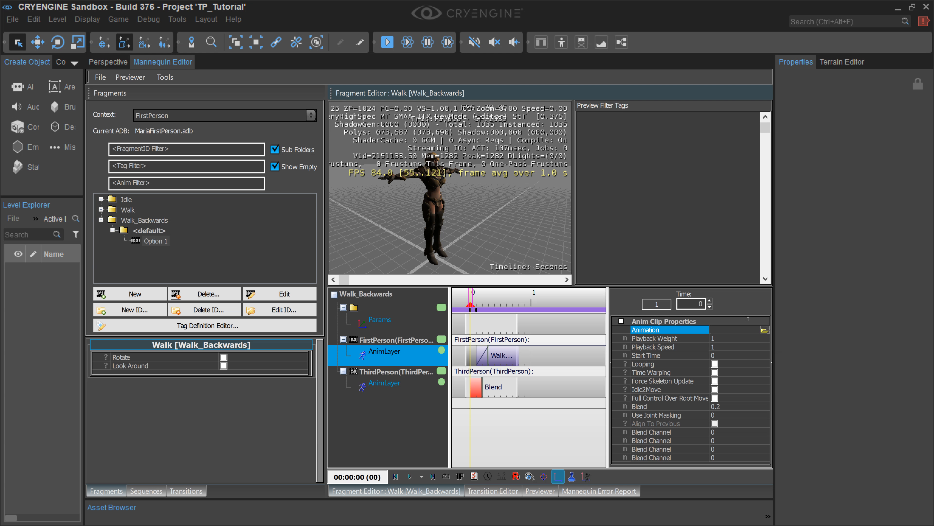
pyautogui.click(759, 336)
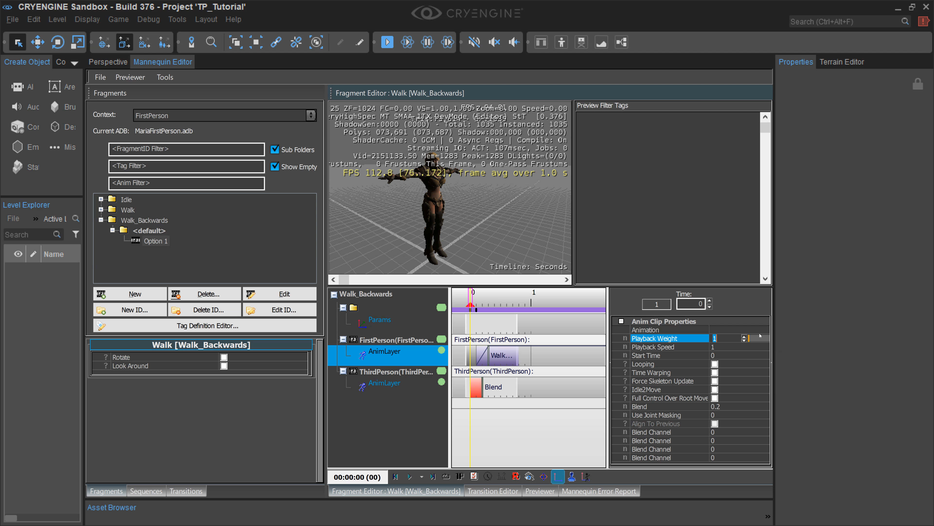
pyautogui.click(759, 330)
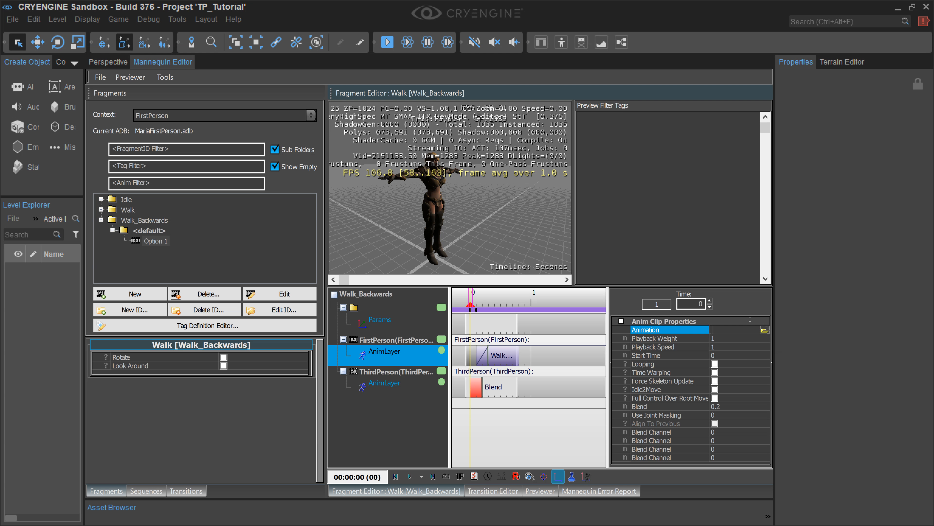
pyautogui.click(764, 331)
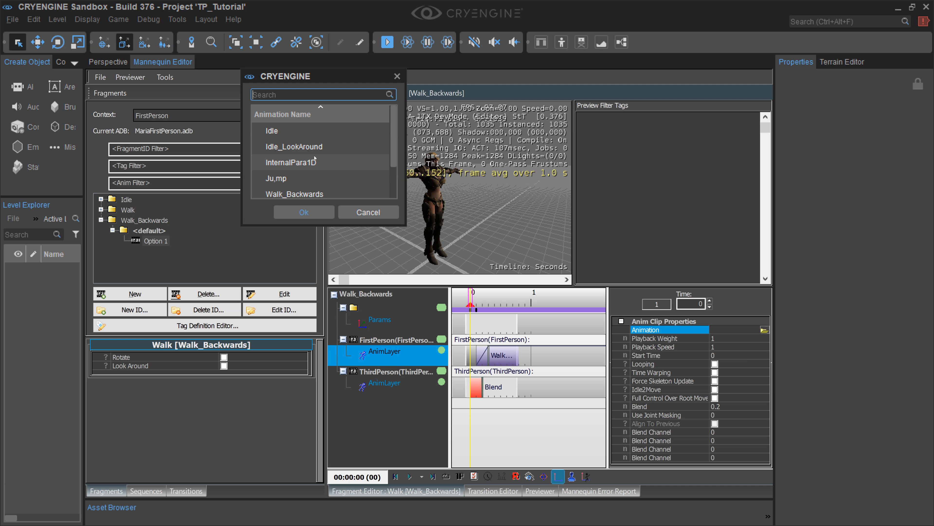
pyautogui.click(294, 194)
pyautogui.click(304, 212)
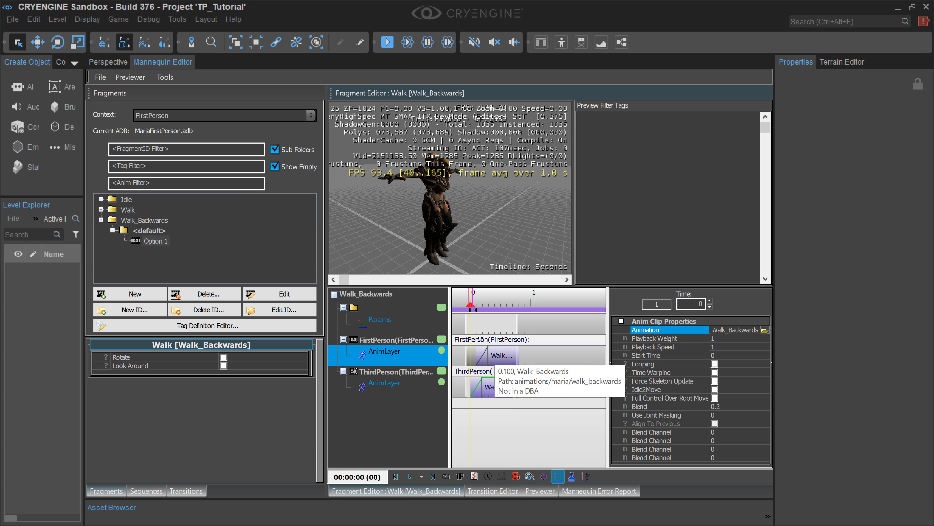
# Step: Move the FirstPerson layer's Walk_Backwards clip to start at time 0, aligned with the ThirdPerson clip
pyautogui.click(477, 356)
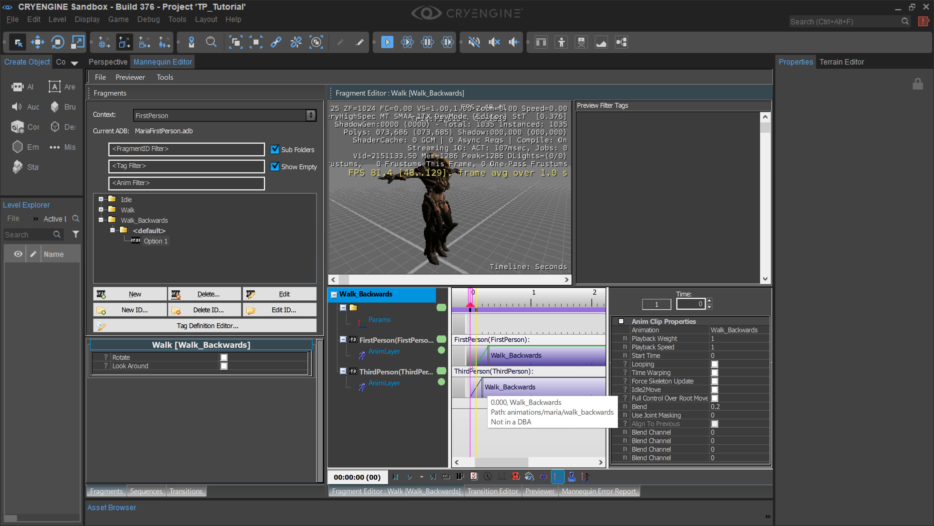
pyautogui.click(492, 374)
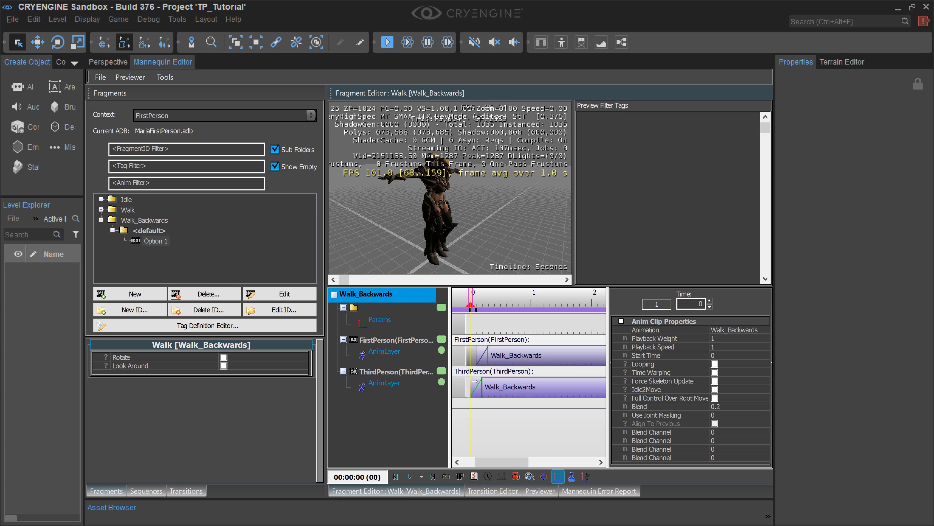
pyautogui.moveTo(480, 354); pyautogui.dragTo(473, 352)
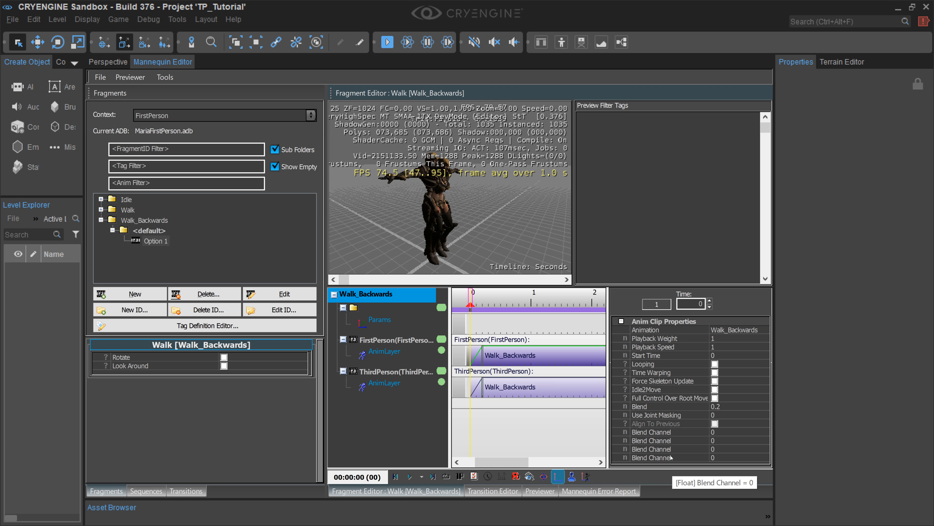
# Step: Enable Looping for the FirstPerson layer's Walk_Backwards clip and select the ThirdPerson AnimLayer
pyautogui.click(714, 372)
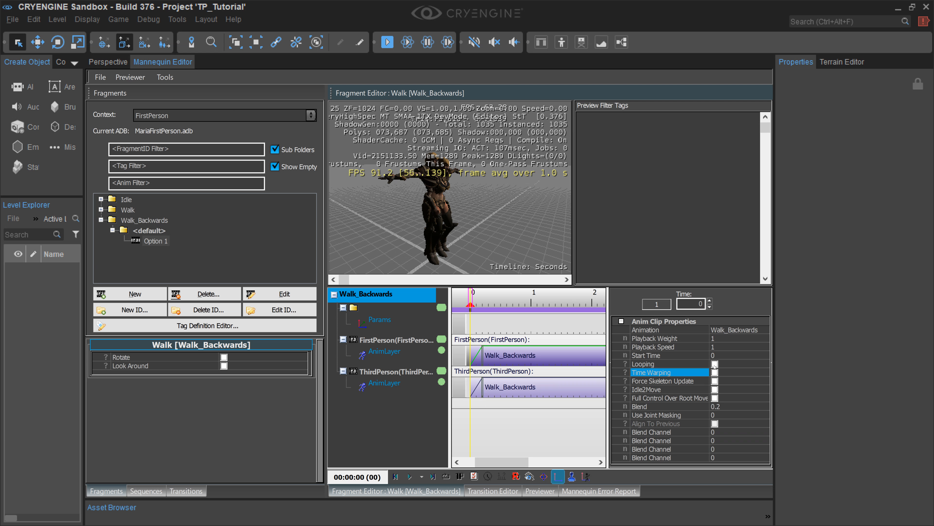
pyautogui.click(714, 363)
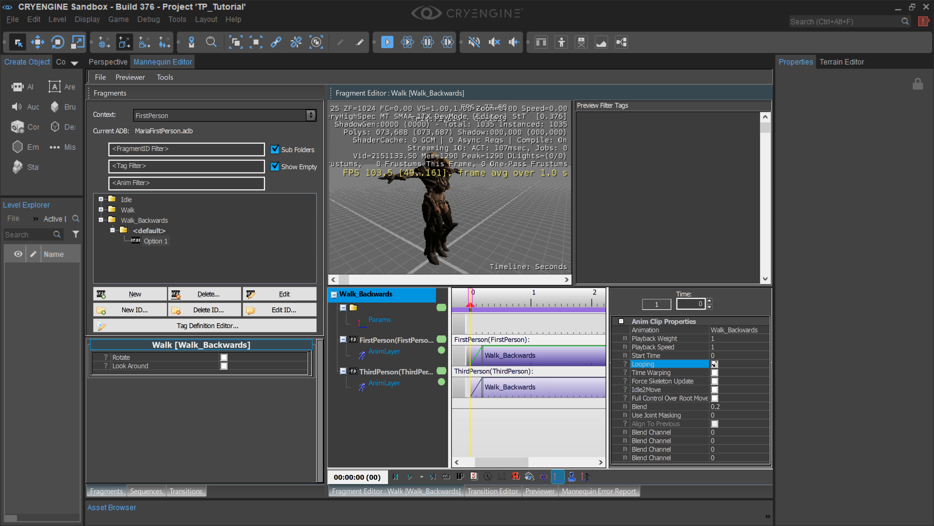
pyautogui.click(362, 381)
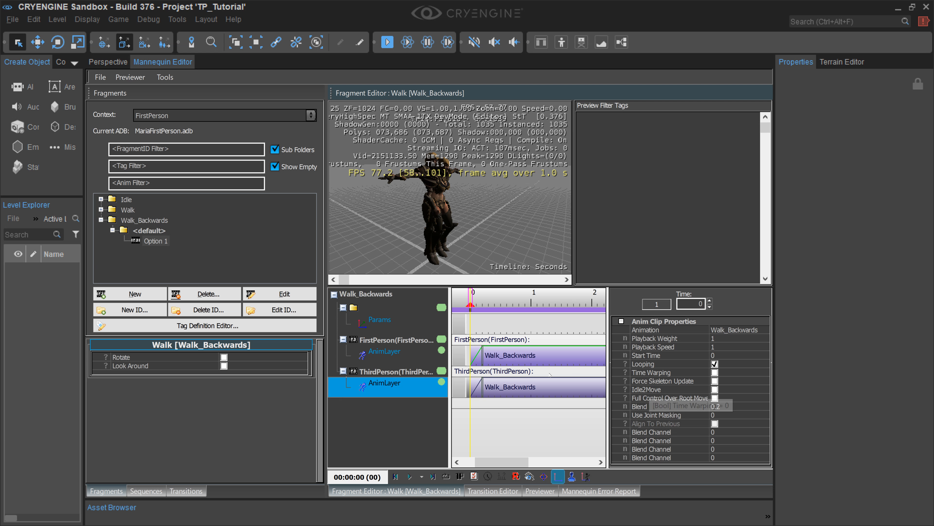
# Step: Enable Looping for the ThirdPerson layer's Walk_Backwards clip, and select the FirstPerson clip to check its Looping setting
pyautogui.click(521, 377)
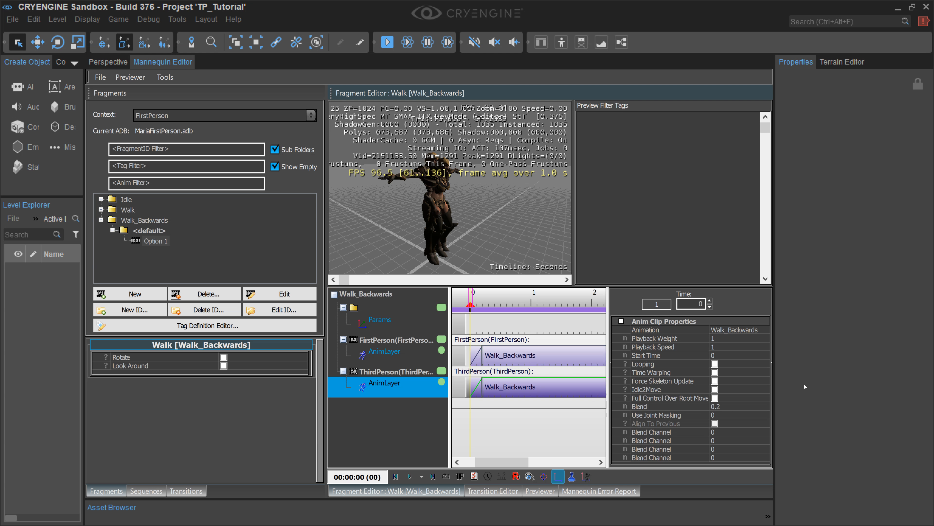
pyautogui.click(714, 364)
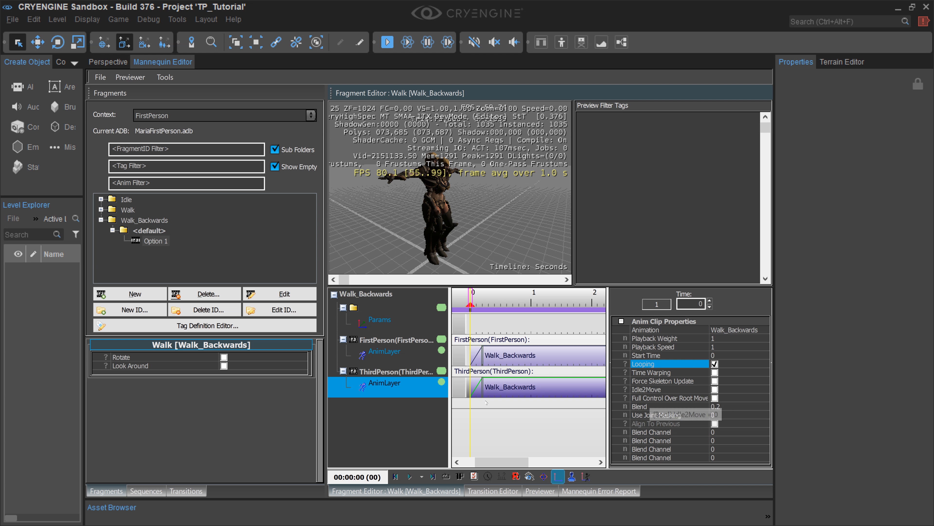
pyautogui.click(411, 355)
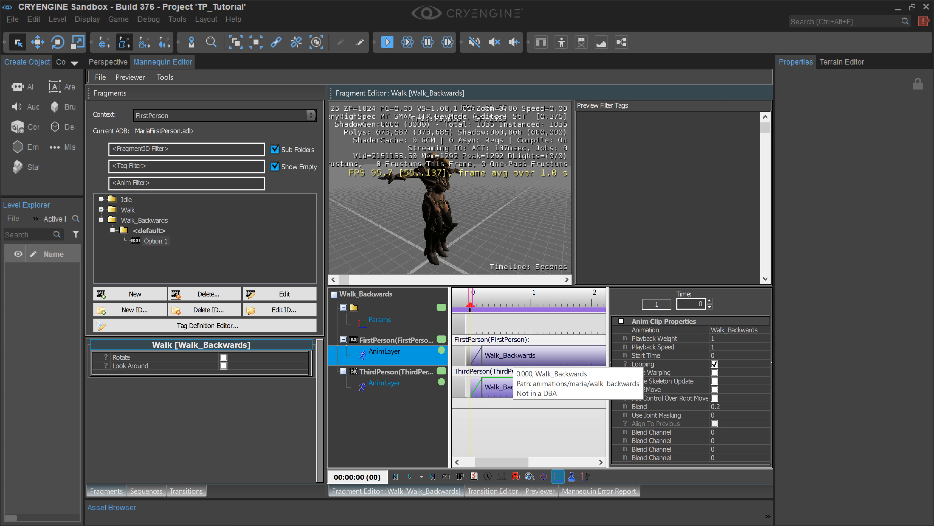
pyautogui.click(501, 350)
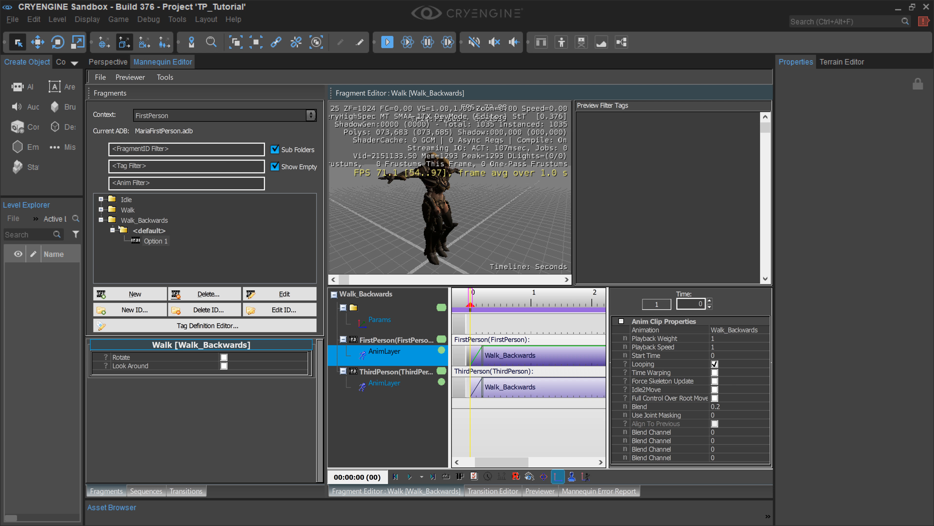
# Step: Create a fragment ID named Jump in MariaFirstPerson.adb with First Person and Third Person enabled as default scopes
pyautogui.click(100, 220)
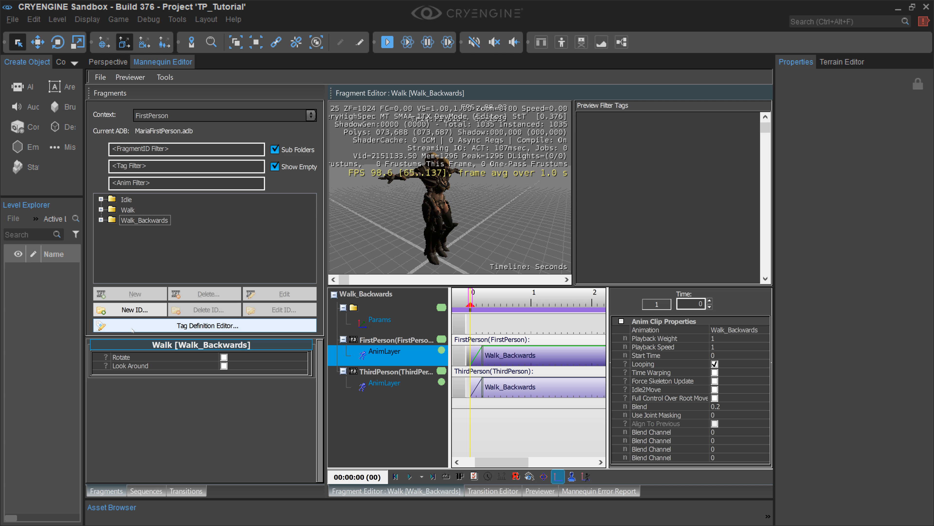
pyautogui.click(136, 310)
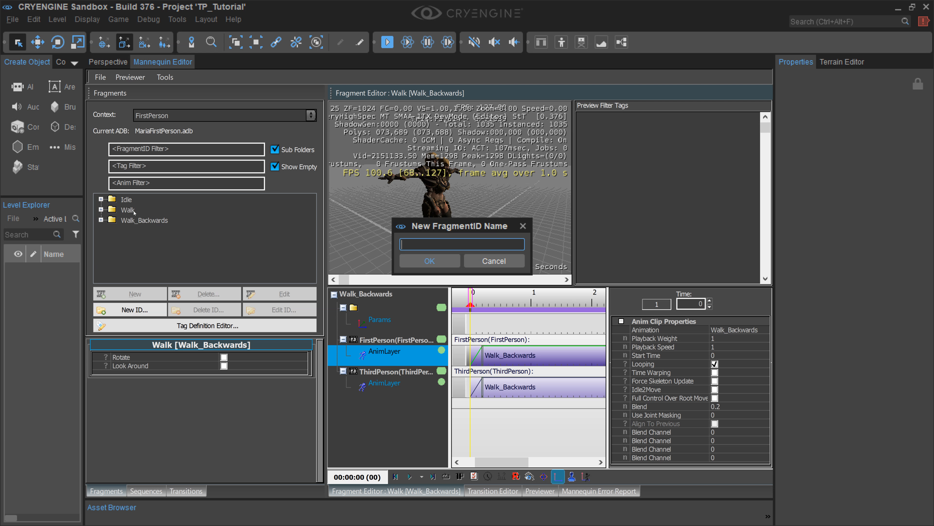
pyautogui.write('Jump')
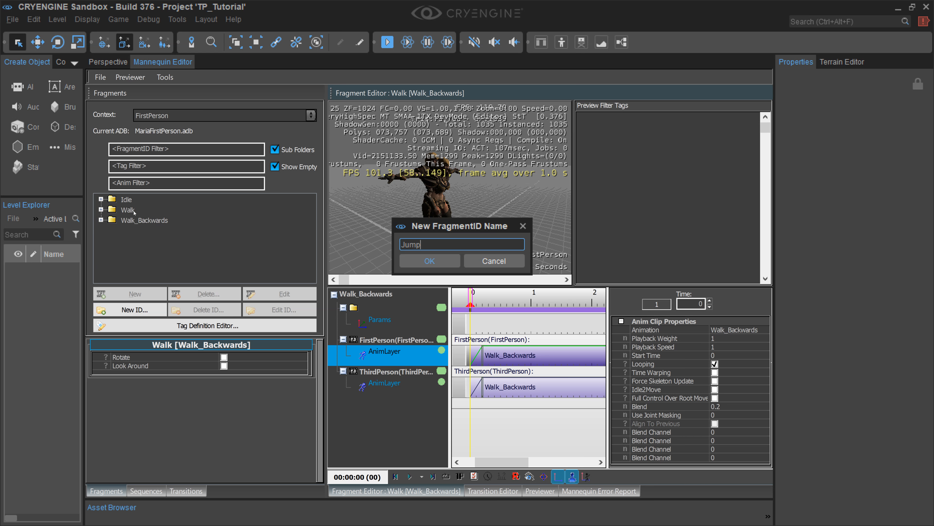
pyautogui.press('Return')
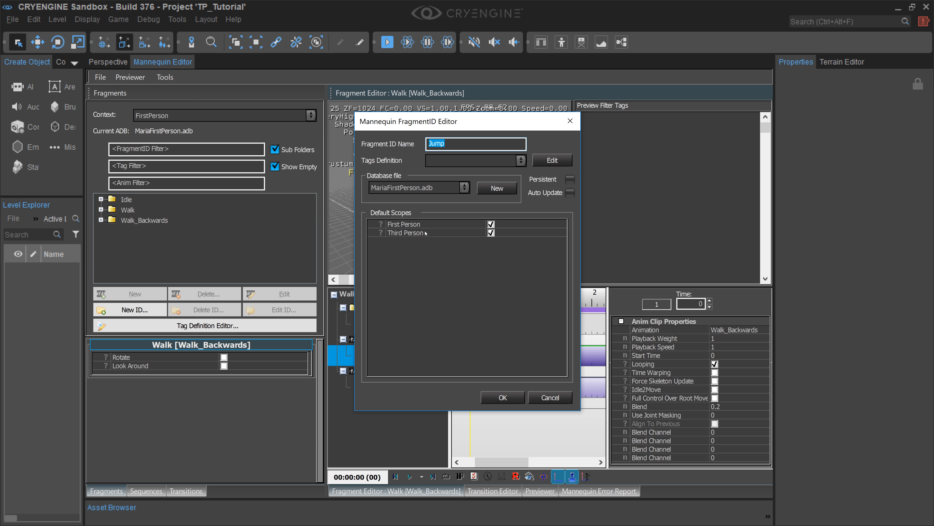
pyautogui.click(501, 397)
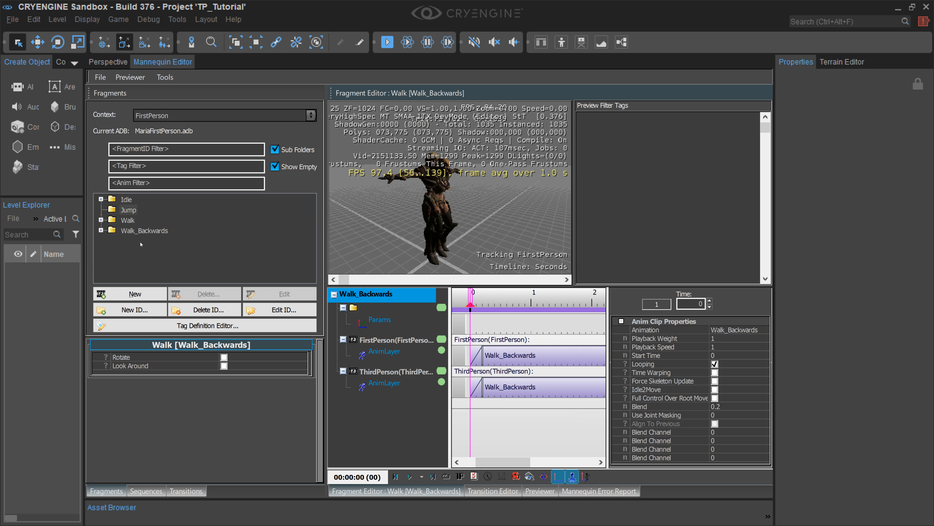
# Step: Add a new default fragment under the Jump ID and select its Option 1
pyautogui.click(133, 210)
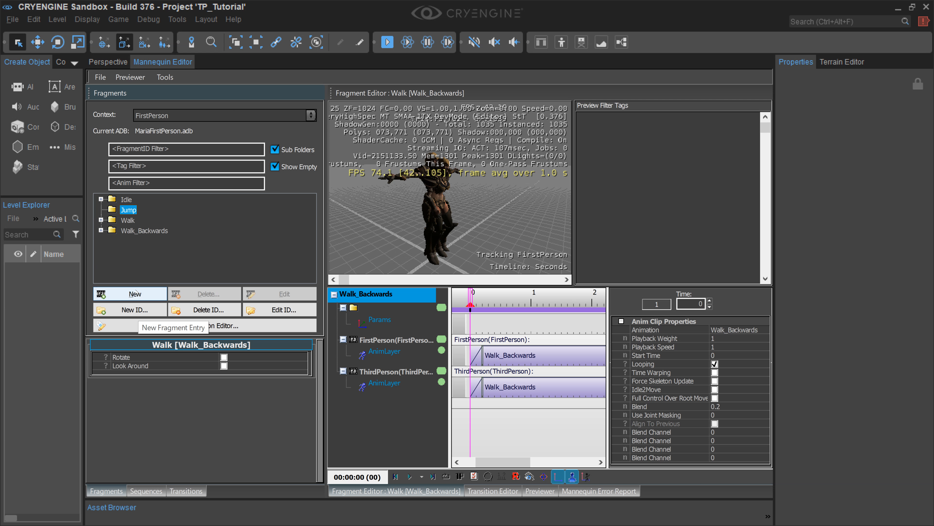
pyautogui.click(138, 293)
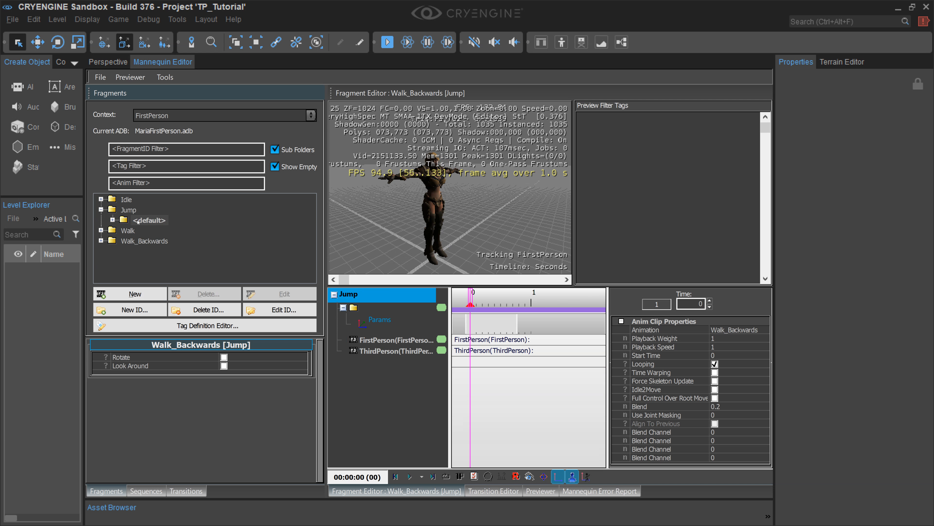
pyautogui.click(112, 220)
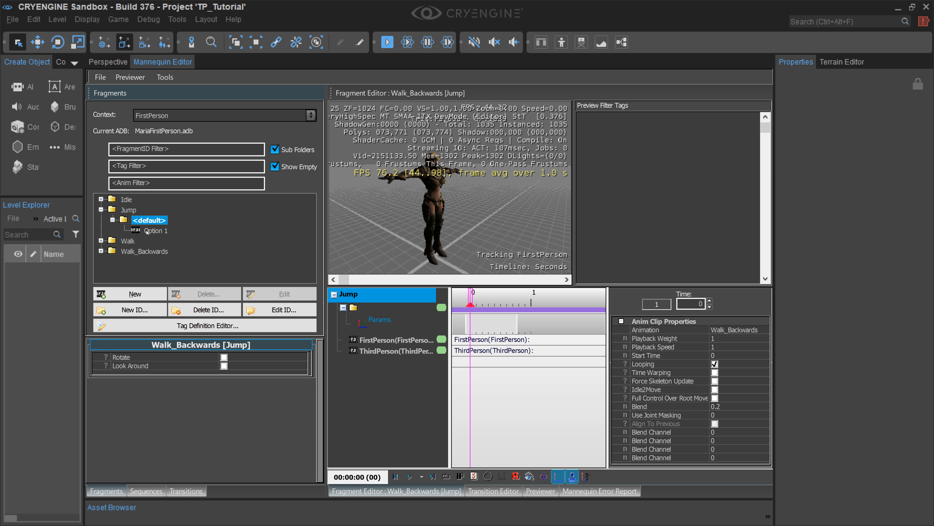
pyautogui.click(147, 231)
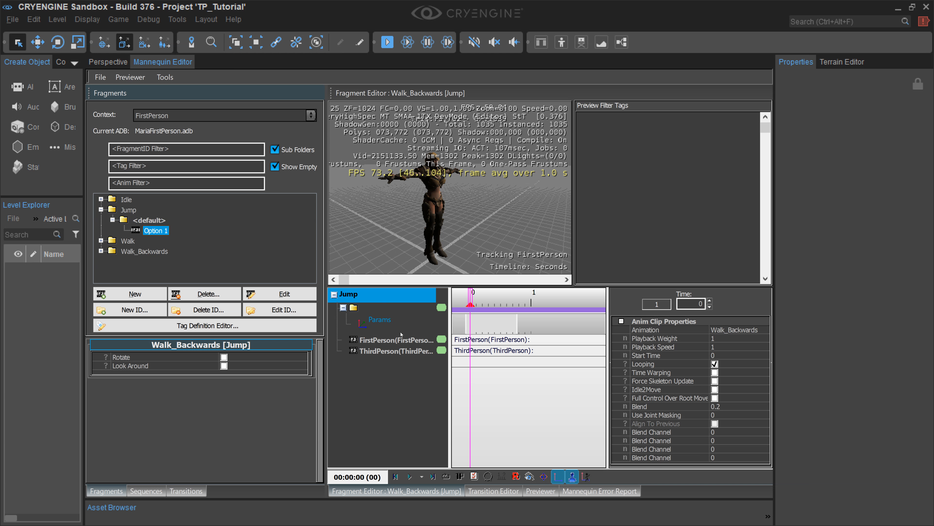
# Step: Add an AnimLayer to both the FirstPerson and ThirdPerson scopes of the Jump fragment
pyautogui.click(401, 341)
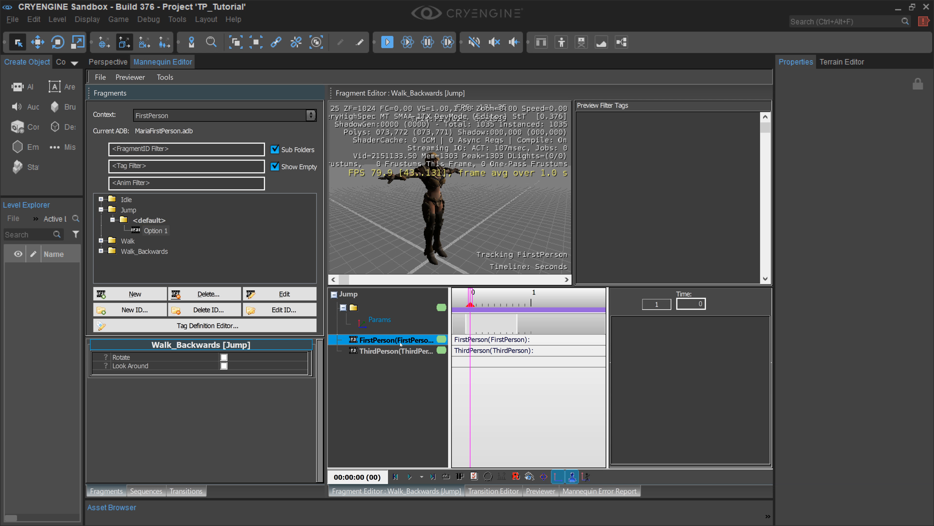
pyautogui.rightClick(401, 343)
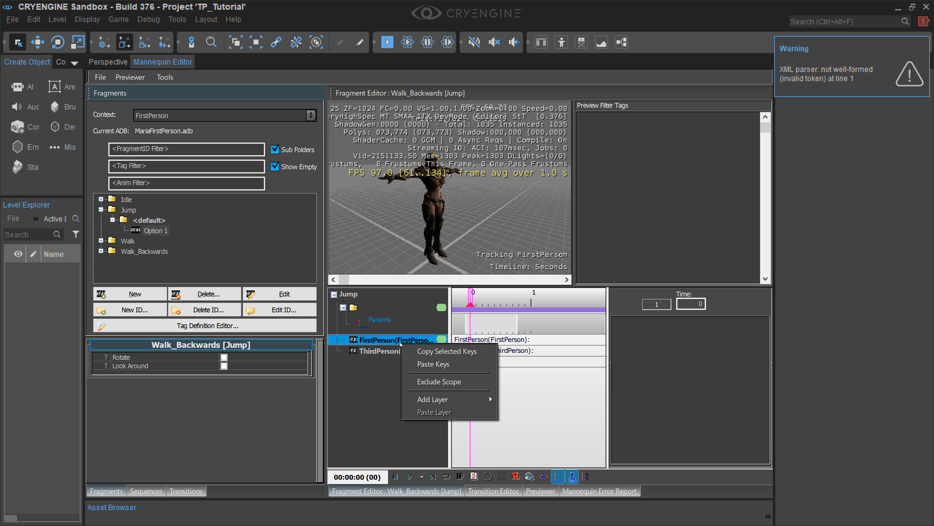
pyautogui.moveTo(479, 400)
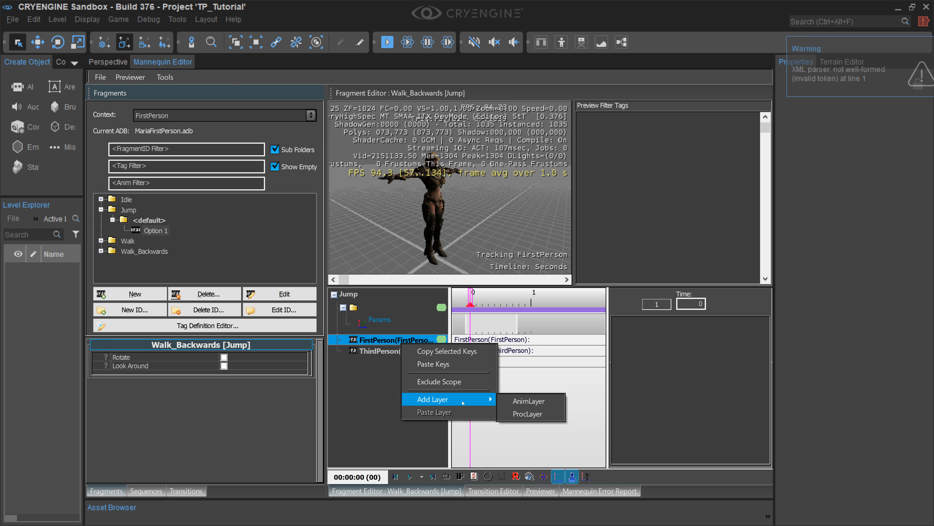
pyautogui.click(525, 401)
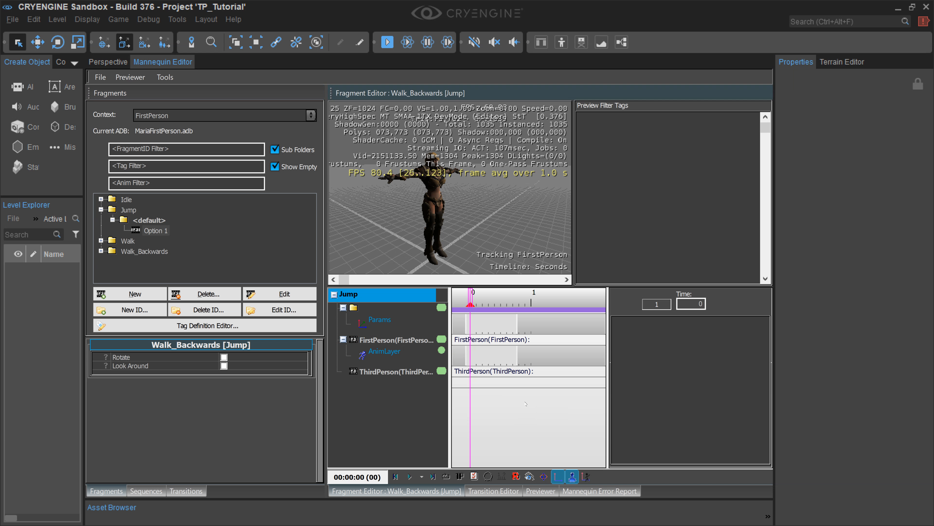
pyautogui.click(408, 372)
pyautogui.rightClick(407, 376)
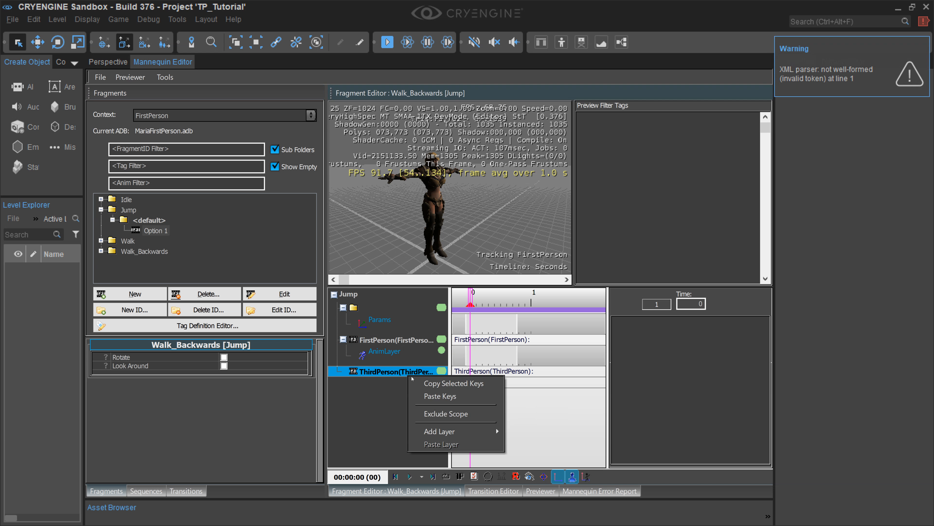
pyautogui.moveTo(457, 428)
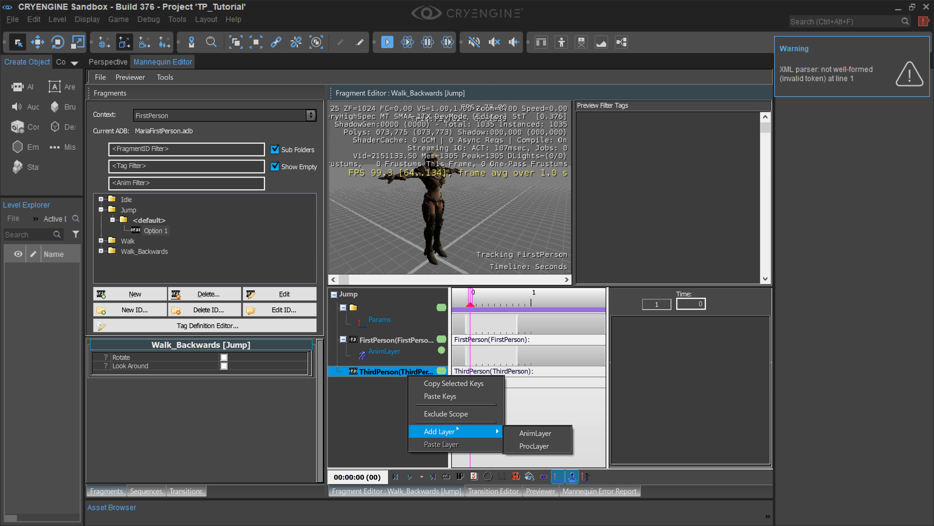
pyautogui.click(537, 436)
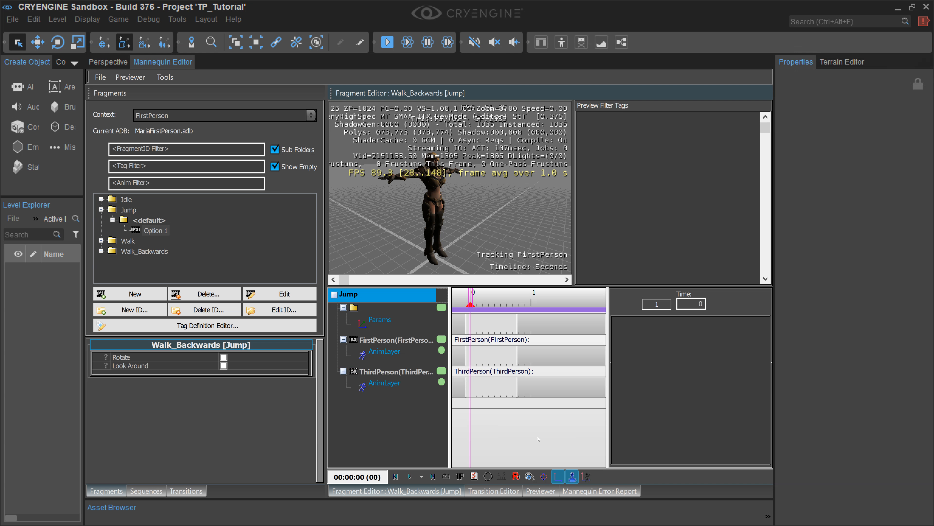
# Step: Add a clip near time 0 on the Jump fragment's FirstPerson layer and assign it the Ju,mp animation
pyautogui.click(398, 351)
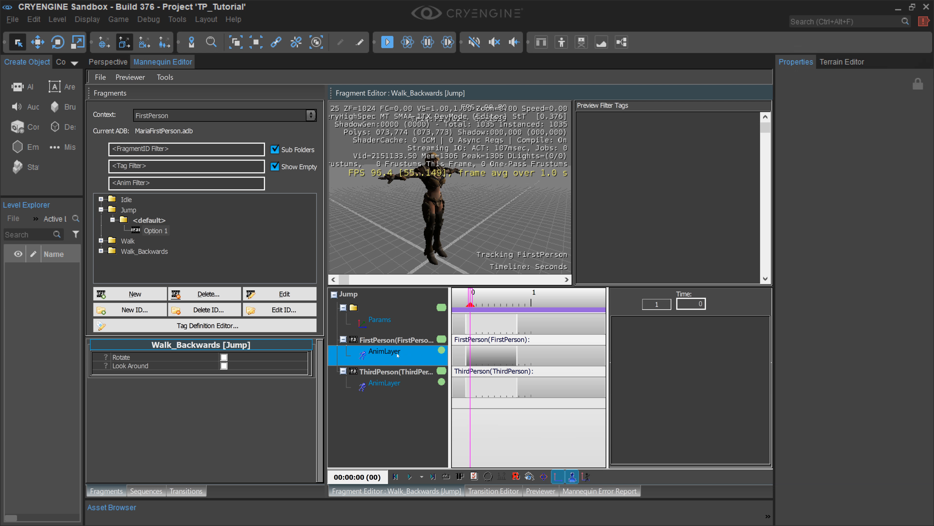
pyautogui.doubleClick(476, 358)
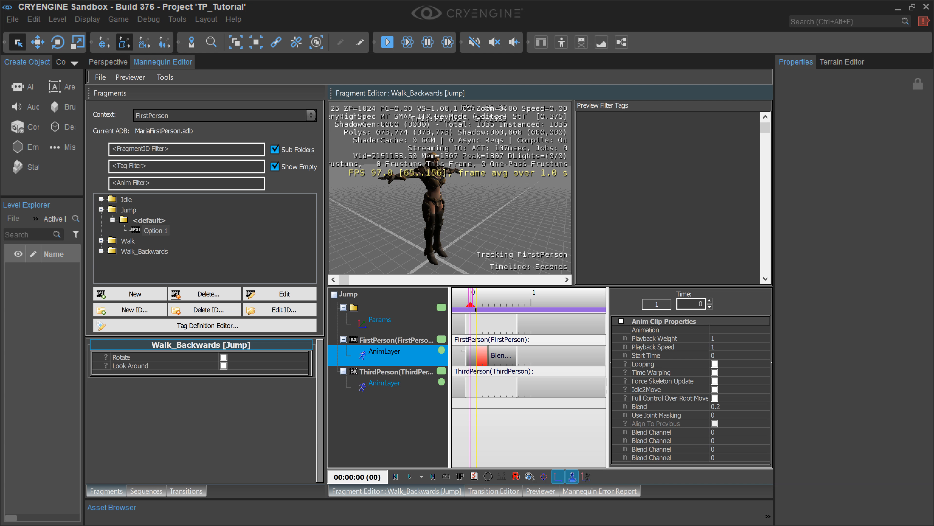
pyautogui.click(737, 330)
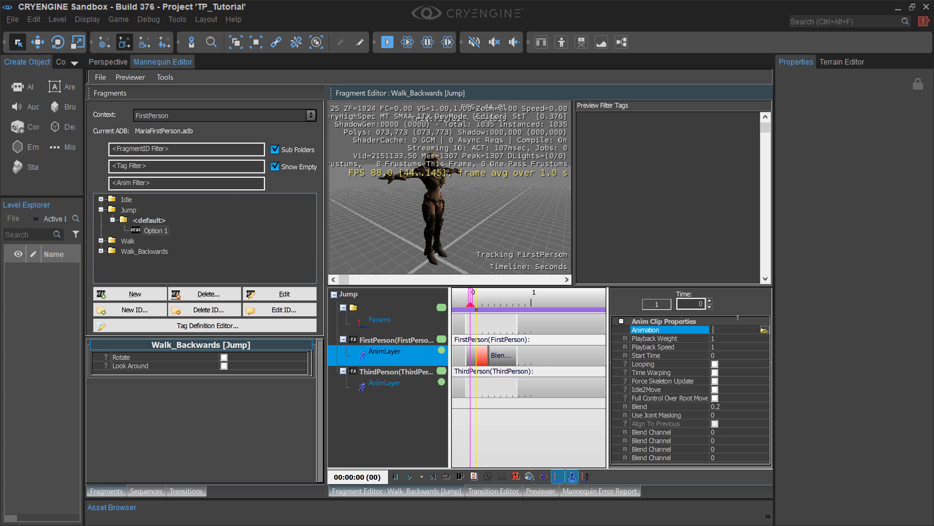
pyautogui.click(764, 331)
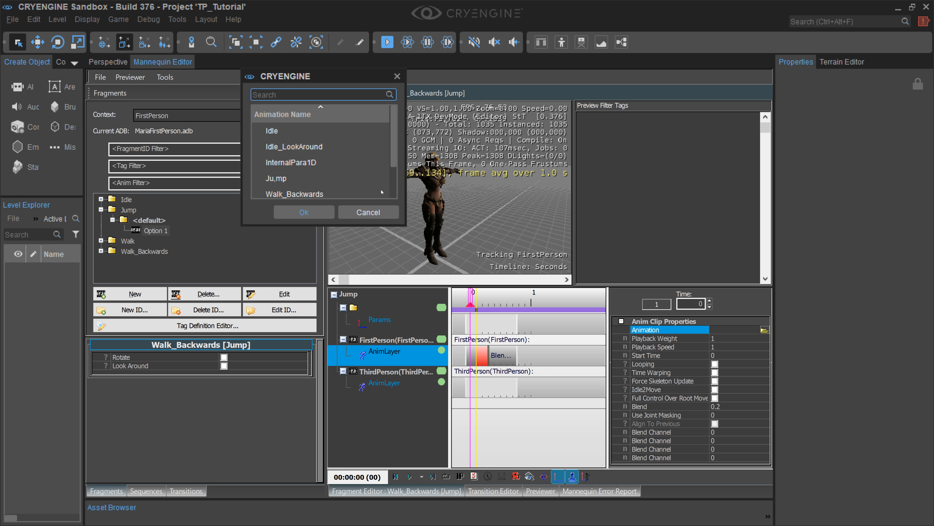
pyautogui.click(392, 146)
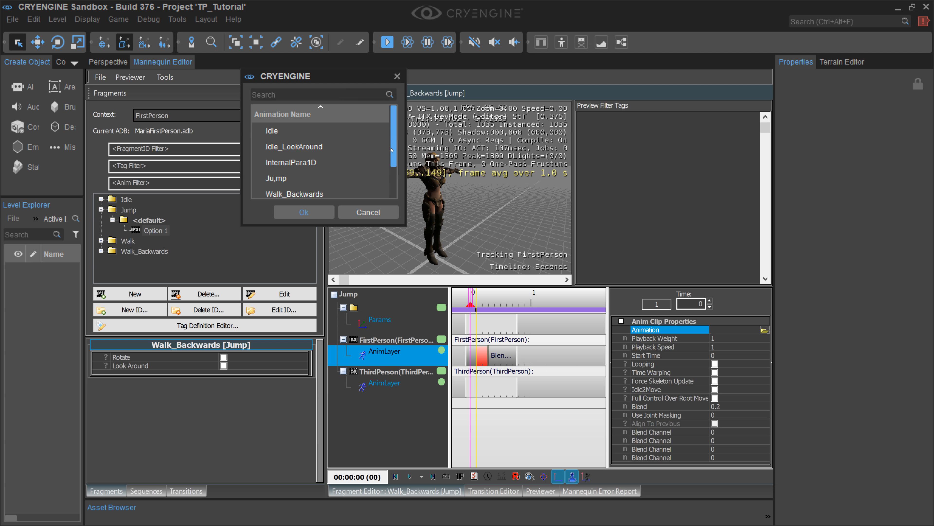
pyautogui.click(279, 178)
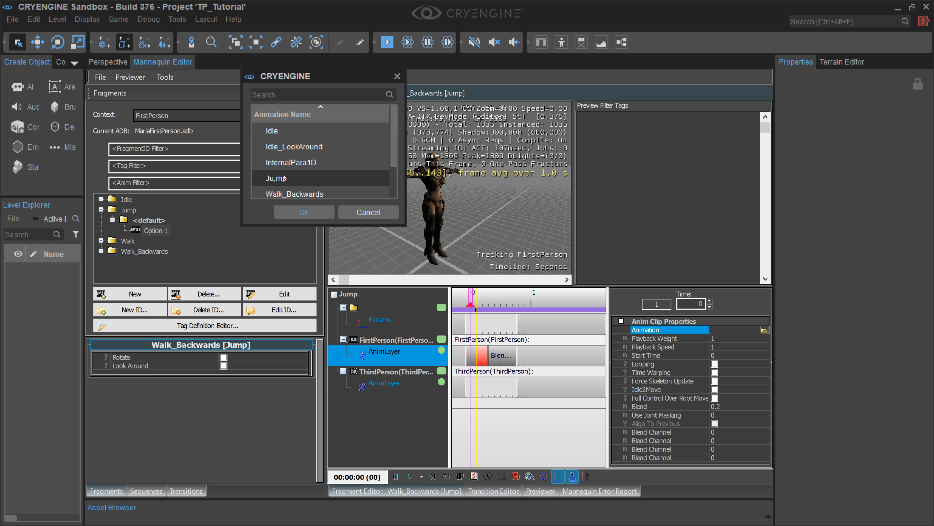
pyautogui.click(297, 213)
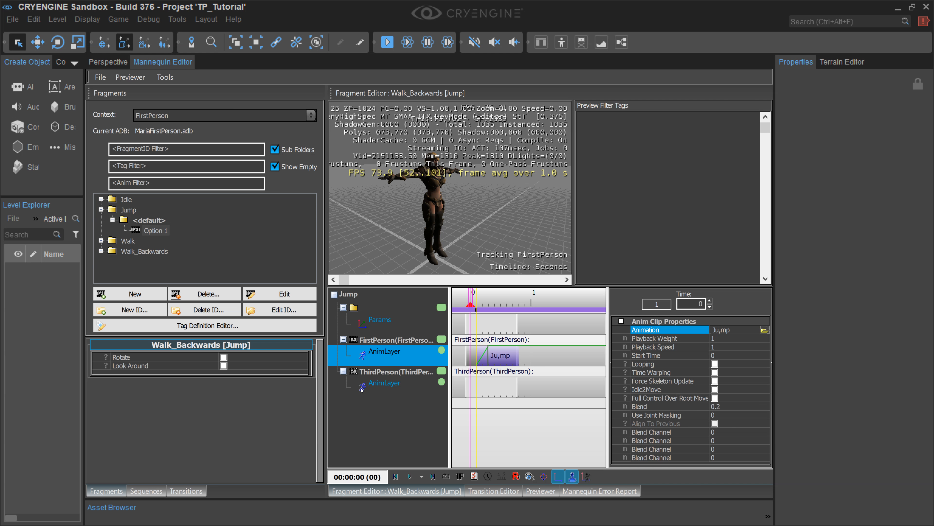
# Step: Add a clip at the start of the Jump fragment's ThirdPerson layer and set its animation to Ju,mp
pyautogui.click(377, 387)
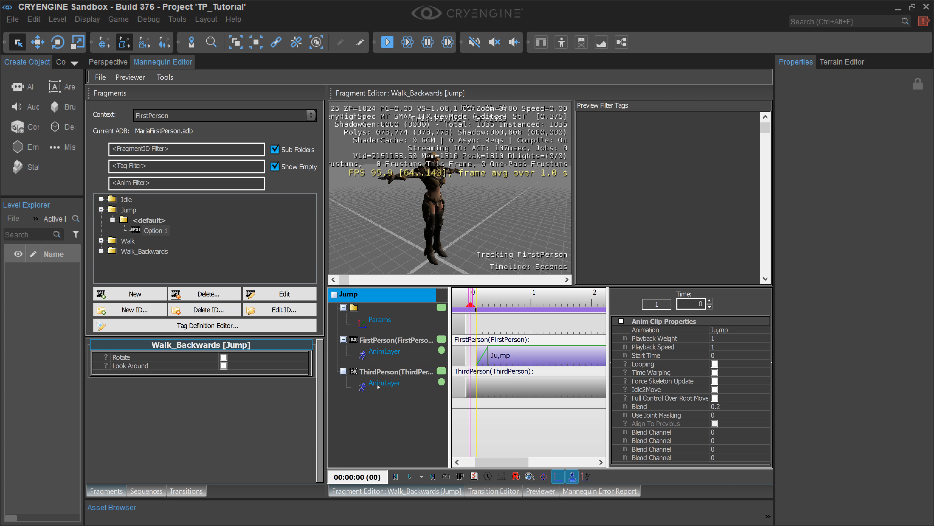
pyautogui.click(391, 384)
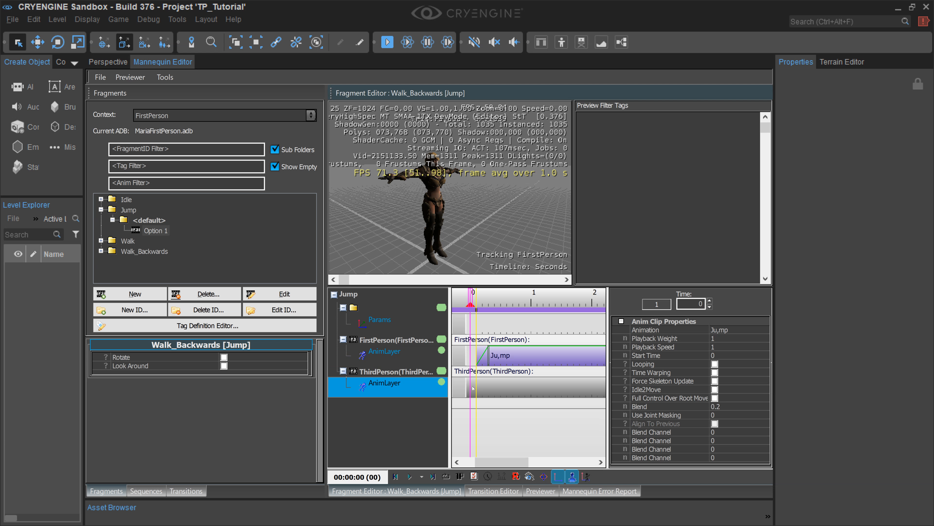
pyautogui.click(473, 387)
pyautogui.doubleClick(474, 387)
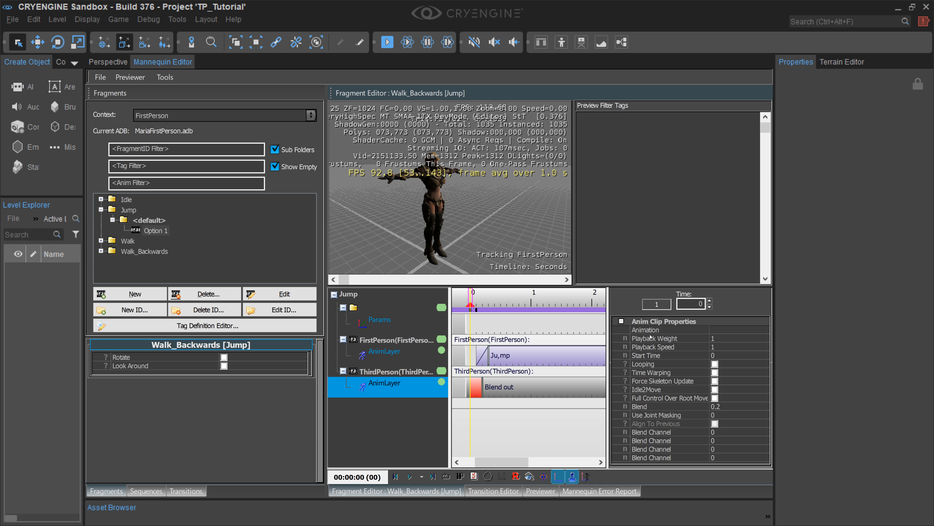
pyautogui.click(758, 328)
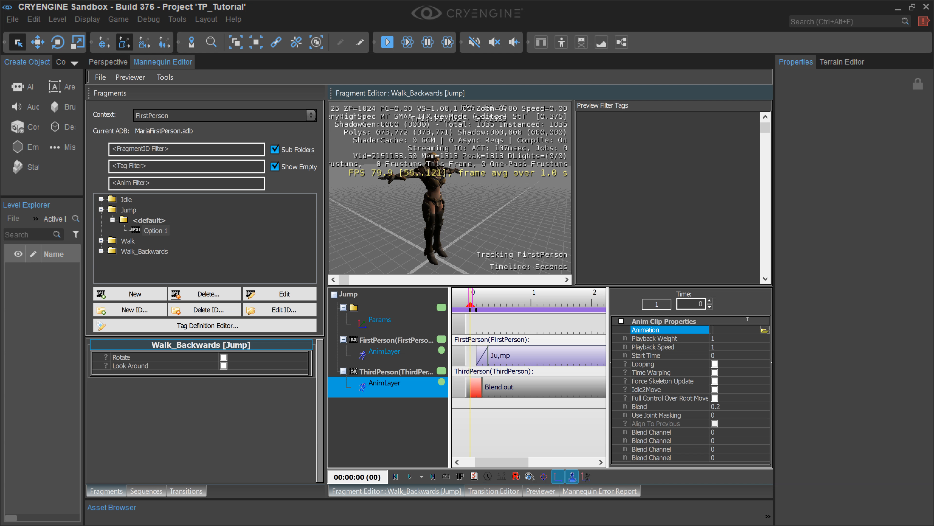
pyautogui.click(763, 330)
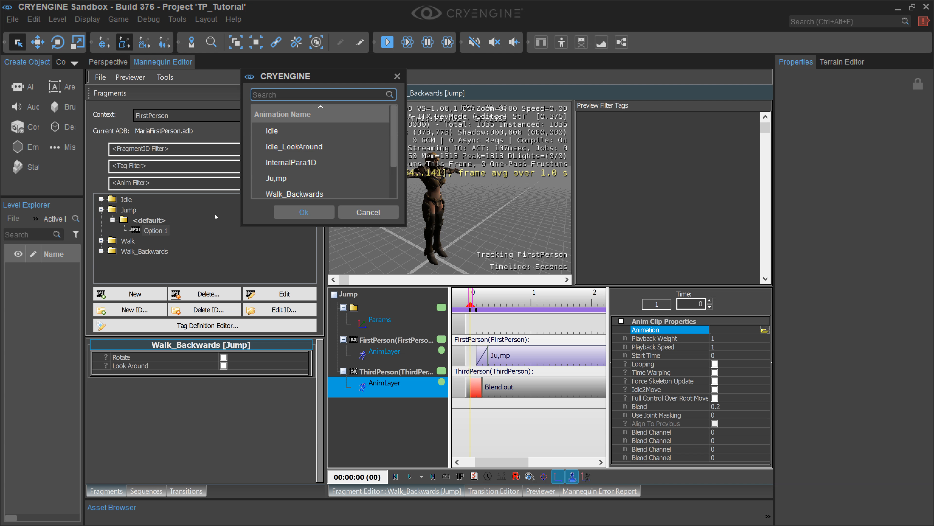
pyautogui.click(280, 178)
pyautogui.click(303, 212)
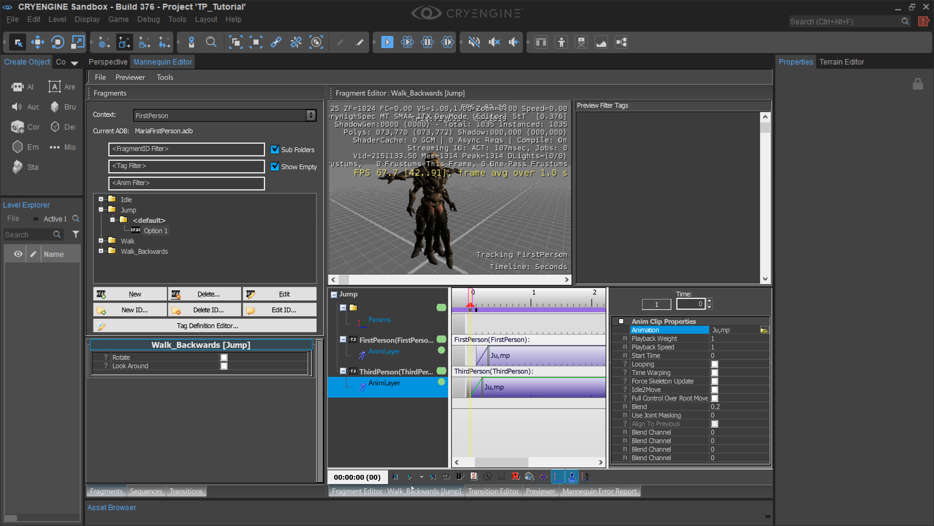
# Step: Play back the Jump fragment in the preview, and collapse the Jump entry in the fragment list
pyautogui.click(410, 476)
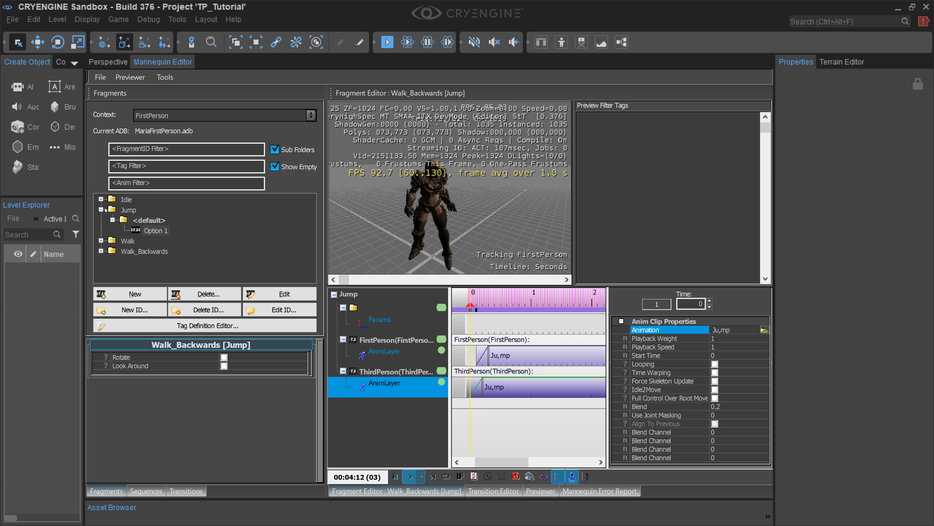
pyautogui.click(101, 209)
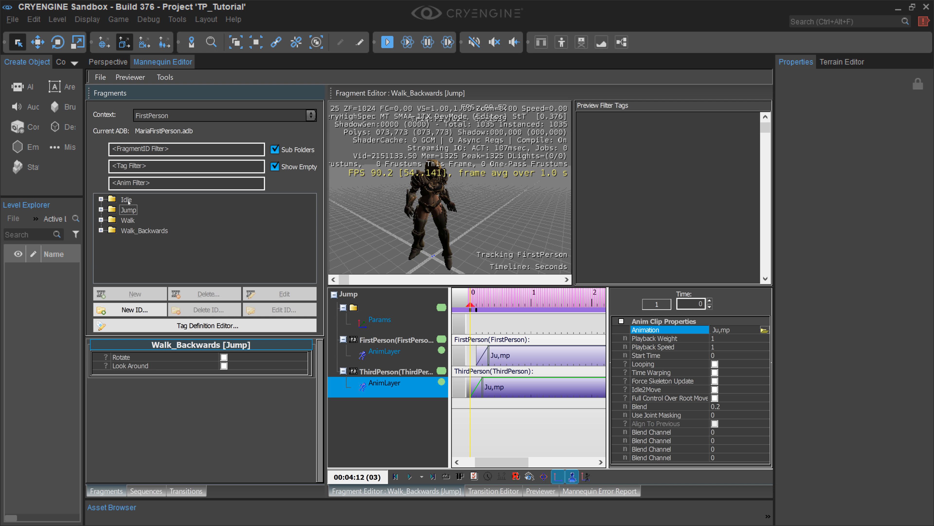
# Step: Expand the Idle fragment in the fragment list and tag the open Jump fragment entry with Look Around
pyautogui.click(127, 199)
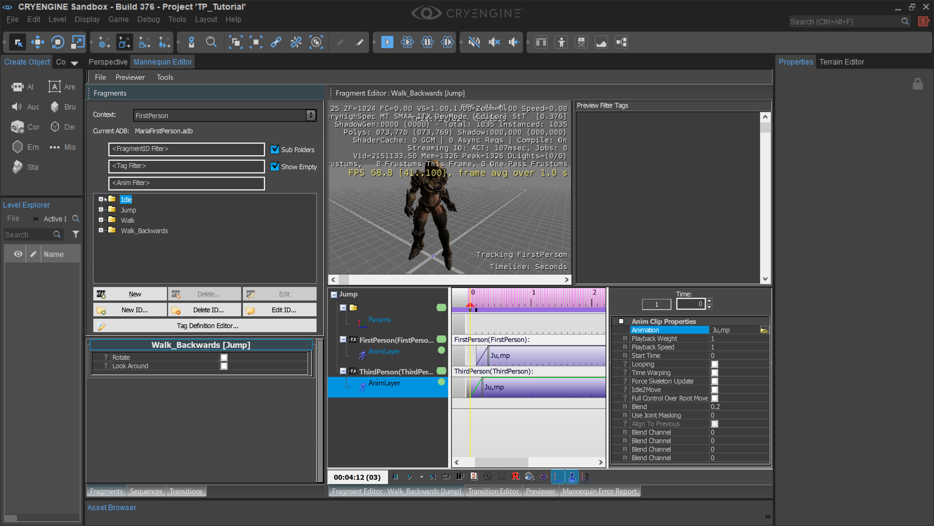
pyautogui.click(102, 199)
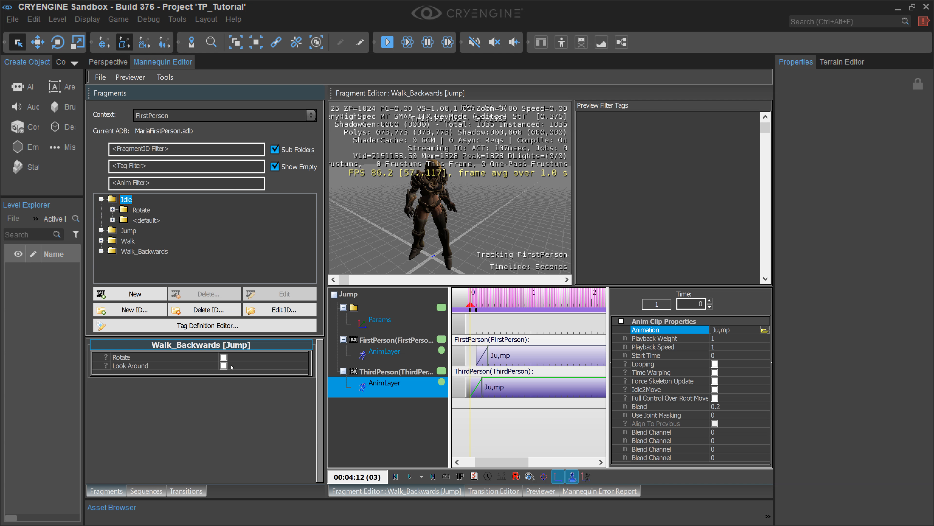
pyautogui.click(224, 365)
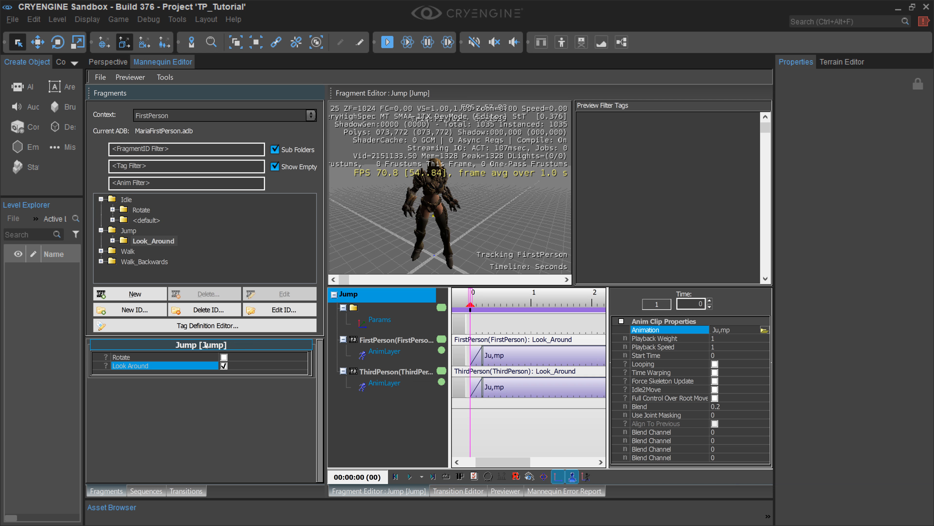
# Step: Create a new untagged default entry under the Jump fragment and select its Option 1
pyautogui.click(146, 241)
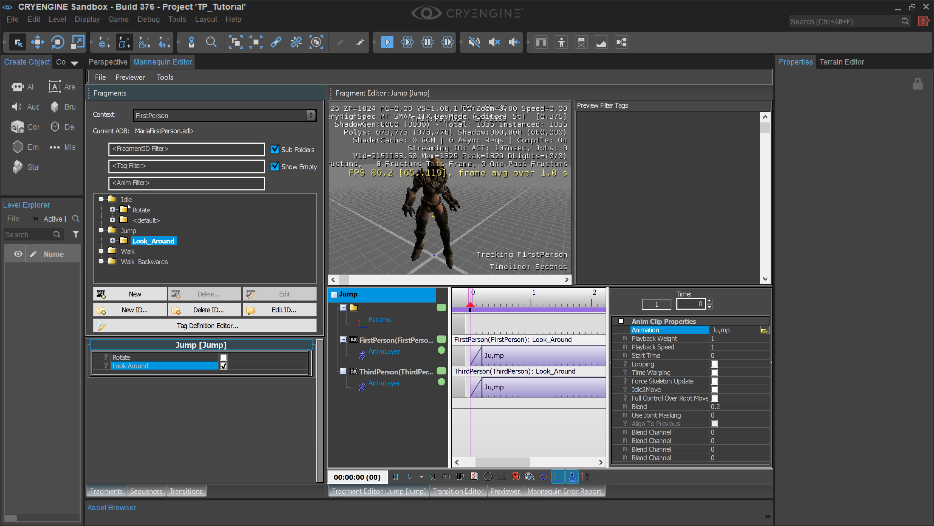
pyautogui.rightClick(152, 240)
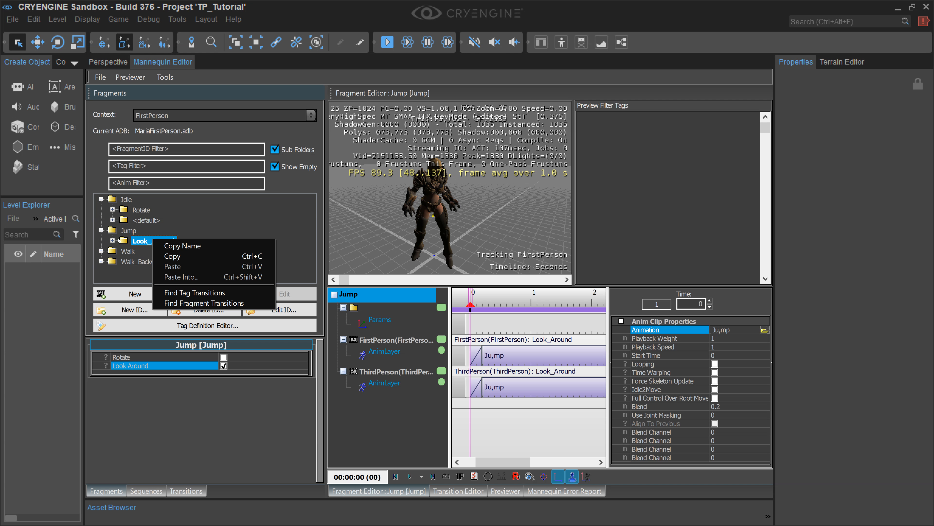
pyautogui.click(127, 230)
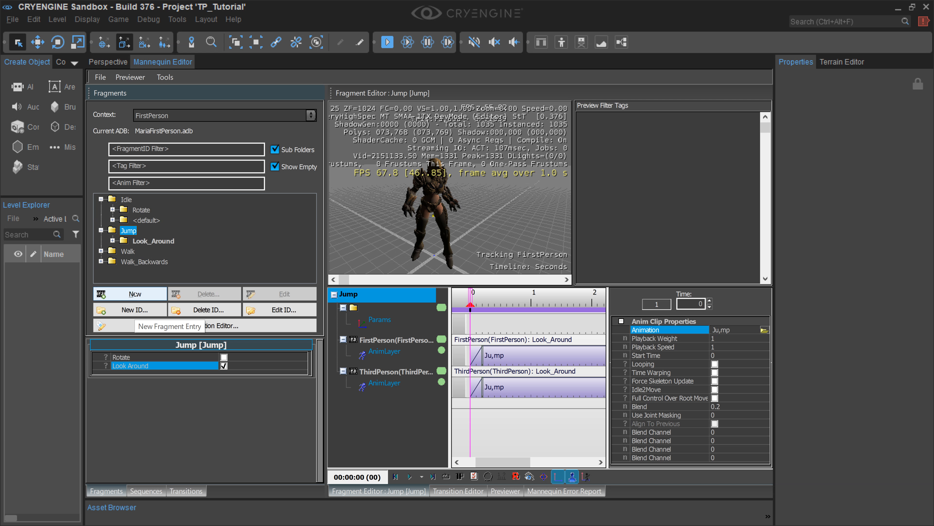
pyautogui.click(134, 293)
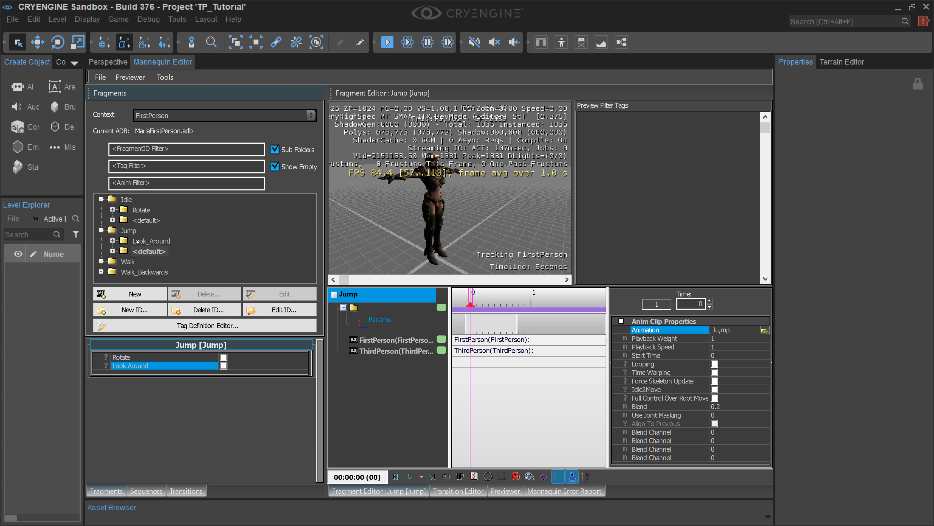
pyautogui.doubleClick(148, 251)
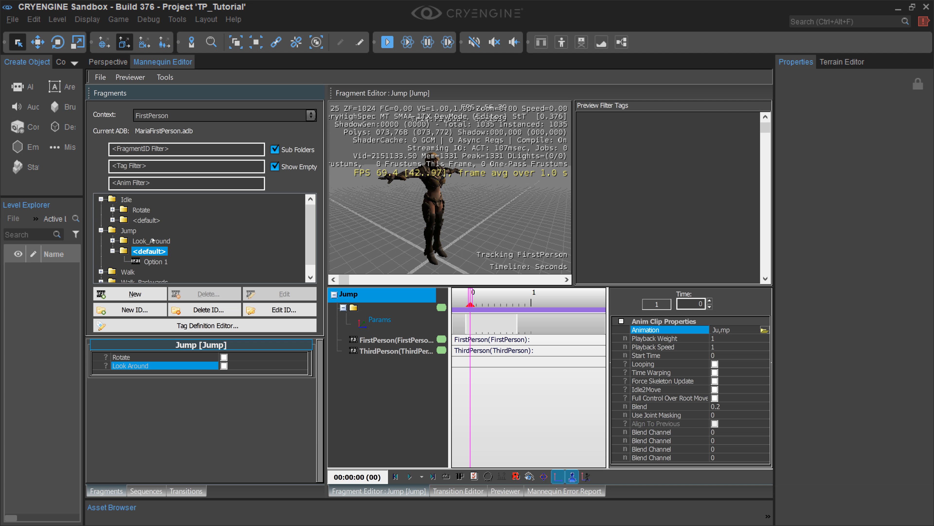
pyautogui.click(156, 262)
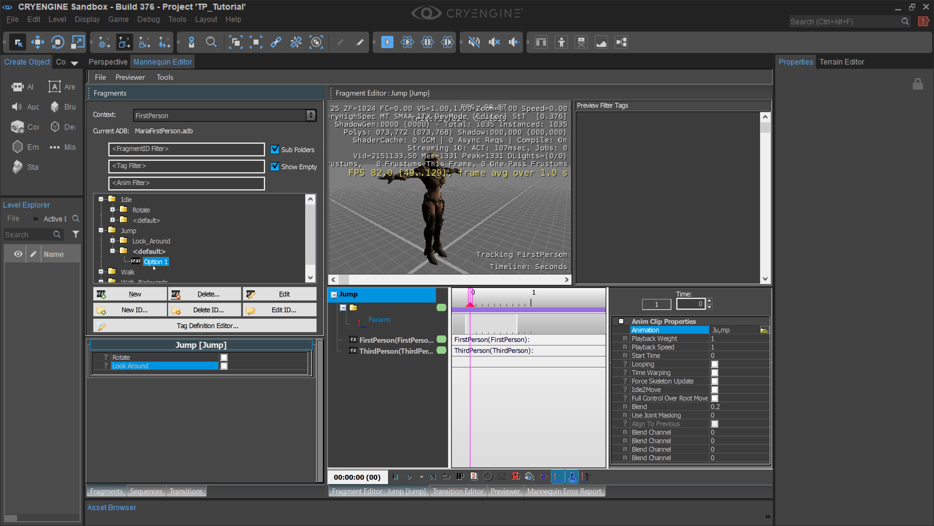
# Step: Add an AnimLayer to both the FirstPerson and ThirdPerson scopes of Jump's default entry
pyautogui.click(395, 340)
pyautogui.rightClick(395, 343)
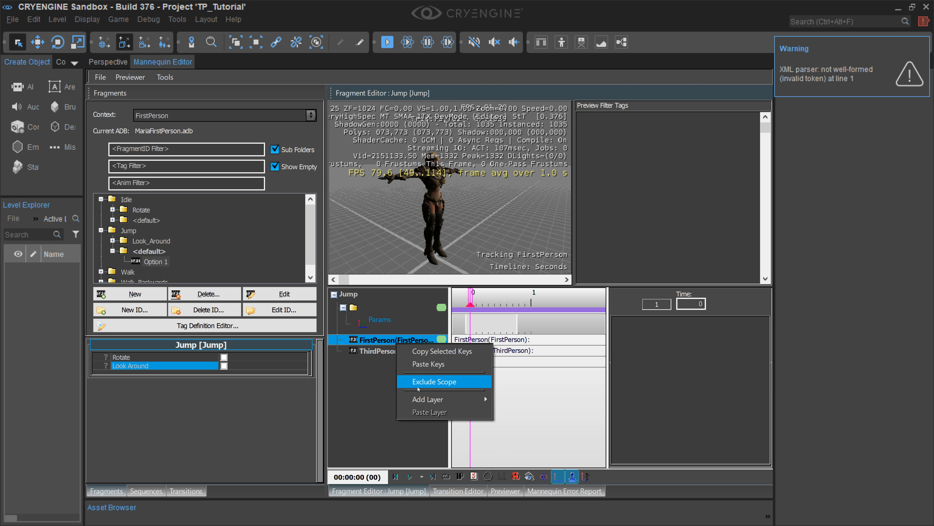
pyautogui.moveTo(452, 399)
pyautogui.click(515, 401)
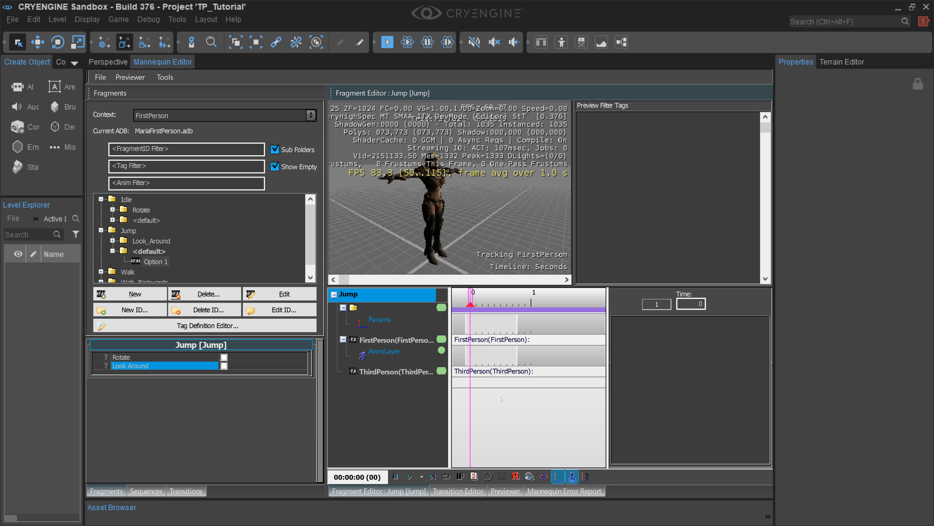
pyautogui.rightClick(406, 375)
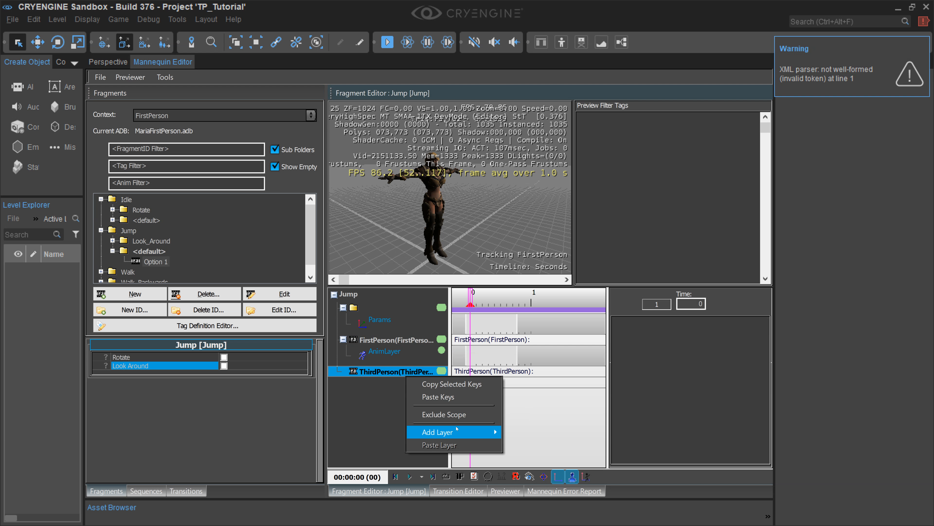
pyautogui.moveTo(456, 432)
pyautogui.click(528, 434)
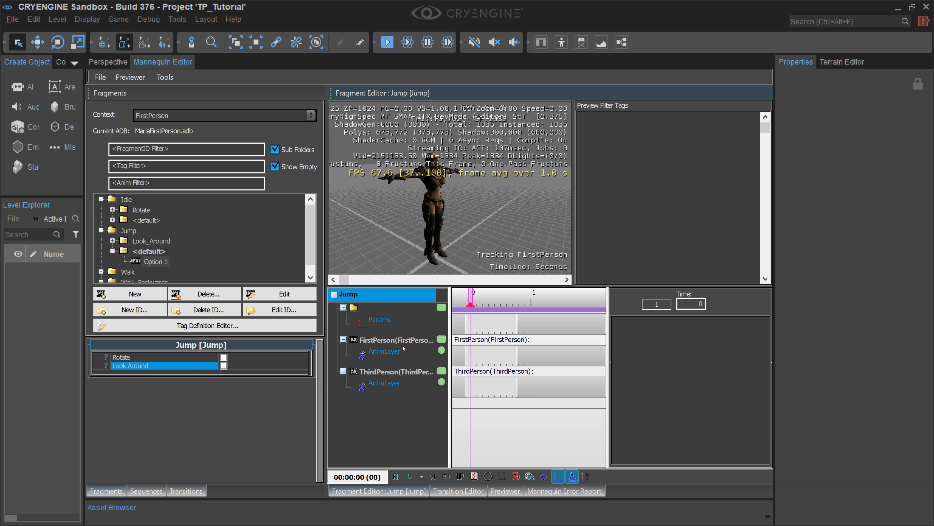
# Step: Add a clip at time 0 on the default Jump entry's FirstPerson layer and assign it the Ju,mp animation
pyautogui.click(421, 349)
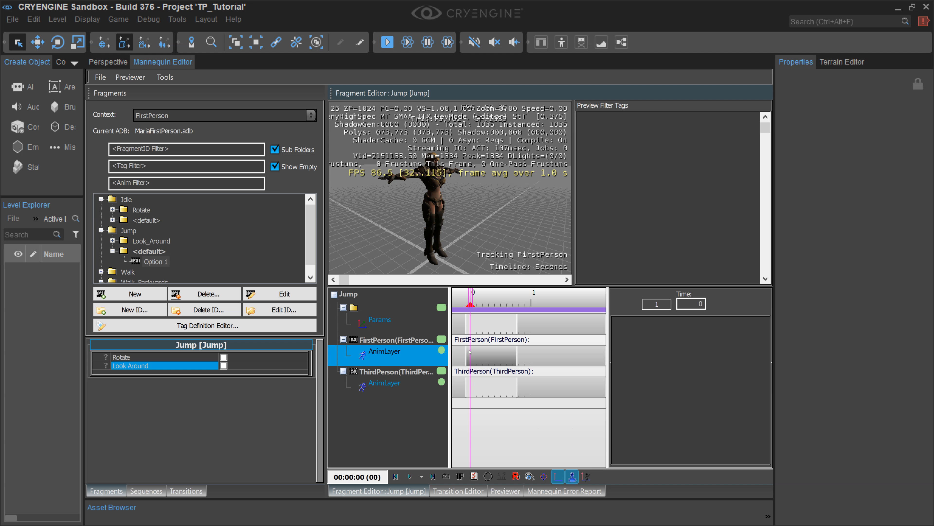
pyautogui.doubleClick(470, 352)
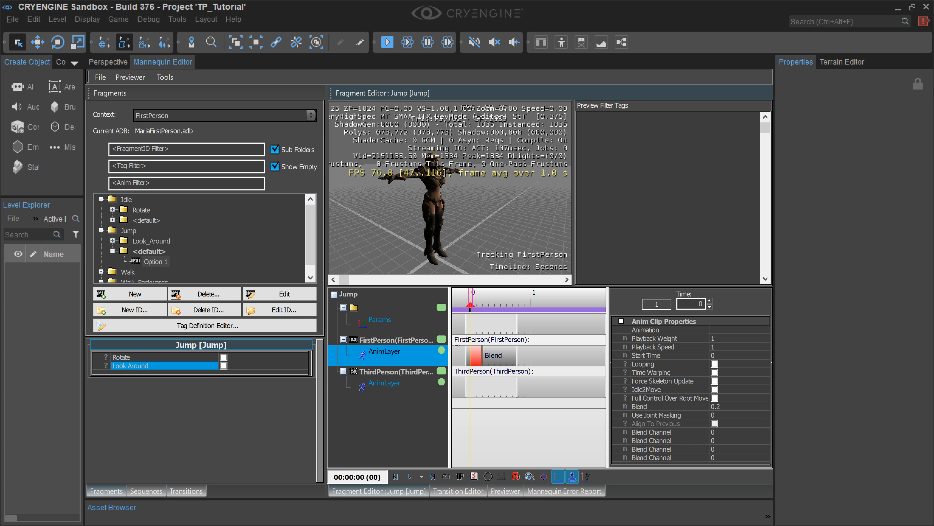
pyautogui.click(743, 331)
pyautogui.click(764, 330)
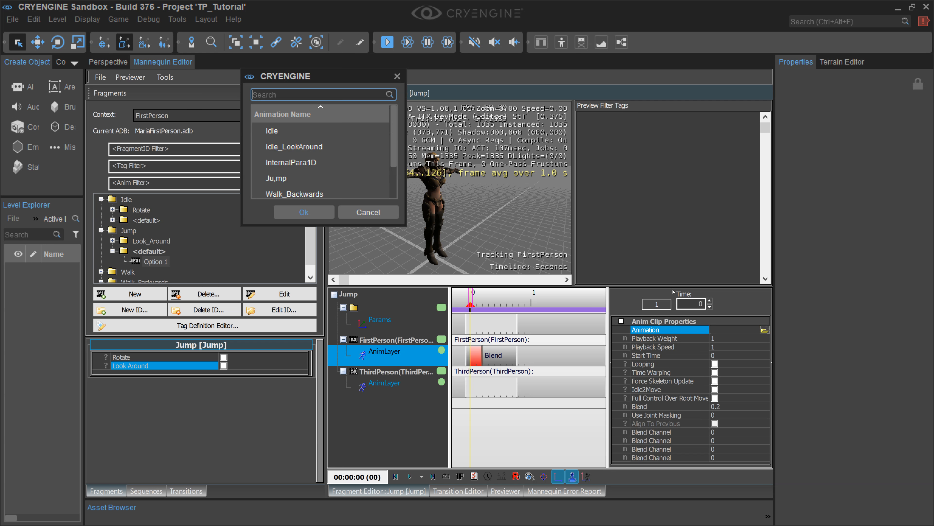
pyautogui.click(290, 178)
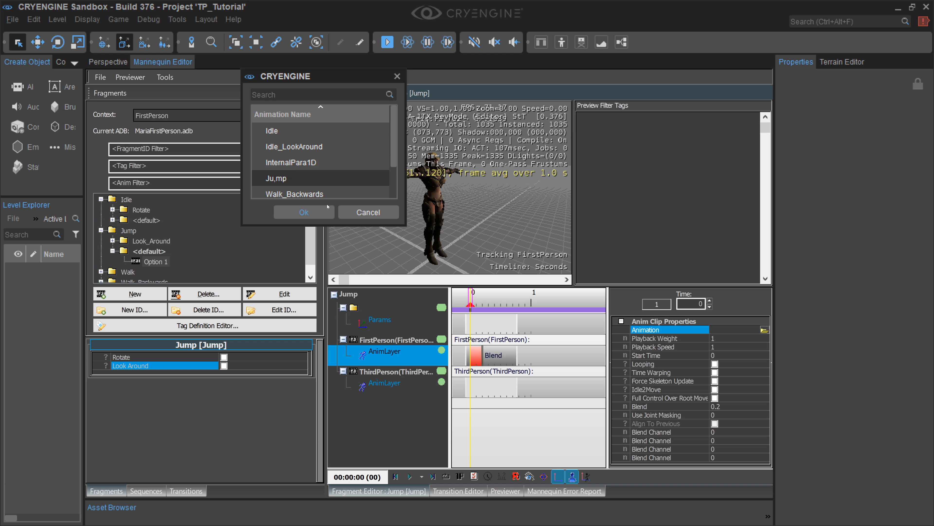
pyautogui.click(317, 212)
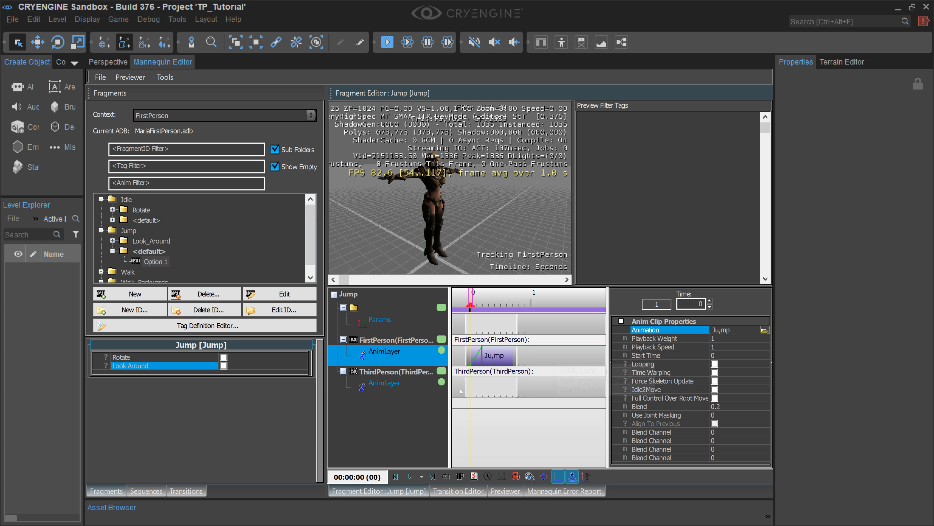
# Step: Add a clip at time 0 on the default Jump entry's ThirdPerson layer and set its animation to Ju,mp
pyautogui.click(473, 391)
pyautogui.click(400, 385)
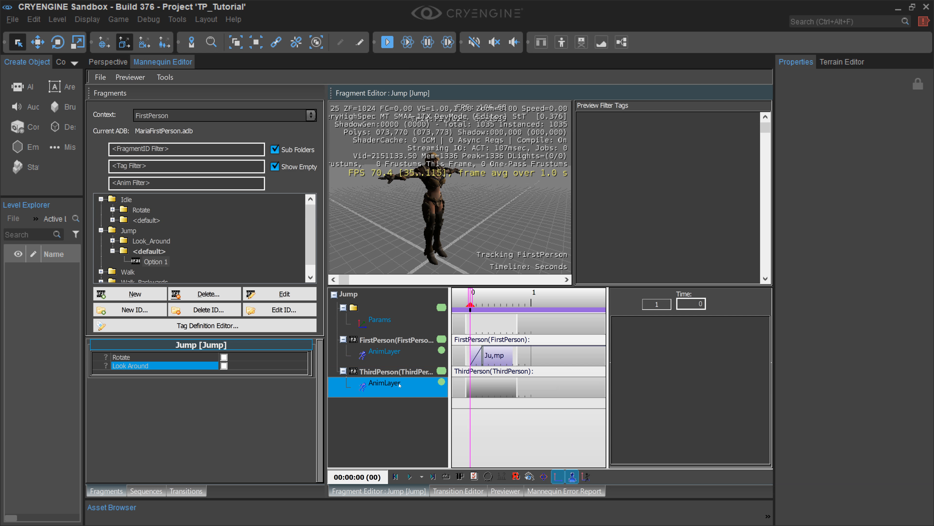
pyautogui.doubleClick(469, 389)
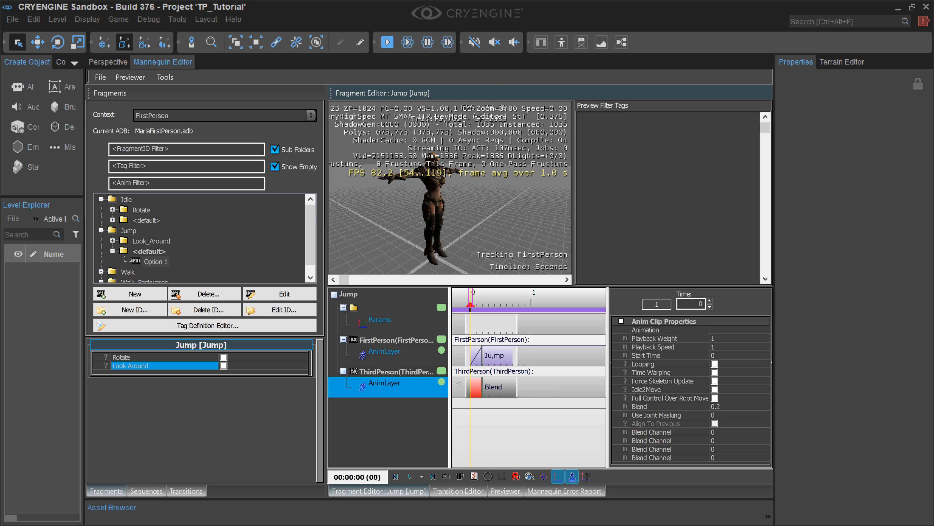
pyautogui.click(744, 329)
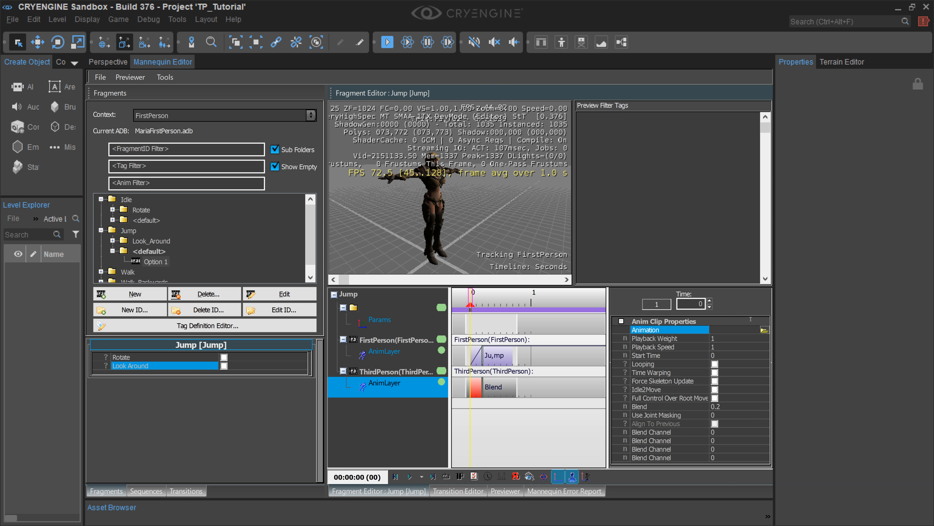
pyautogui.click(763, 331)
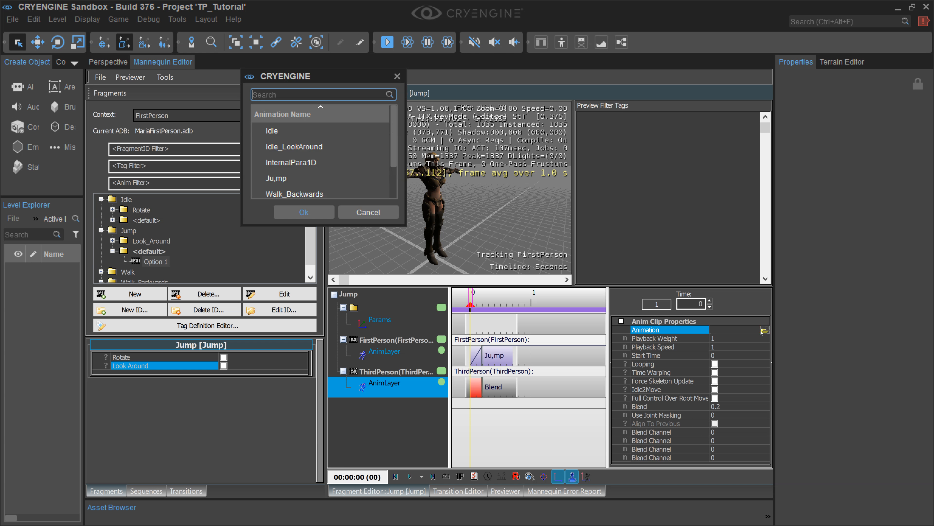
pyautogui.click(308, 177)
pyautogui.click(304, 212)
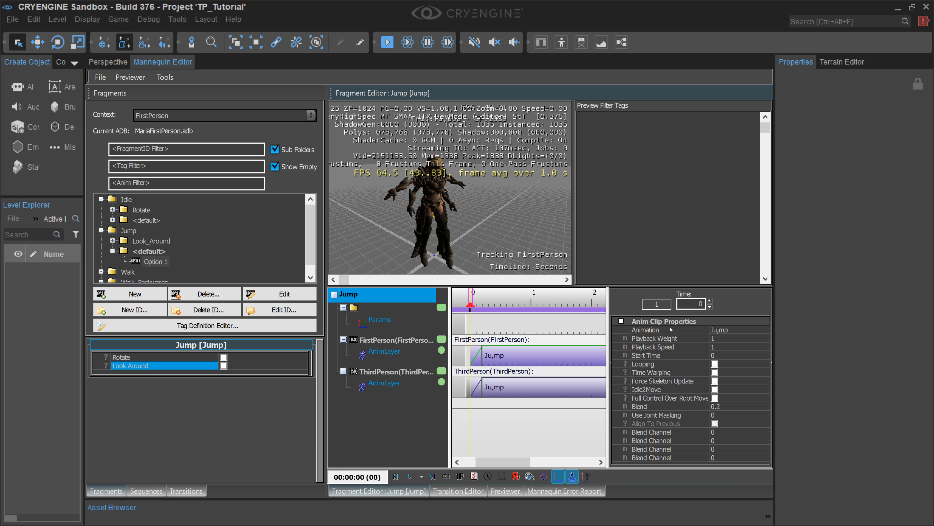
pyautogui.click(552, 386)
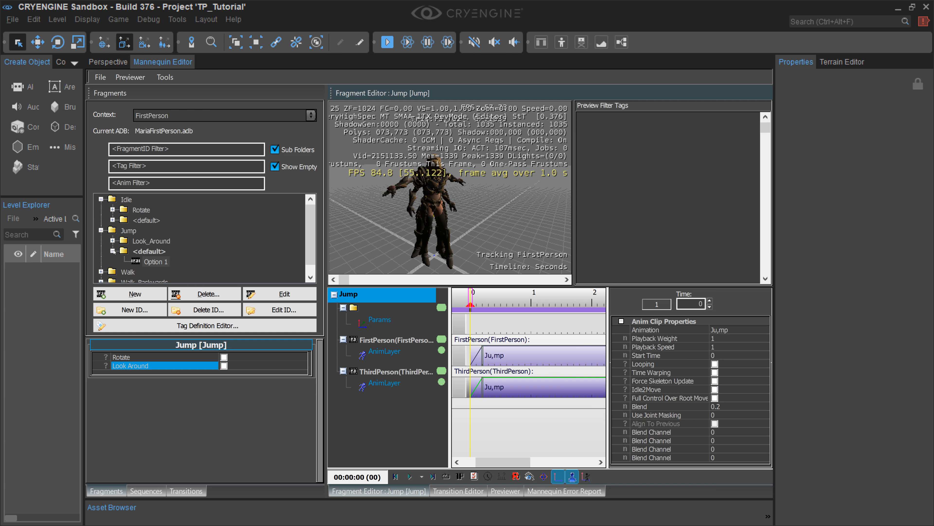
# Step: Collapse Jump's default entry and open Option 1 of its Look_Around entry for editing
pyautogui.click(113, 251)
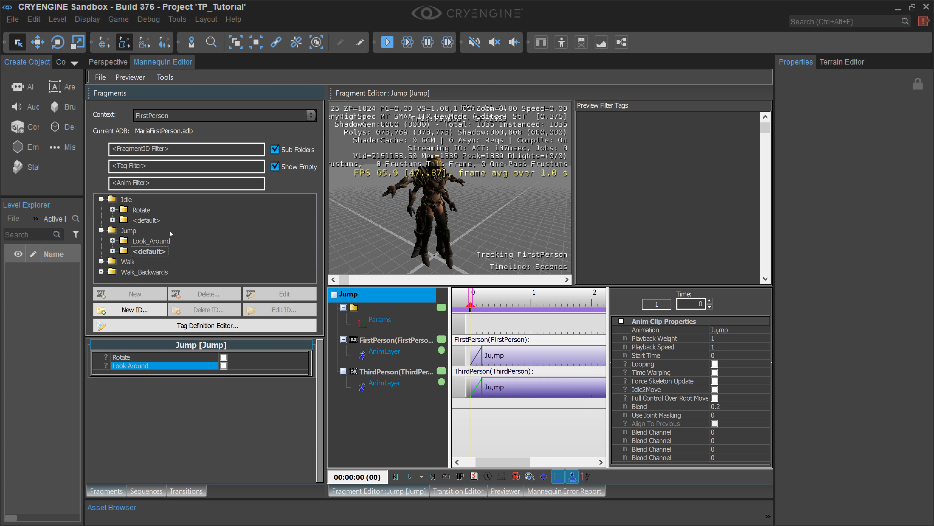
pyautogui.click(113, 242)
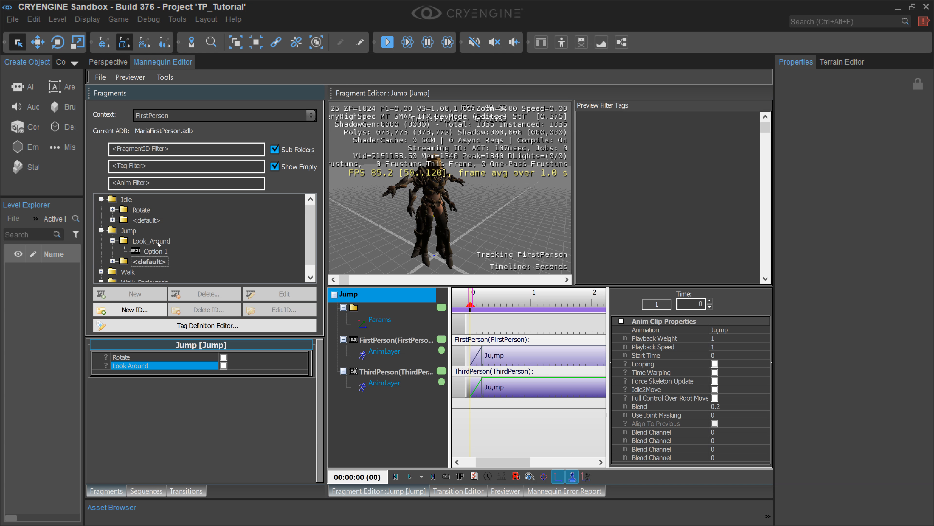
pyautogui.click(158, 243)
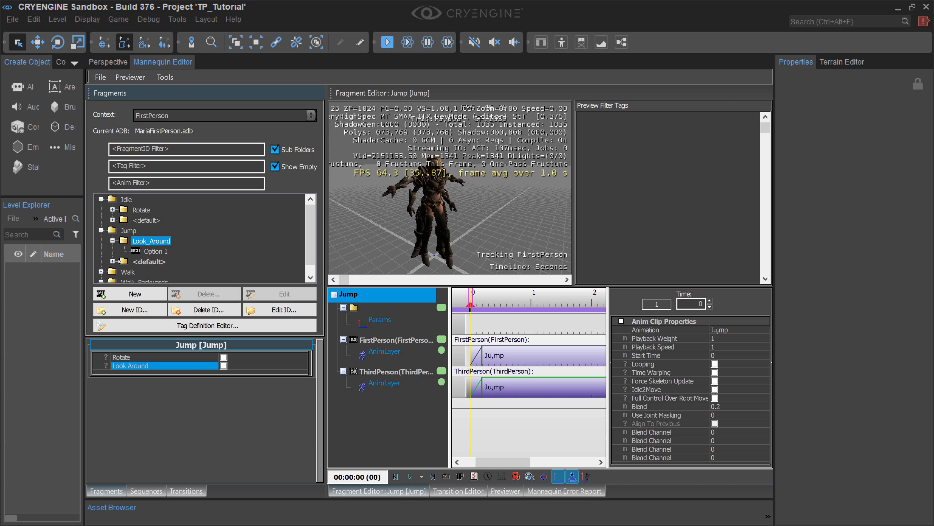
pyautogui.click(157, 252)
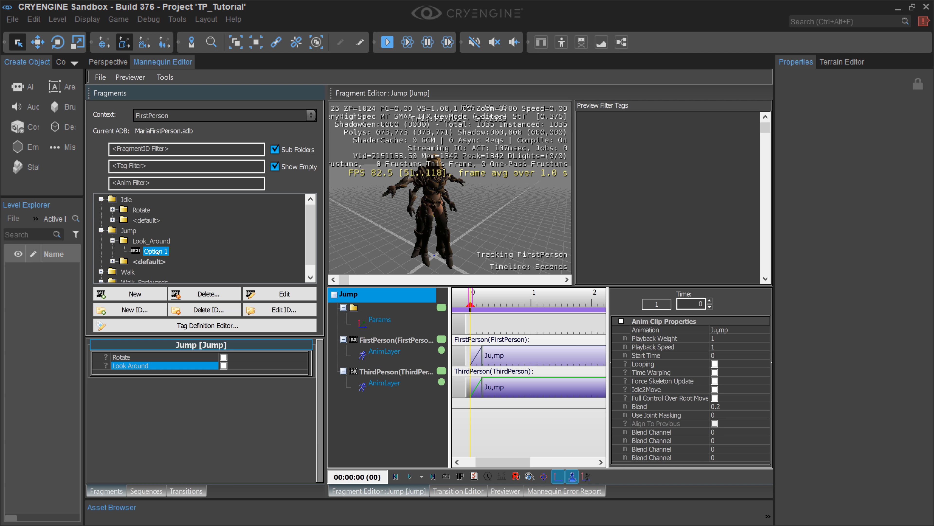
pyautogui.doubleClick(157, 251)
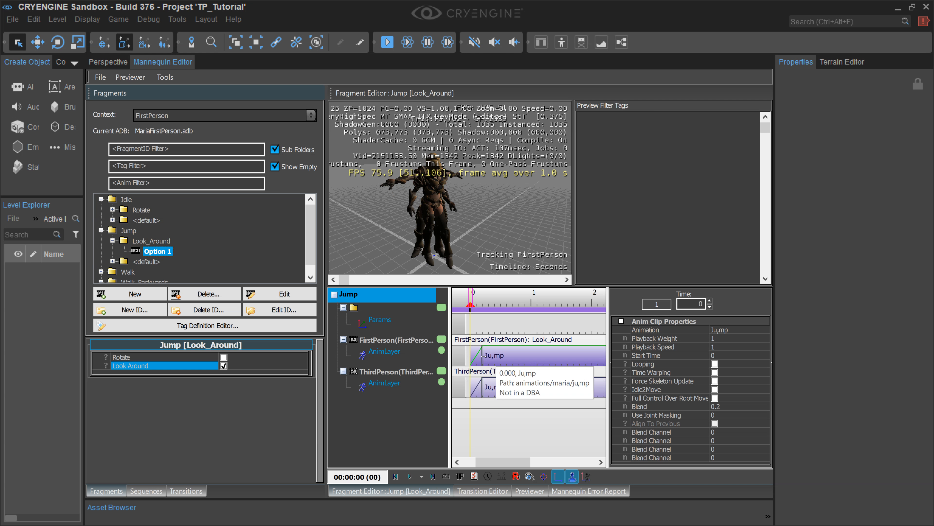
# Step: Change the FirstPerson clip's animation in Jump's Look_Around entry to Idle_LookAround
pyautogui.click(411, 360)
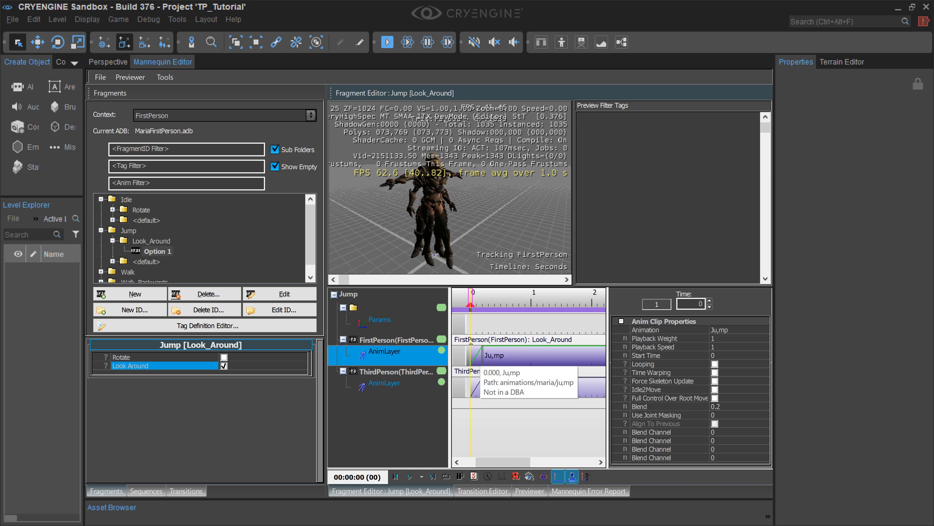
pyautogui.click(764, 330)
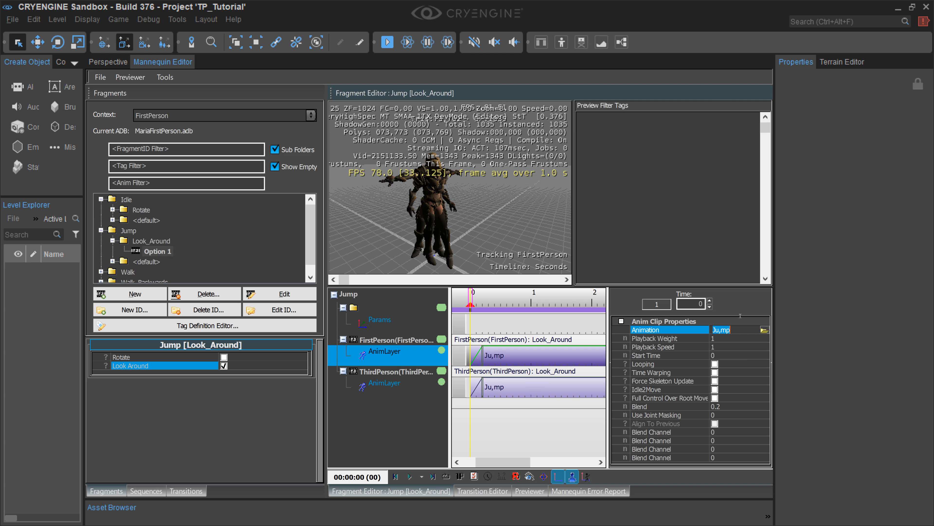
pyautogui.click(765, 330)
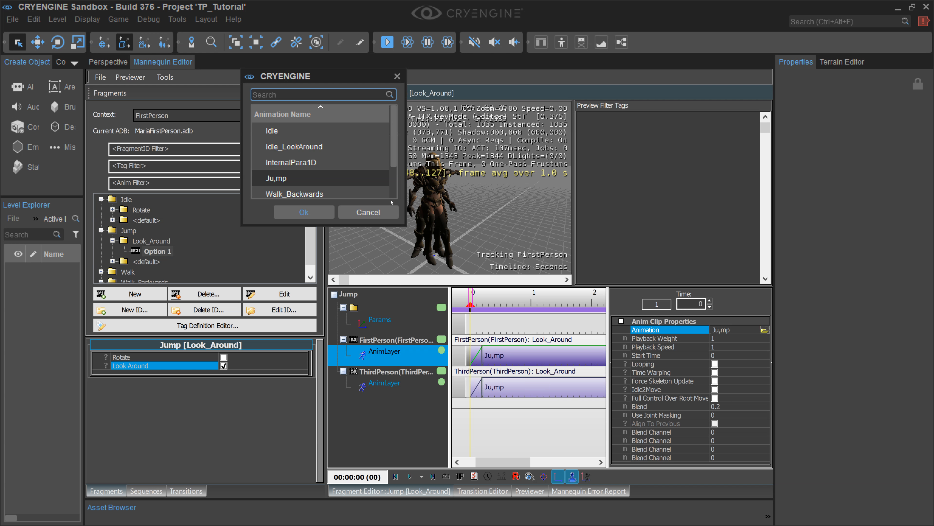
pyautogui.click(349, 147)
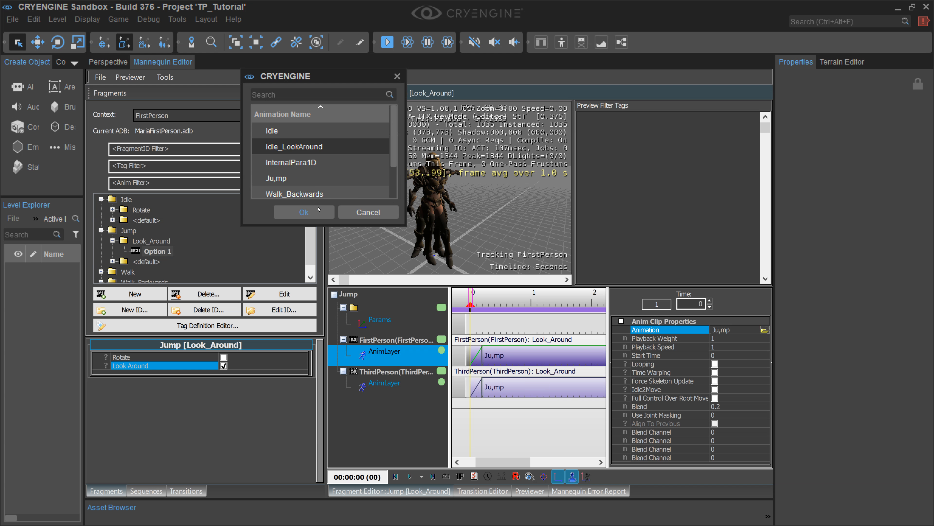
pyautogui.click(307, 213)
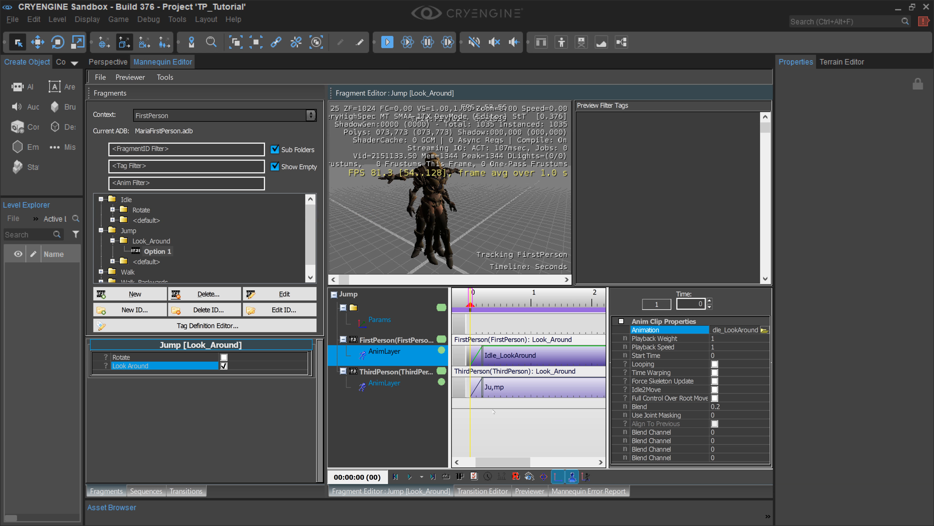
# Step: Change the ThirdPerson clip's animation in Jump's Look_Around entry to Idle_LookAround
pyautogui.click(392, 384)
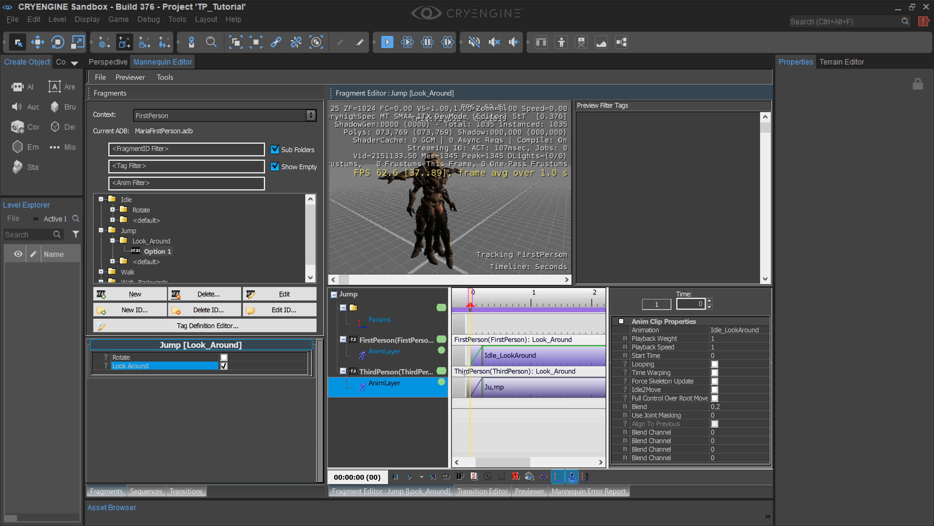
pyautogui.click(474, 386)
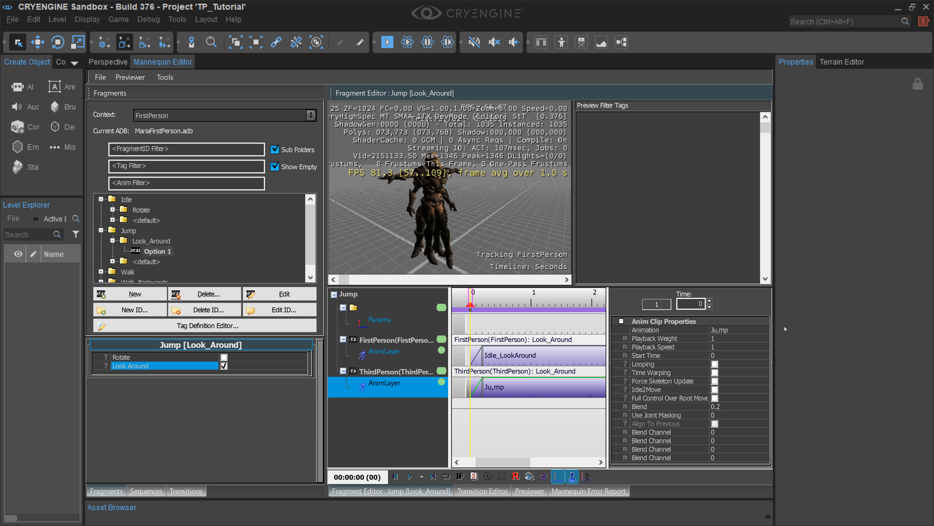
pyautogui.click(759, 330)
pyautogui.click(765, 329)
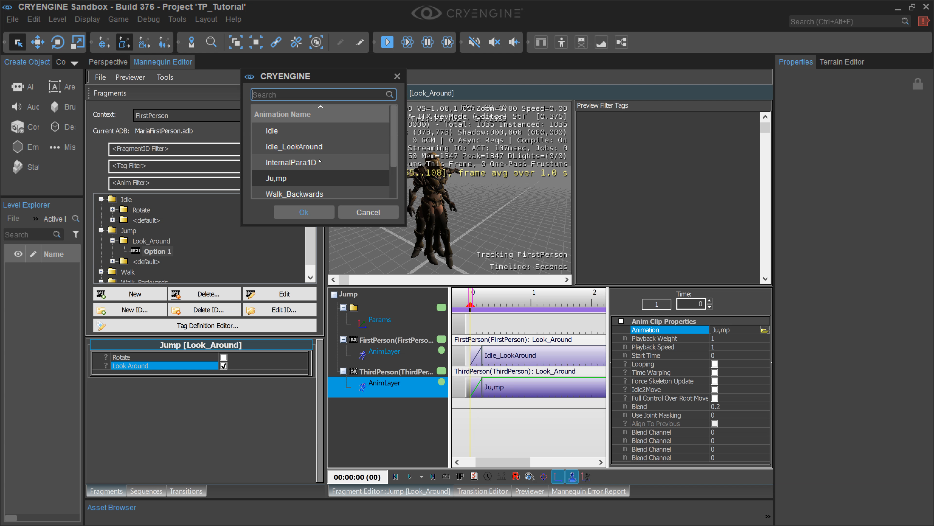
pyautogui.click(318, 147)
pyautogui.click(304, 212)
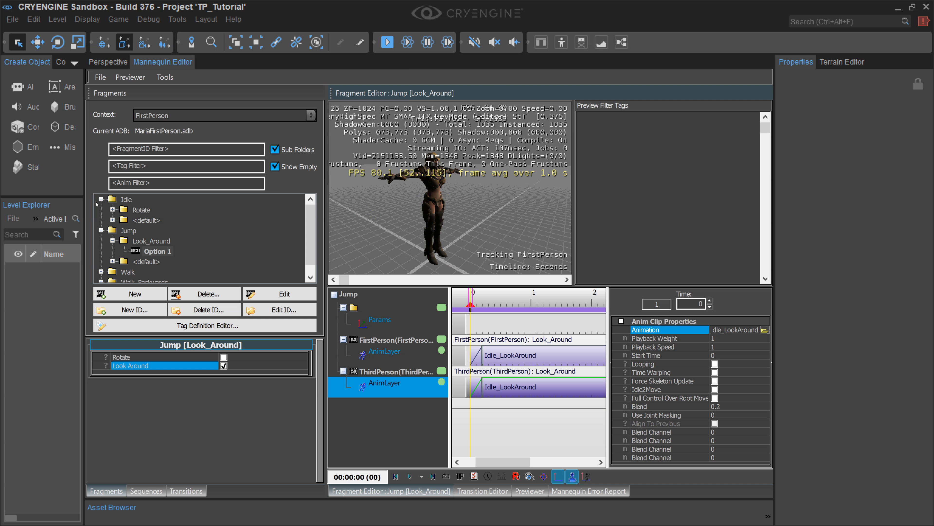
# Step: Collapse the Idle and Jump fragments and save the changed Mannequin animation database, controller definition and tag definition files
pyautogui.click(98, 201)
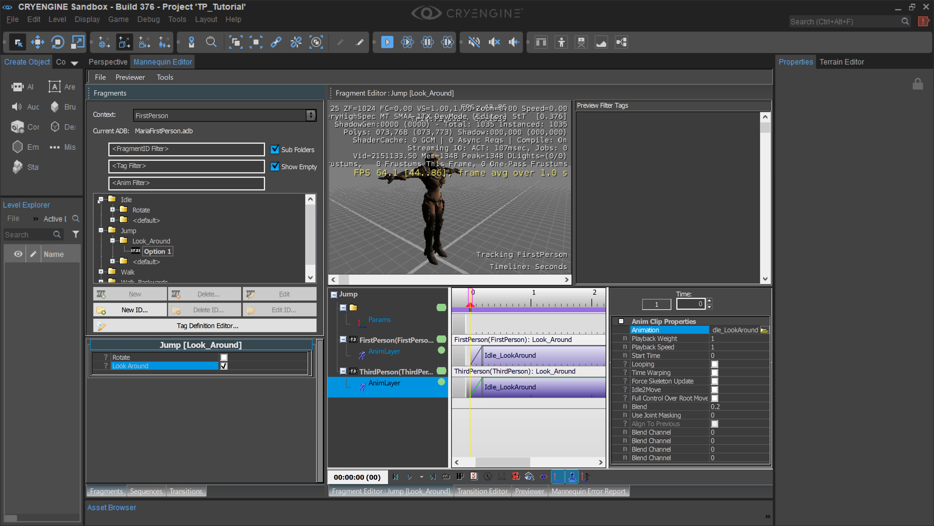
pyautogui.click(100, 199)
pyautogui.click(100, 209)
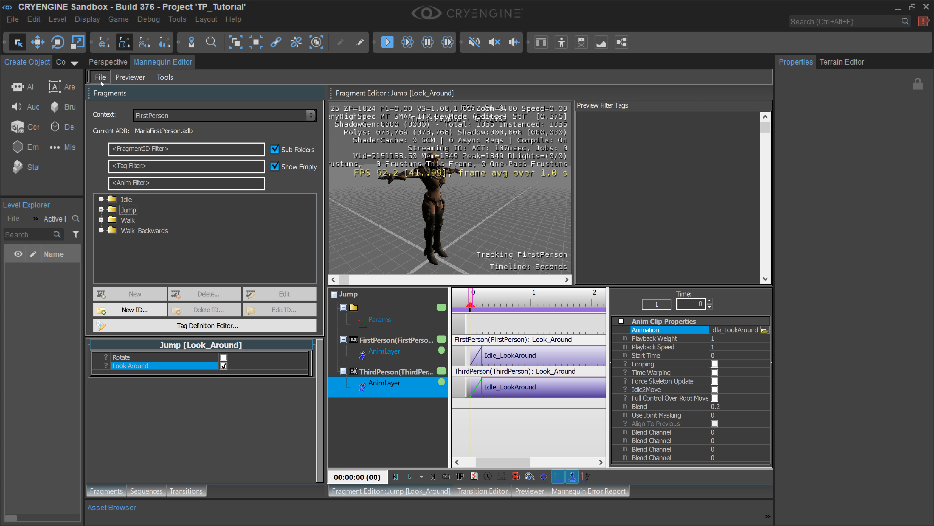
pyautogui.click(101, 78)
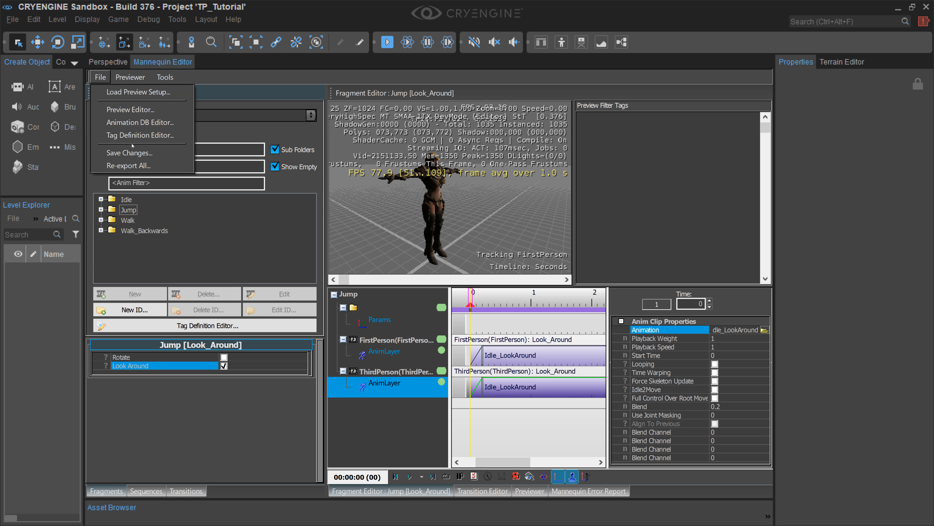
pyautogui.click(177, 152)
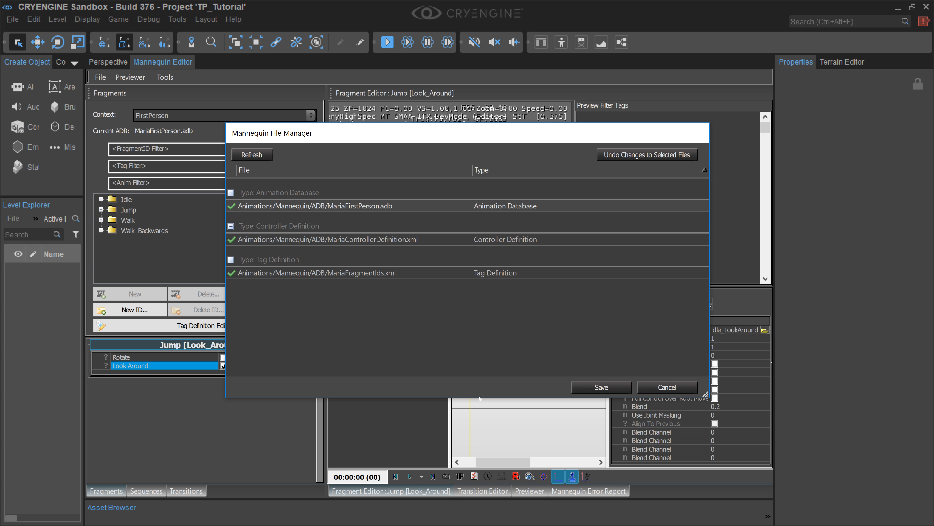
pyautogui.click(576, 387)
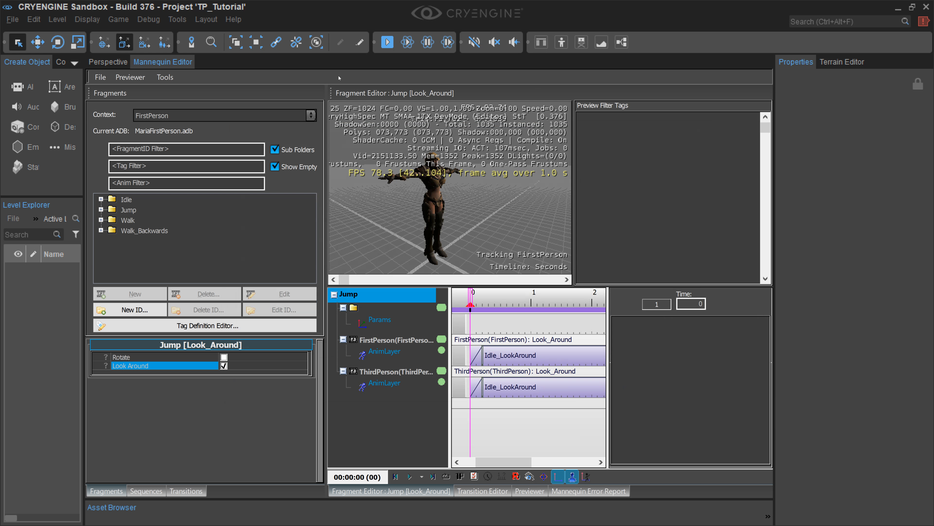
# Step: Close the Mannequin Editor and reset the editor layout to its default
pyautogui.rightClick(177, 64)
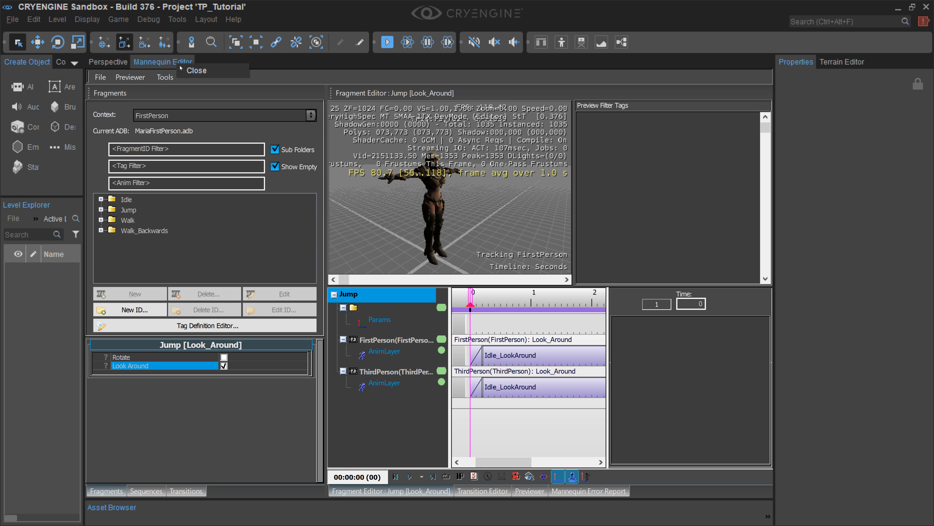
pyautogui.click(200, 70)
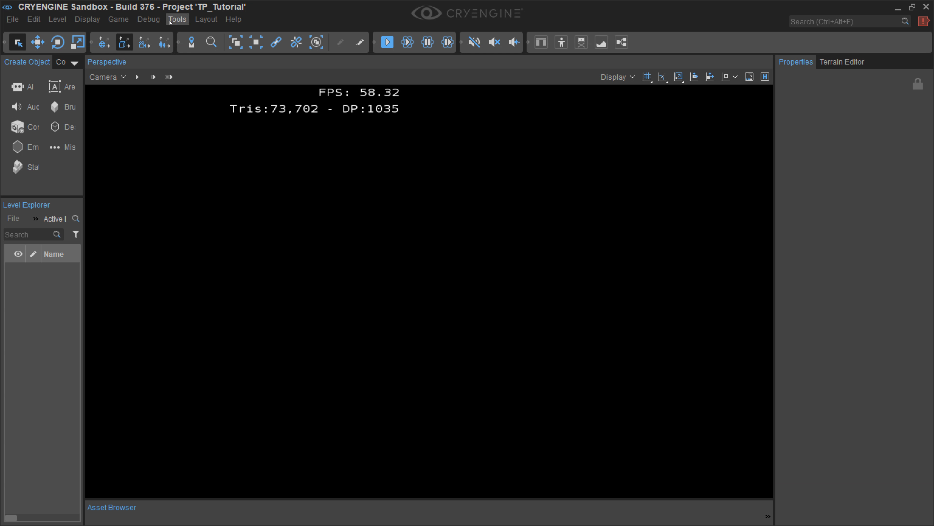
pyautogui.click(206, 20)
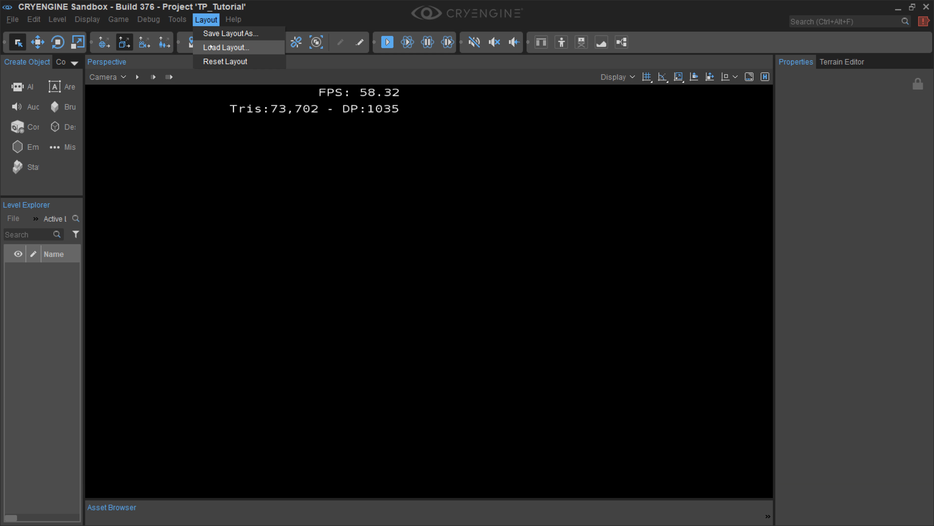
pyautogui.click(214, 62)
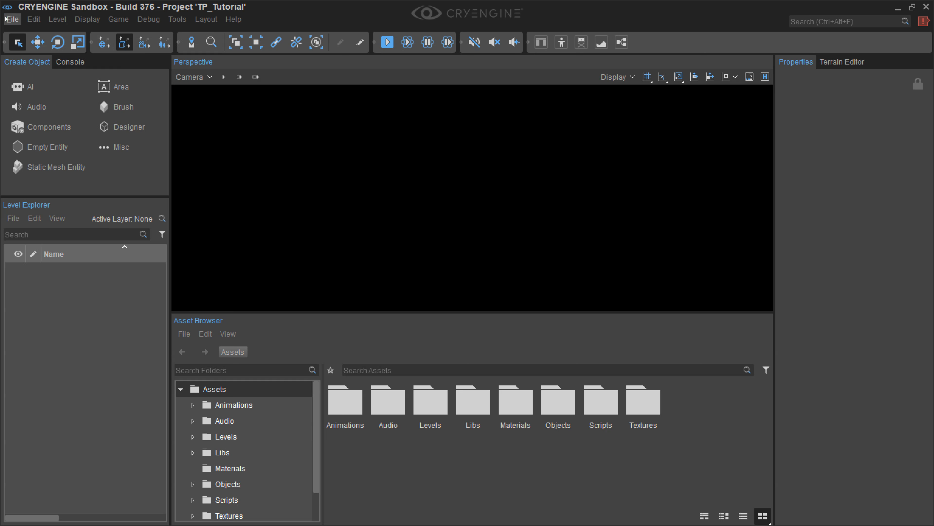
# Step: Open the tutorial level from the project's Levels folder
pyautogui.click(6, 19)
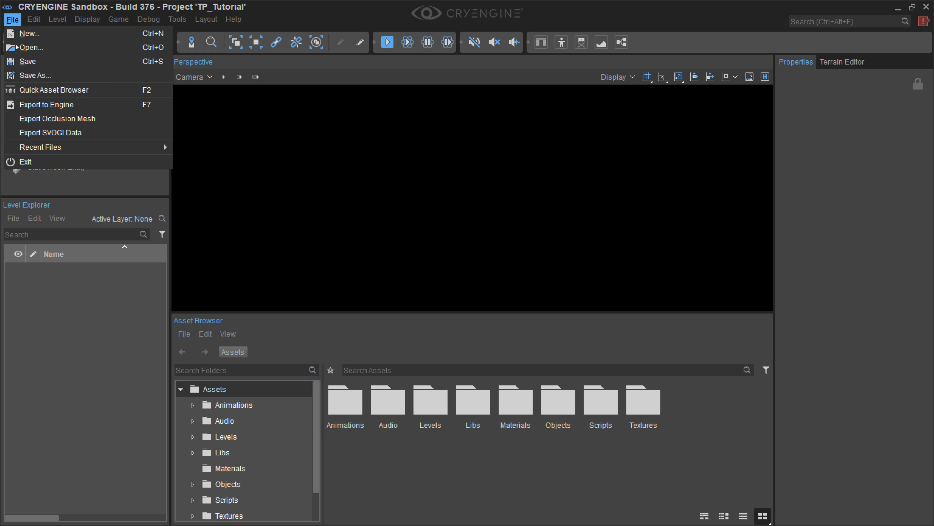
pyautogui.click(36, 46)
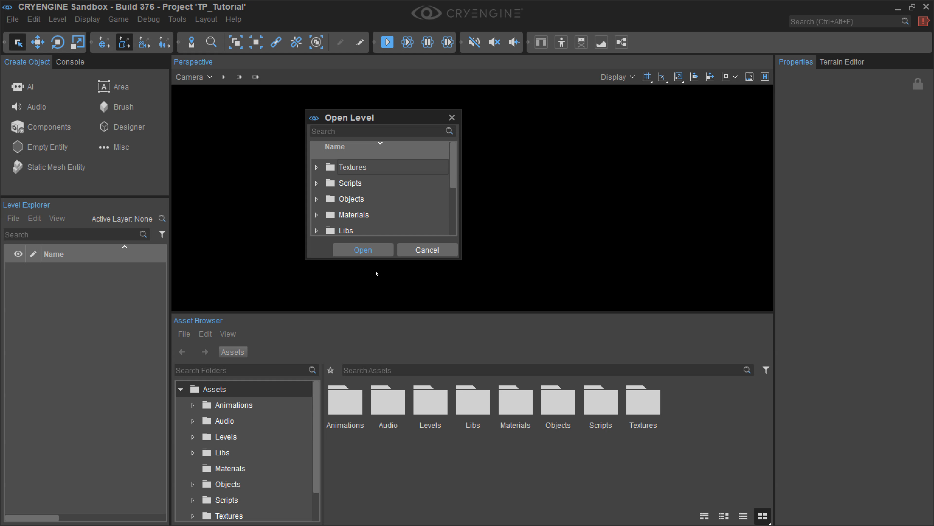
pyautogui.moveTo(454, 163); pyautogui.dragTo(458, 187)
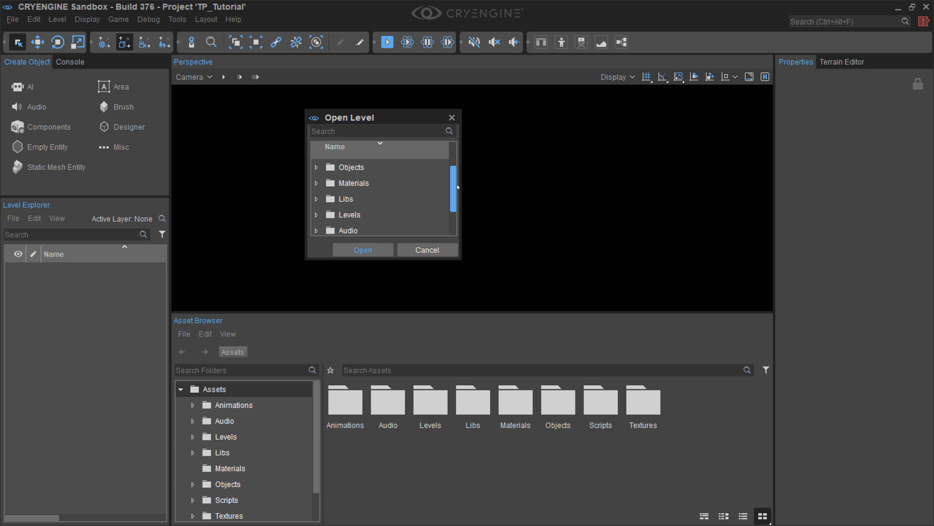
pyautogui.click(317, 214)
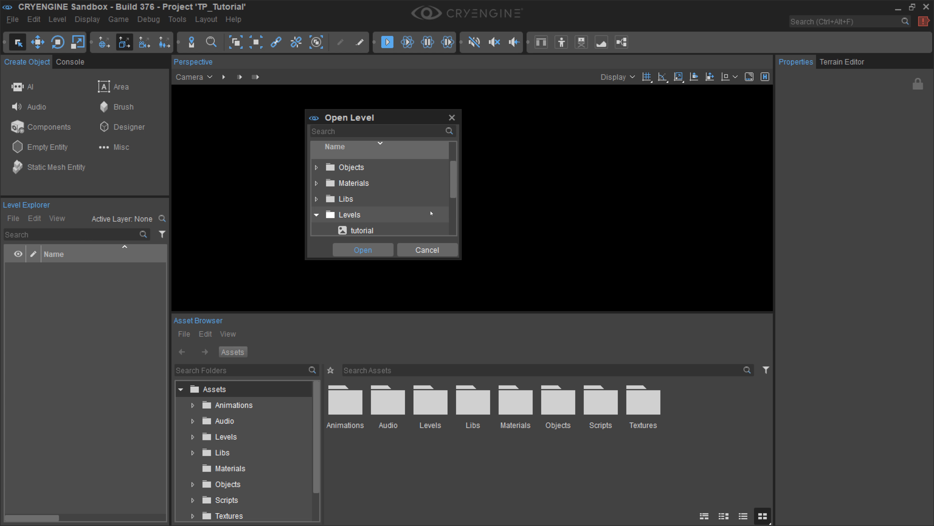
pyautogui.click(392, 231)
pyautogui.doubleClick(392, 231)
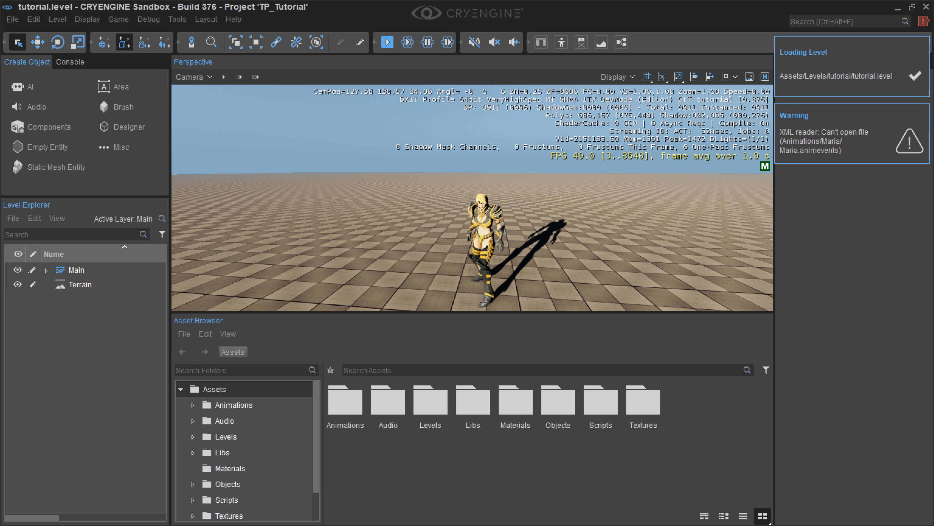
# Step: Enlarge the perspective viewport's height and delete the existing character entity Entity-1 from the Main layer
pyautogui.moveTo(485, 313); pyautogui.dragTo(489, 391)
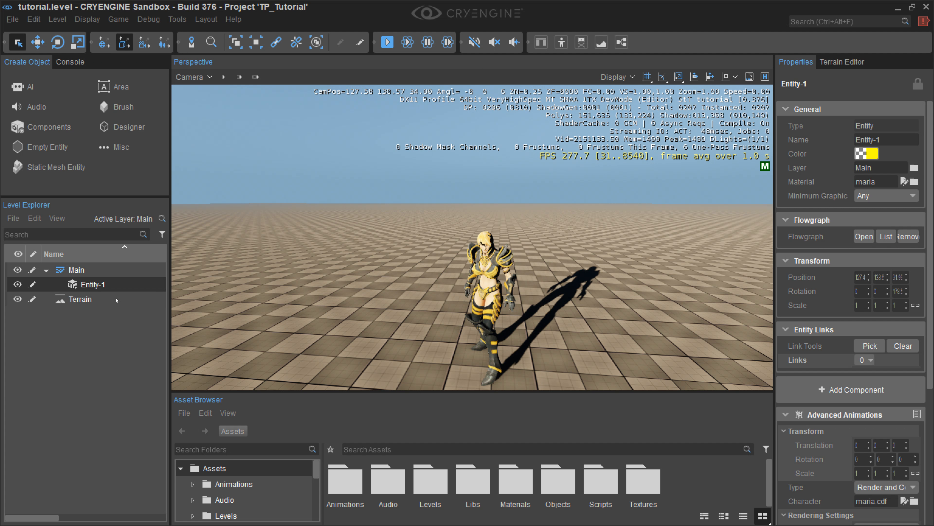
pyautogui.click(34, 19)
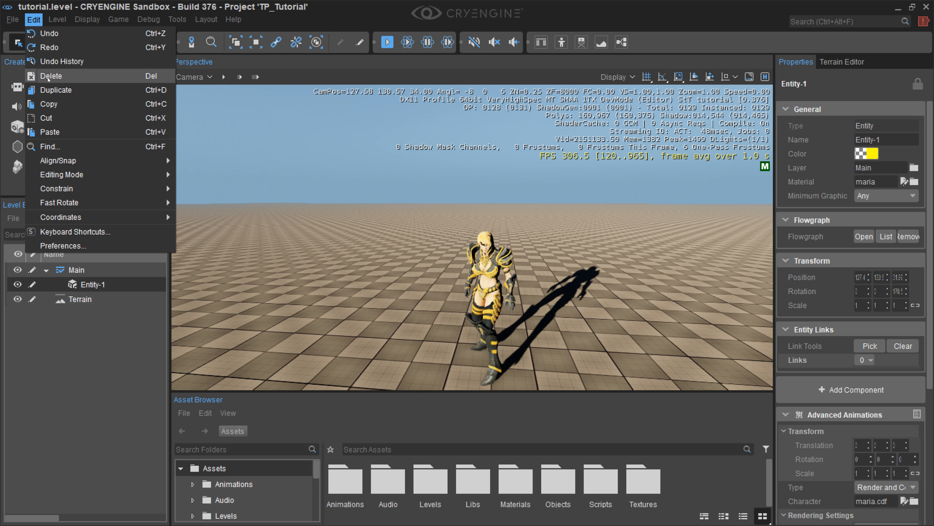
pyautogui.click(48, 76)
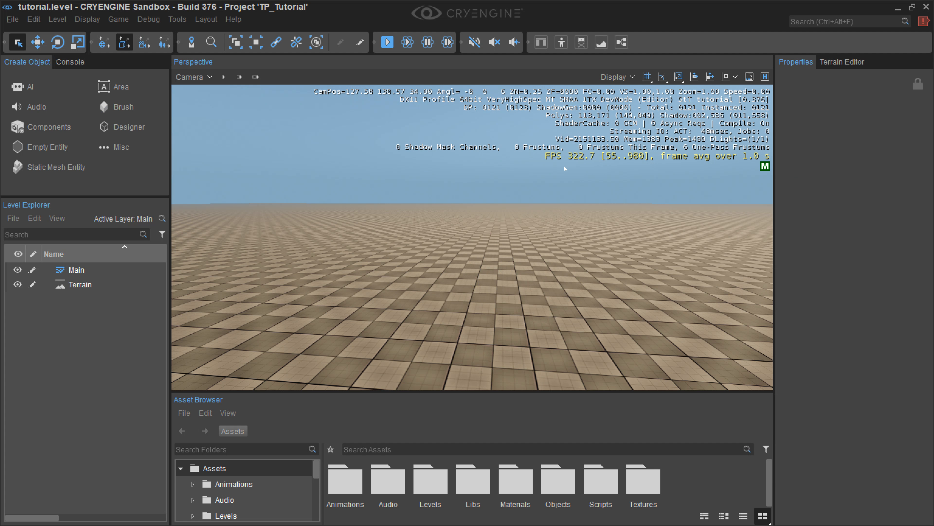
# Step: Place a new Advanced Animations geometry component on the terrain in the near foreground of the view
pyautogui.moveTo(441, 272); pyautogui.dragTo(453, 317, button='right')
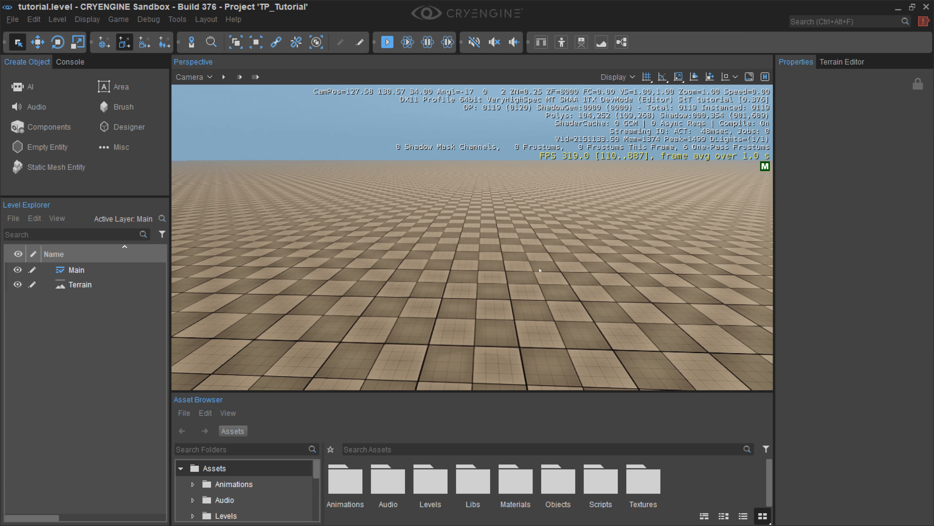
pyautogui.click(49, 127)
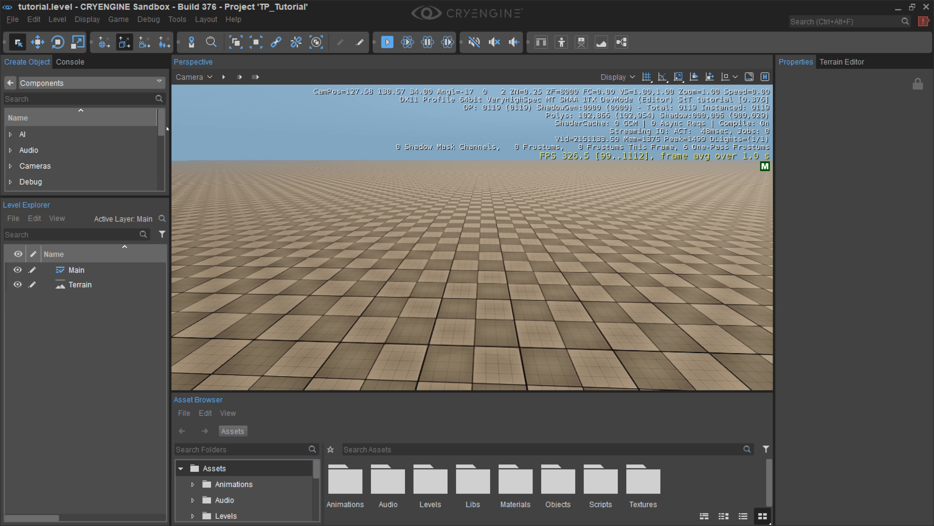
pyautogui.moveTo(161, 128); pyautogui.dragTo(165, 157)
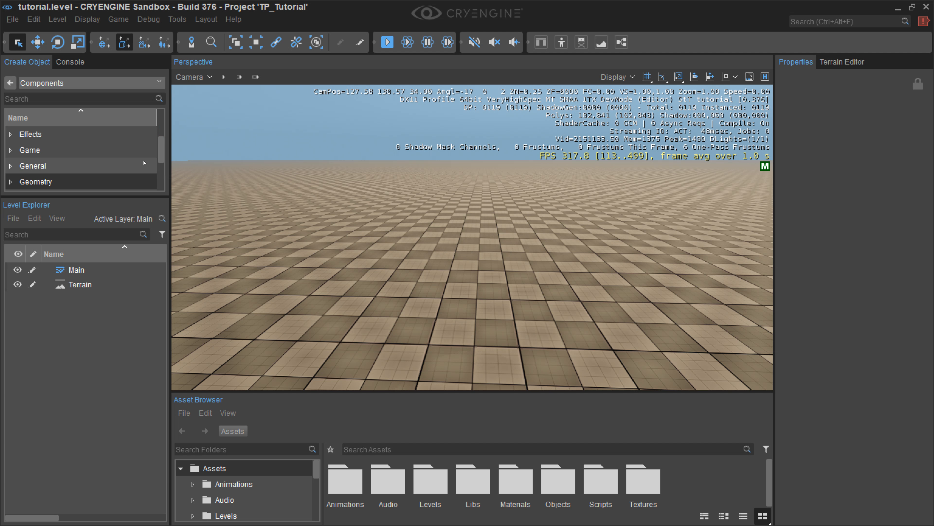
pyautogui.moveTo(161, 151); pyautogui.dragTo(163, 166)
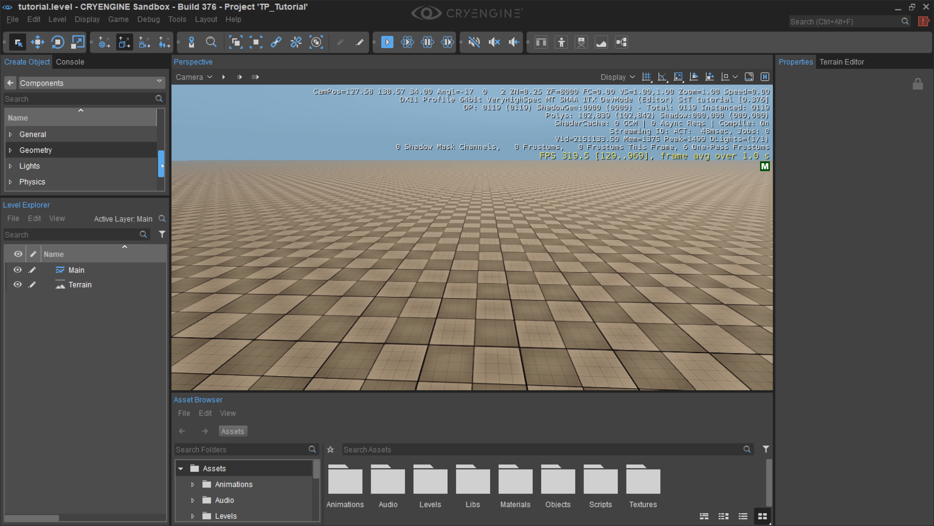
pyautogui.click(10, 150)
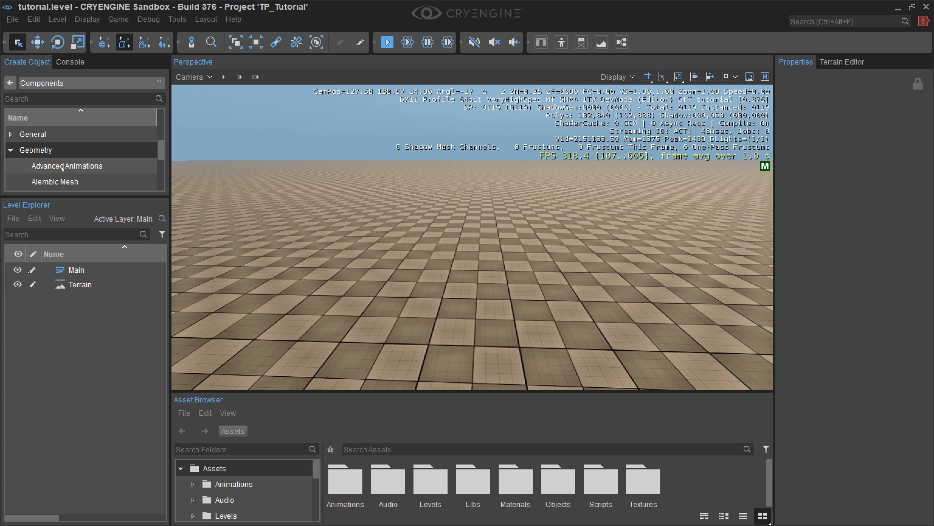
pyautogui.click(77, 166)
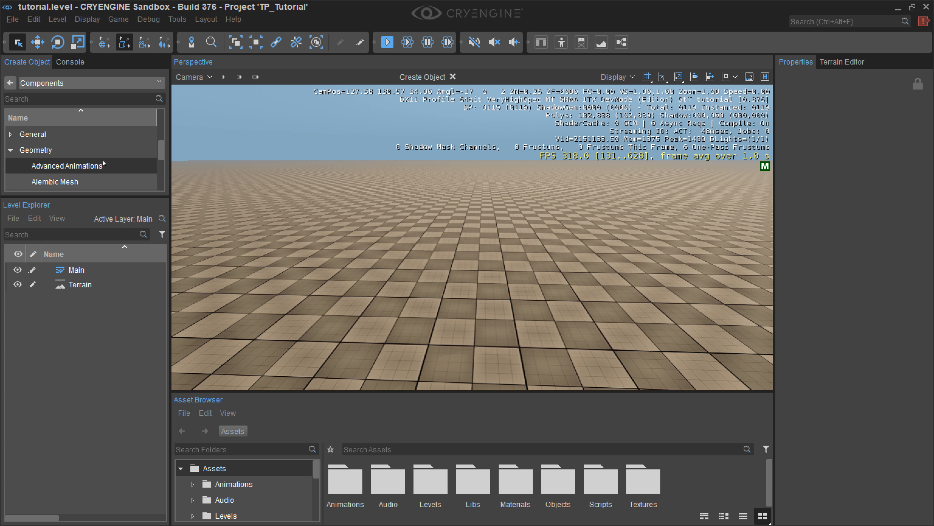
pyautogui.click(508, 336)
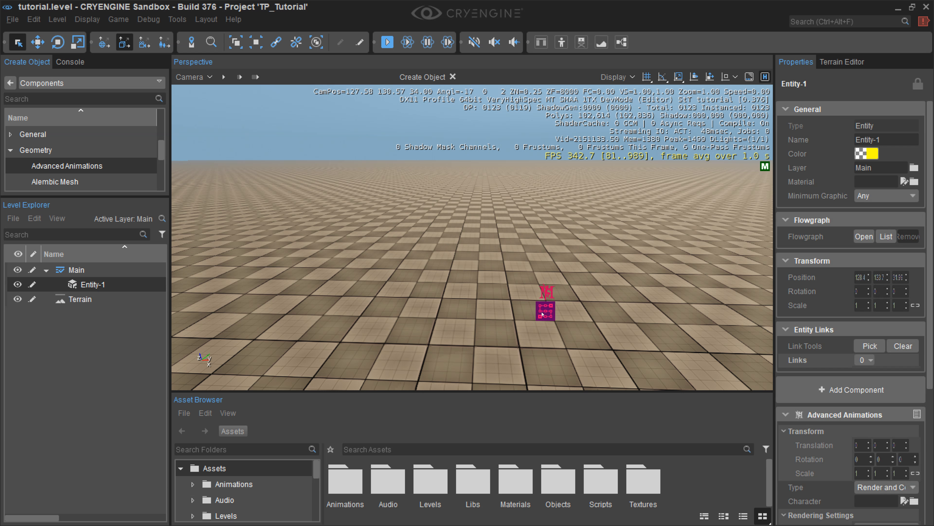
pyautogui.click(440, 349)
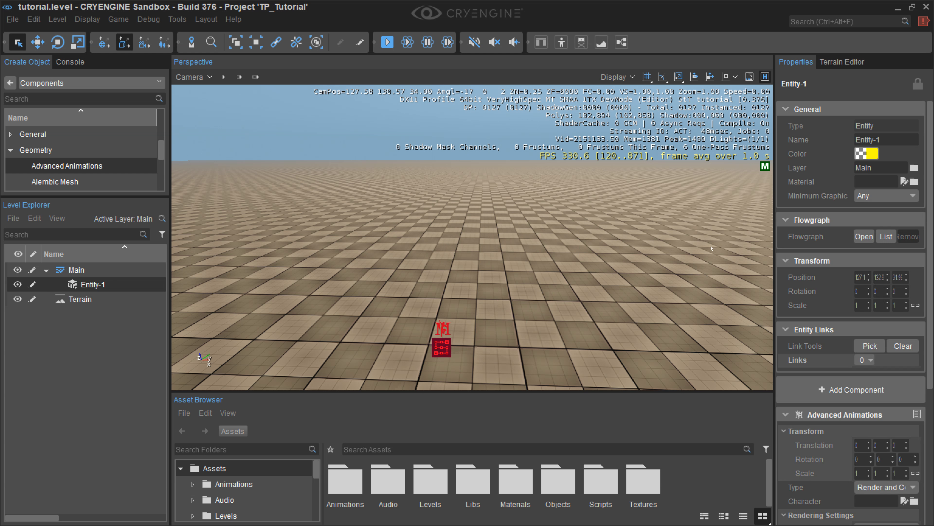
# Step: Turn off the viewport's debug information overlay and toggle the helpers off and back on
pyautogui.click(749, 78)
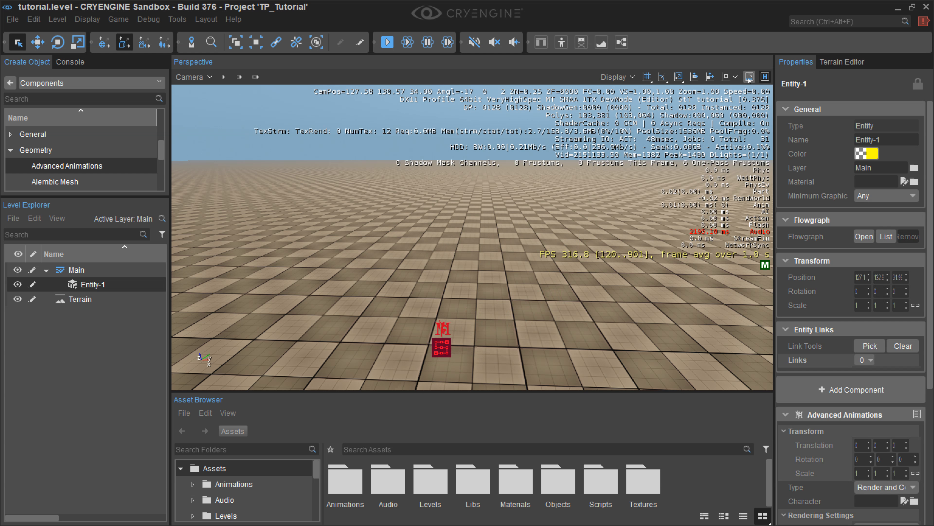
pyautogui.click(749, 78)
pyautogui.click(763, 79)
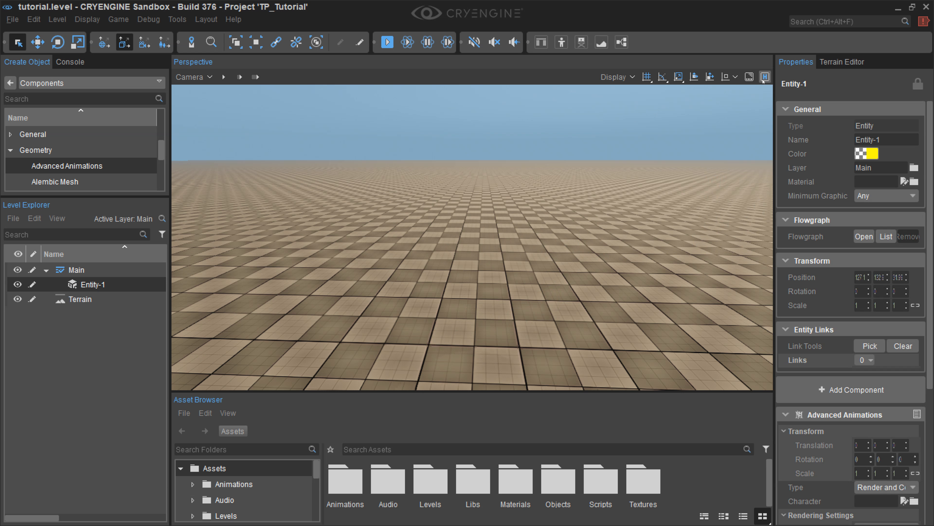
pyautogui.click(763, 79)
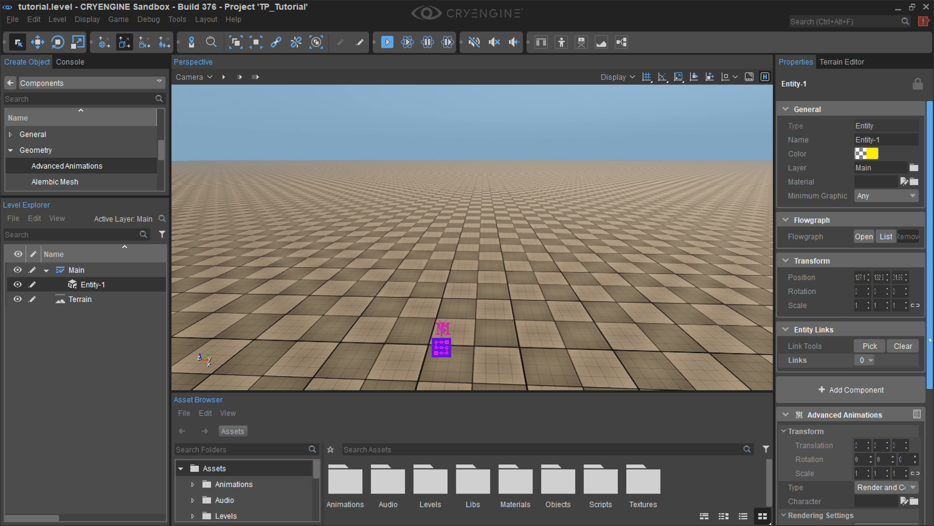
# Step: Assign the maria character from Objects/Characters/Maria to the new entity's Advanced Animations component
pyautogui.moveTo(930, 338); pyautogui.dragTo(930, 415)
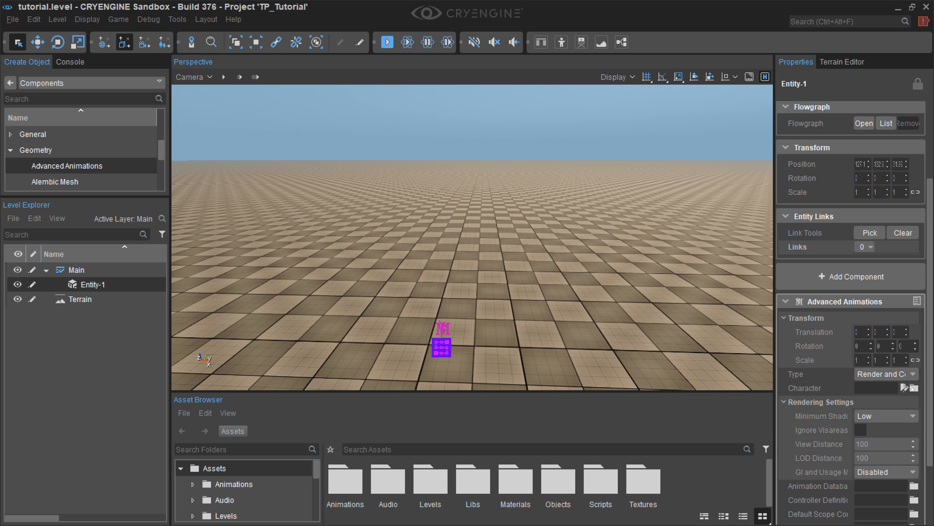
pyautogui.click(913, 389)
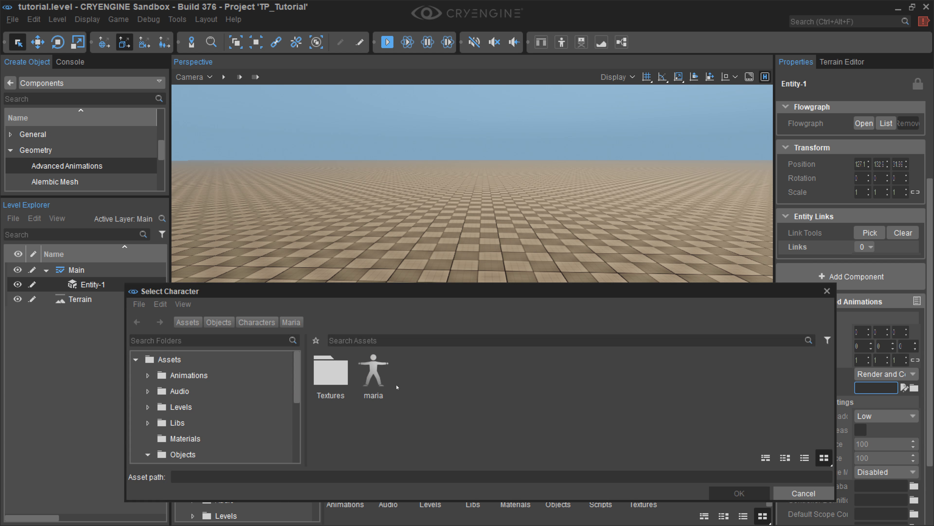
pyautogui.doubleClick(381, 374)
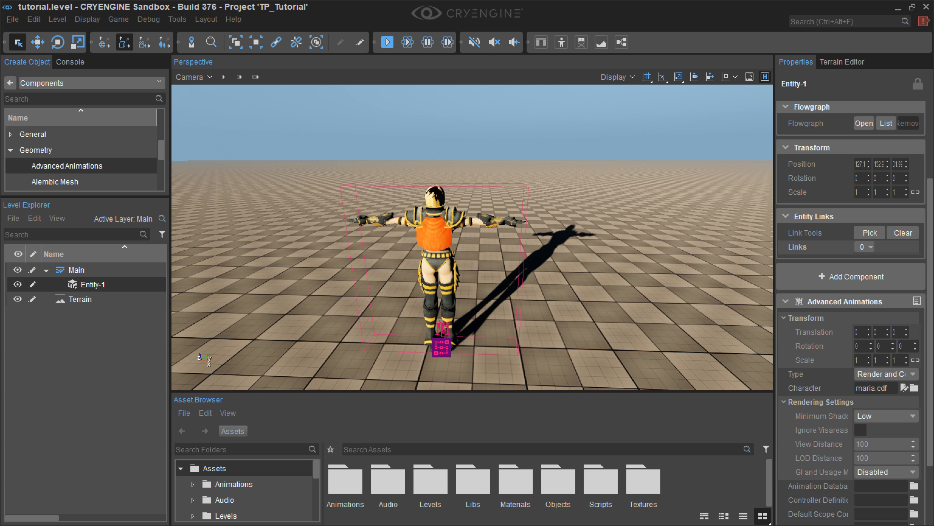
# Step: Rotate the Maria entity about its vertical axis so the character faces the camera, and enlarge the perspective viewport's height
pyautogui.click(57, 41)
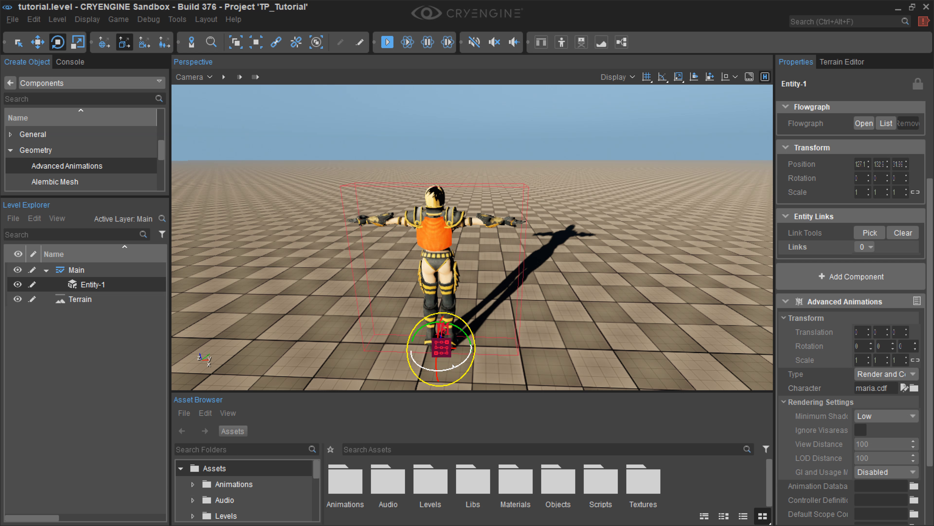
pyautogui.moveTo(450, 364); pyautogui.dragTo(265, 93)
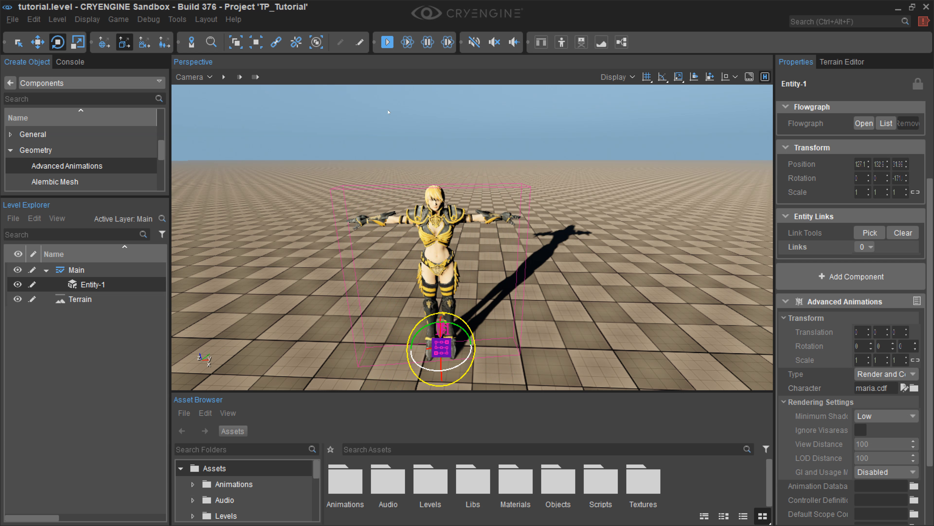
pyautogui.click(18, 42)
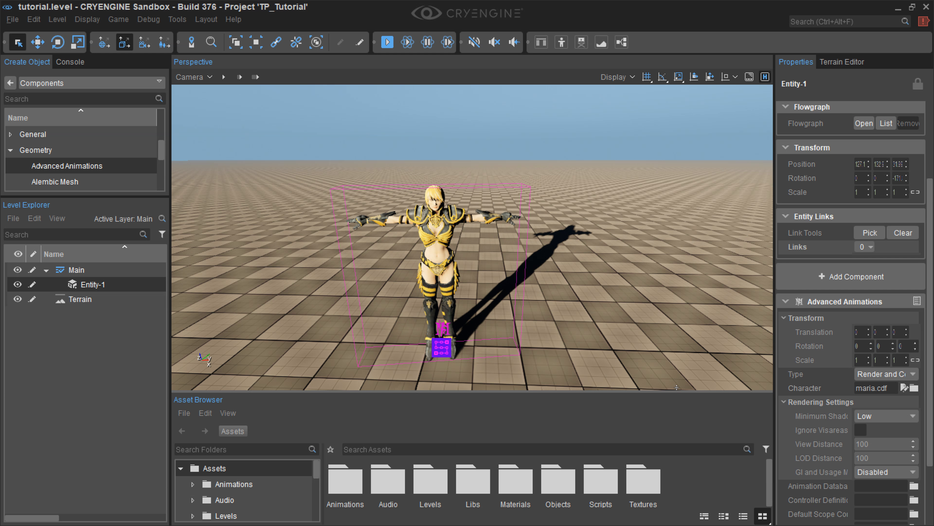
pyautogui.moveTo(694, 395); pyautogui.dragTo(724, 427)
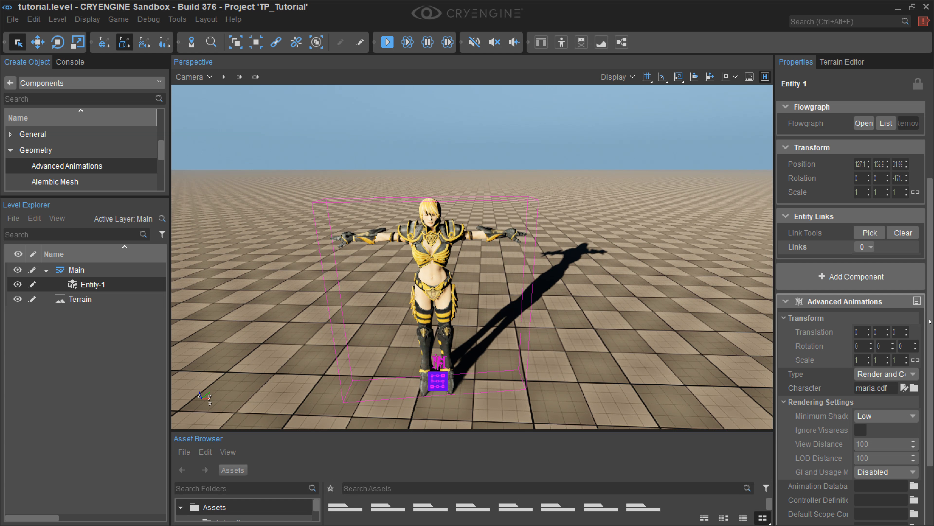
# Step: Assign FirstPerson.adb from Animations/Mannequin/ADB as the entity's animation database in the Advanced Animations component
pyautogui.scroll(-2, 930, 322)
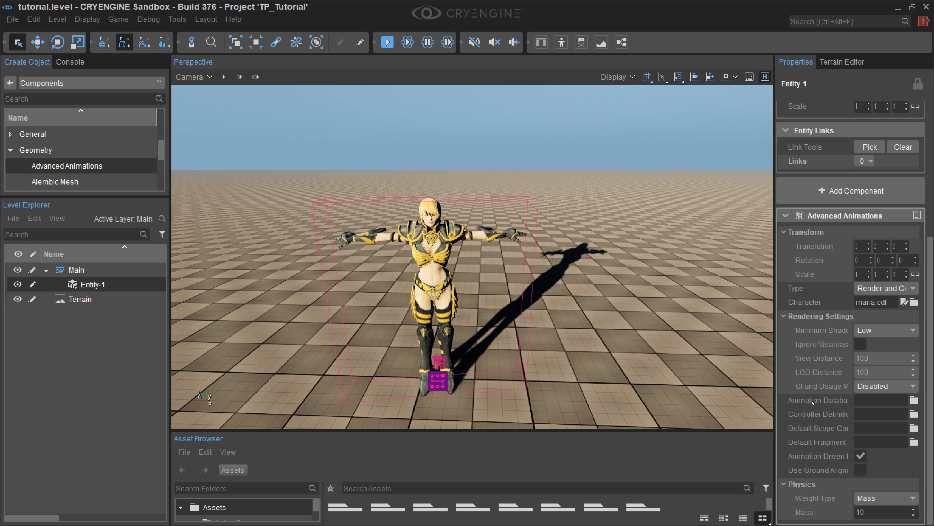
pyautogui.click(916, 400)
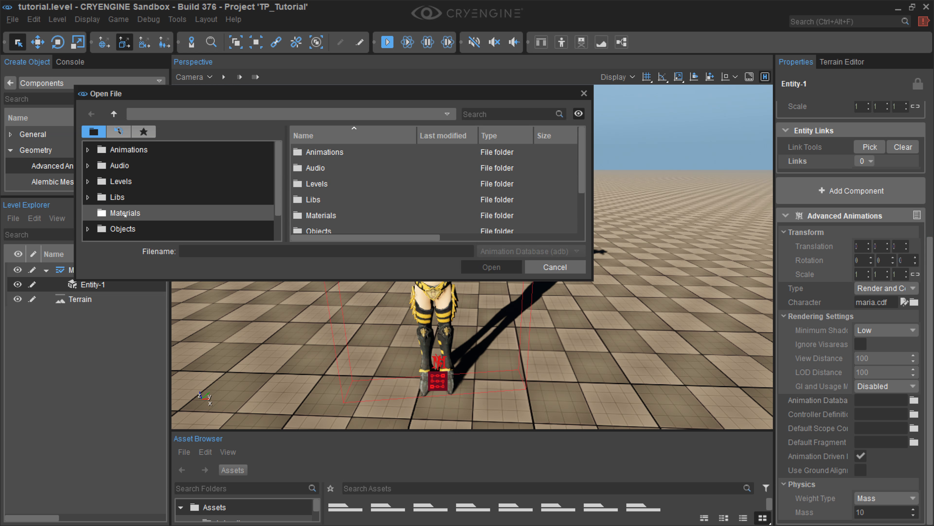
pyautogui.click(127, 149)
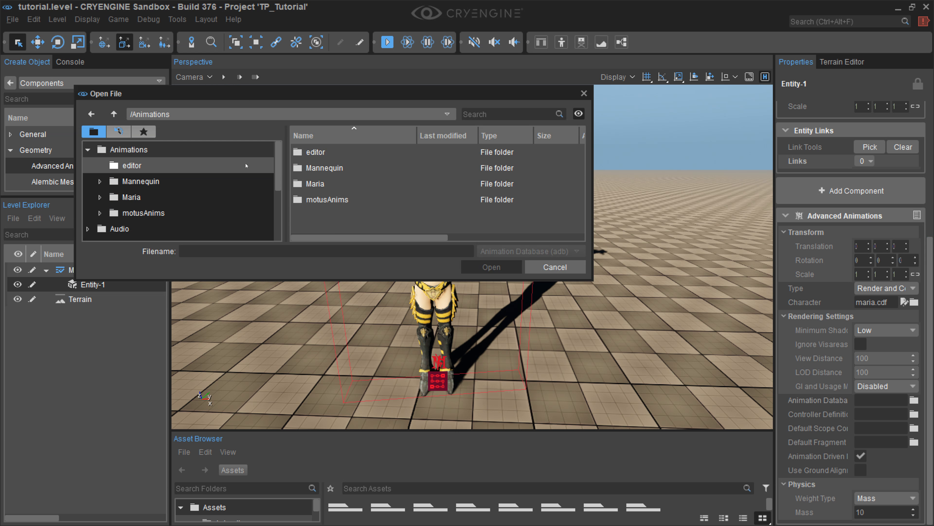
pyautogui.doubleClick(322, 168)
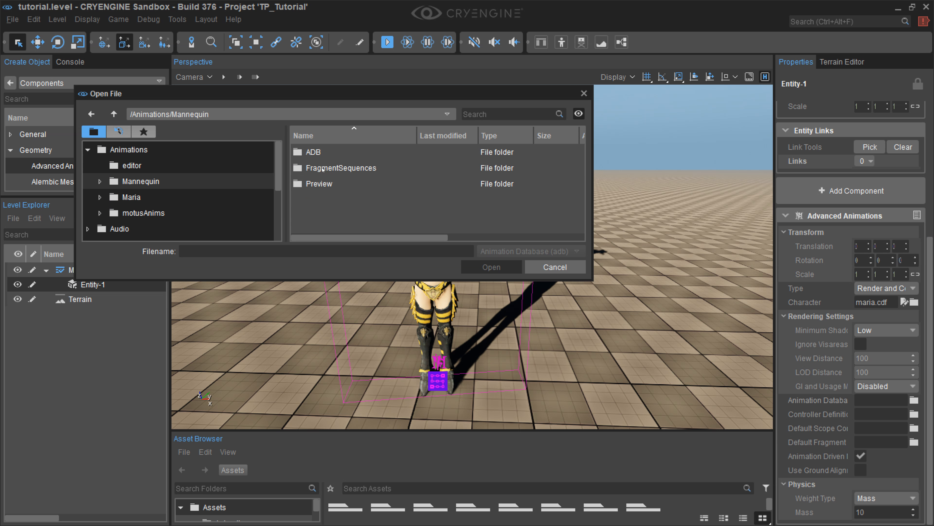
pyautogui.doubleClick(321, 152)
pyautogui.doubleClick(323, 152)
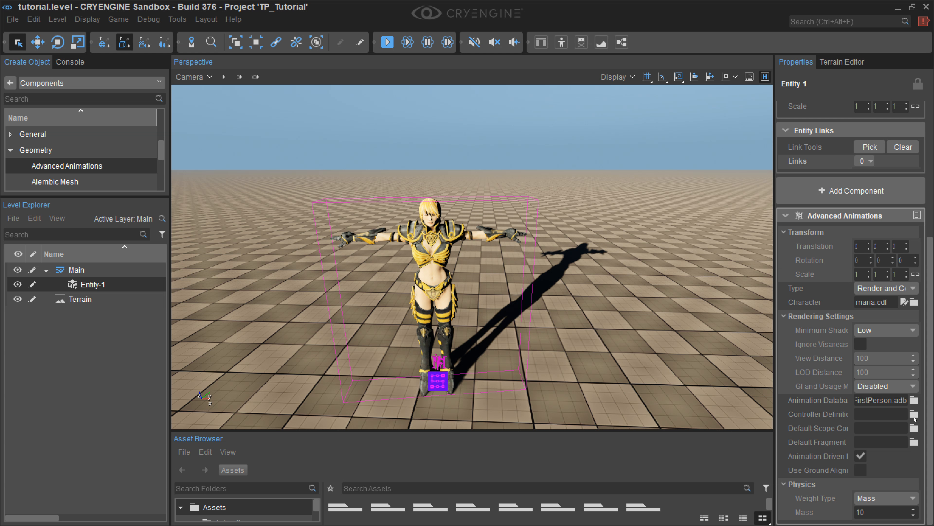
# Step: Assign MariaControllerDefinition.xml from Animations/Mannequin/ADB as the controller definition and choose the component's default scope context
pyautogui.click(914, 414)
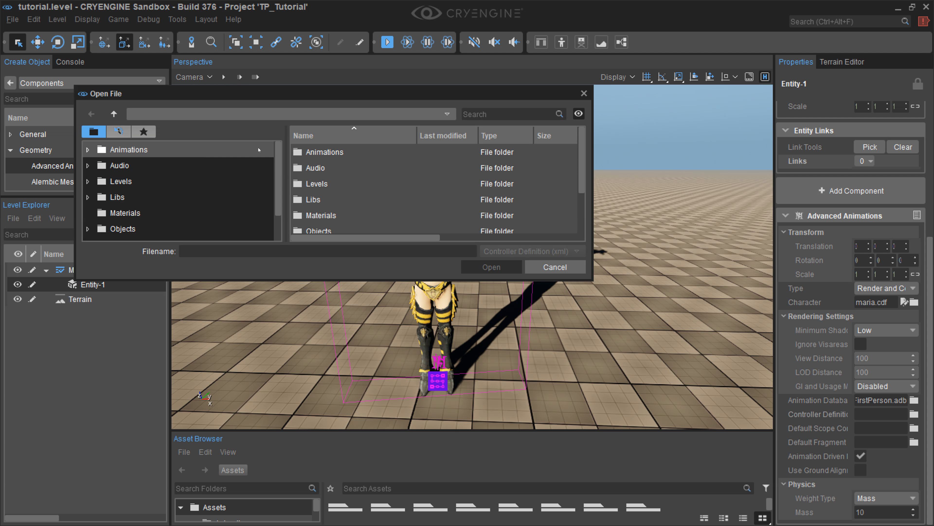
pyautogui.doubleClick(316, 151)
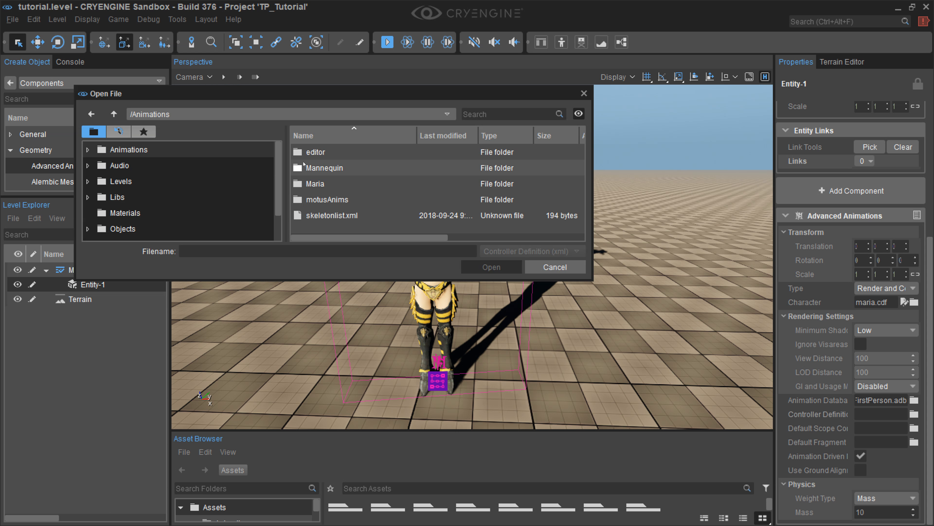
pyautogui.doubleClick(320, 168)
pyautogui.doubleClick(310, 152)
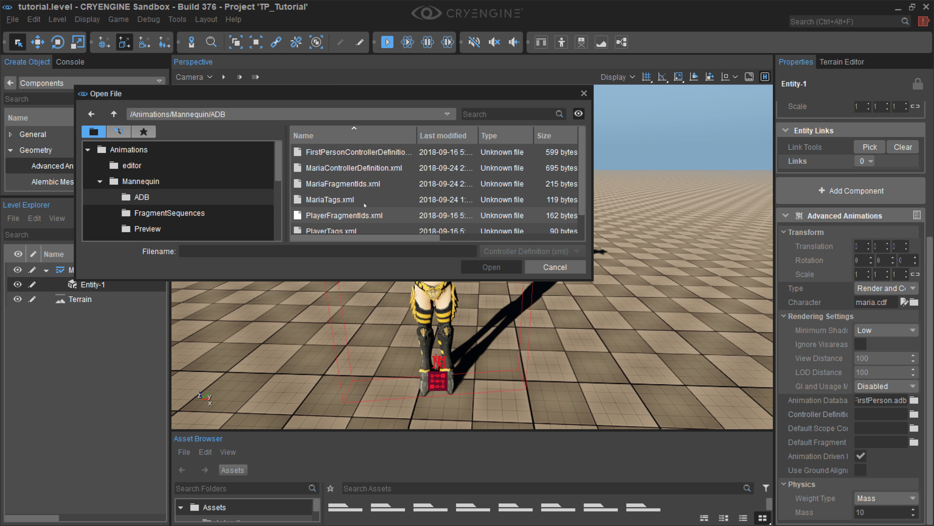
pyautogui.click(323, 172)
pyautogui.click(491, 267)
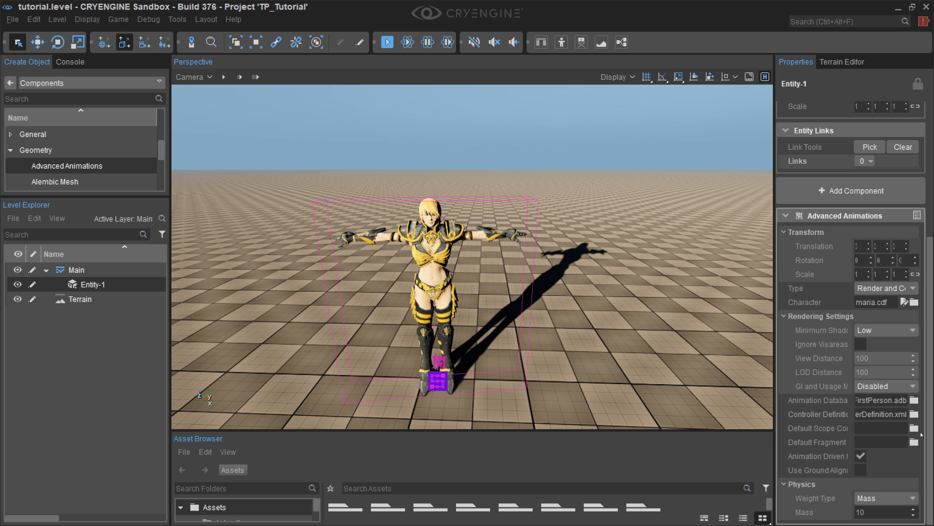
pyautogui.click(914, 429)
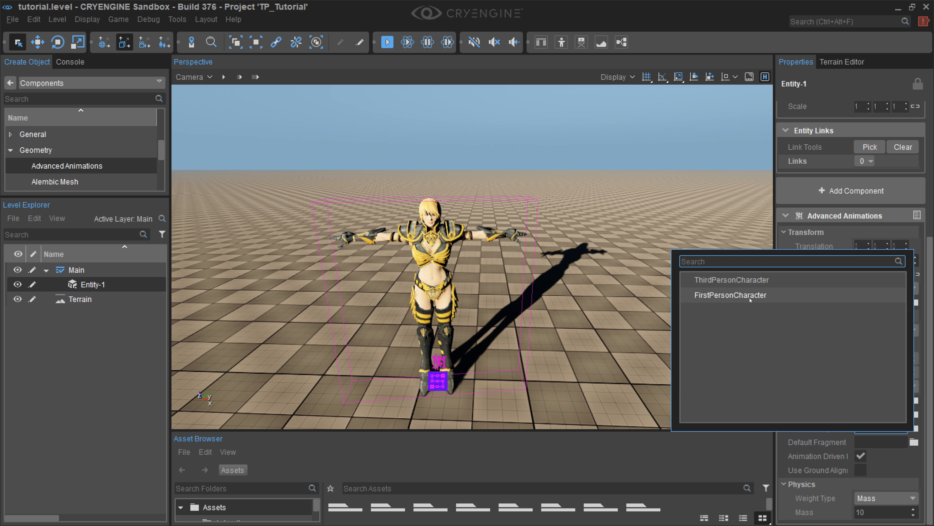
pyautogui.click(754, 287)
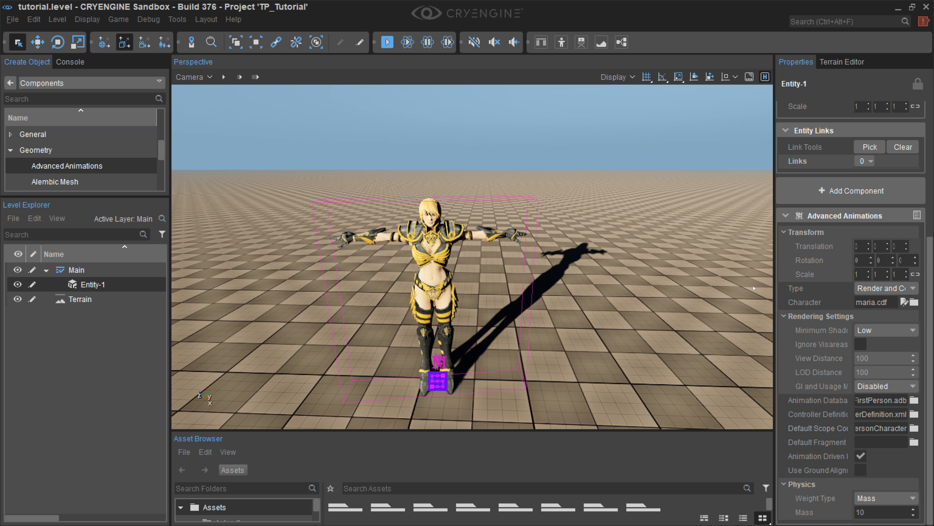
# Step: Set the component's default fragment to Idle and start the simulation to preview the animation in the viewport
pyautogui.click(914, 442)
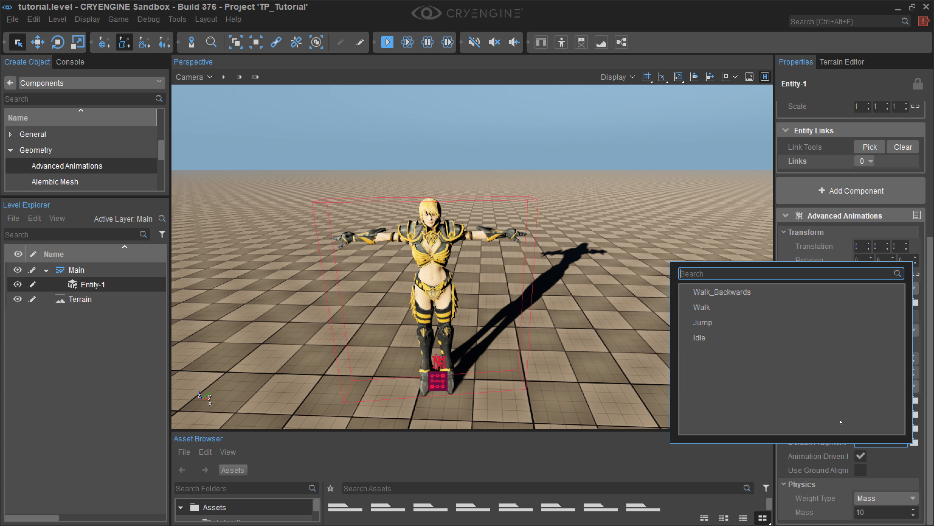
pyautogui.click(720, 338)
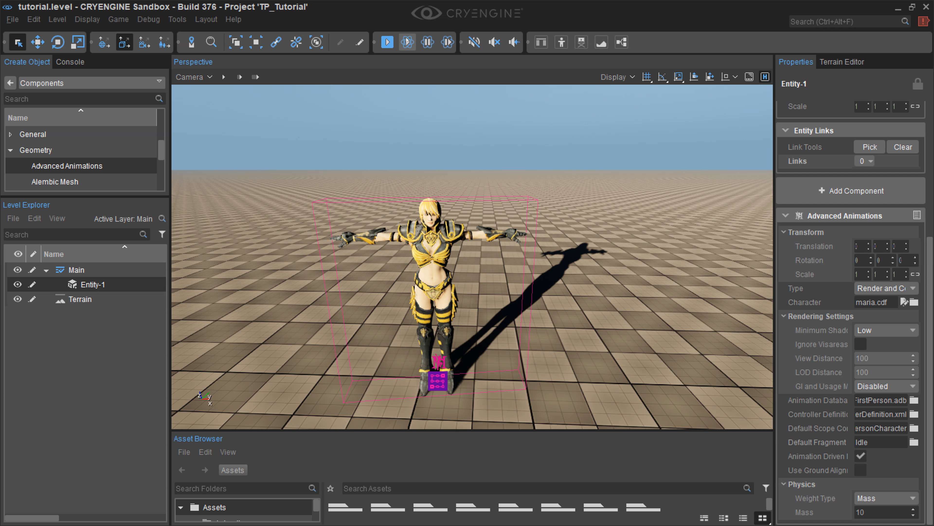
pyautogui.click(407, 42)
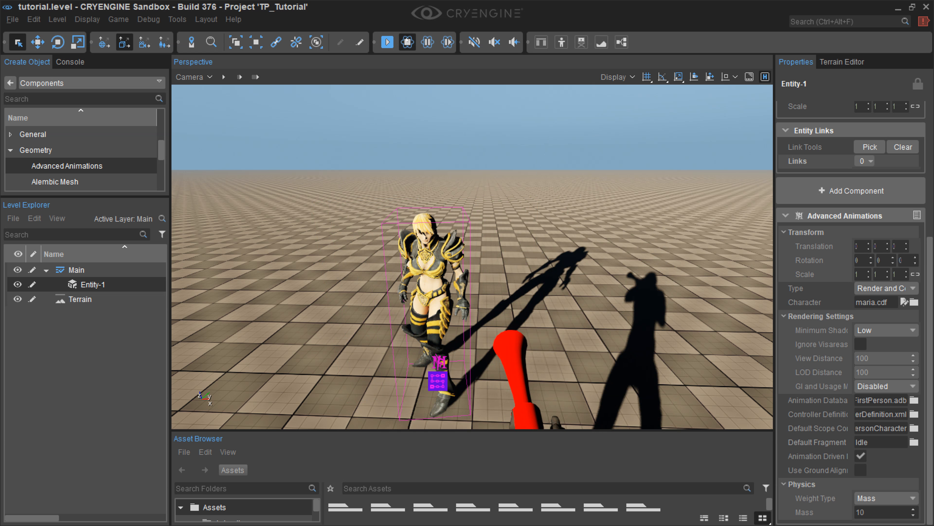
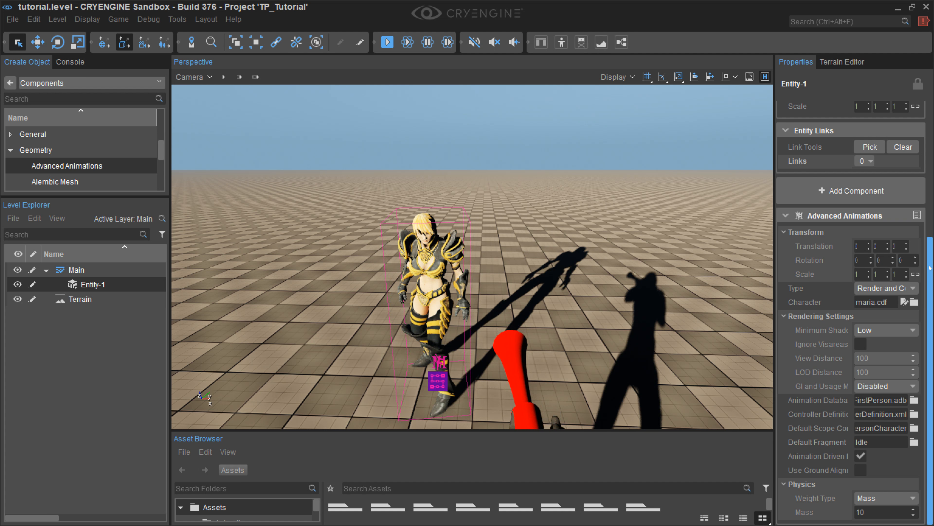
# Step: Open a flow graph for Entity-1, keeping the group name <None>, and add a Game:Start node to it
pyautogui.moveTo(930, 262); pyautogui.dragTo(928, 226)
pyautogui.scroll(4, 928, 225)
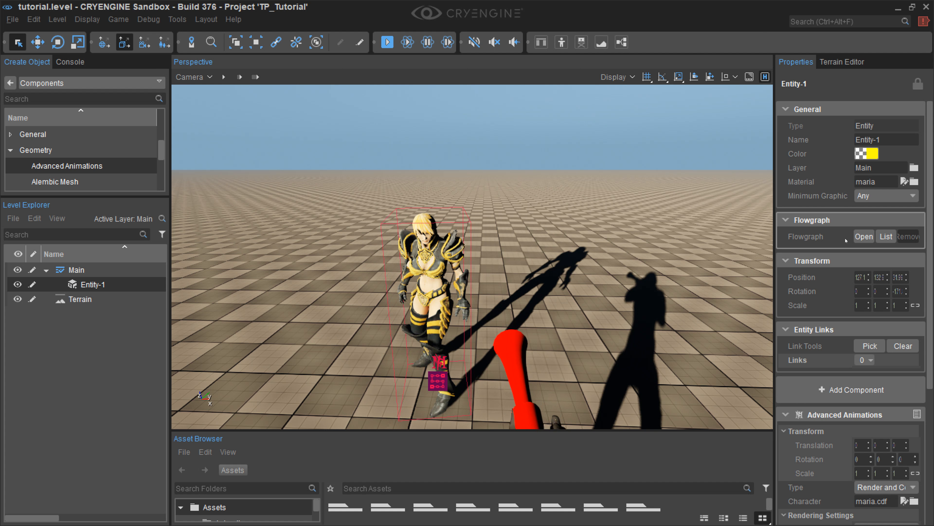
pyautogui.click(863, 236)
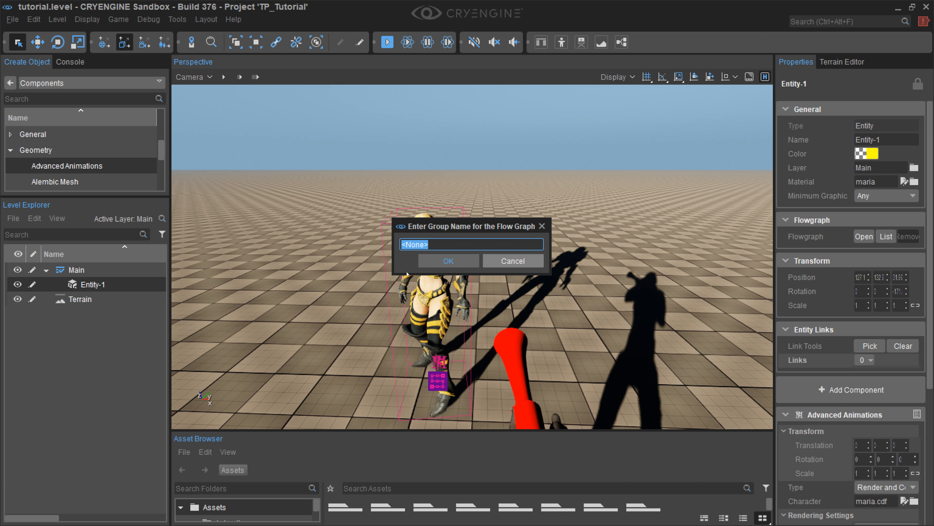
pyautogui.click(474, 263)
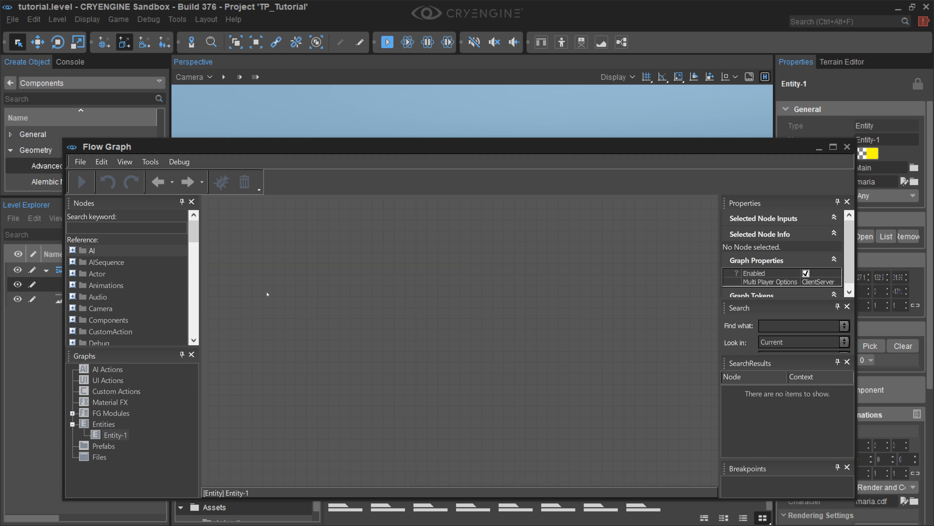
pyautogui.rightClick(267, 294)
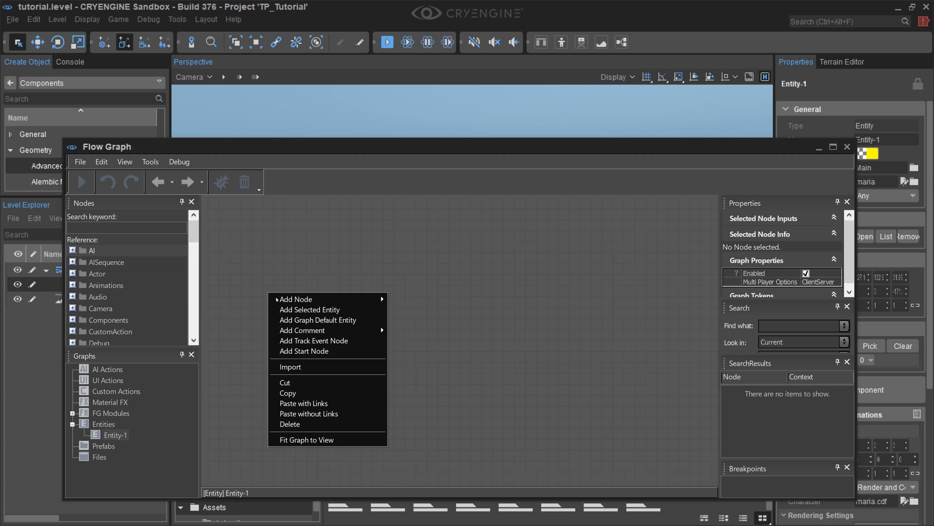
pyautogui.moveTo(282, 302)
pyautogui.click(304, 351)
# Step: Add an AdvancedAnimation QueueFragment node, assign the graph entity to it, and connect the Start node's Output to its Queue Fragment input
pyautogui.rightClick(456, 306)
pyautogui.moveTo(478, 311)
pyautogui.moveTo(621, 137)
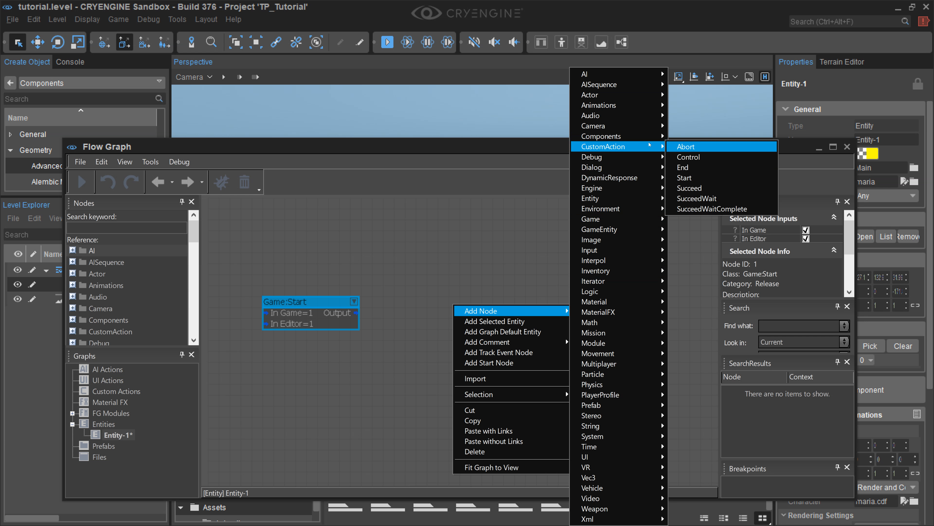
pyautogui.moveTo(714, 136)
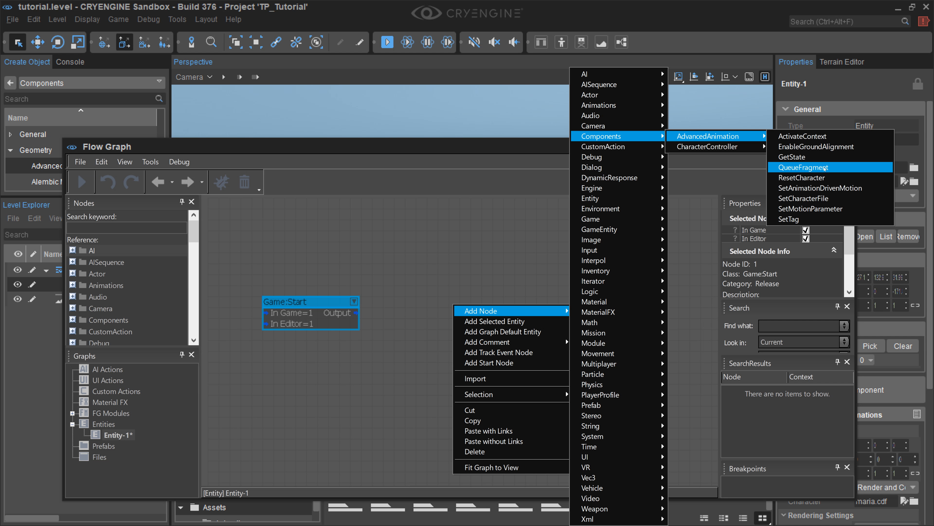
pyautogui.click(804, 168)
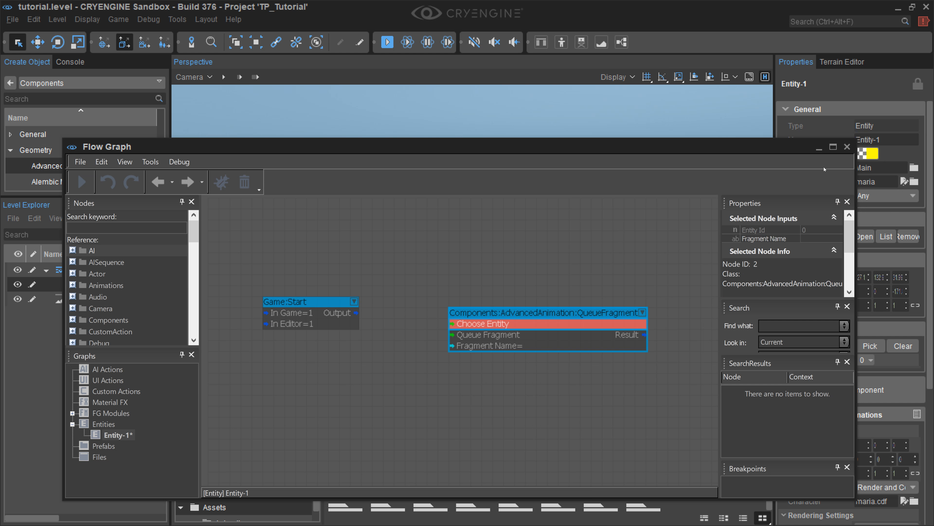
pyautogui.rightClick(494, 327)
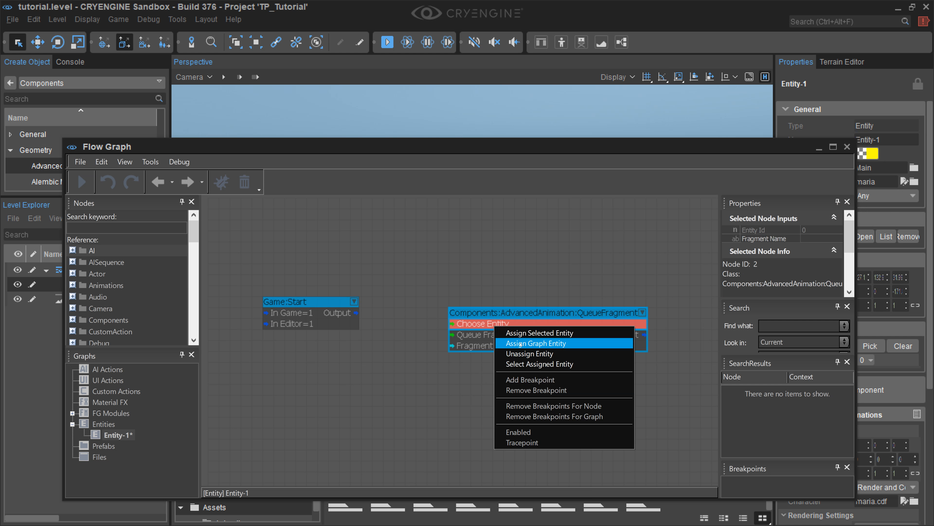
pyautogui.click(533, 333)
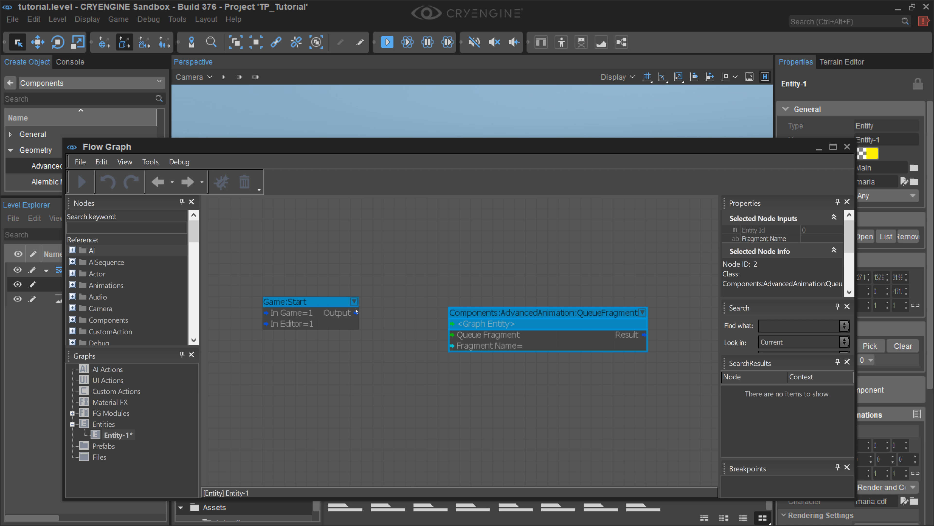
pyautogui.moveTo(357, 314); pyautogui.dragTo(454, 337)
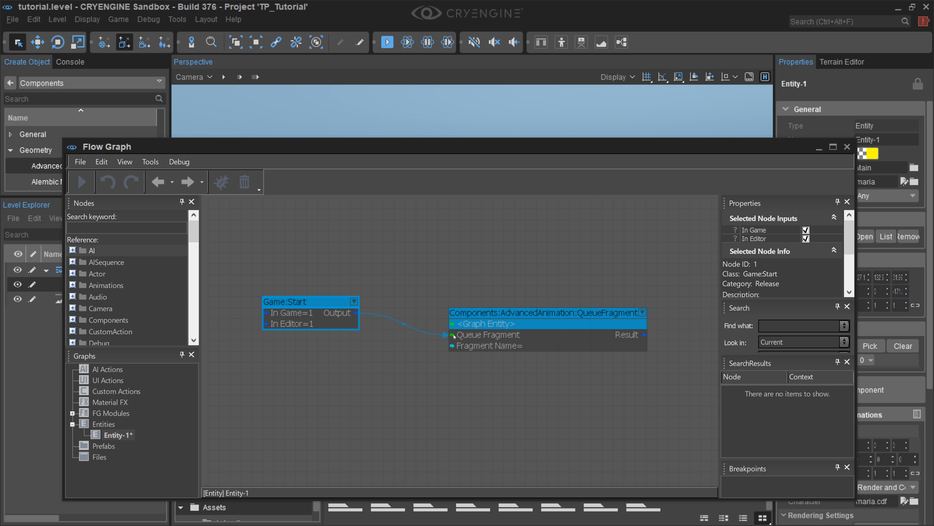
# Step: Set the QueueFragment node's Fragment Name to Jump and close the Flow Graph window
pyautogui.click(509, 349)
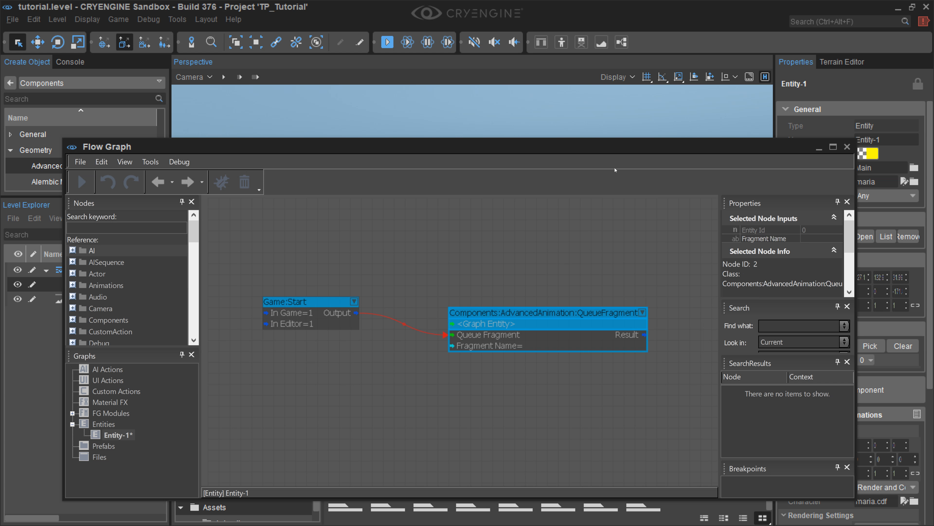
pyautogui.moveTo(618, 148); pyautogui.dragTo(262, 147)
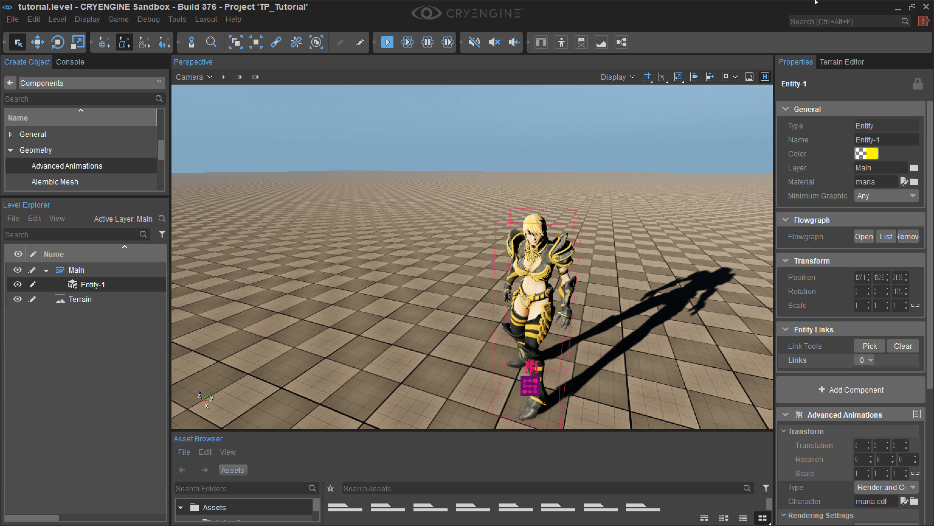
pyautogui.click(898, 7)
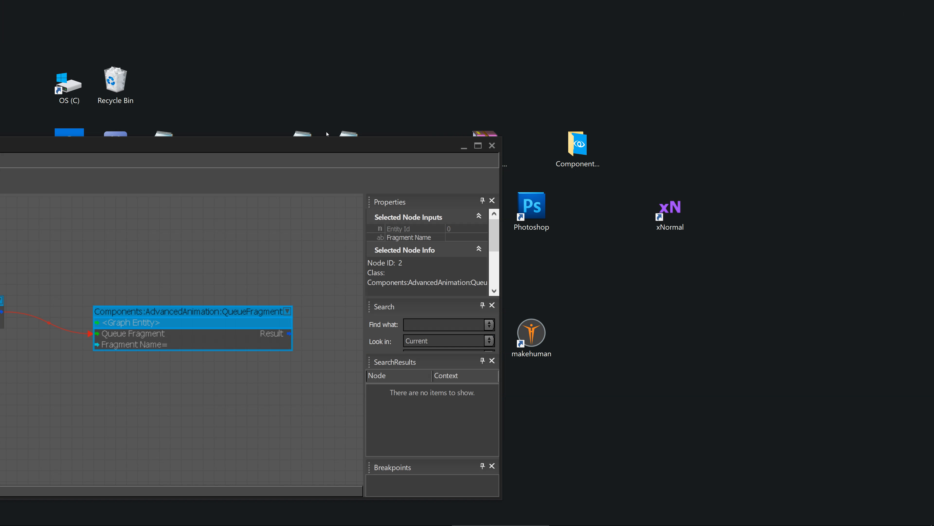
pyautogui.moveTo(327, 147); pyautogui.dragTo(436, 137)
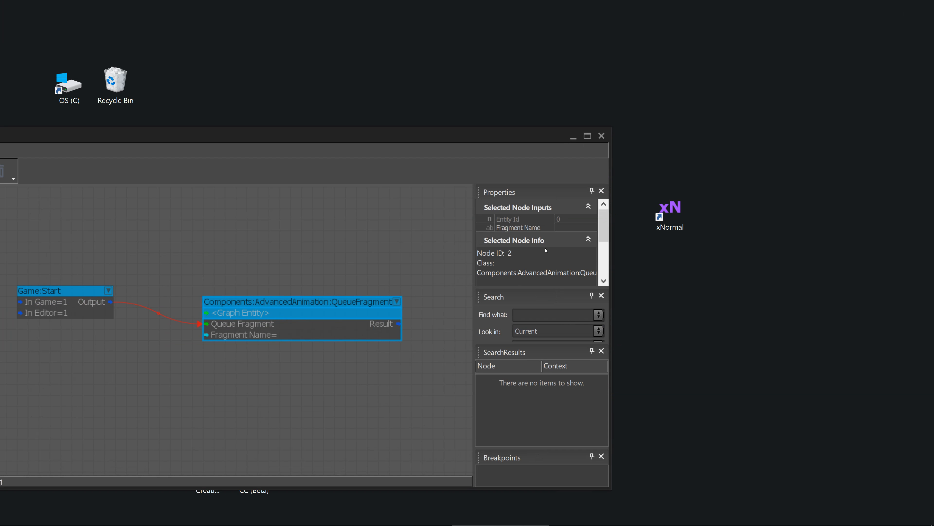
pyautogui.click(559, 228)
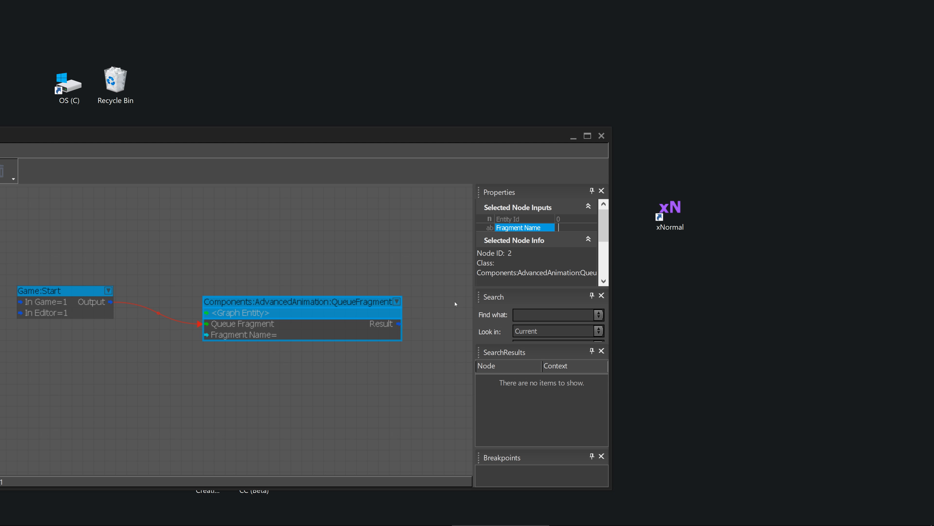
pyautogui.write('Jump')
pyautogui.press('Return')
pyautogui.click(603, 138)
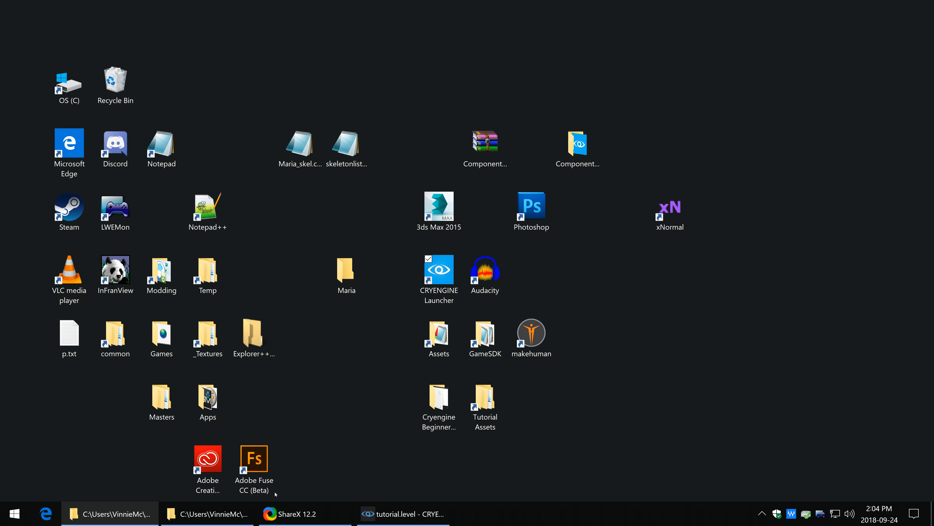
# Step: Return to CRYENGINE Sandbox, frame the Maria character in the viewport, and run the simulation to preview the Jump fragment
pyautogui.click(381, 514)
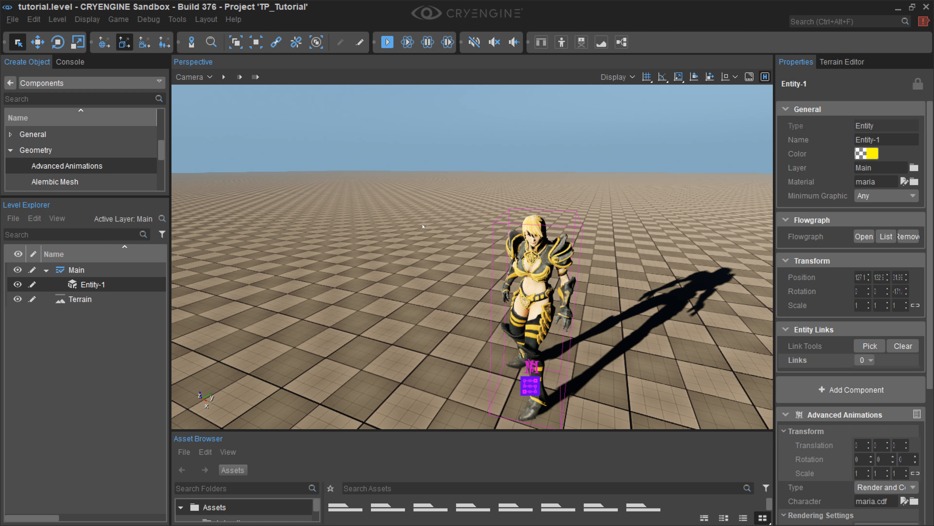
pyautogui.moveTo(438, 227); pyautogui.dragTo(462, 233, button='right')
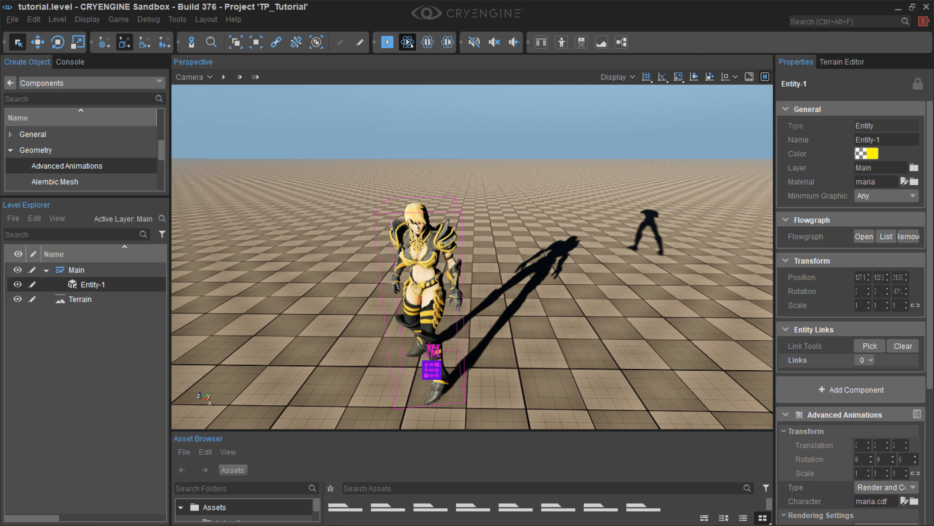
pyautogui.click(412, 44)
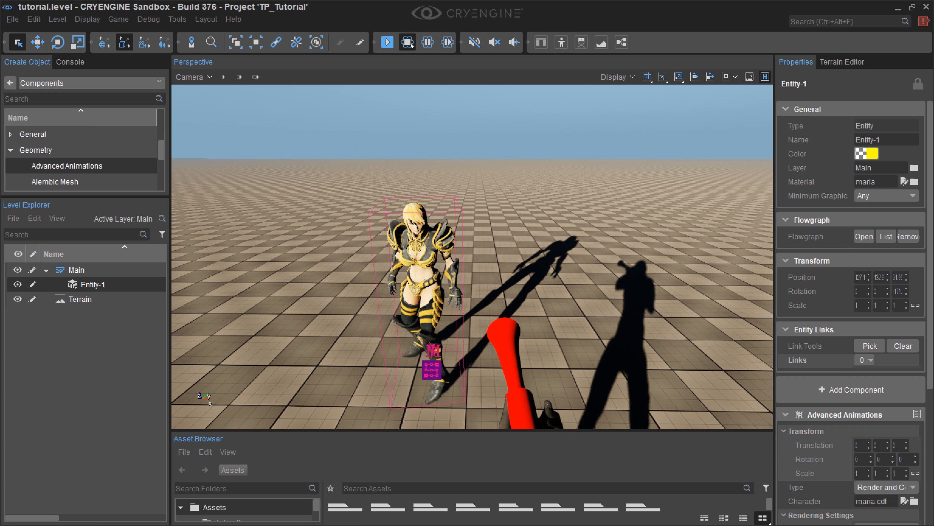
pyautogui.click(412, 45)
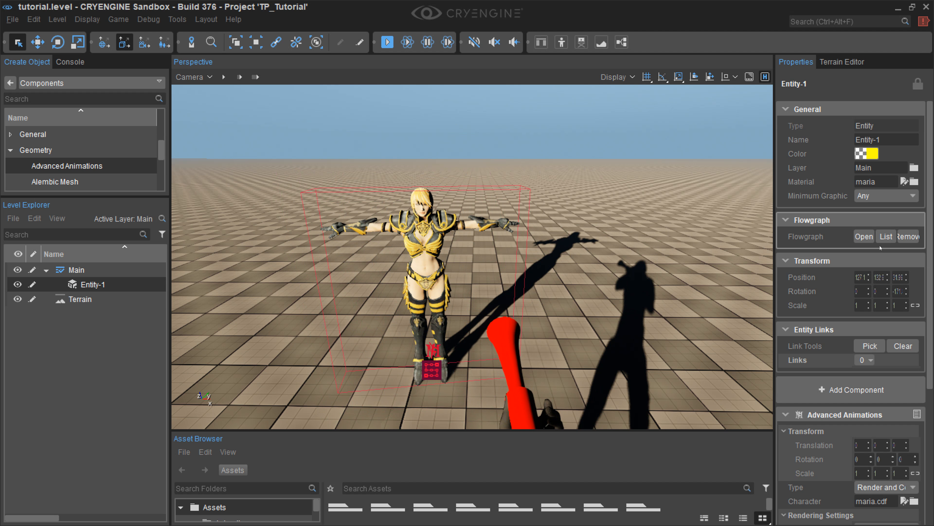
# Step: Reopen Entity-1's flow graph, set the QueueFragment node's Fragment Name to walk_Forward, and close the graph
pyautogui.click(899, 8)
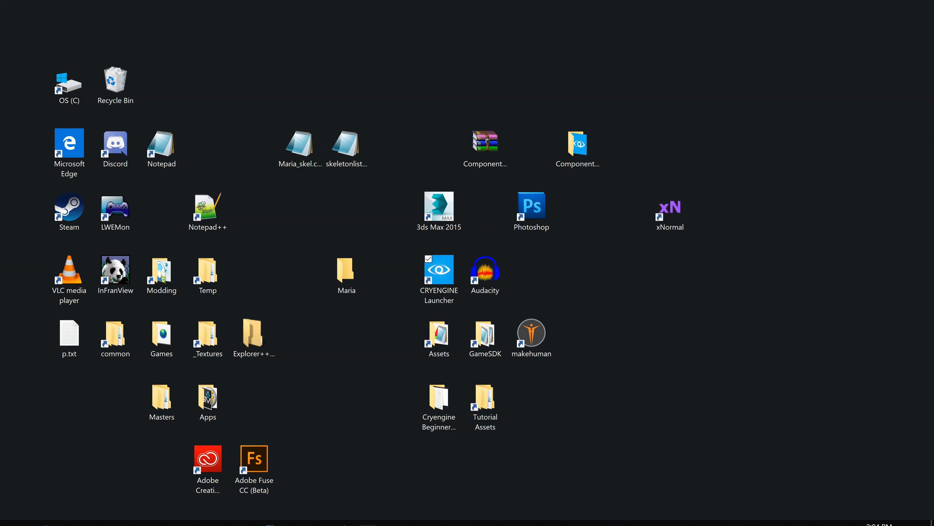
pyautogui.click(405, 513)
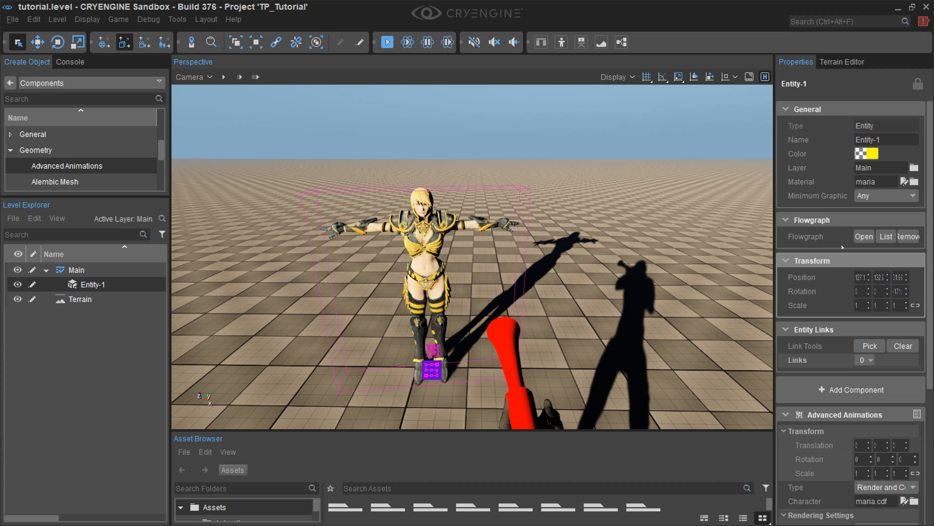
pyautogui.click(861, 236)
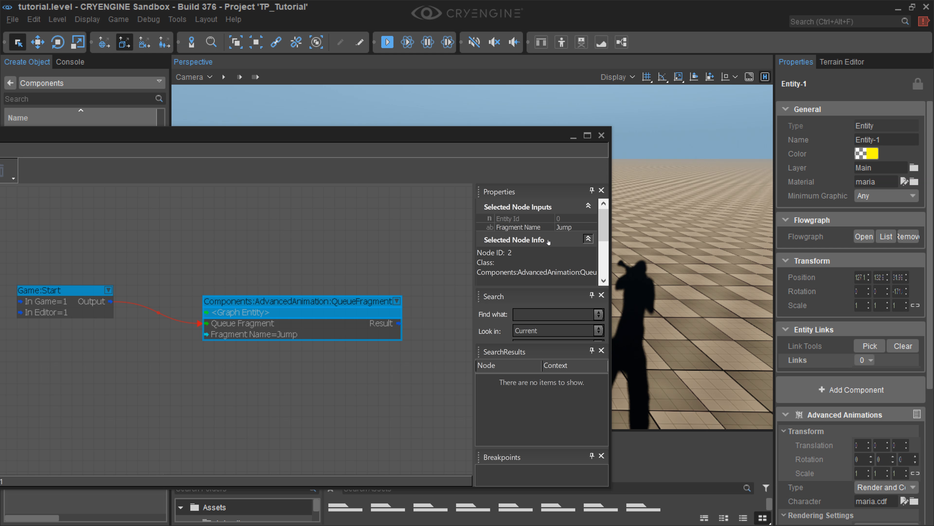
pyautogui.click(567, 228)
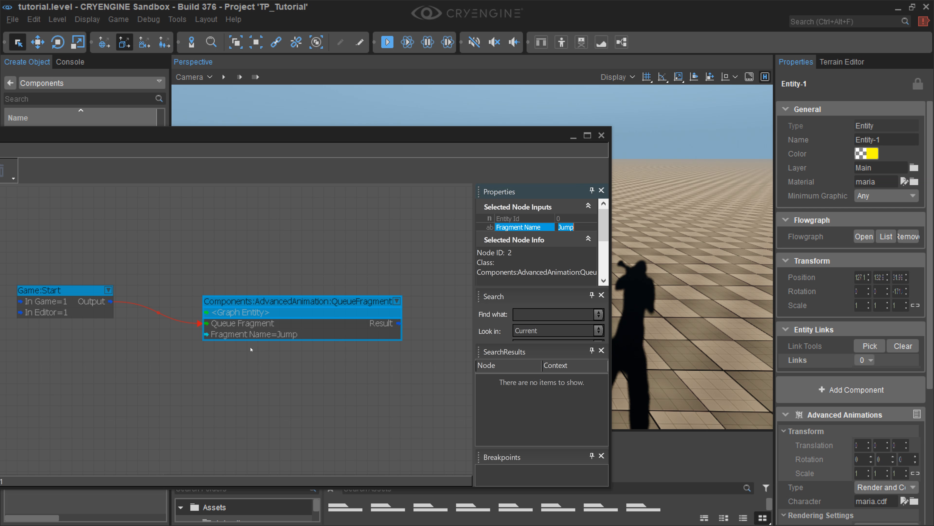
pyautogui.write('walk_Forward')
pyautogui.press('Return')
pyautogui.click(602, 136)
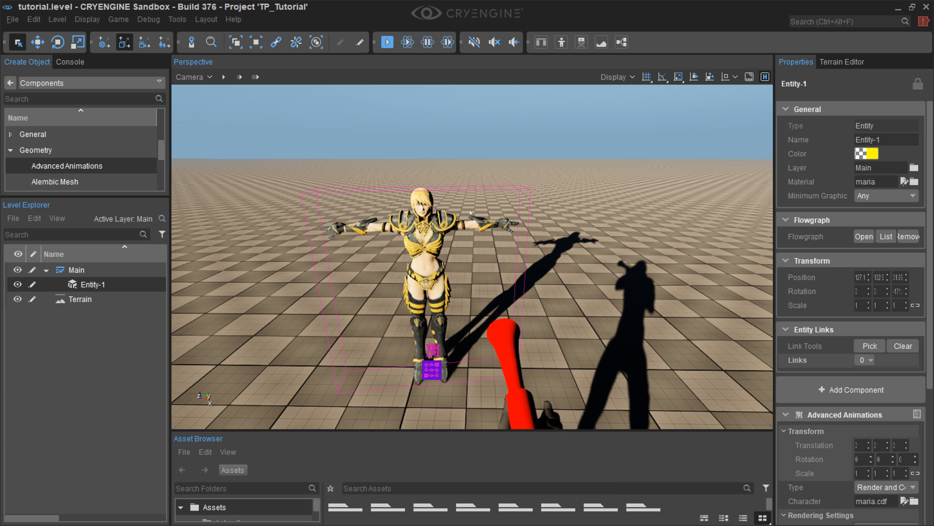
# Step: Test the walk_Forward fragment in both simulation and game mode, and reselect the Maria entity after leaving the game
pyautogui.click(407, 43)
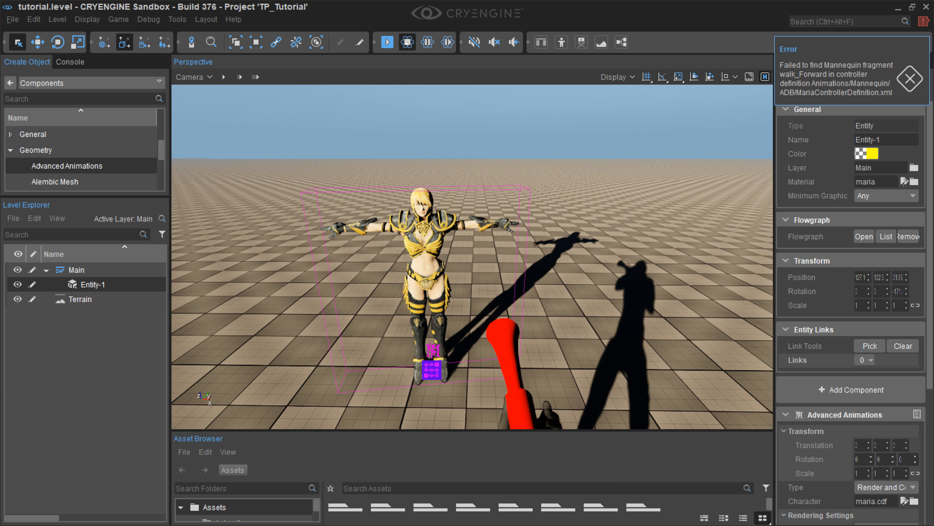
pyautogui.click(408, 42)
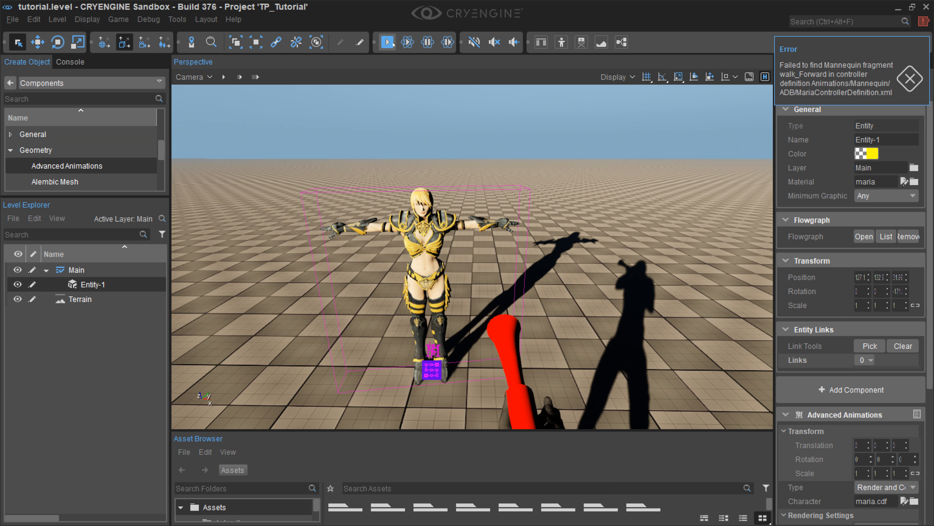
pyautogui.click(387, 42)
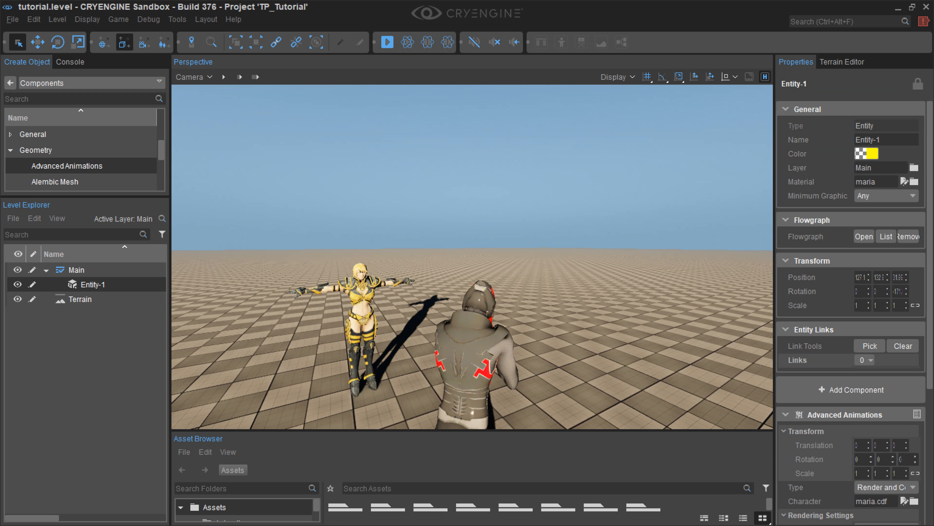
pyautogui.press('Escape')
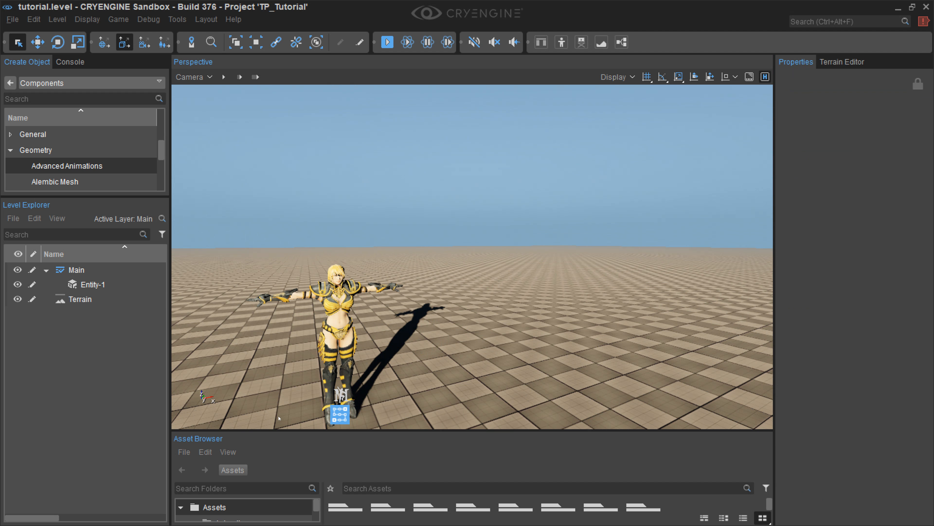
pyautogui.click(339, 414)
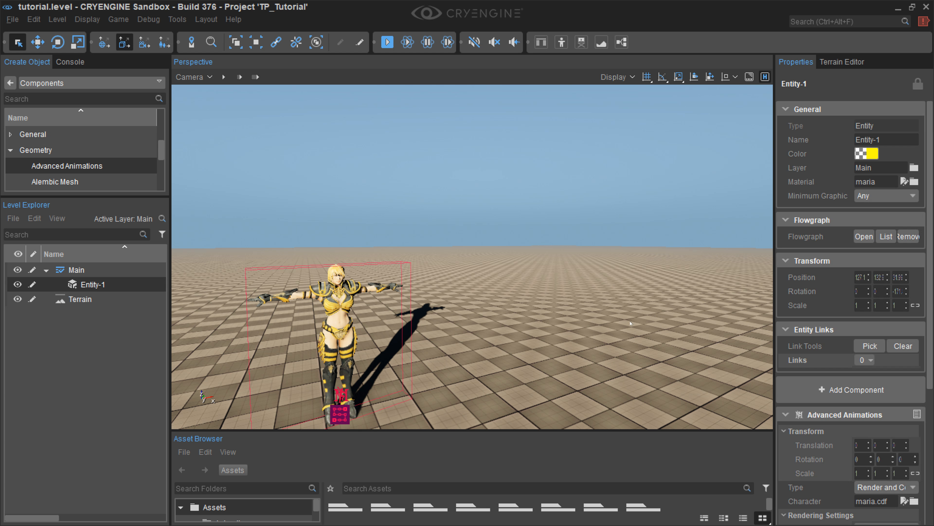
# Step: Switch to File Explorer, open Tutorial Assets\Animations\Mannequin\ADB, and review the fragment tags in MariaFragmentIds.xml before closing it
pyautogui.press('super+d')
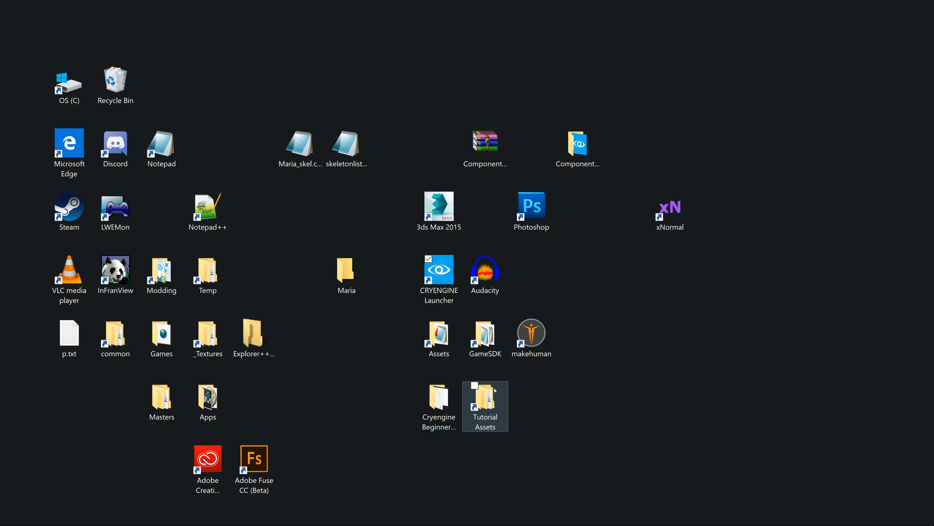
pyautogui.doubleClick(483, 400)
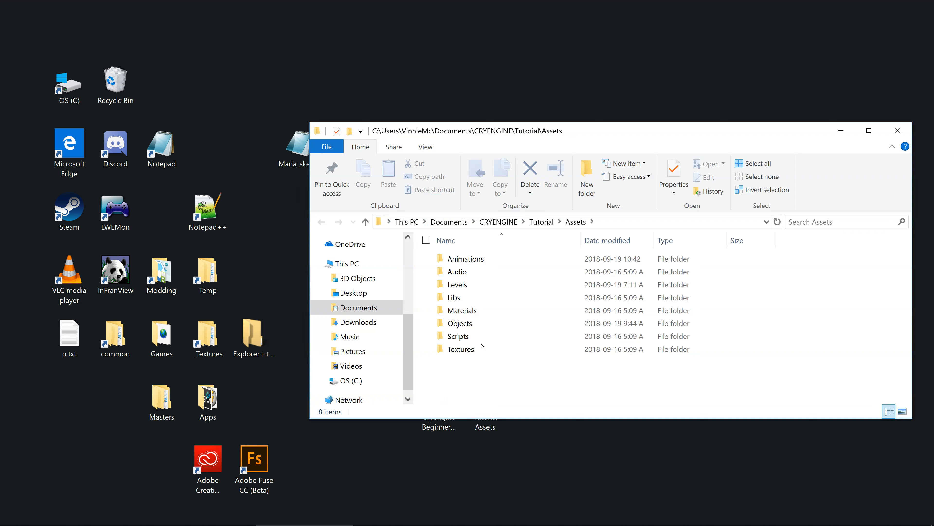
pyautogui.doubleClick(482, 259)
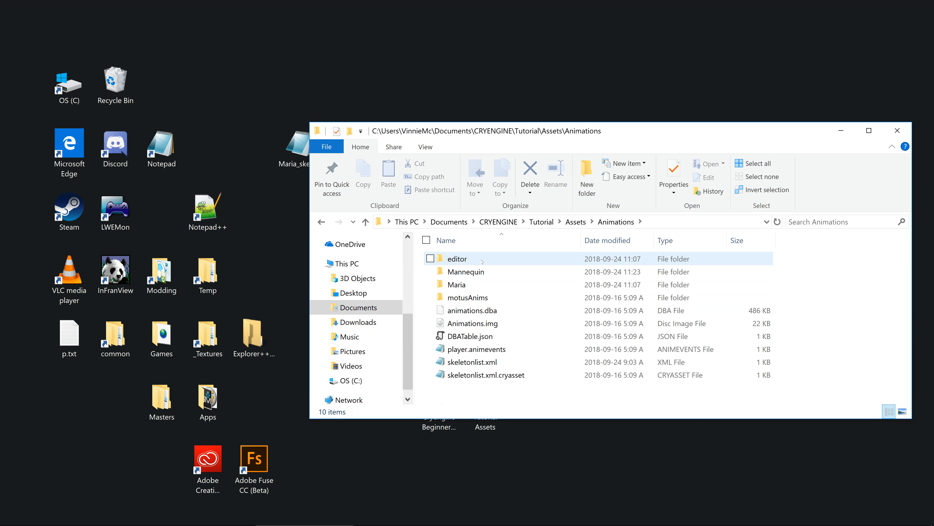
pyautogui.doubleClick(482, 272)
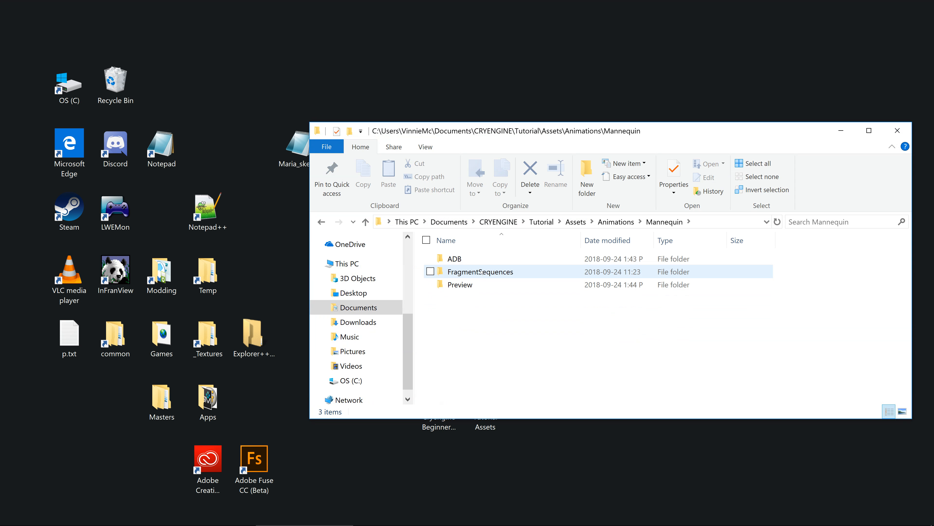
pyautogui.doubleClick(469, 259)
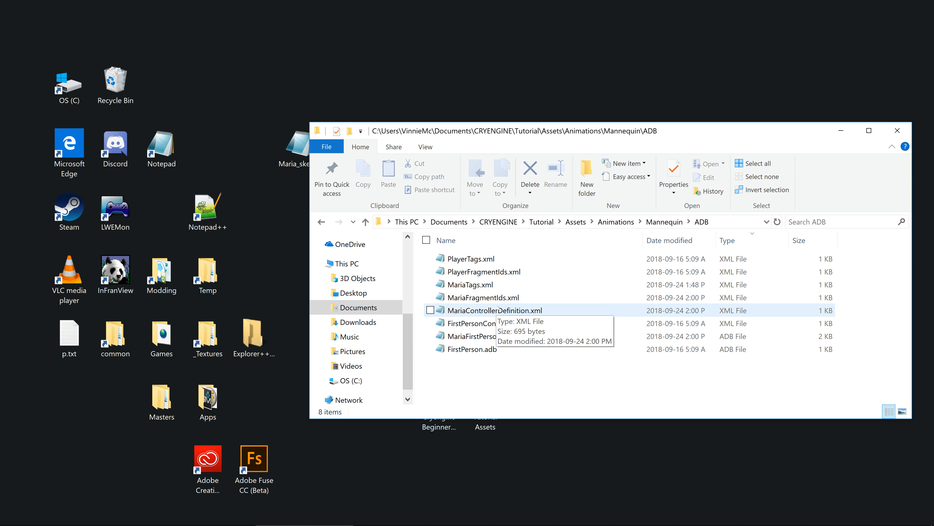
pyautogui.click(501, 298)
pyautogui.doubleClick(500, 298)
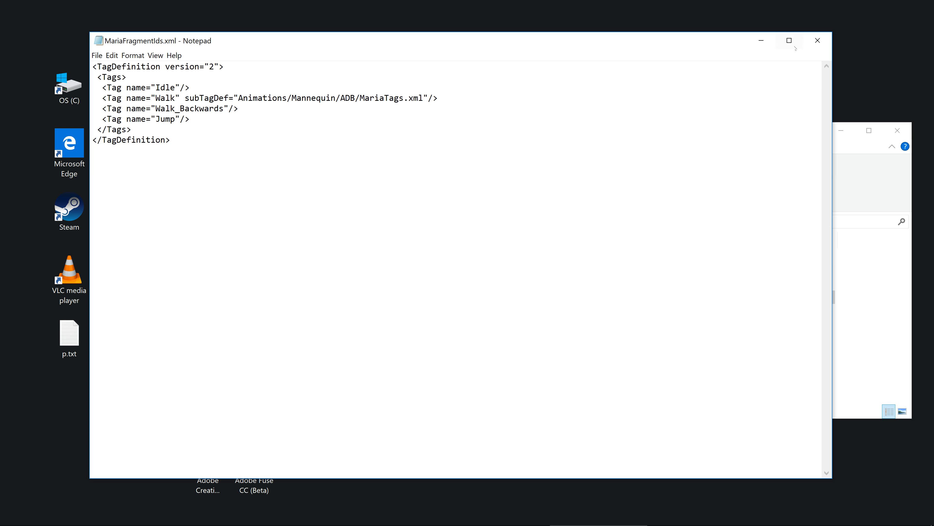
pyautogui.click(817, 40)
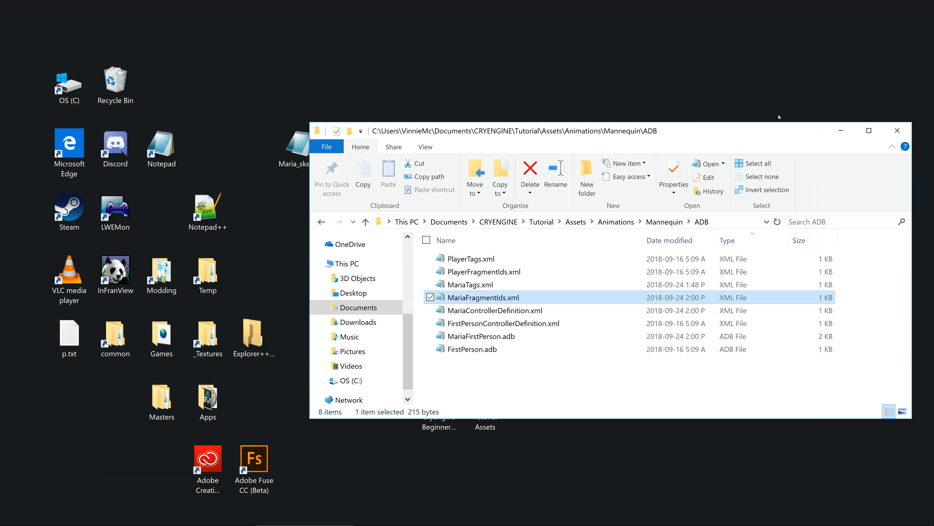
# Step: Review the fragment definitions in MariaControllerDefinition.xml, close the file, and minimize the ADB folder window
pyautogui.doubleClick(527, 311)
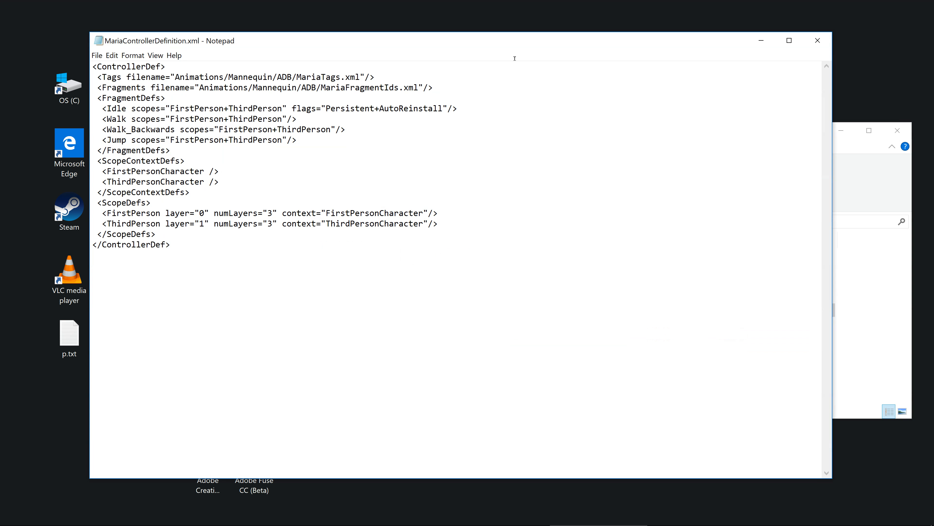
pyautogui.click(817, 40)
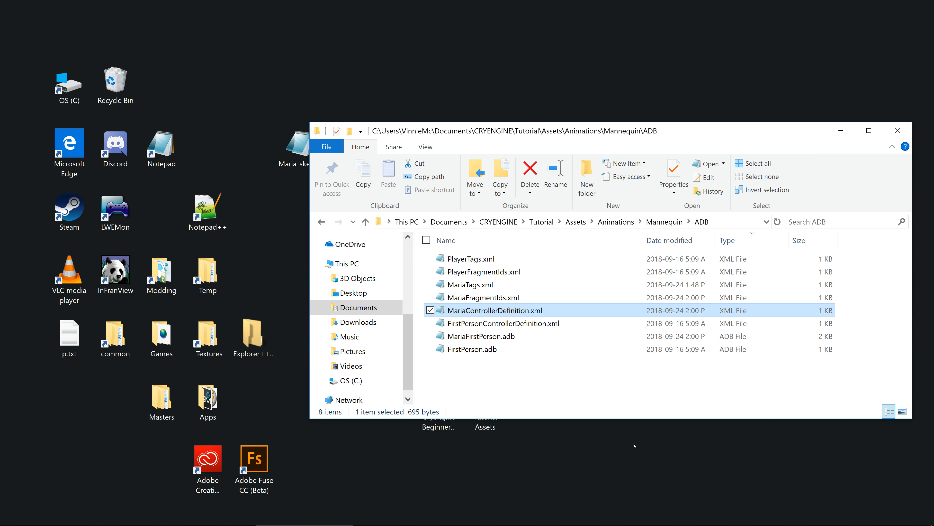
pyautogui.click(840, 130)
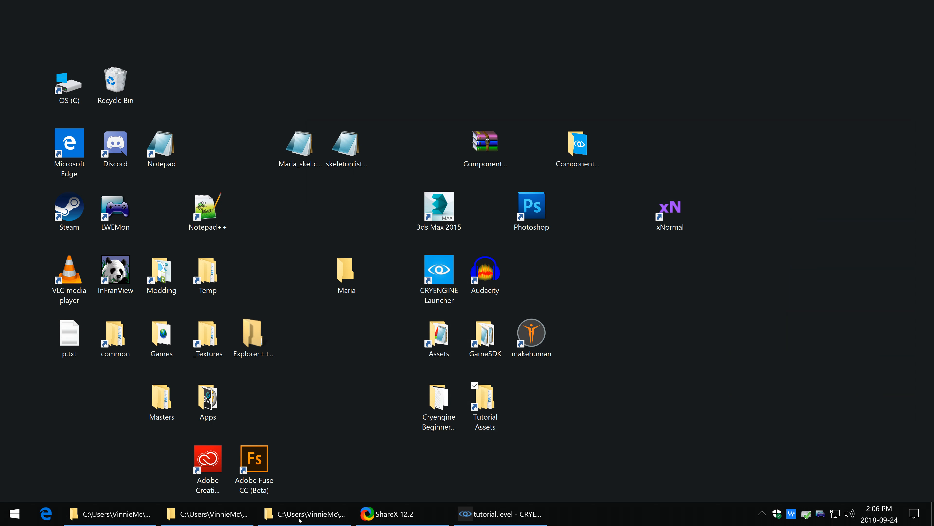
# Step: Return to CRYENGINE Sandbox, review Entity-1's Advanced Animations properties, and open its flow graph
pyautogui.click(474, 518)
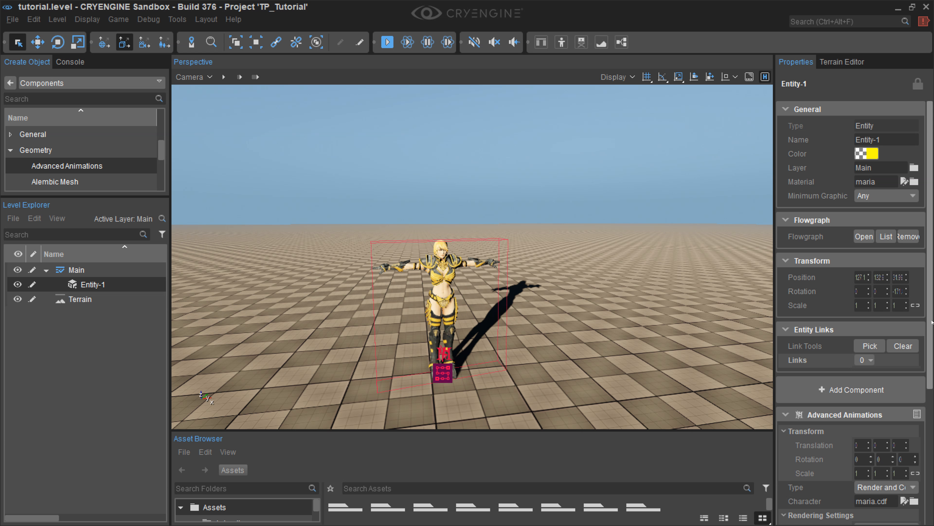
pyautogui.moveTo(931, 328); pyautogui.dragTo(931, 464)
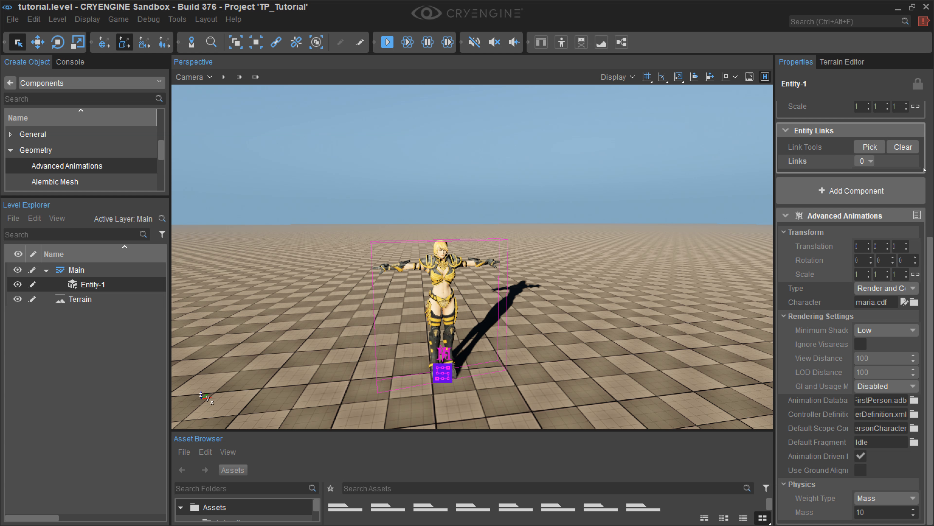
pyautogui.scroll(5, 926, 171)
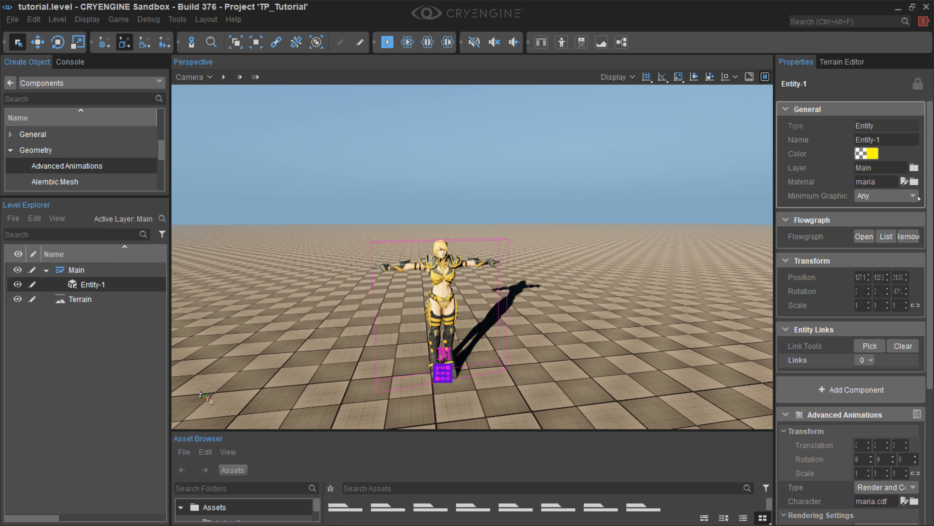
pyautogui.click(861, 238)
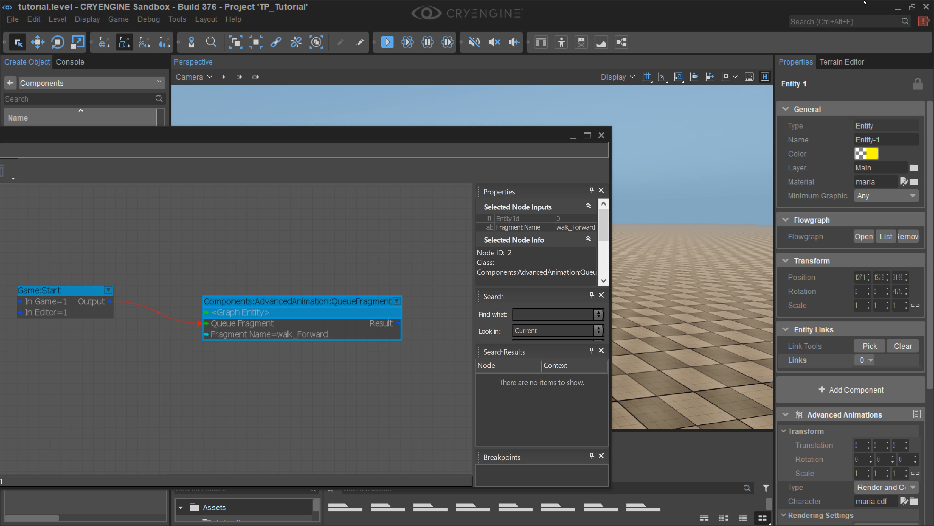
# Step: Minimize the editor windows and copy the name Walk_Forwards from the .i_caf file in the Tutorial Assets\Animations\Maria folder
pyautogui.click(895, 8)
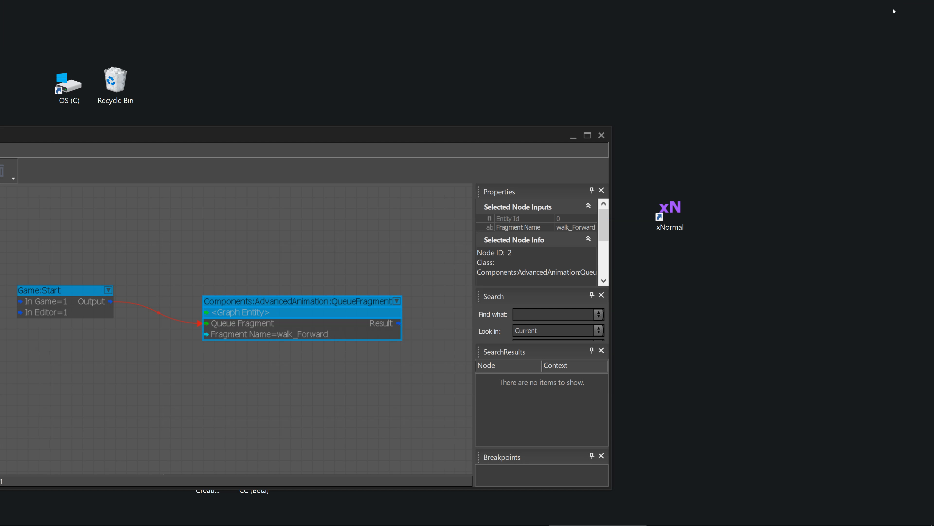
pyautogui.click(574, 136)
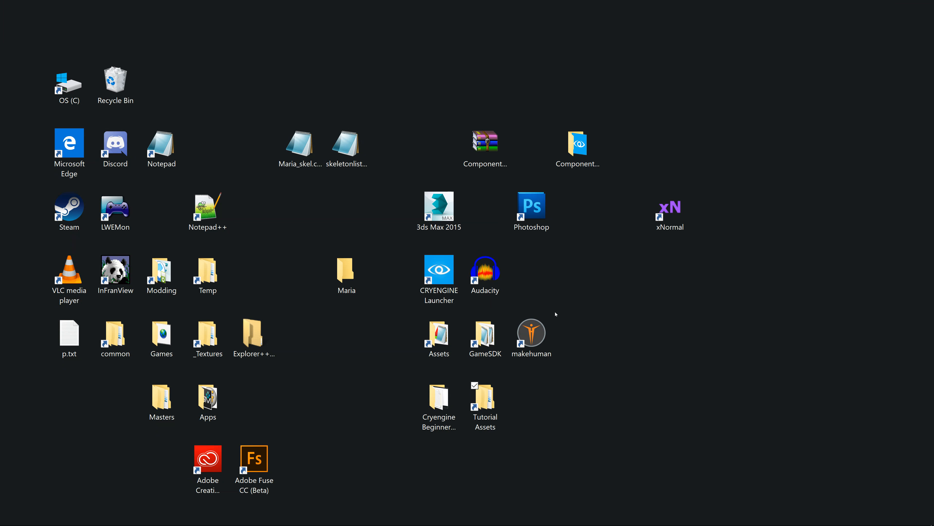
pyautogui.doubleClick(483, 407)
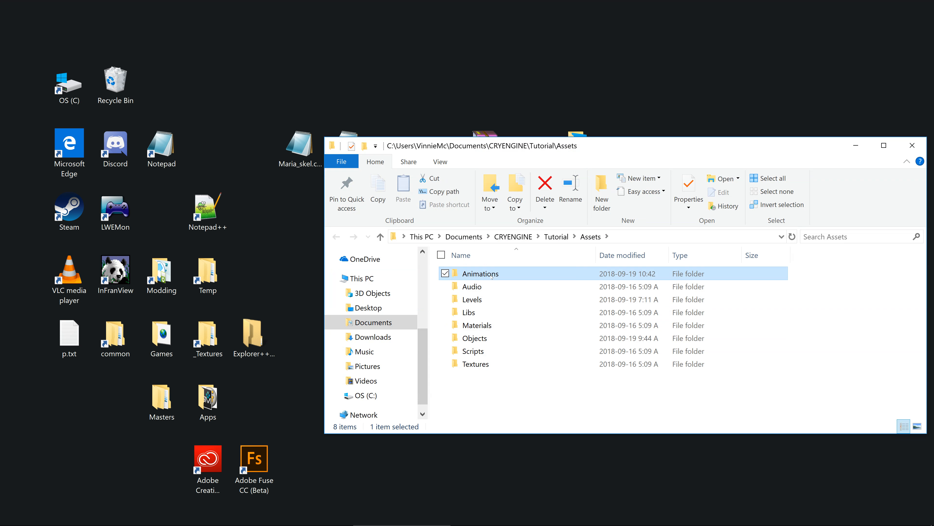
pyautogui.doubleClick(492, 276)
pyautogui.doubleClick(475, 300)
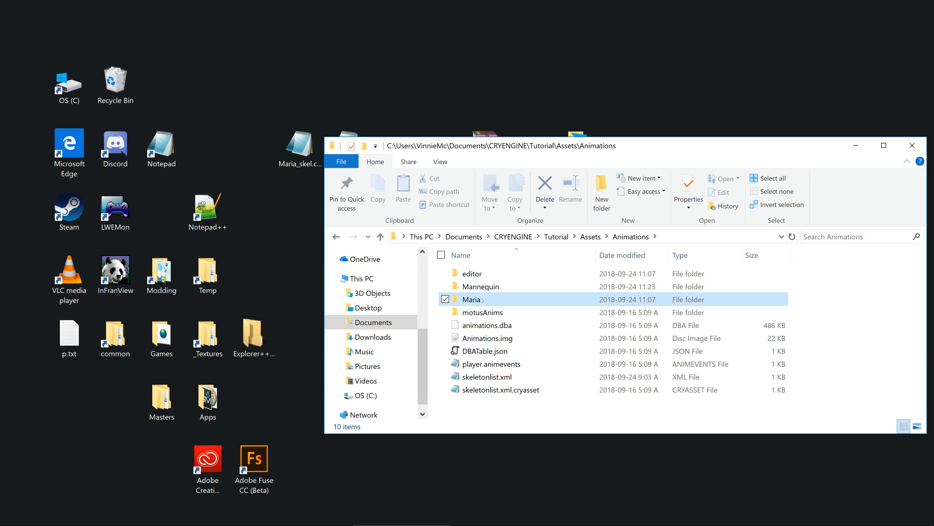
pyautogui.scroll(-1, 553, 342)
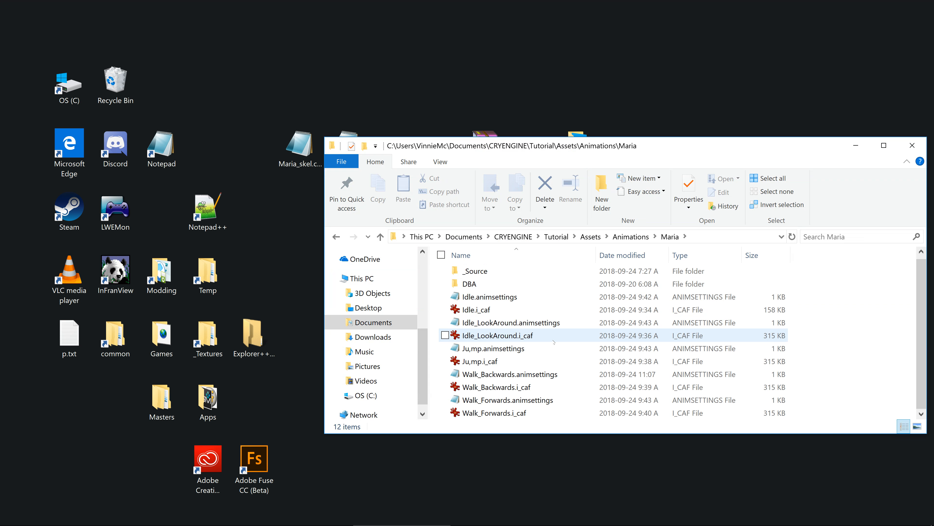
pyautogui.rightClick(505, 414)
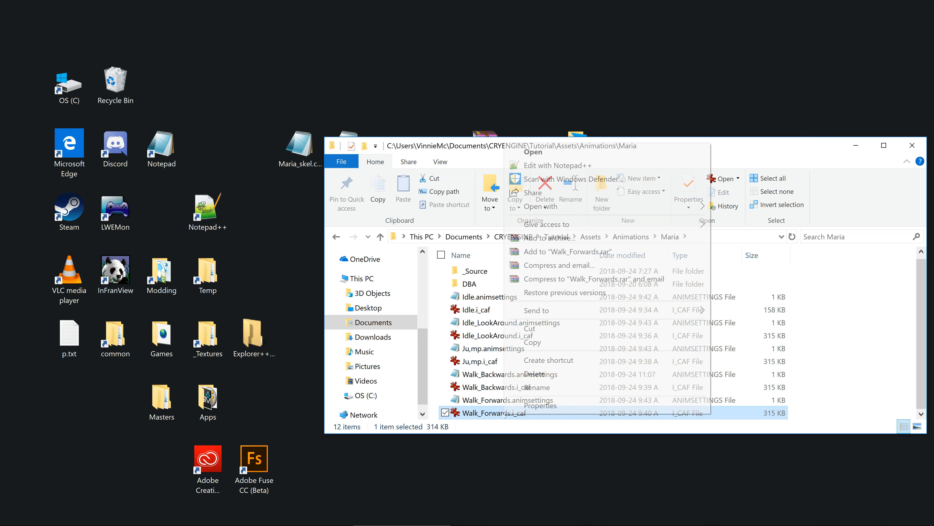
pyautogui.click(538, 387)
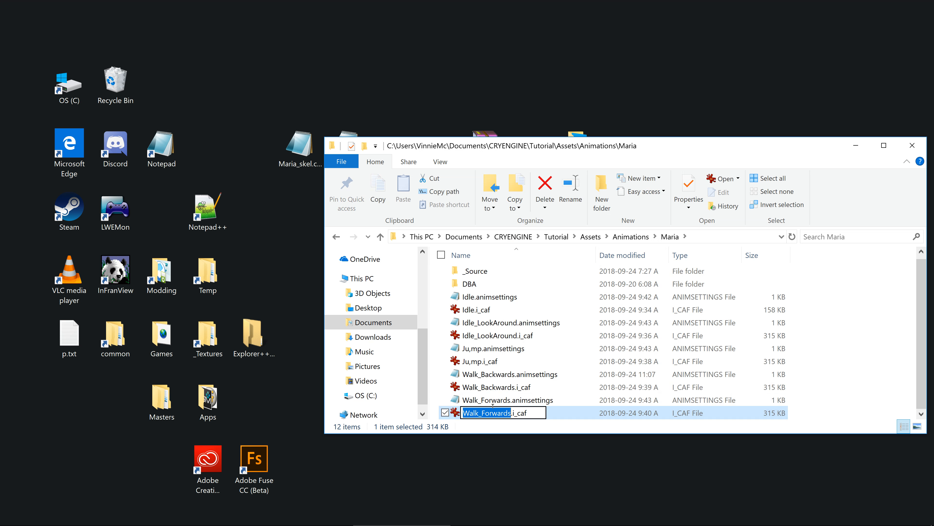
pyautogui.rightClick(502, 413)
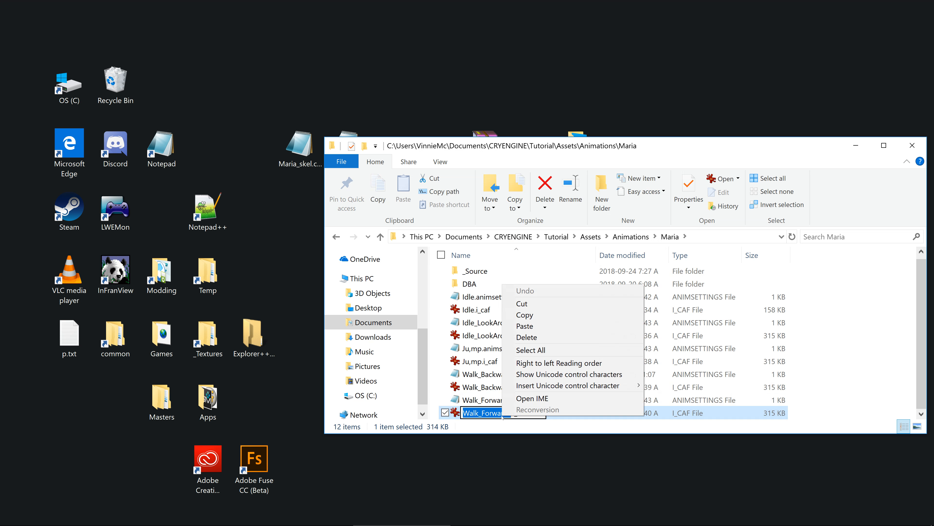
pyautogui.click(538, 315)
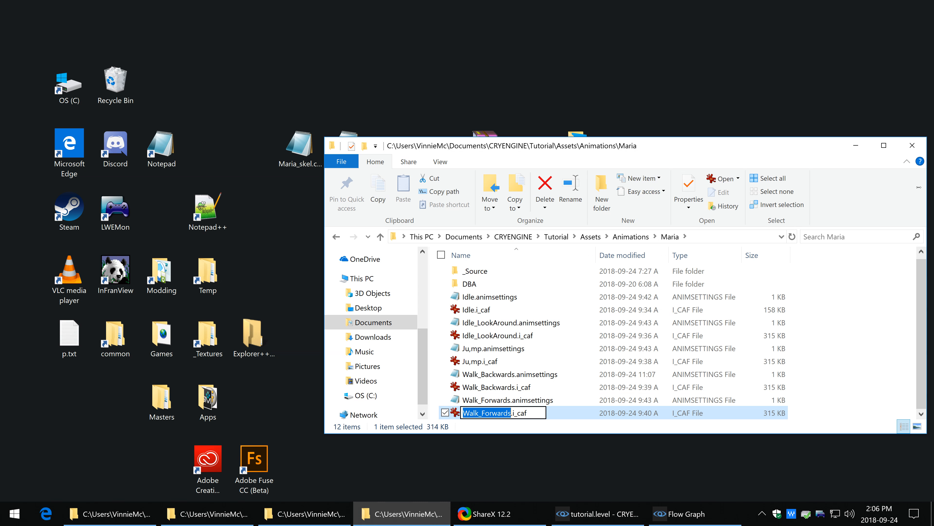
pyautogui.click(856, 146)
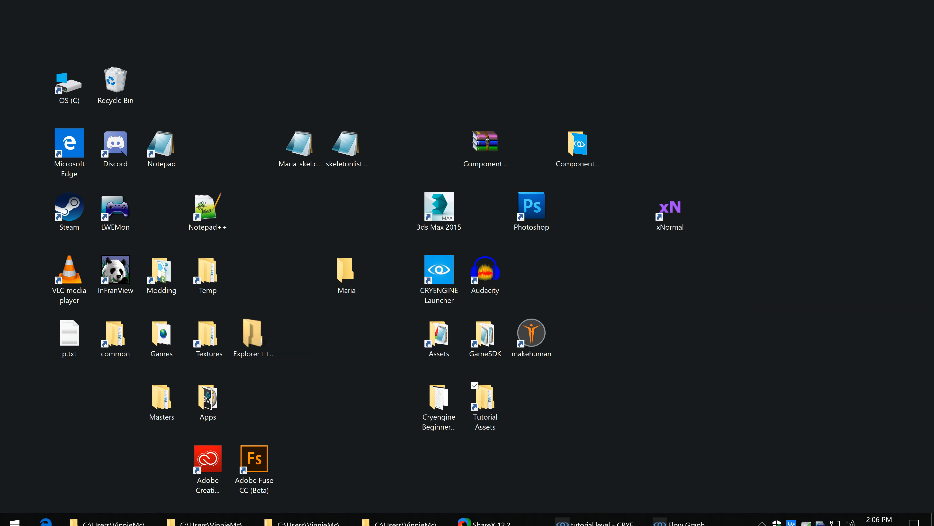
# Step: Restore the Flow Graph window, paste Walk_Forwards as the QueueFragment node's Fragment Name, and close the graph
pyautogui.click(621, 522)
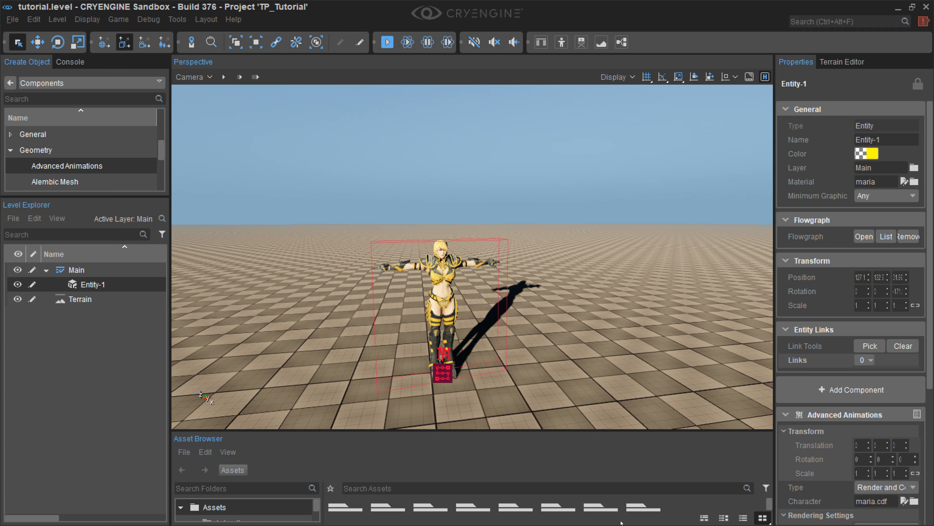
pyautogui.click(898, 7)
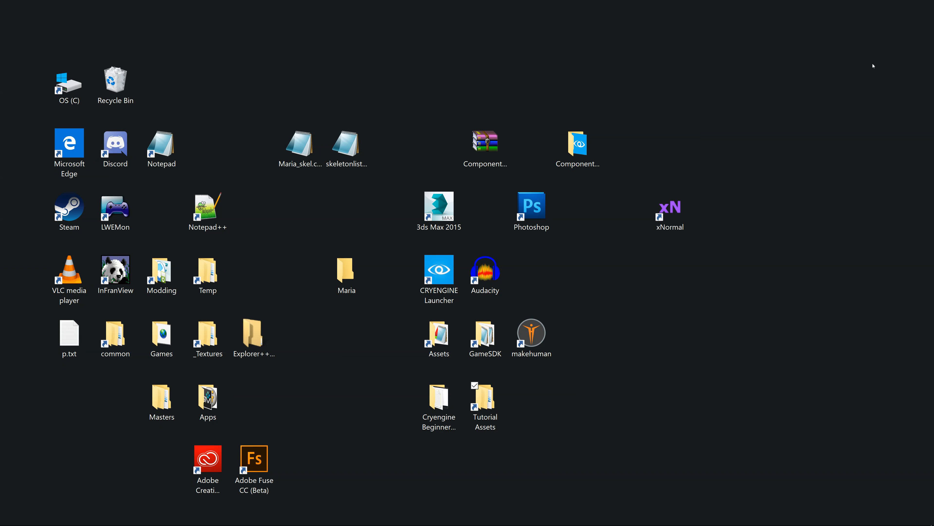
pyautogui.click(695, 517)
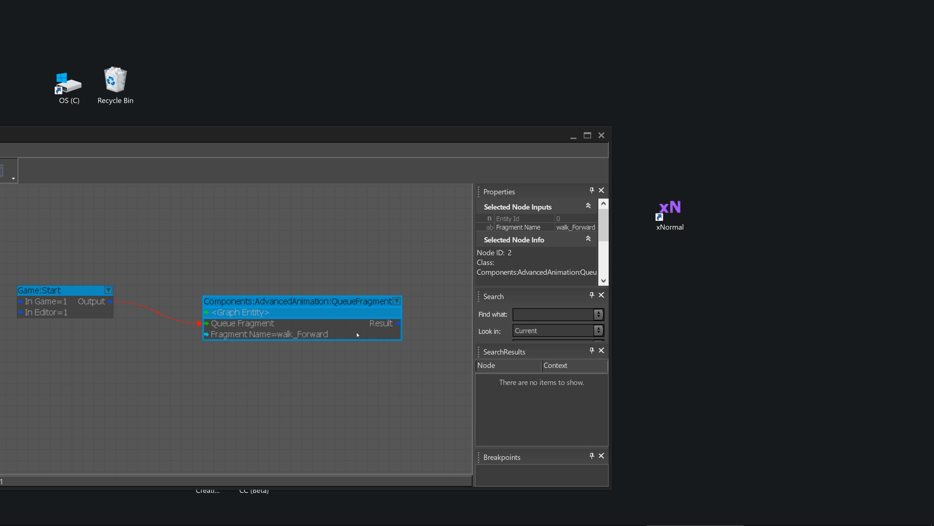
pyautogui.click(585, 227)
pyautogui.rightClick(584, 225)
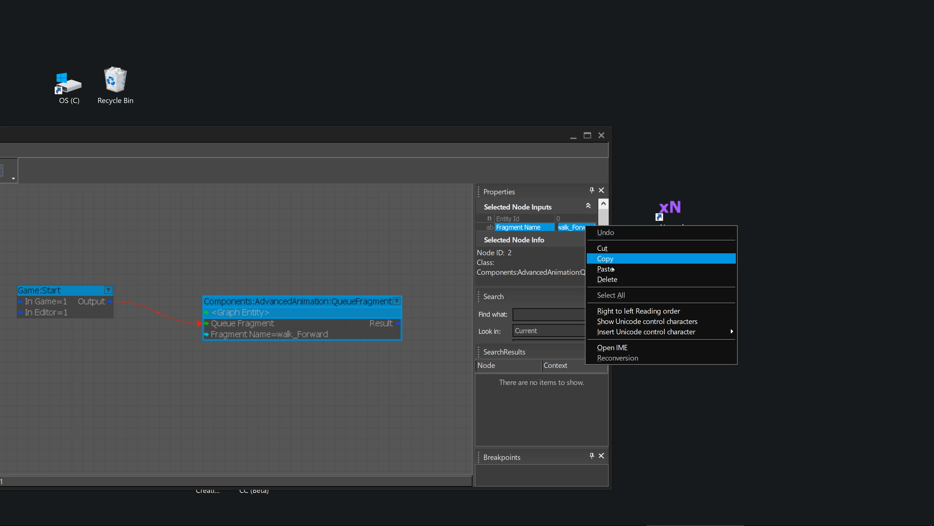
pyautogui.click(613, 269)
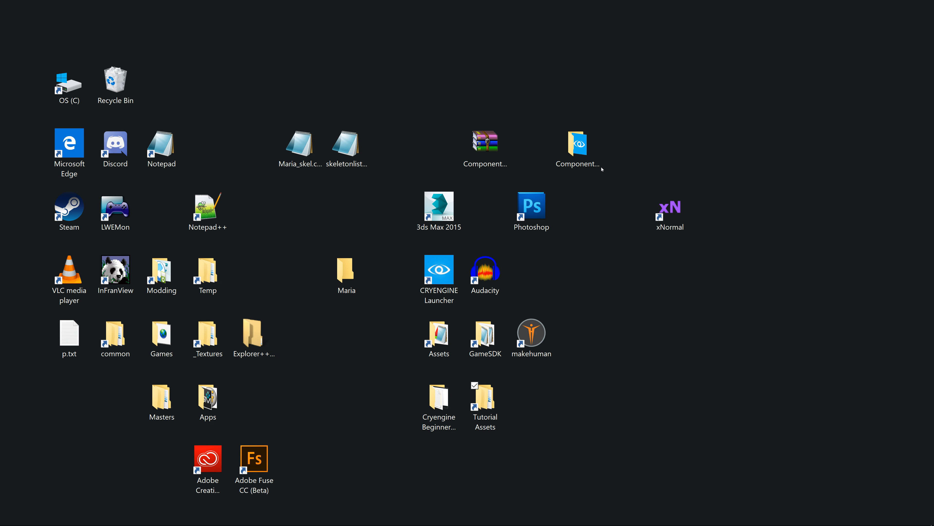
pyautogui.click(602, 135)
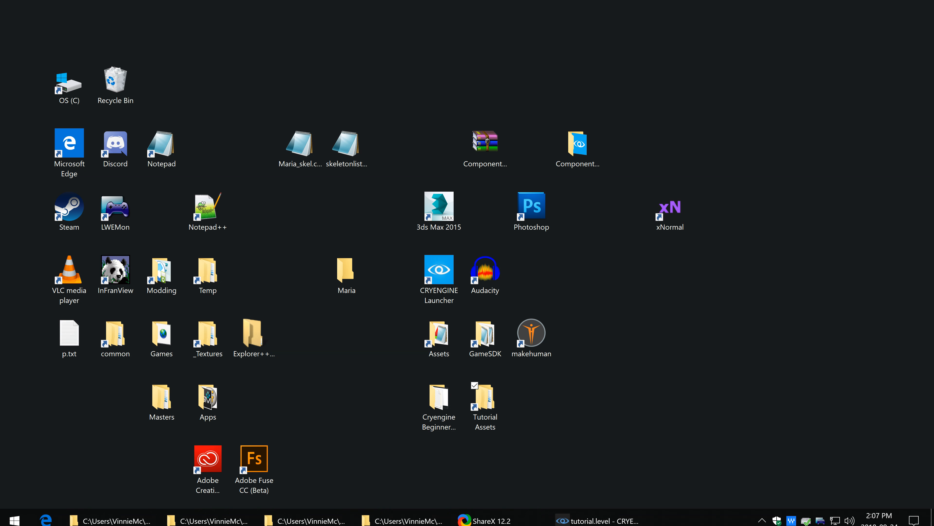
# Step: Return to CRYENGINE Sandbox, test the Walk_Forwards fragment in simulation and game mode, and check the in-game console for errors
pyautogui.click(564, 520)
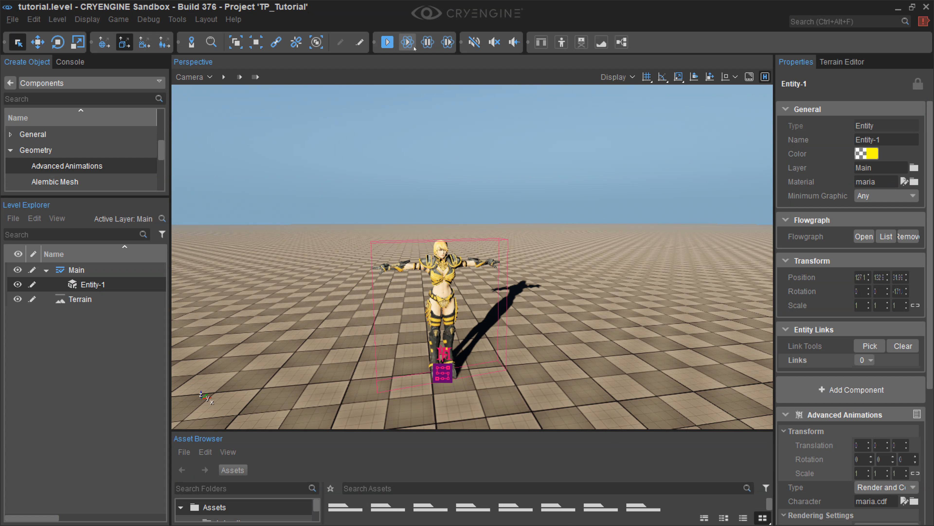
pyautogui.click(408, 42)
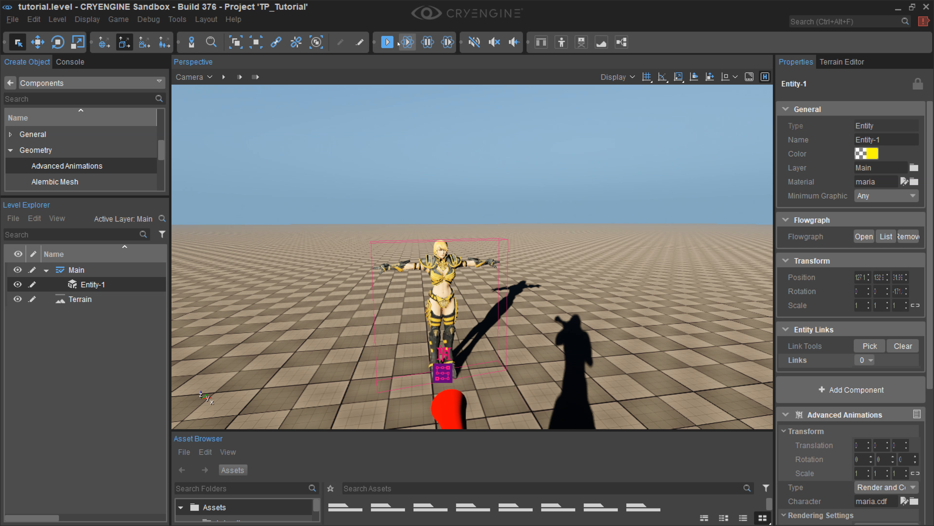
pyautogui.click(387, 42)
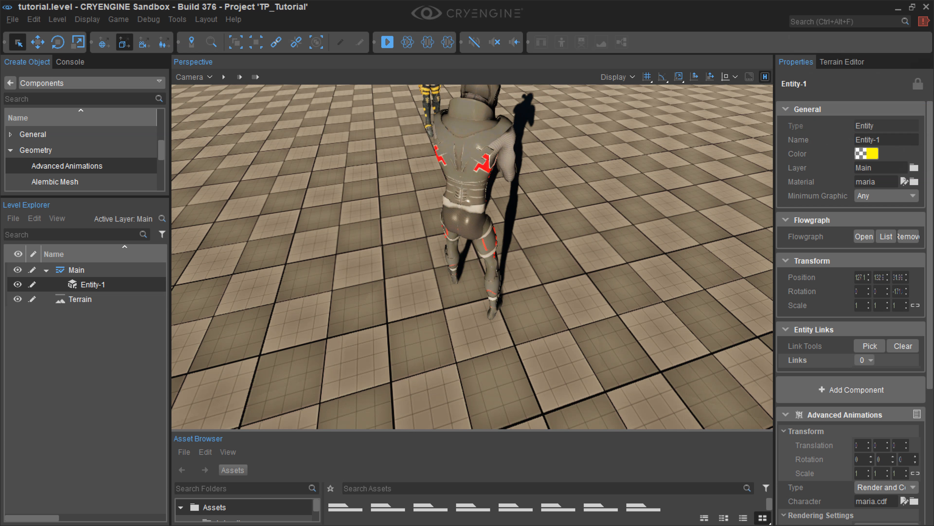
pyautogui.press('`')
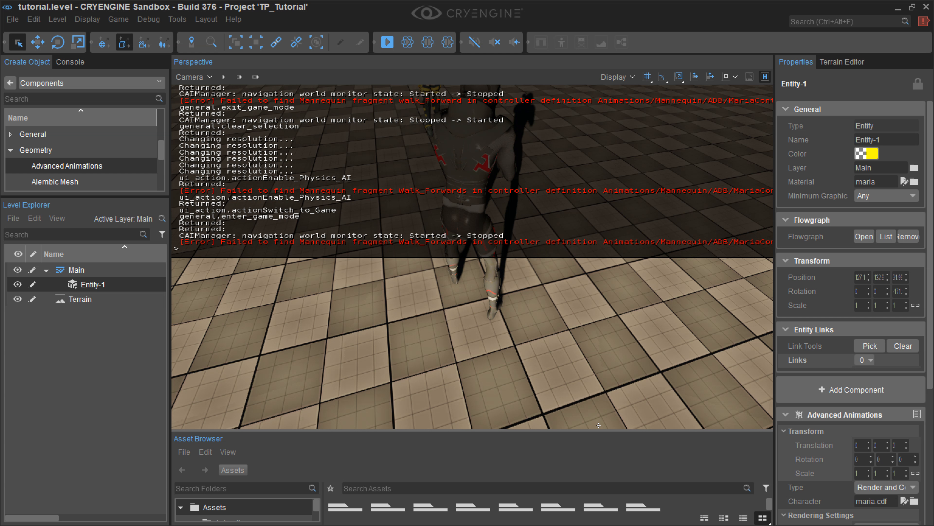
pyautogui.press('`')
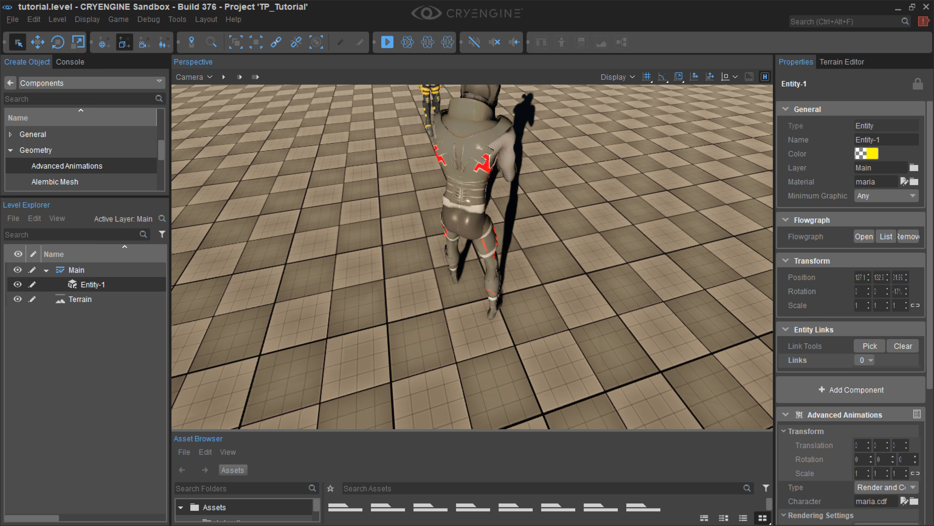
# Step: Leave game mode and run the Physics/AI simulation to check the Maria entity's Walk_Forwards fragment
pyautogui.press('Escape')
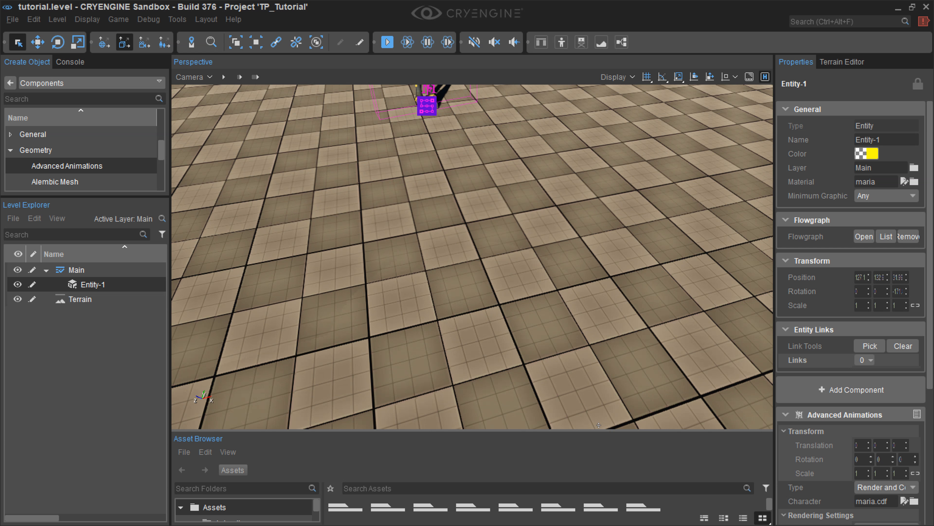
pyautogui.moveTo(472, 256); pyautogui.dragTo(625, 188, button='right')
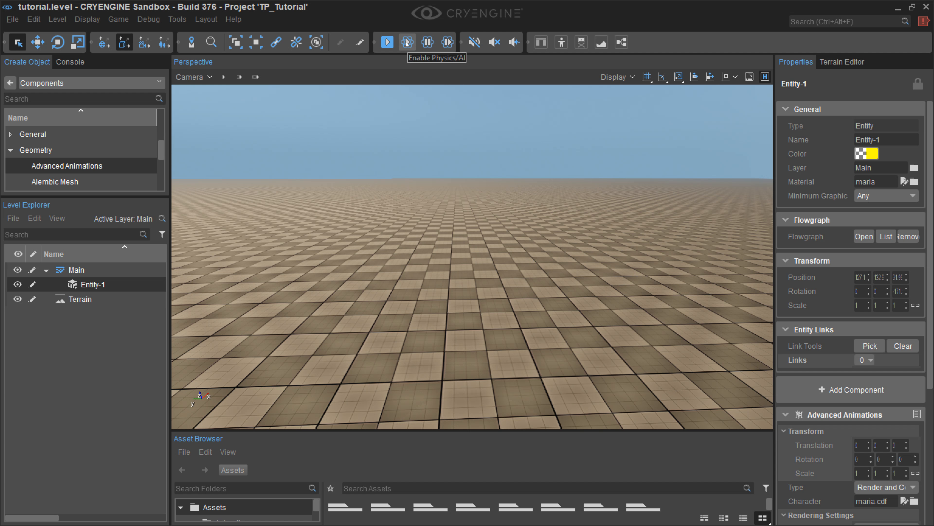
pyautogui.click(407, 43)
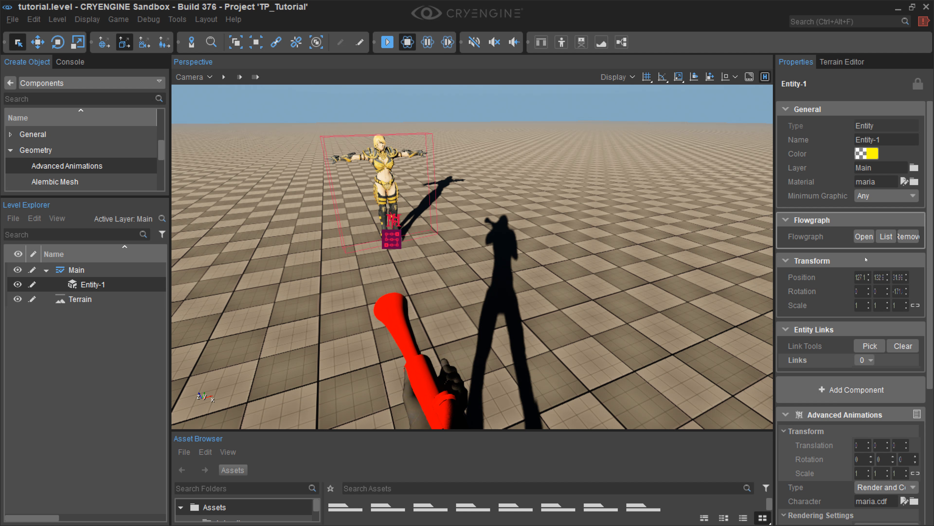
# Step: Review Entity-1's Advanced Animations properties and inspect the QueueFragment node in its flow graph
pyautogui.scroll(-5, 933, 286)
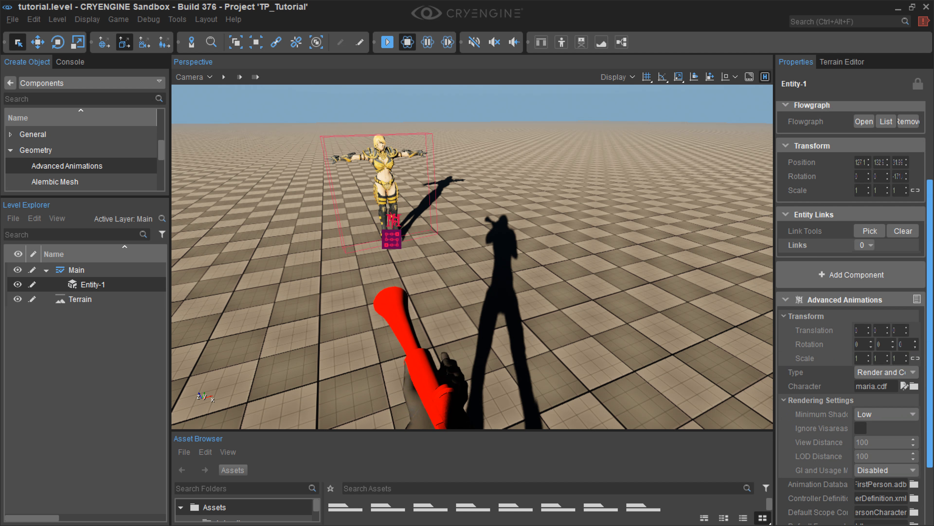
pyautogui.scroll(5, 850, 294)
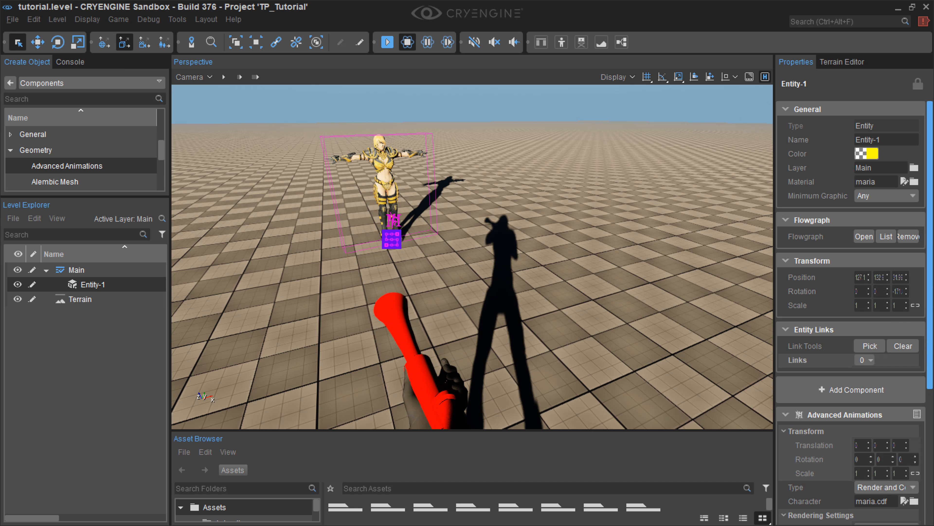
pyautogui.click(864, 236)
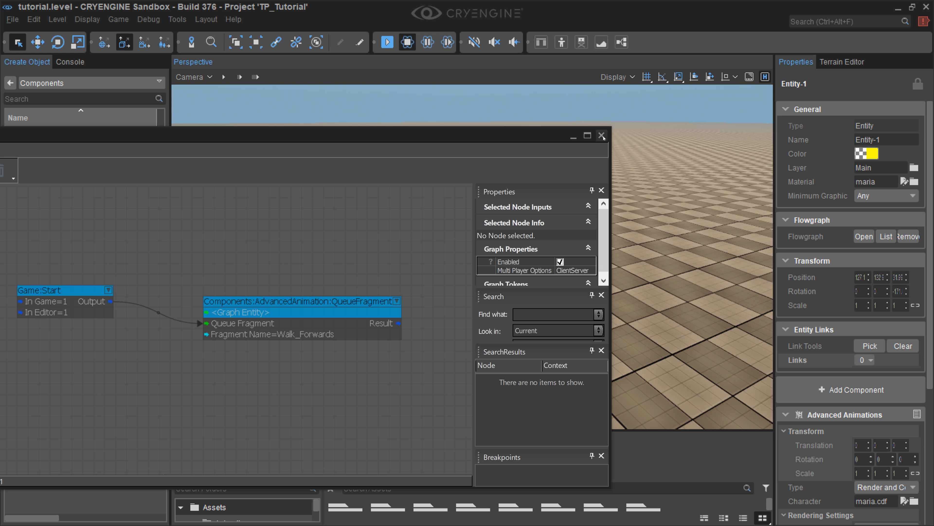
pyautogui.click(602, 135)
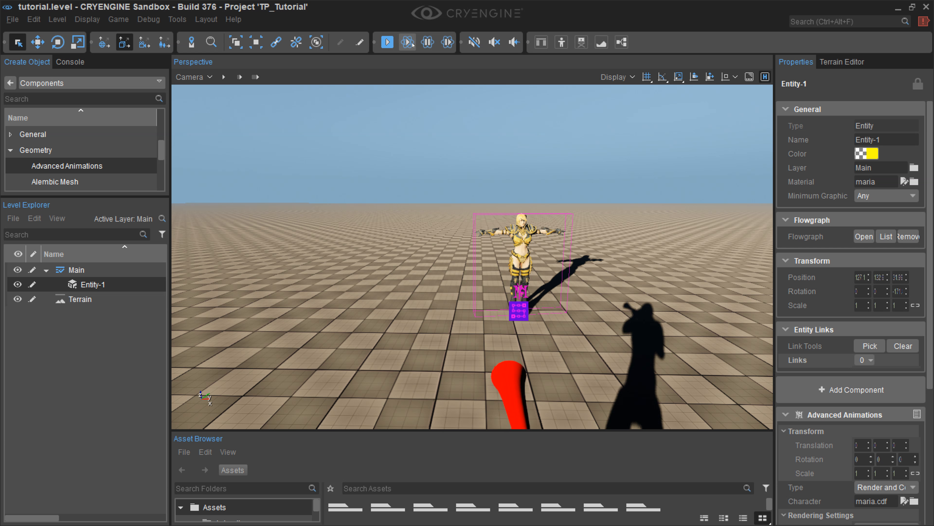
# Step: Restart the Physics/AI simulation and retest the Walk_Forwards fragment in game mode, returning to the editor
pyautogui.click(412, 43)
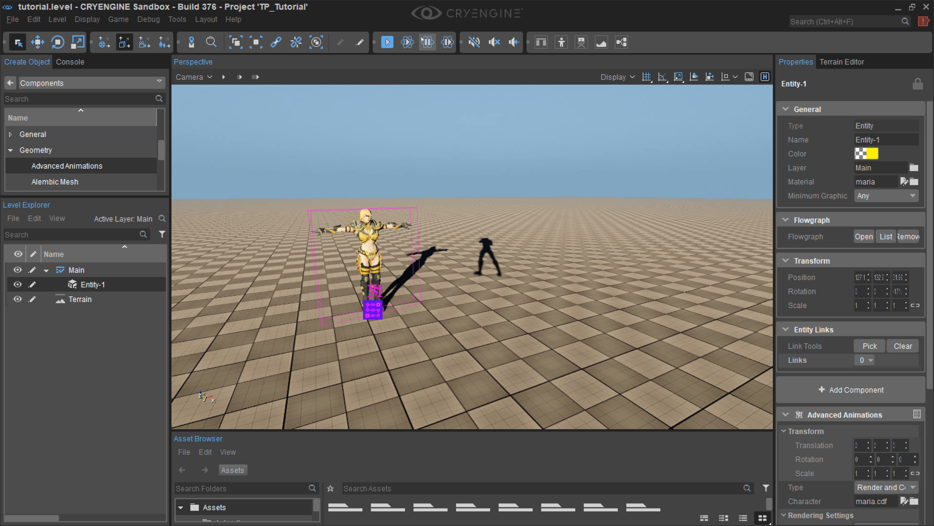
pyautogui.click(412, 42)
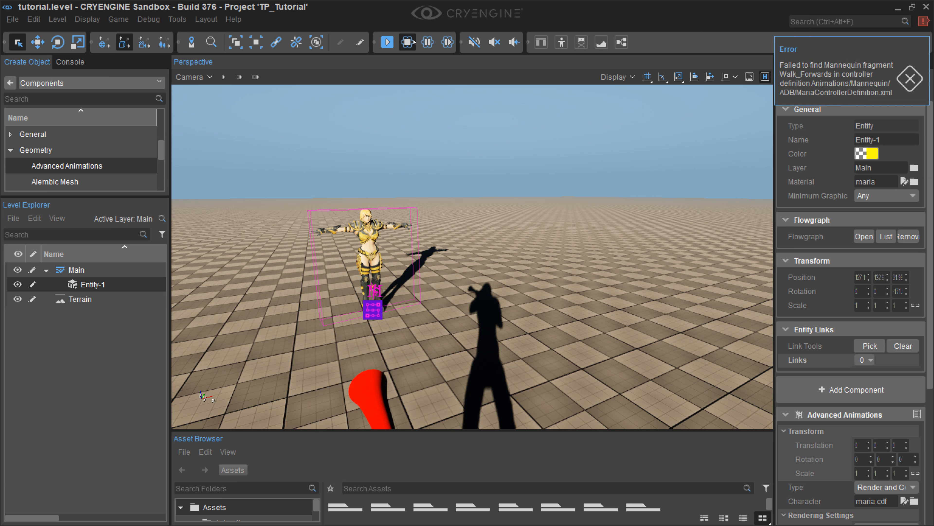
pyautogui.click(413, 42)
pyautogui.click(413, 42)
pyautogui.hotkey('ctrl', 'g')
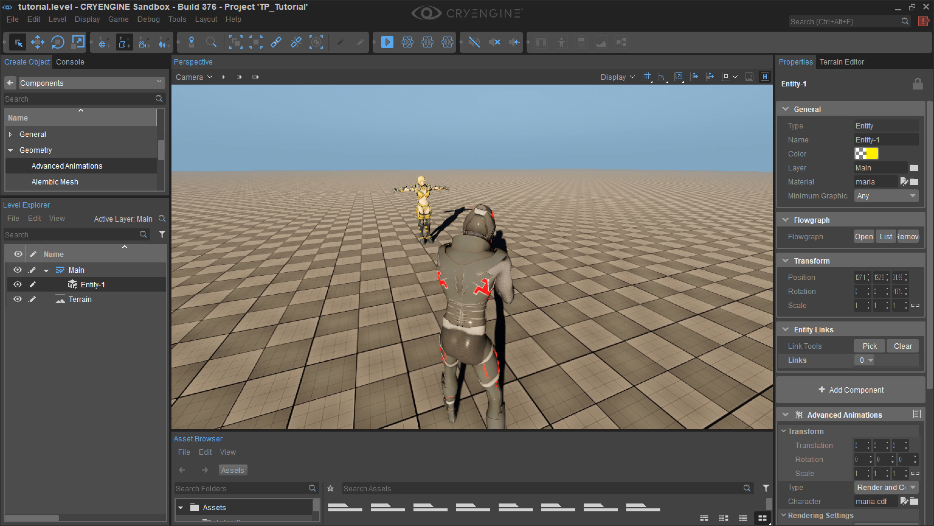
pyautogui.press('Escape')
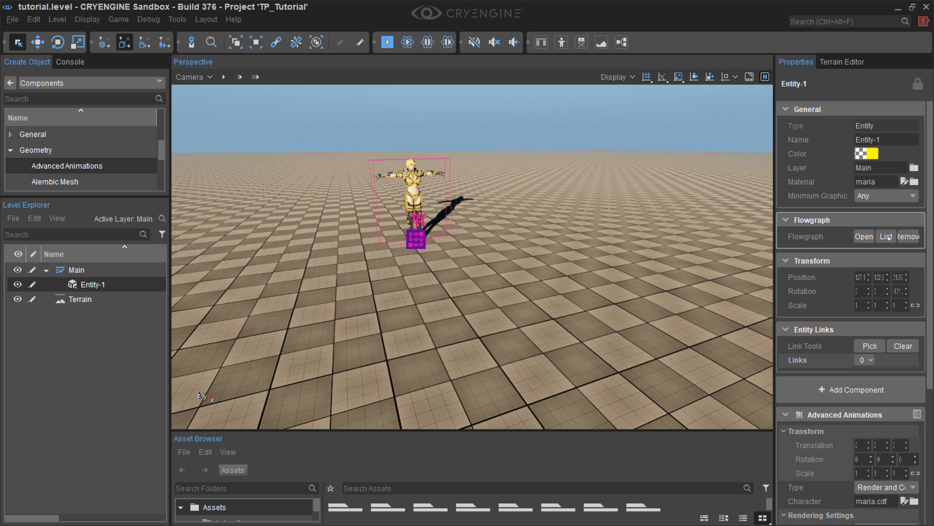
# Step: Set the QueueFragment node's Fragment Name to Walk_Backwards in Entity-1's flow graph and close the graph
pyautogui.click(866, 236)
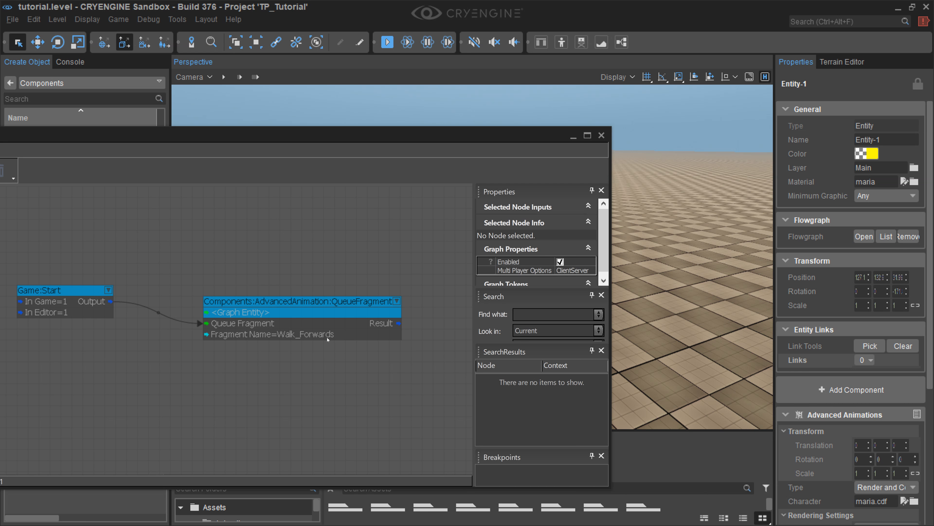
pyautogui.click(327, 338)
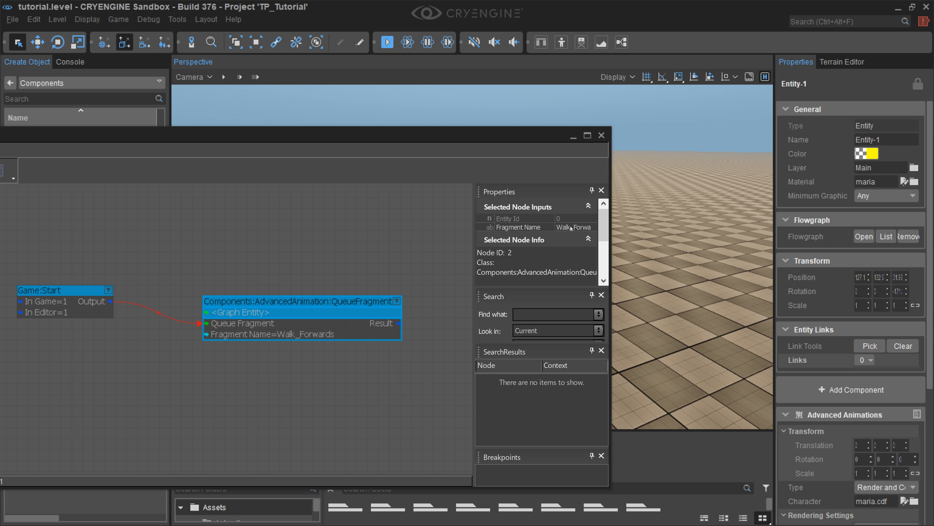
pyautogui.click(588, 238)
pyautogui.doubleClick(575, 227)
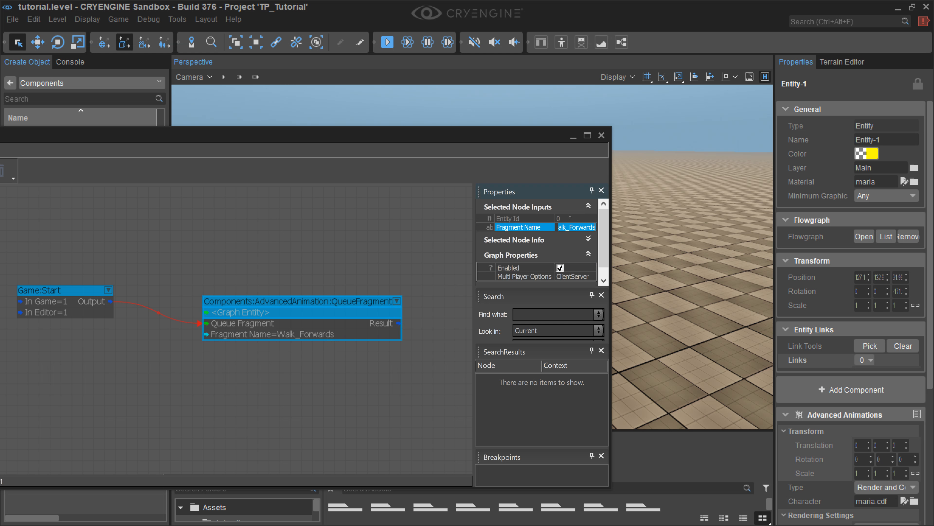
pyautogui.moveTo(569, 227); pyautogui.dragTo(584, 227)
pyautogui.write('Backwards')
pyautogui.press('Return')
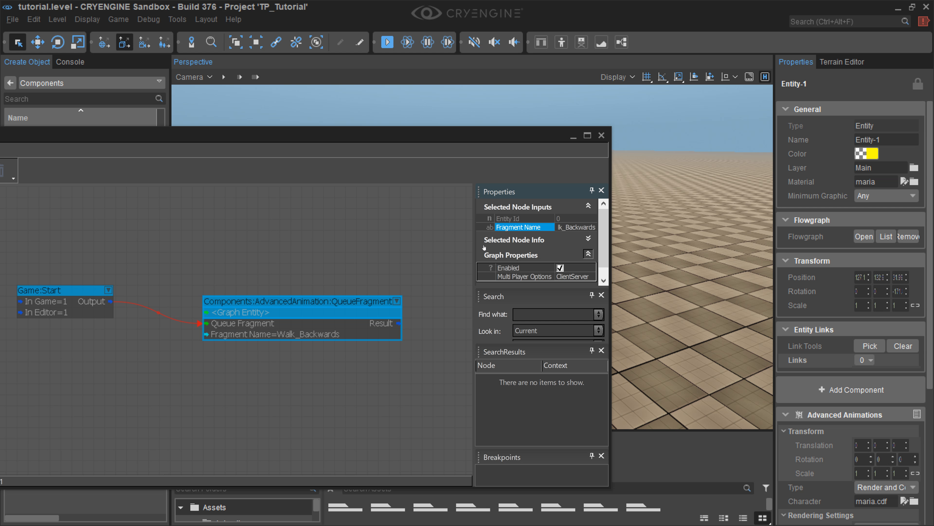
pyautogui.click(601, 135)
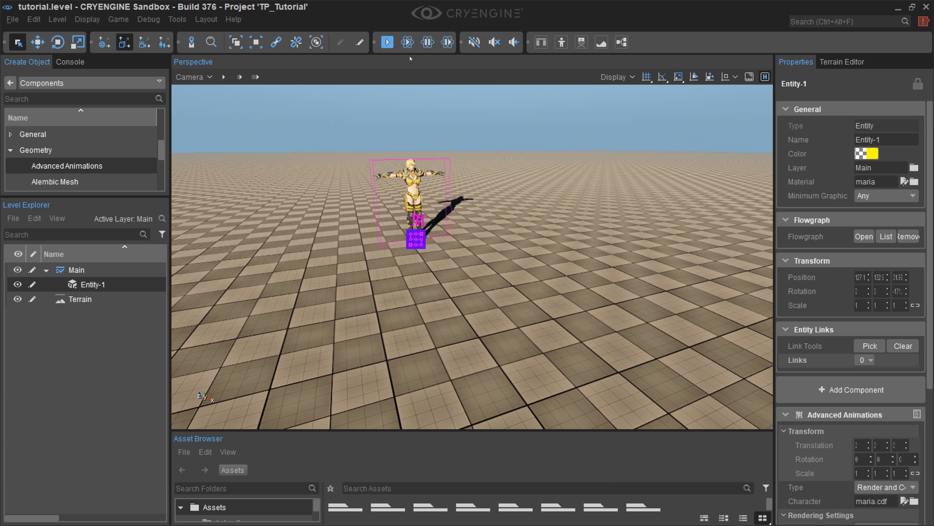
# Step: Run the Physics/AI simulation to test the Walk_Backwards fragment, viewing the Maria entity from different angles
pyautogui.click(407, 42)
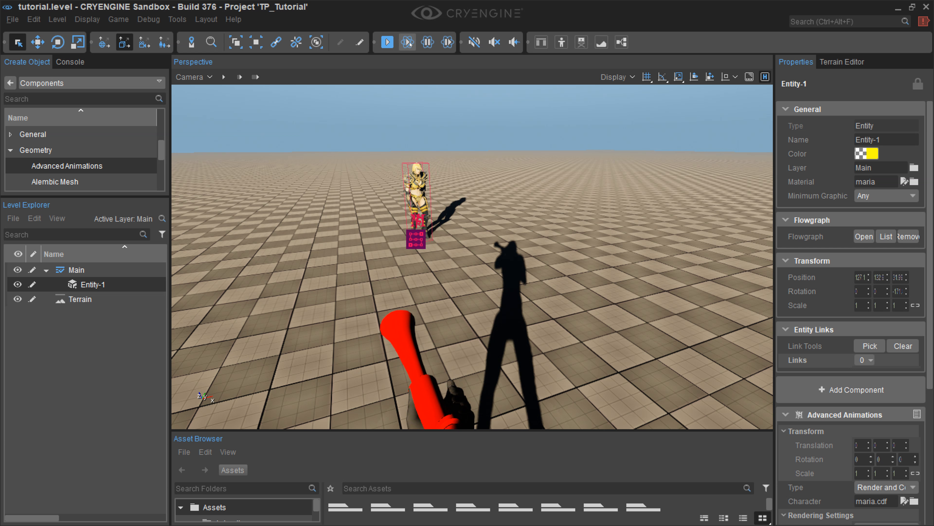
pyautogui.click(410, 43)
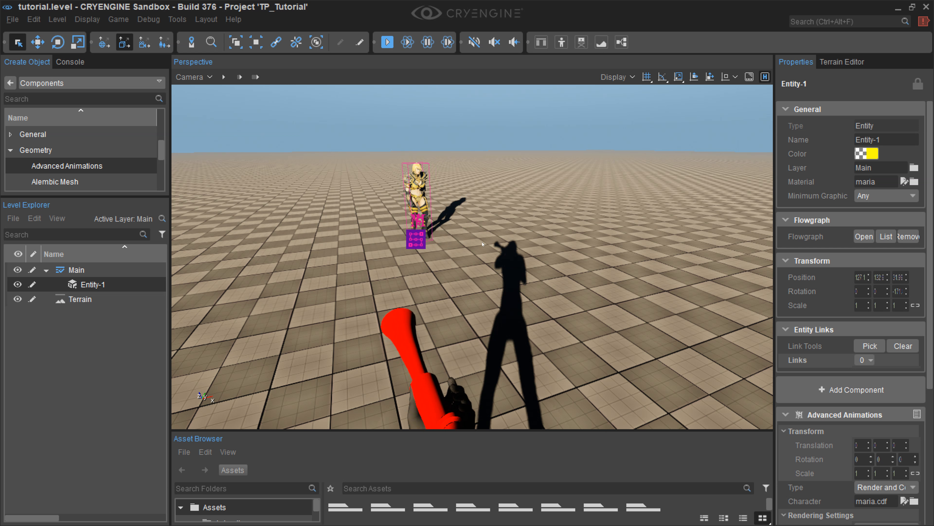
pyautogui.press('Escape')
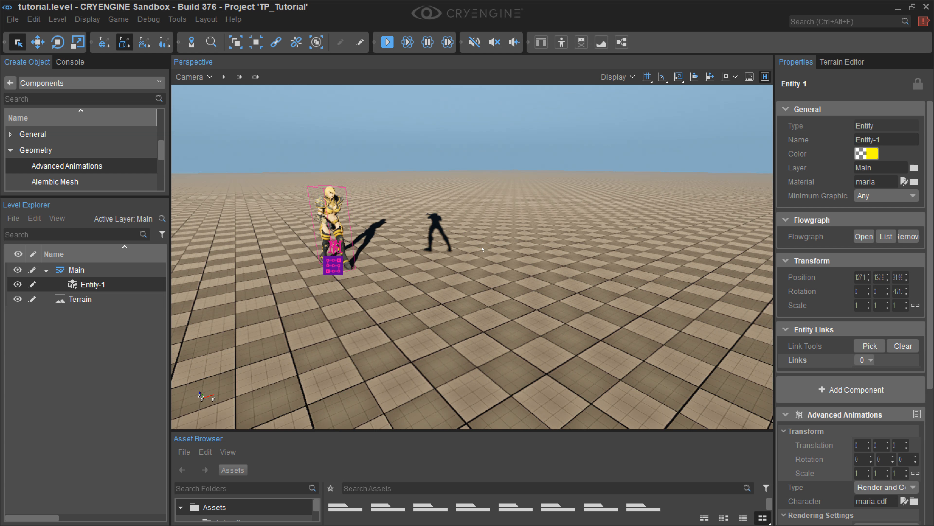
pyautogui.moveTo(482, 249); pyautogui.dragTo(483, 249, button='middle')
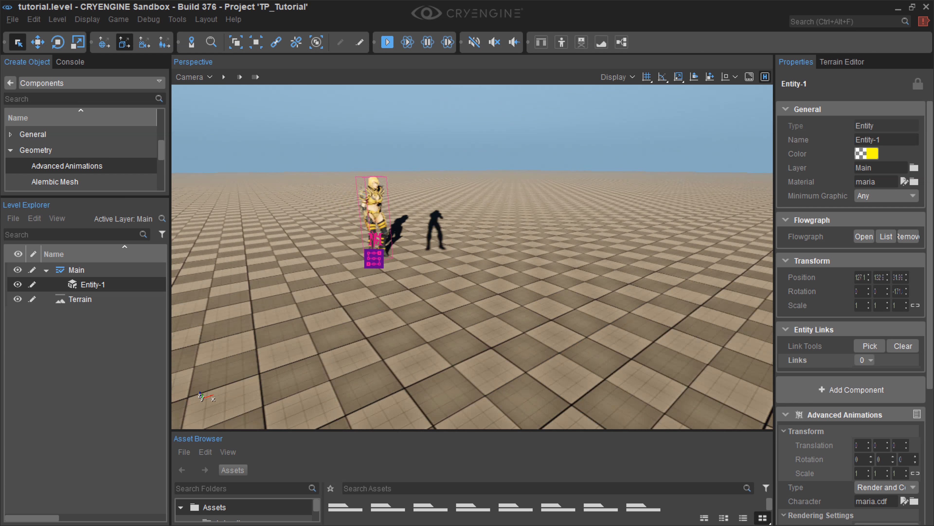